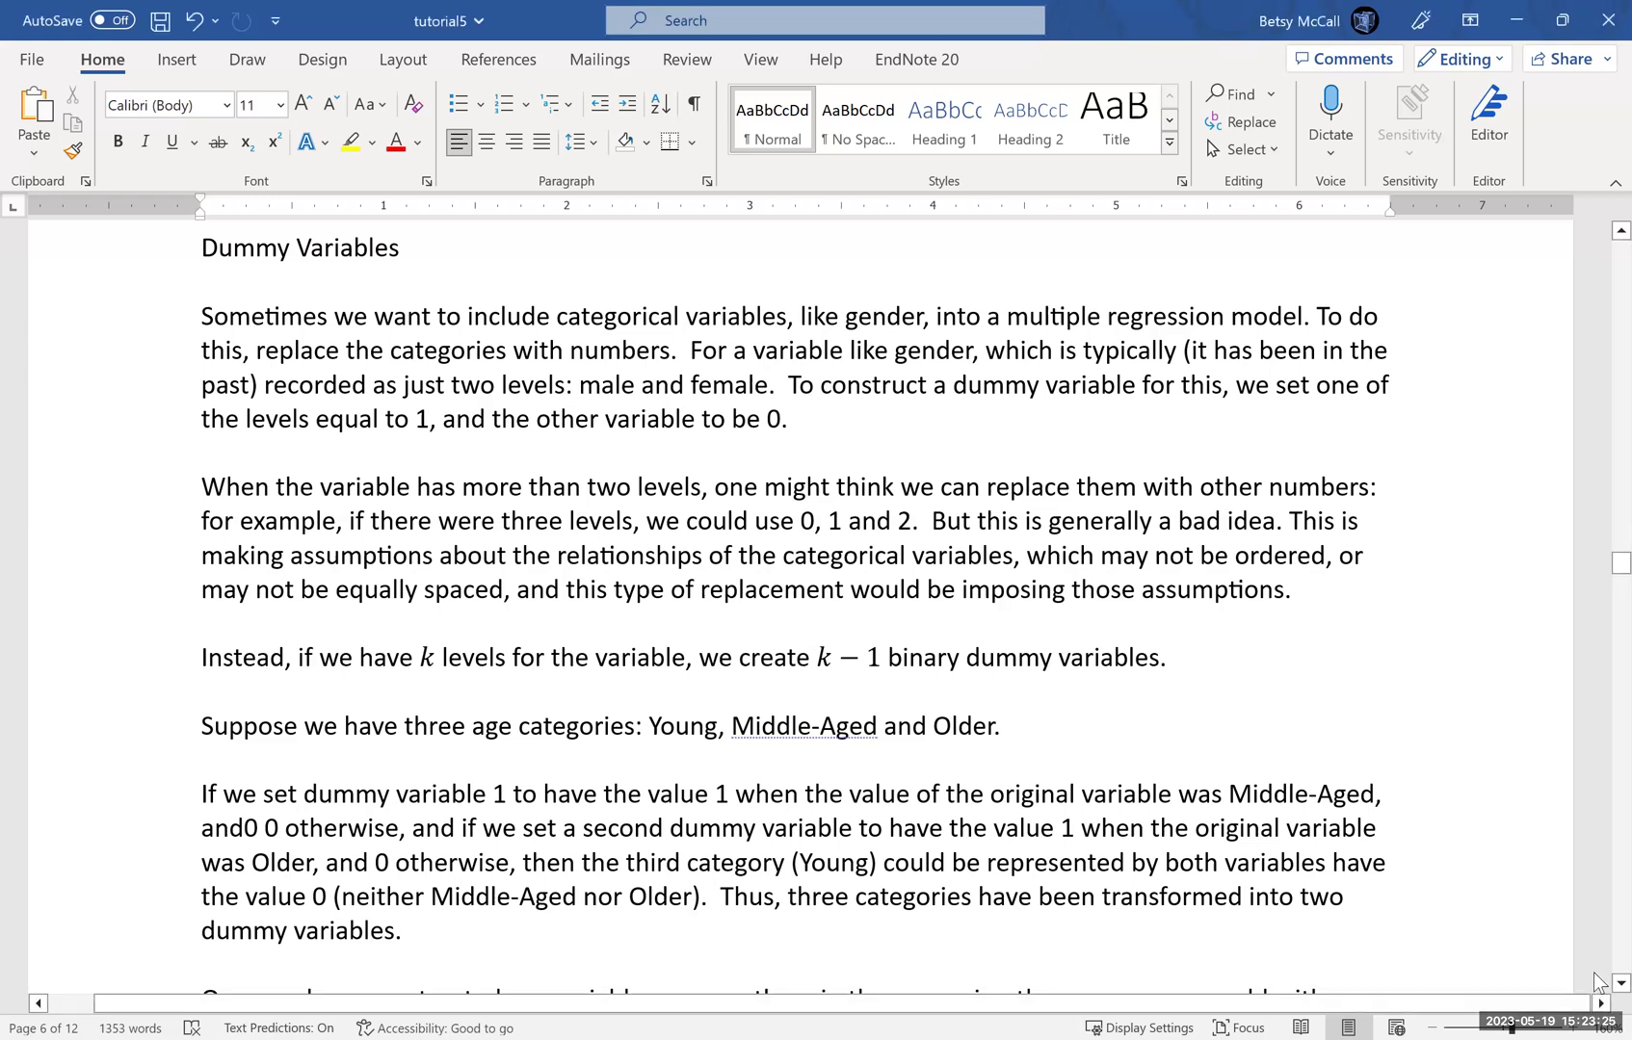
Scroll to the dummy-variable paragraph and delete the stray 0 so 'and0 0' becomes 'and 0'.
scroll(1593, 987, "down", 1)
scroll(1593, 987, "down", 3)
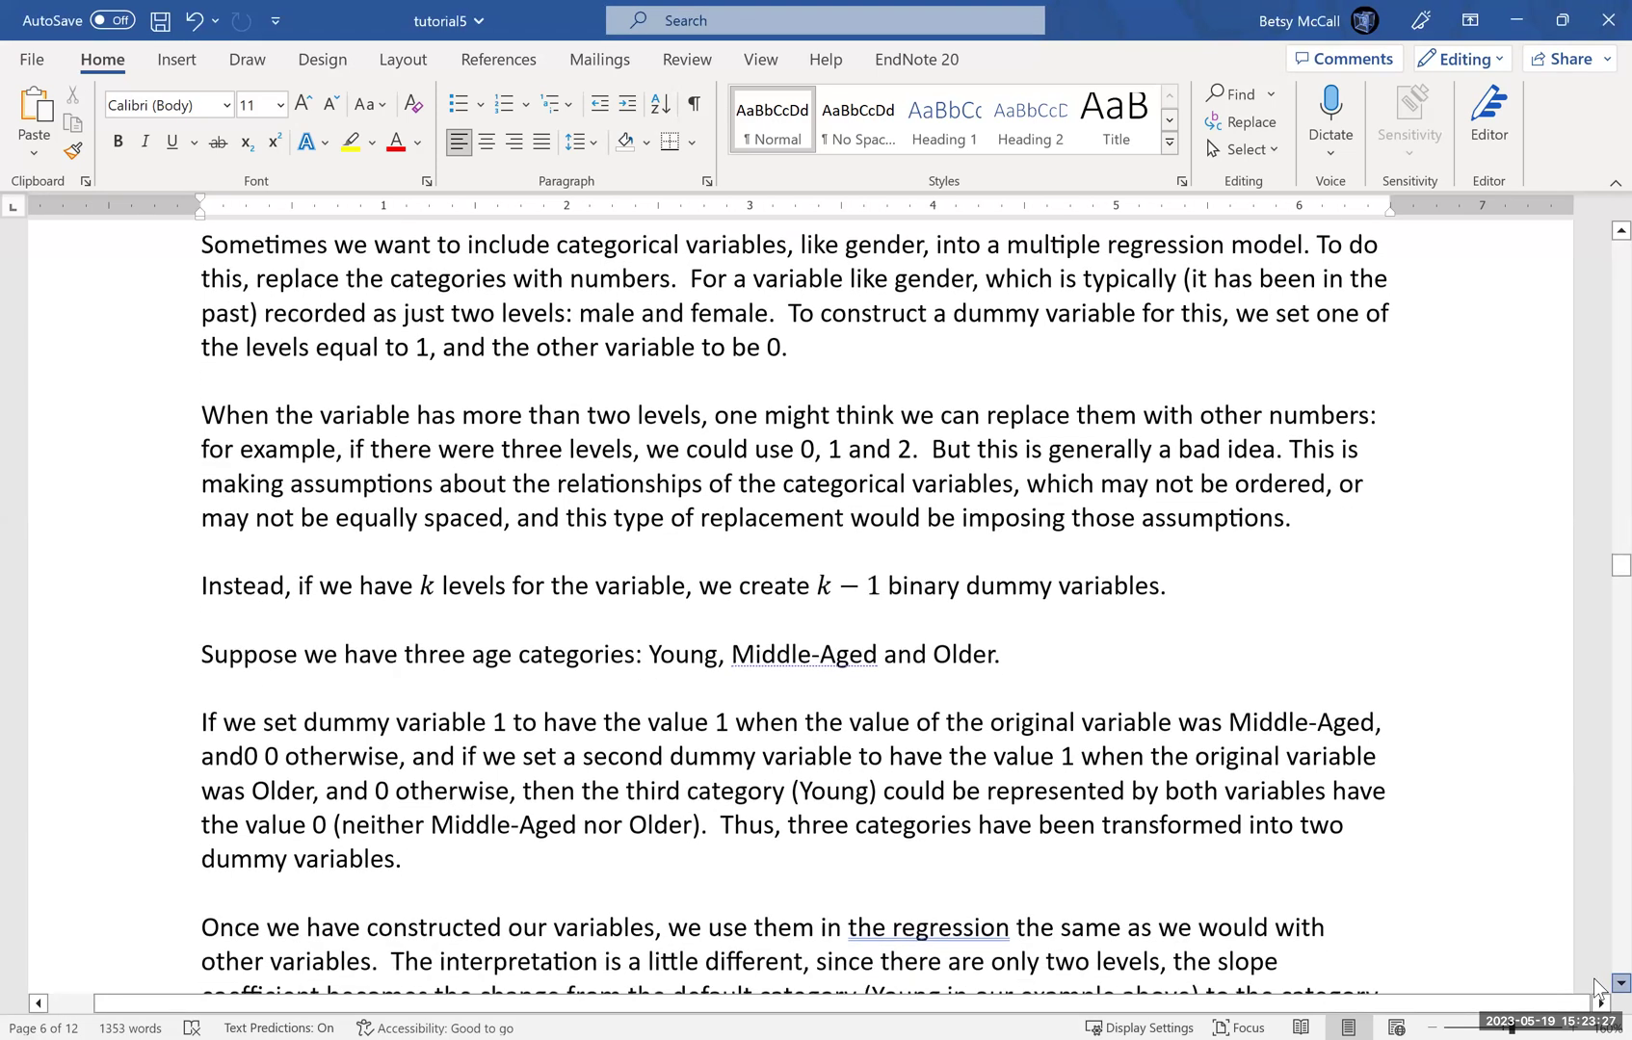
scroll(1594, 988, "down", 4)
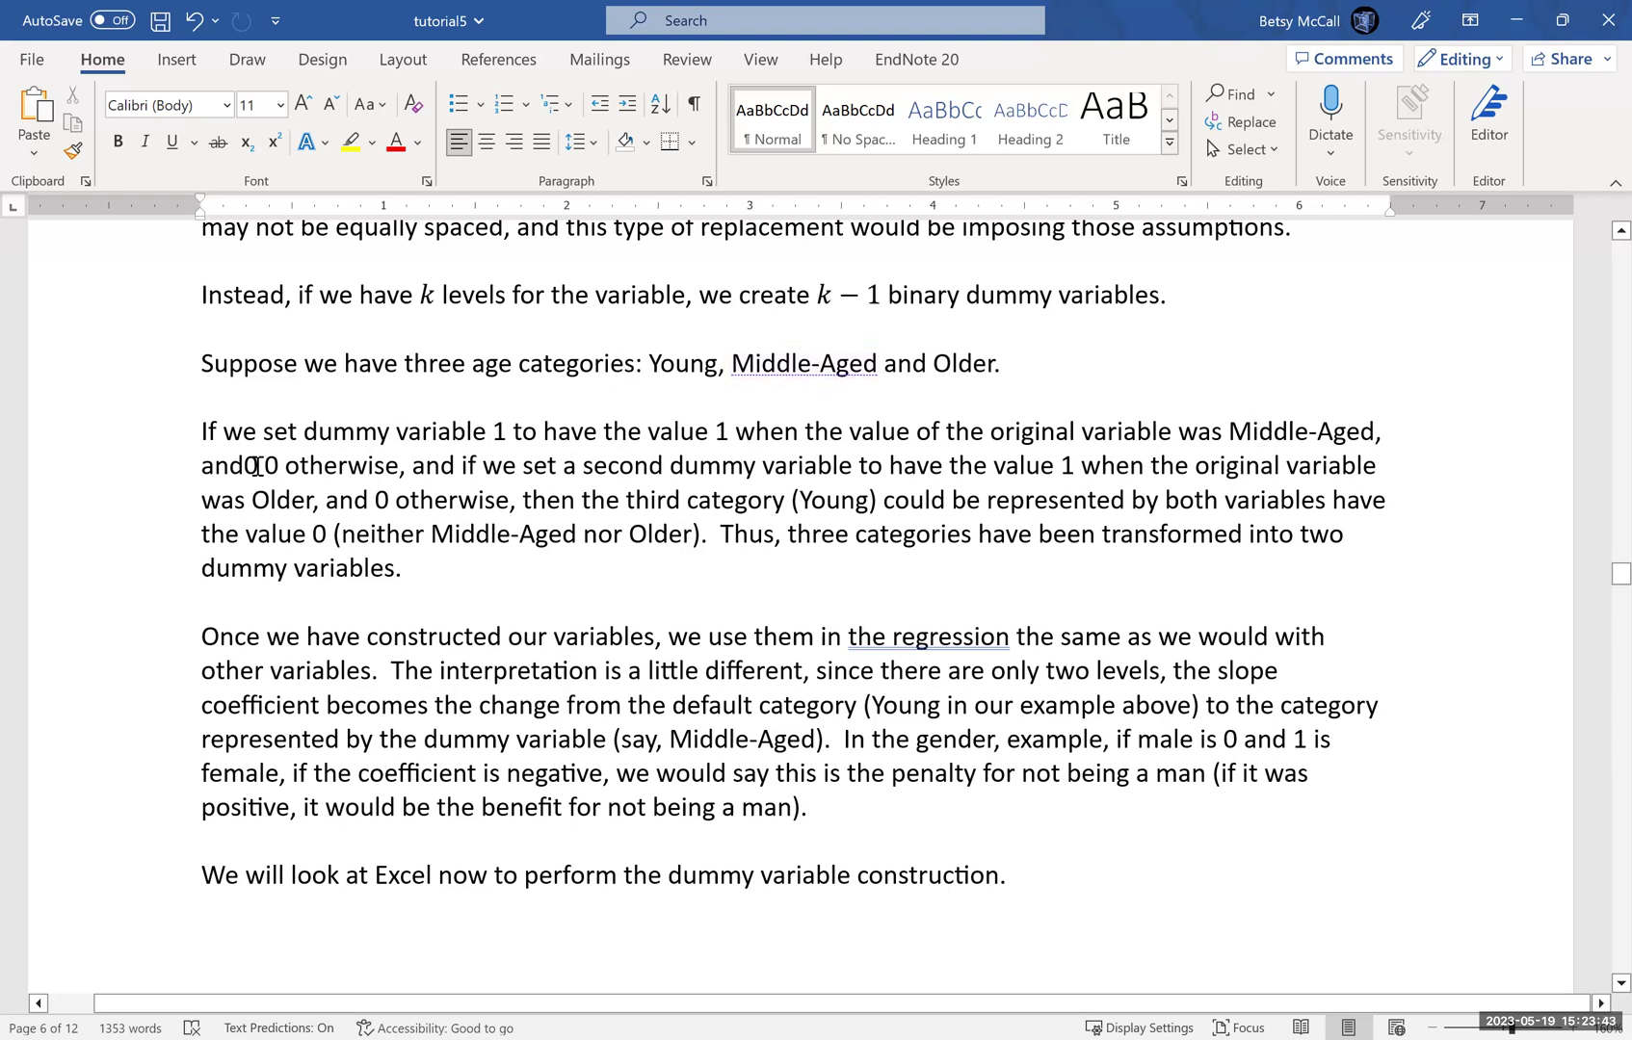
left_click(257, 466)
key("BackSpace")
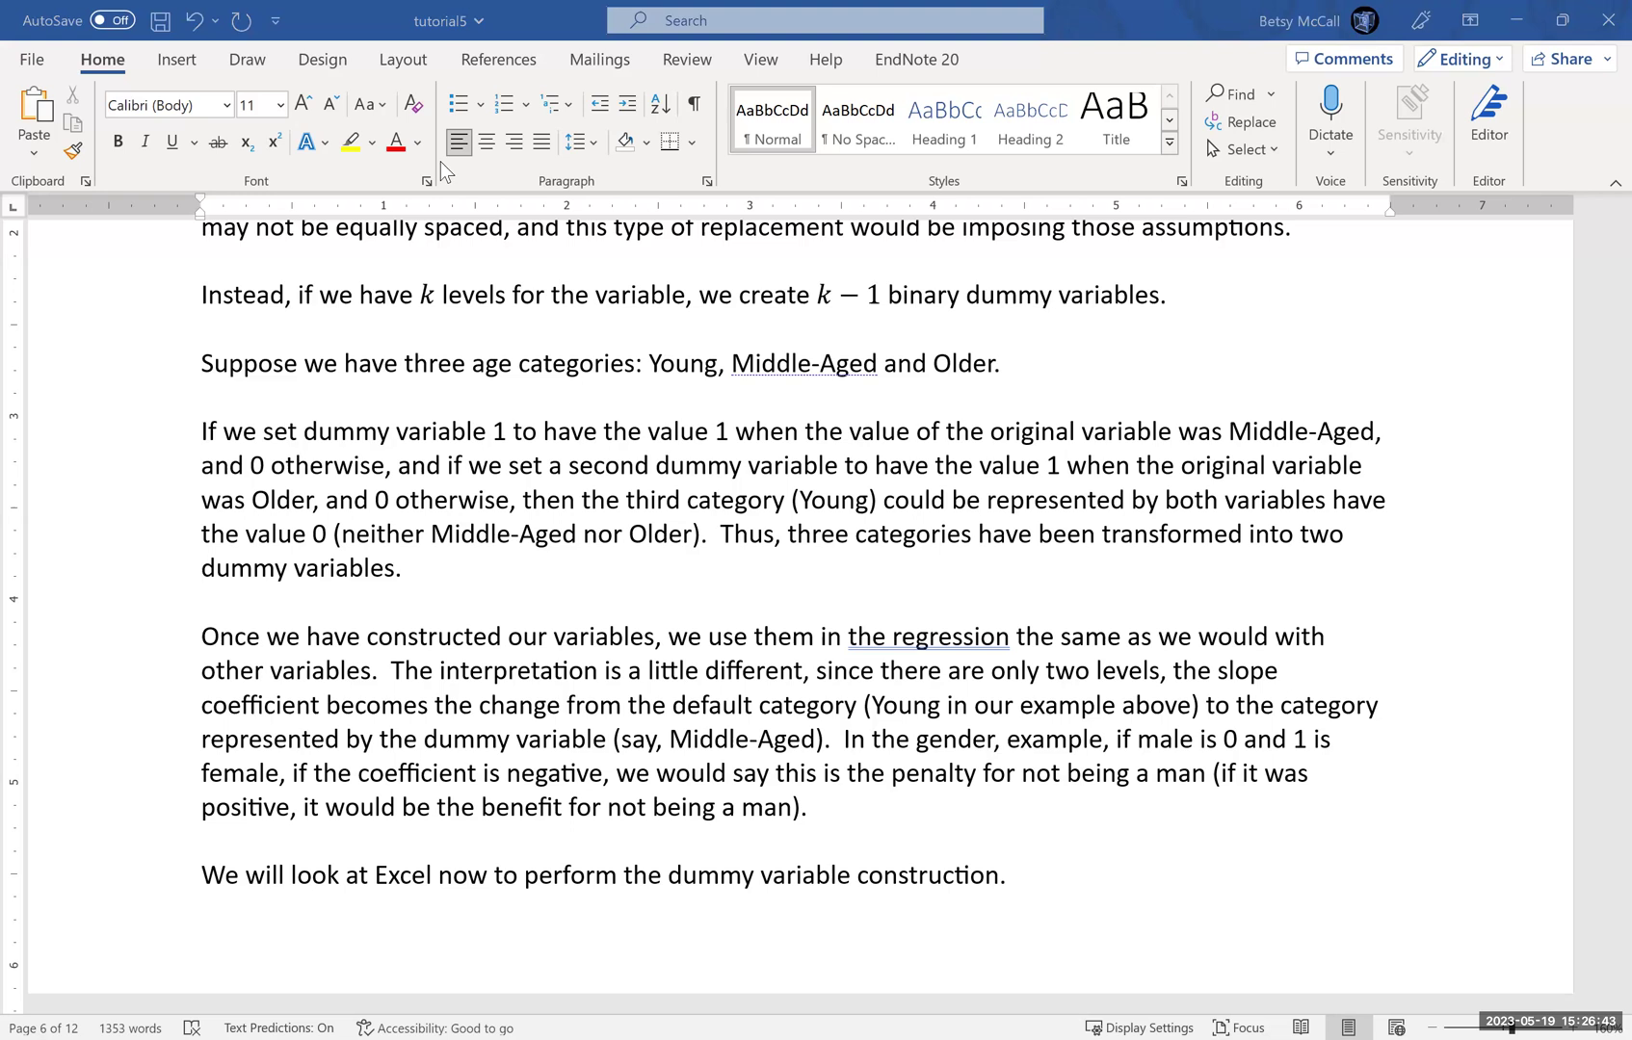
Switch to Excel's dummies sheet, select the DC entry in A25 and browse the state data.
key("alt+Tab")
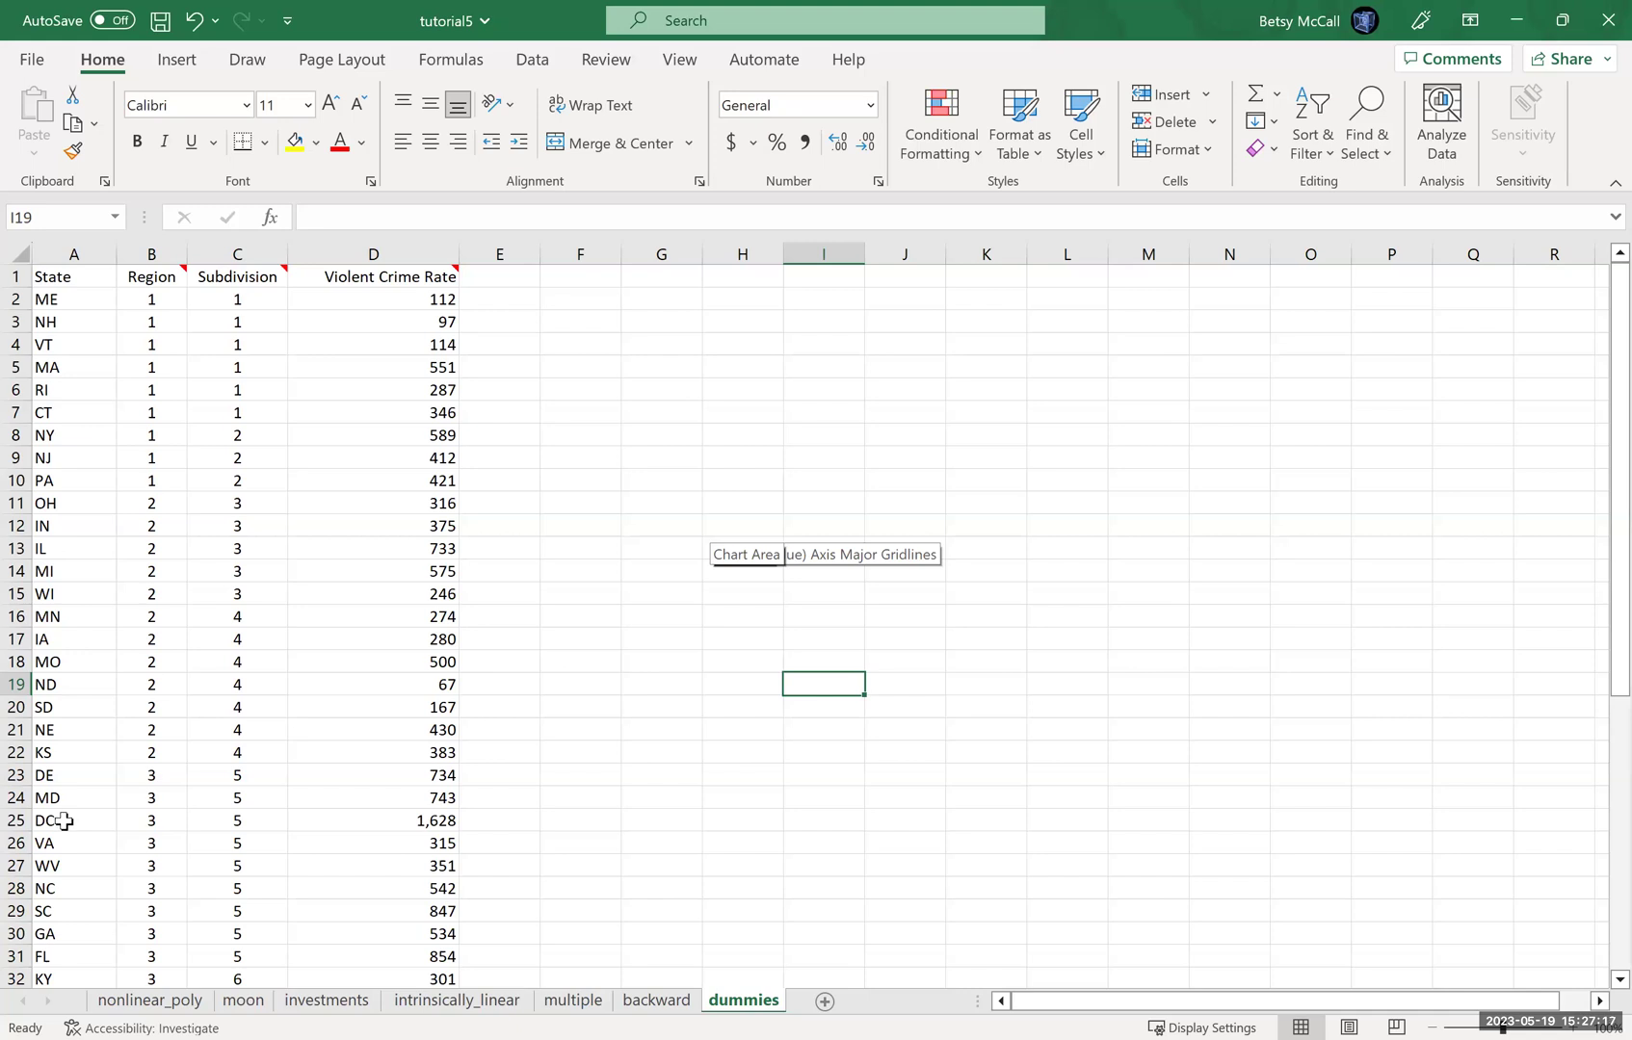
left_click(64, 821)
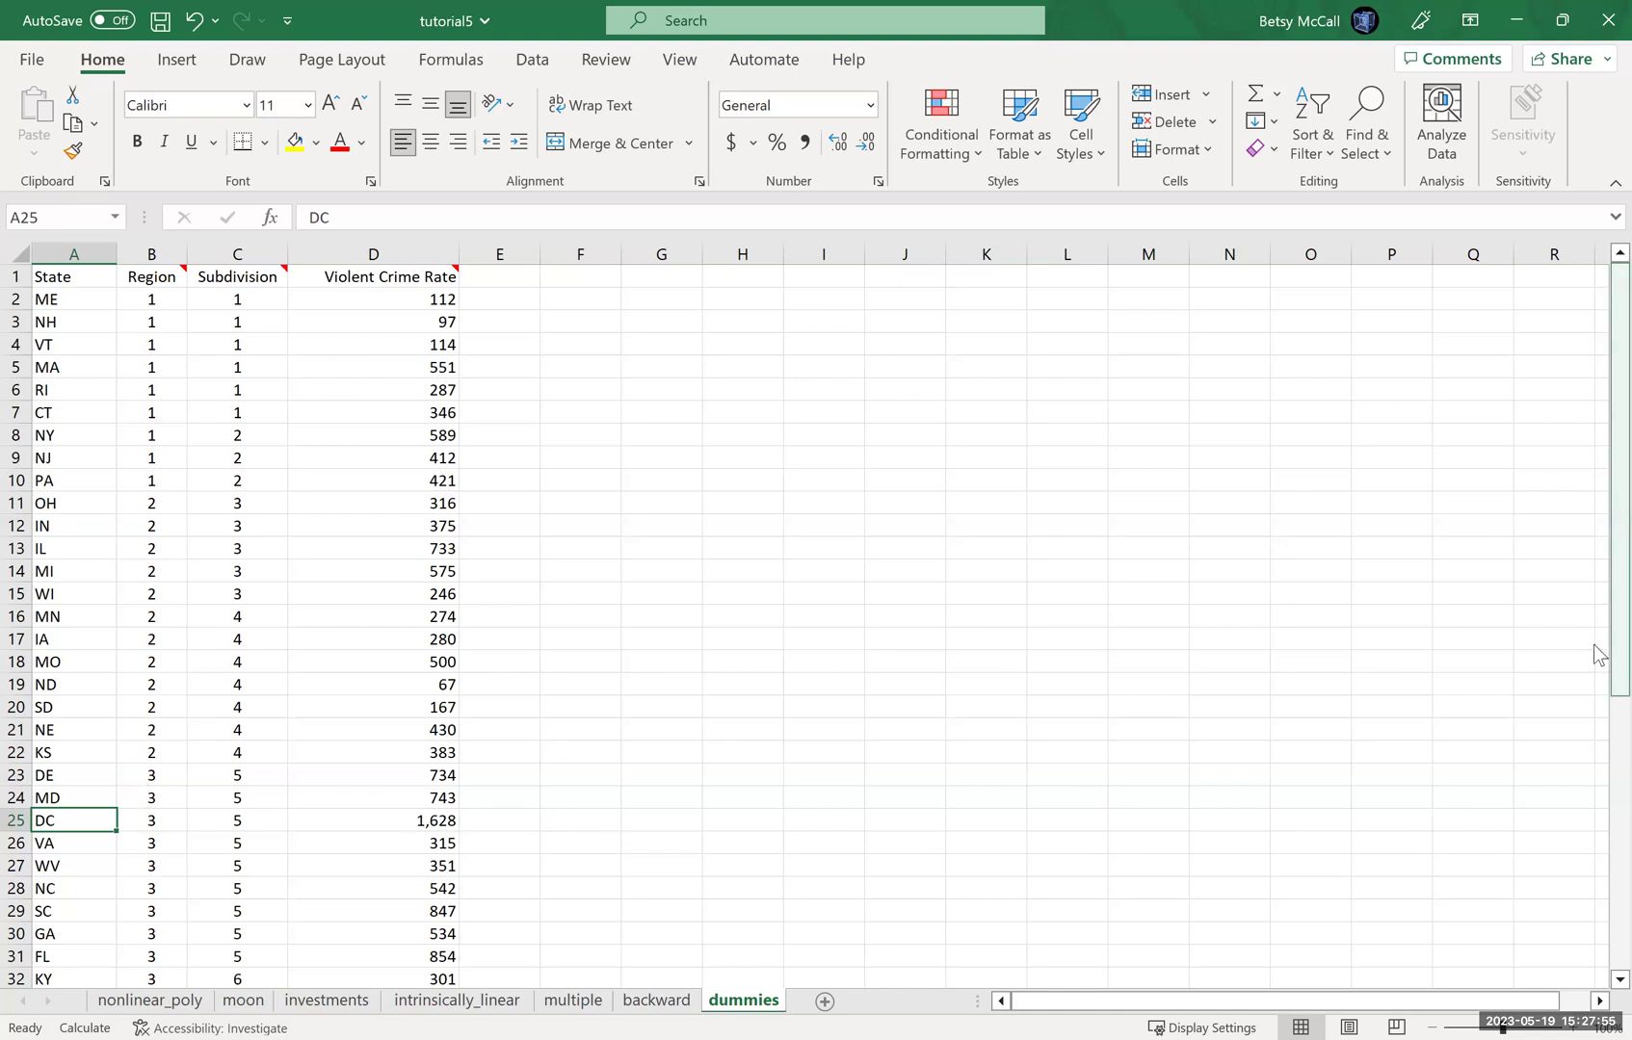
left_click_drag(1599, 655, 1597, 1002)
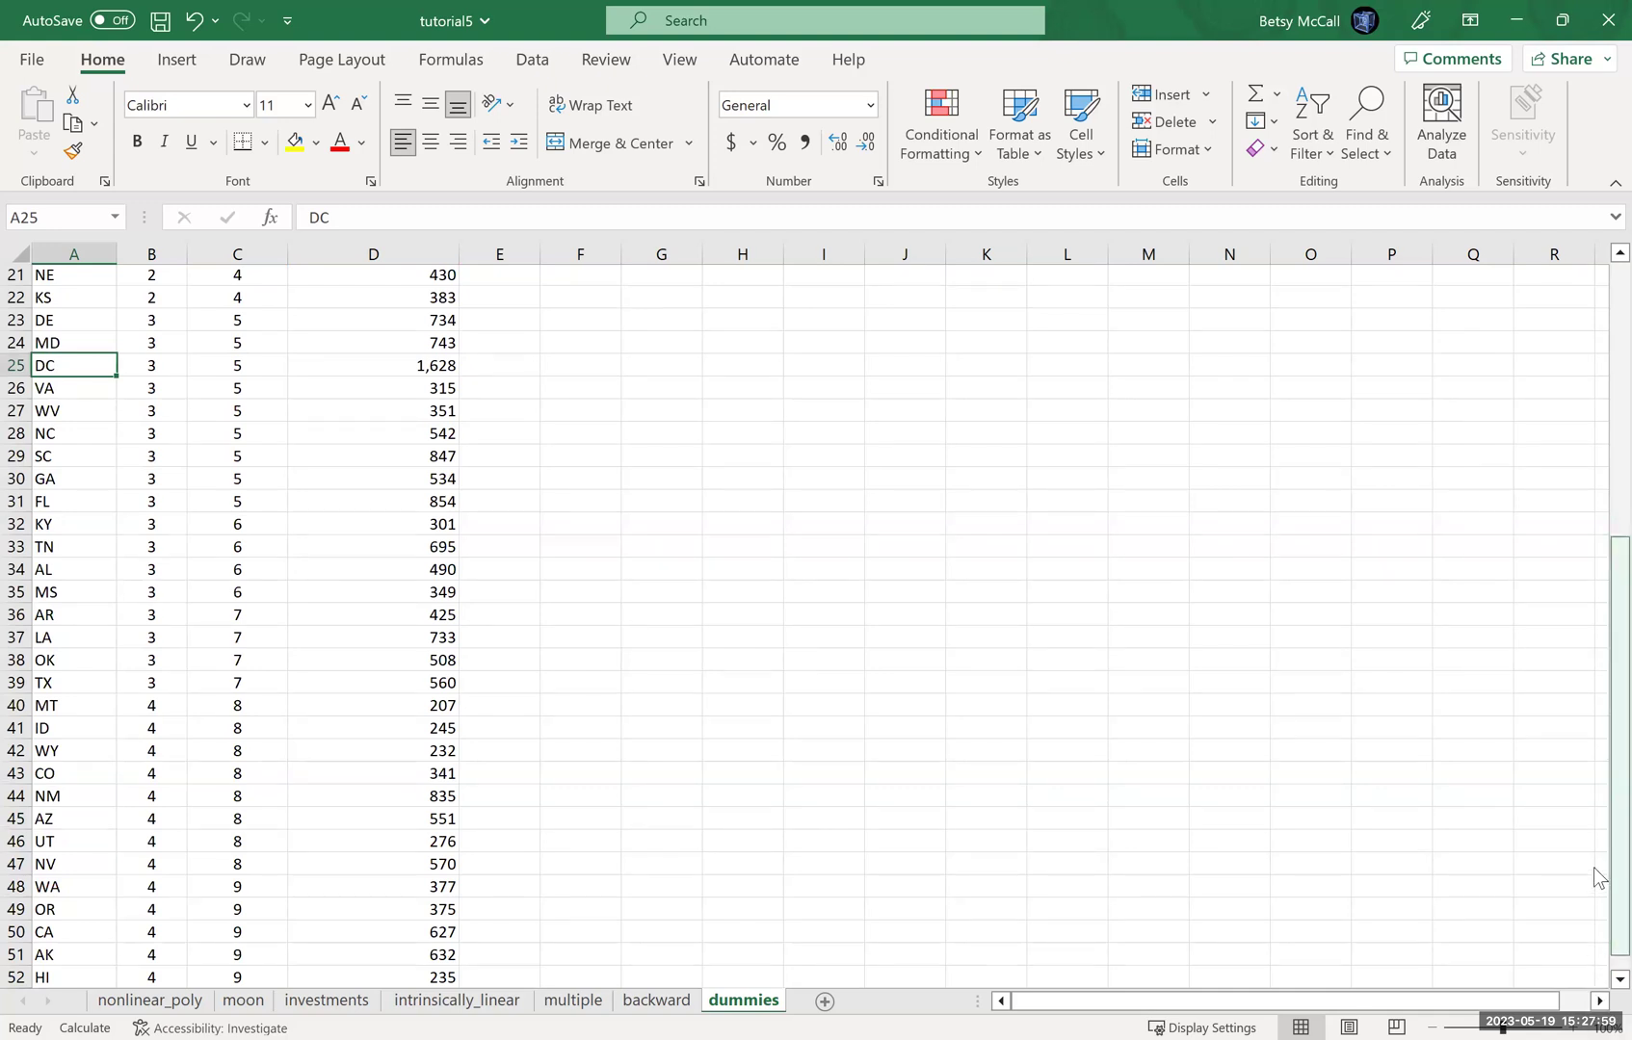
scroll(1351, 412, "up", 7)
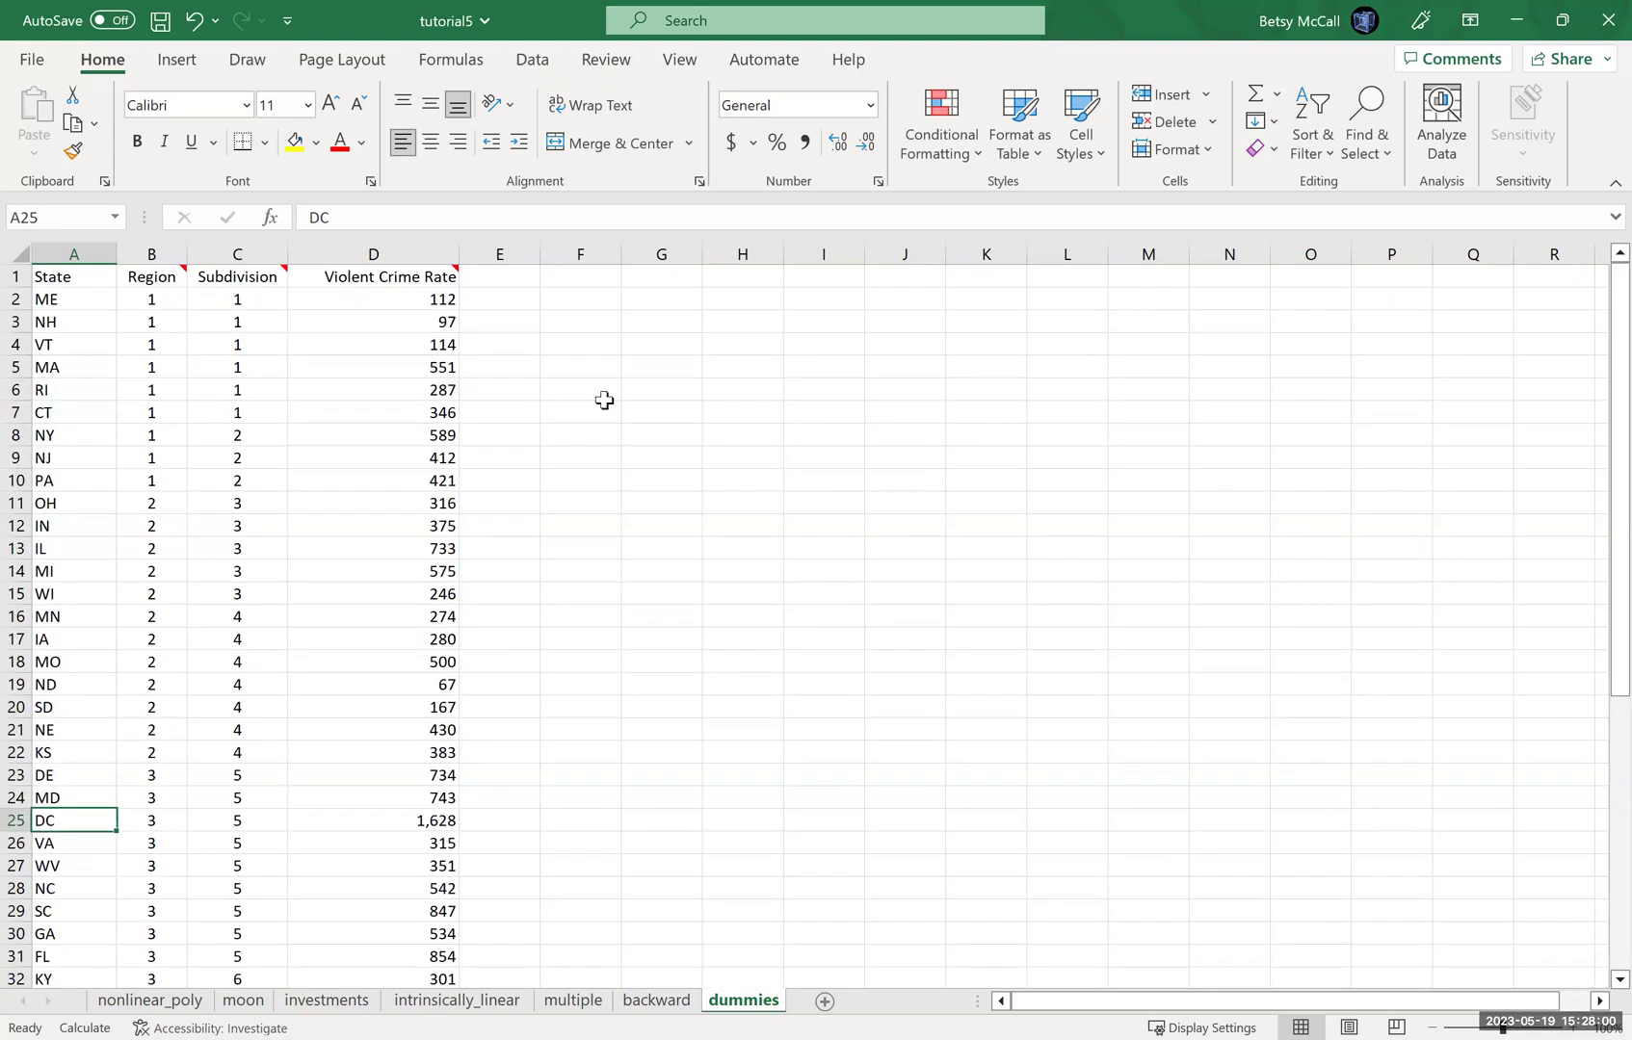
Enter a first-column header in E1 and try correcting the typo 'Region_@'.
left_click(515, 273)
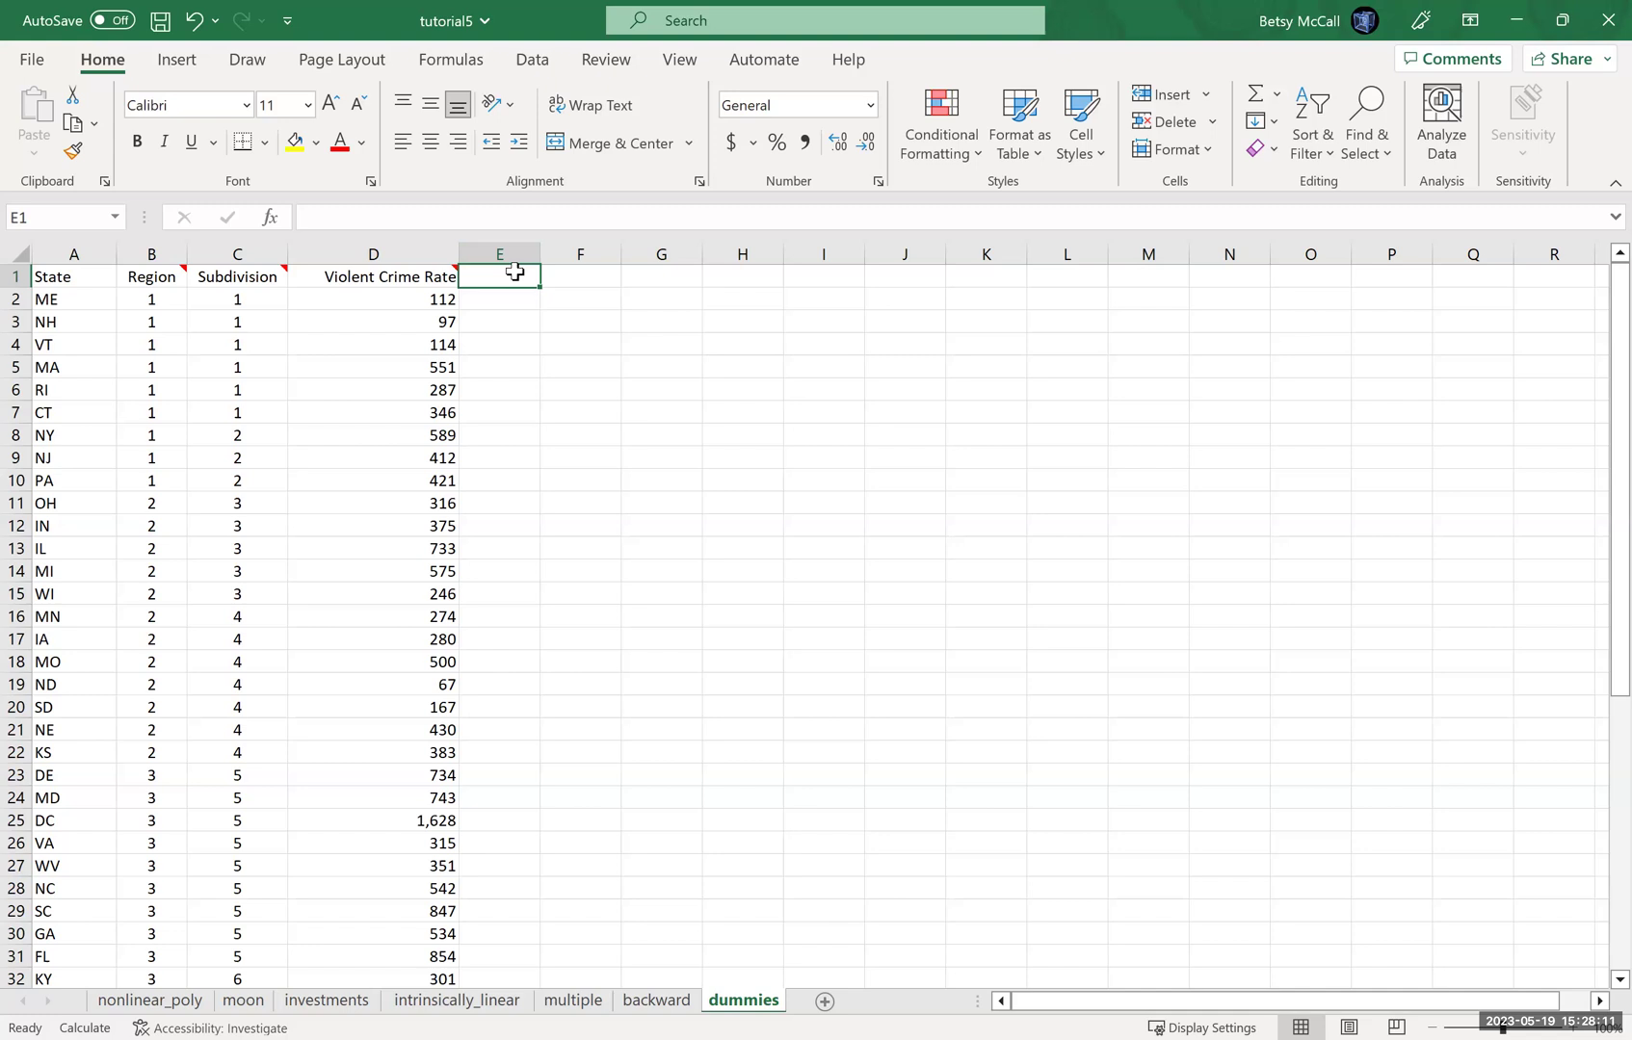
type("Region_@")
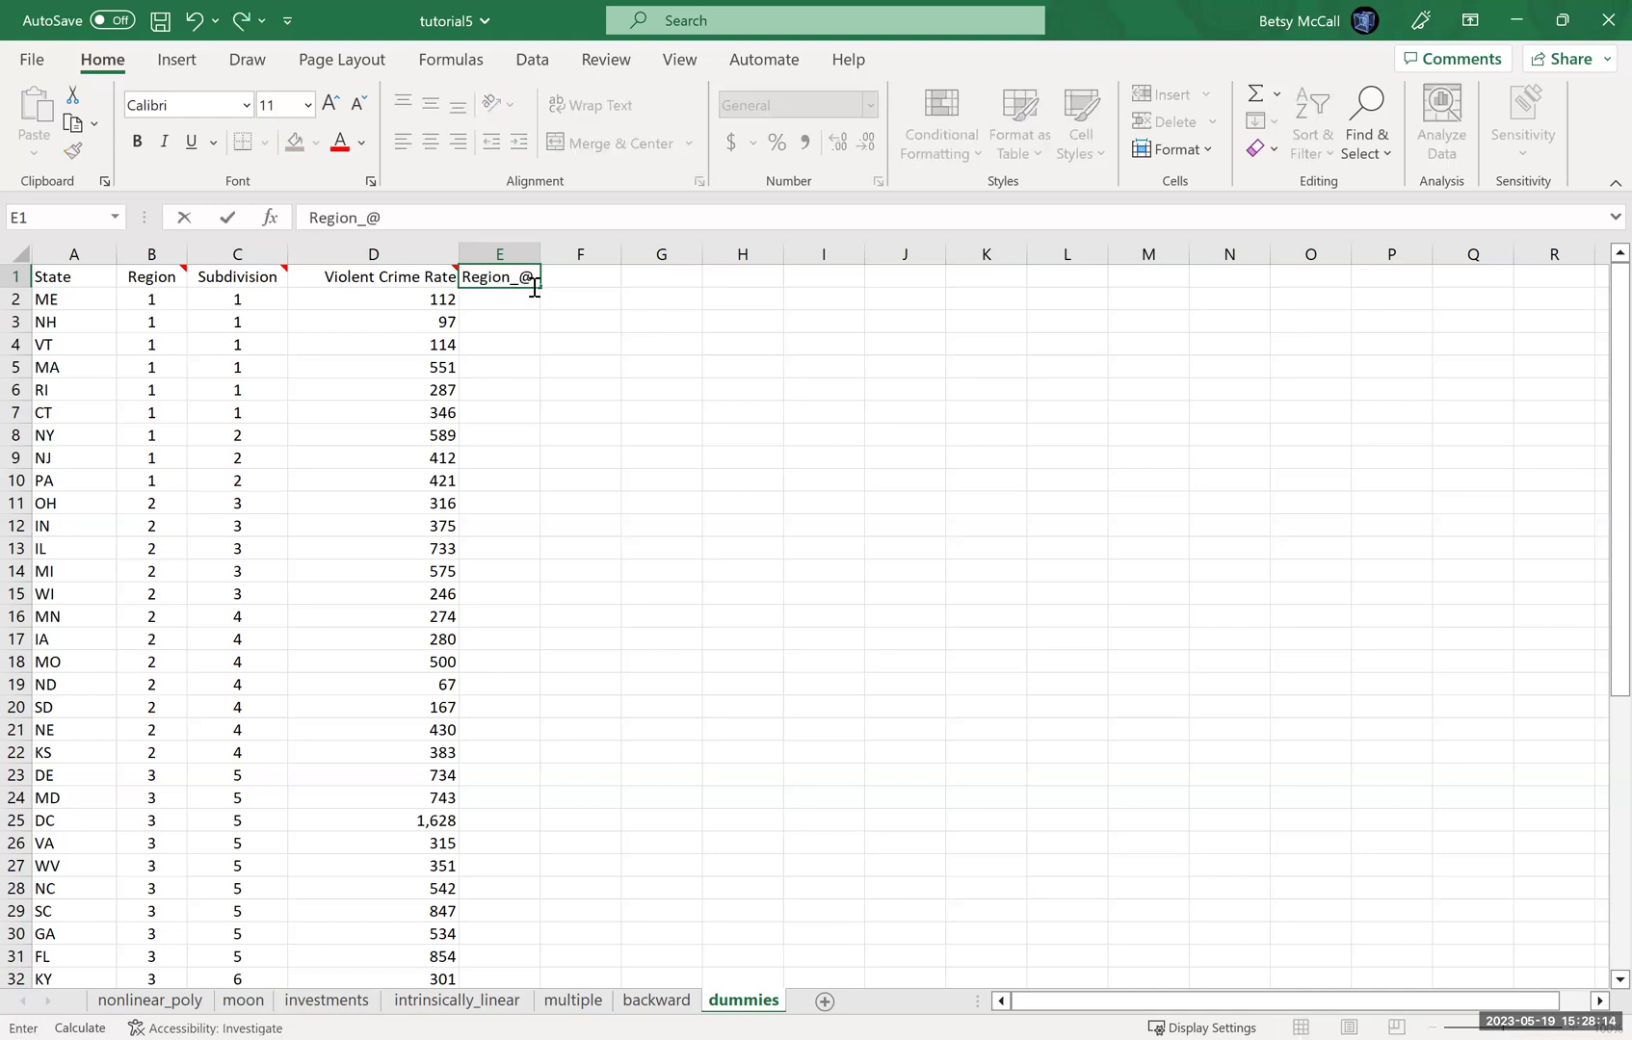
key("Tab")
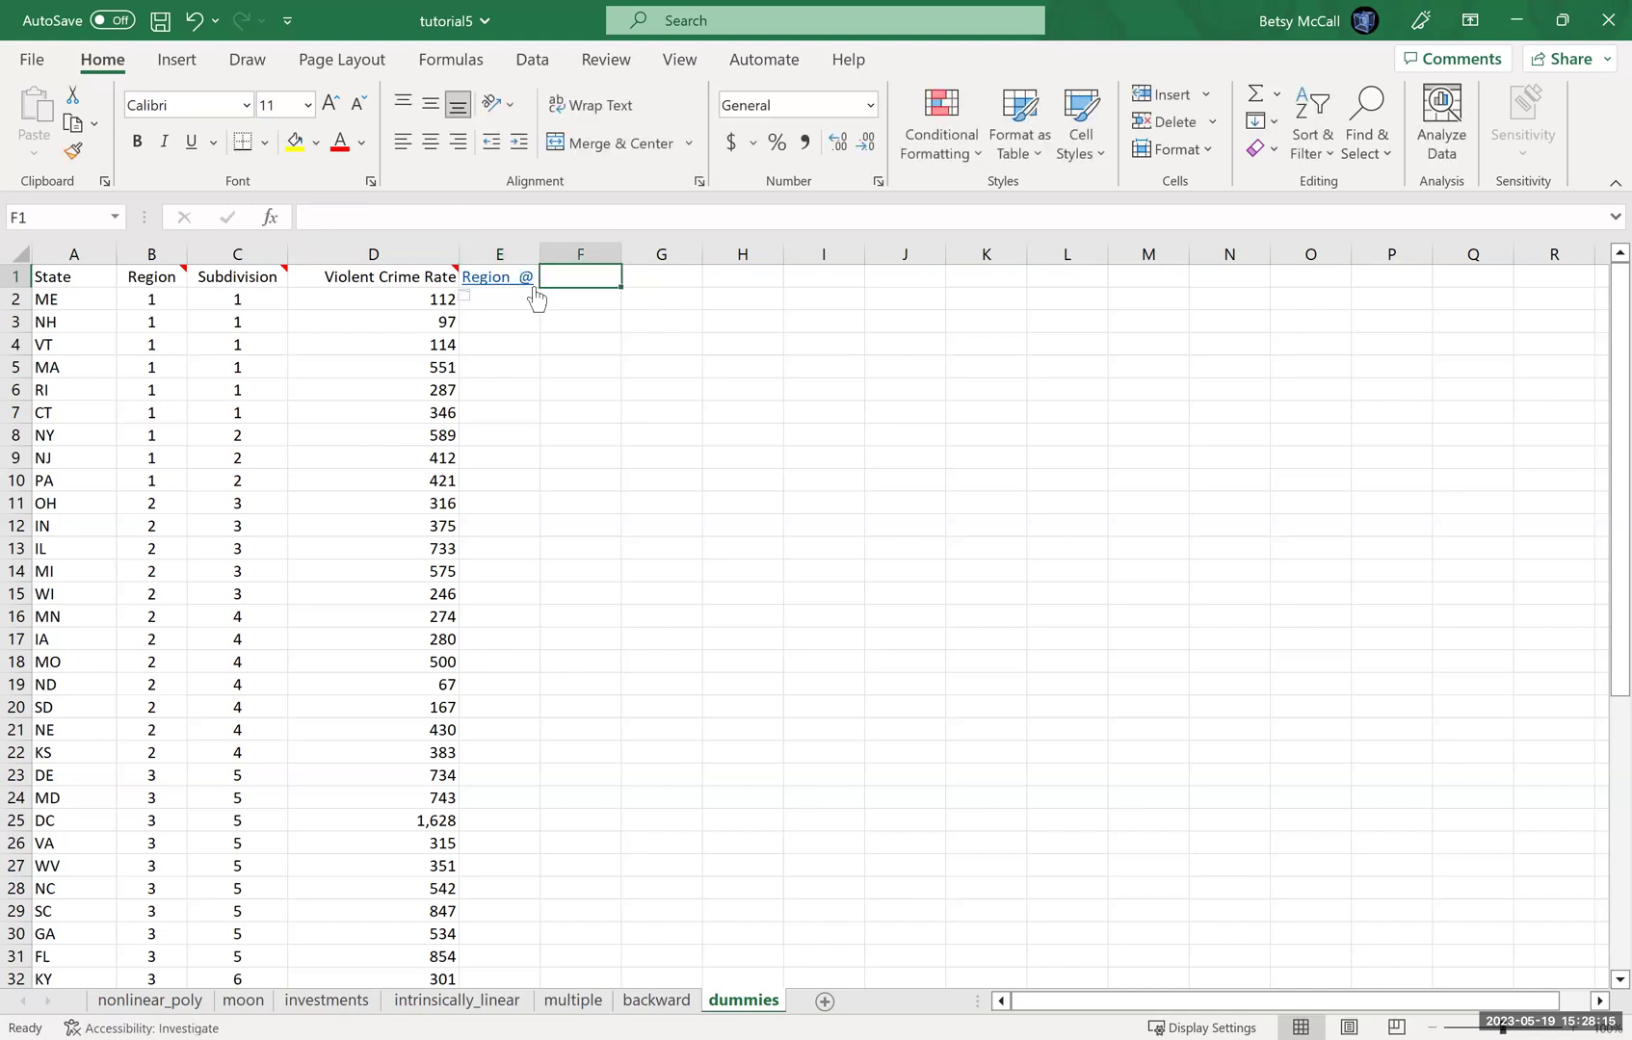
left_click(526, 286)
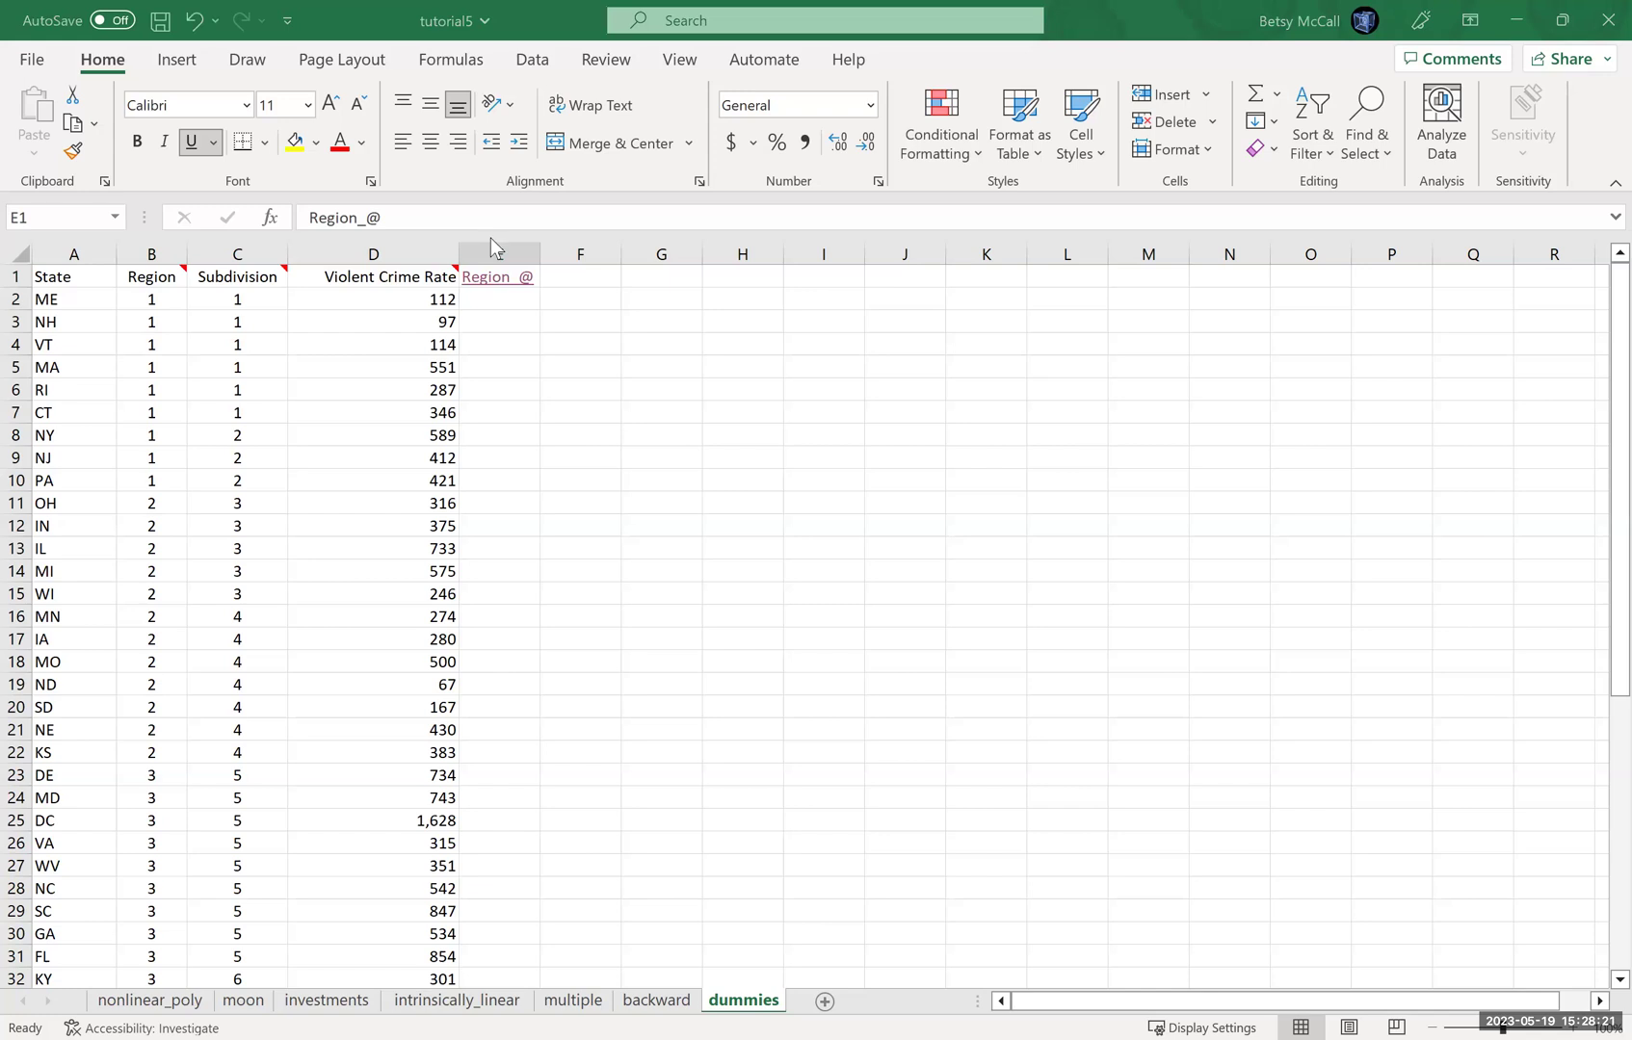
left_click(465, 210)
key("BackSpace")
key("BackSpace")
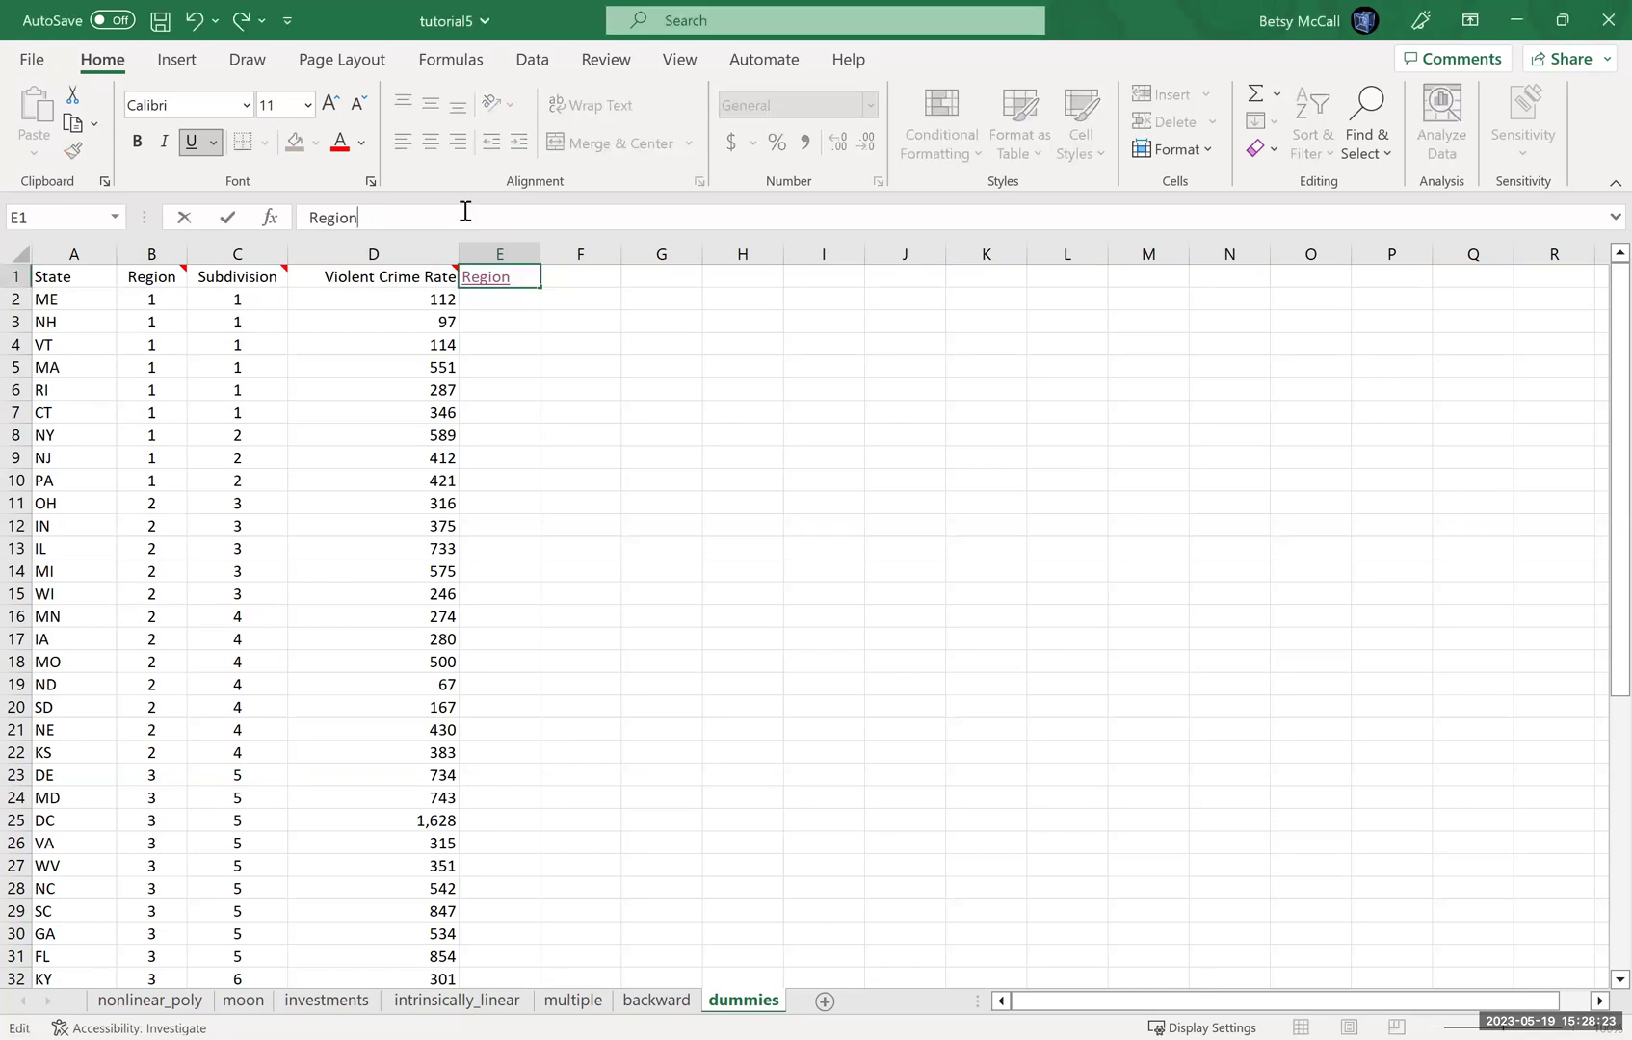
type("2")
key("Tab")
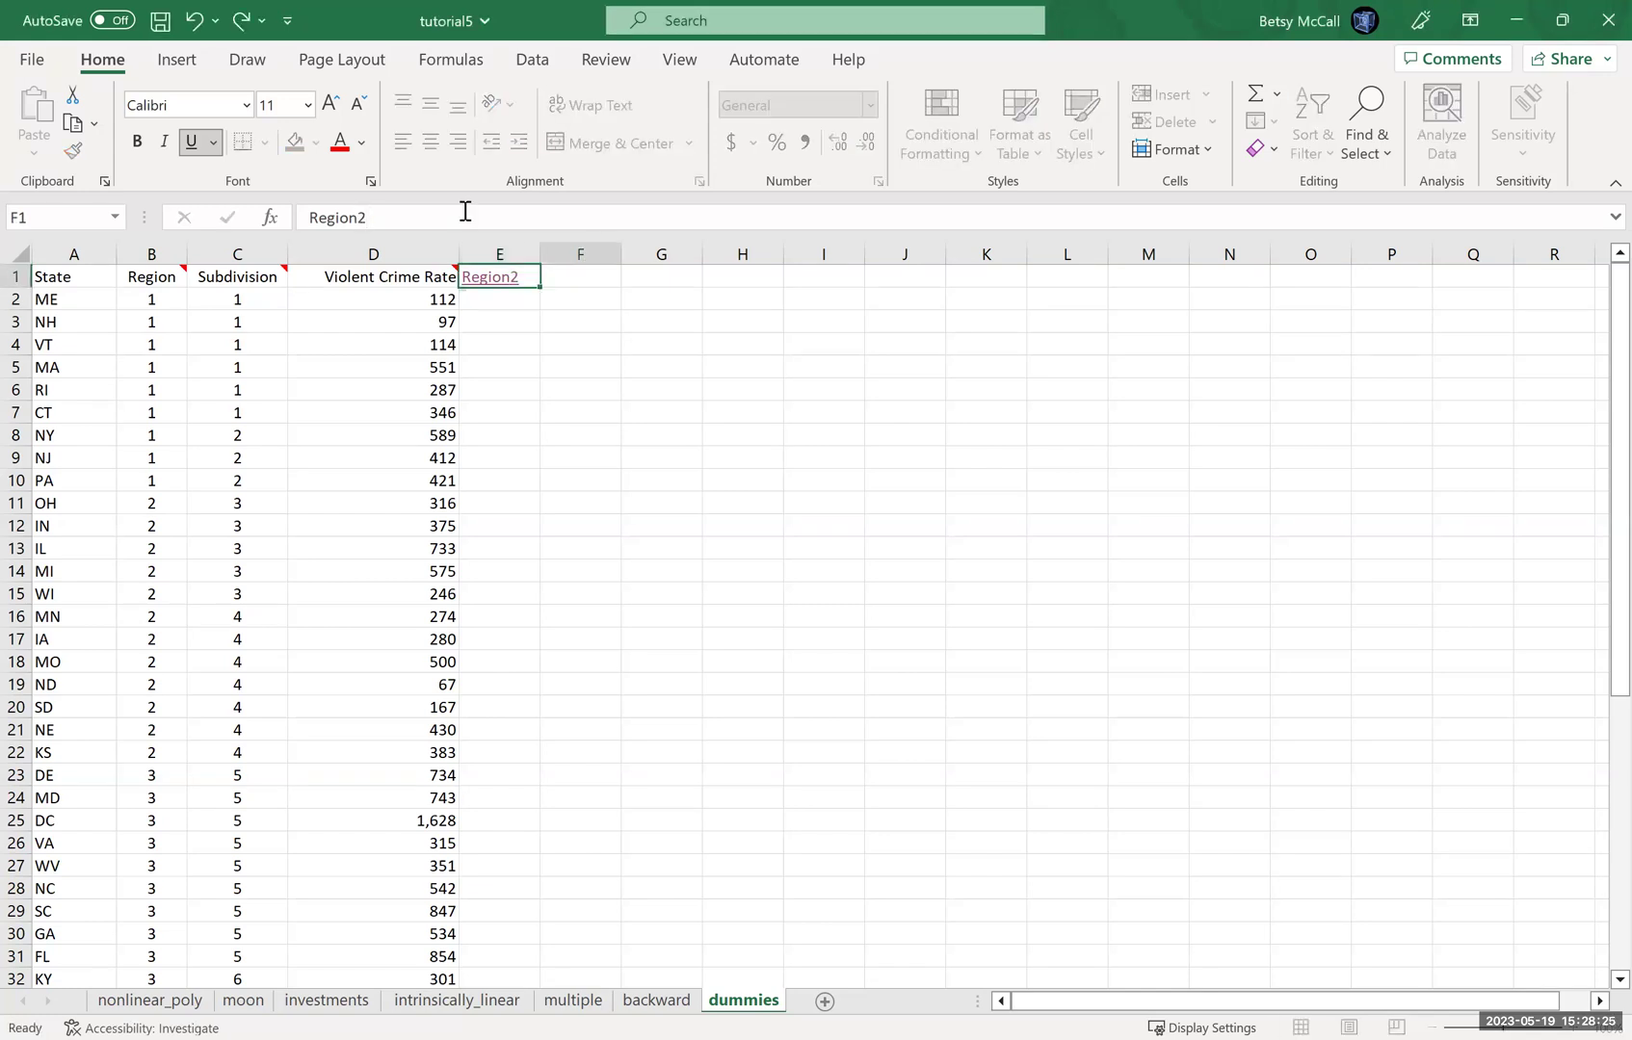
left_click(530, 276)
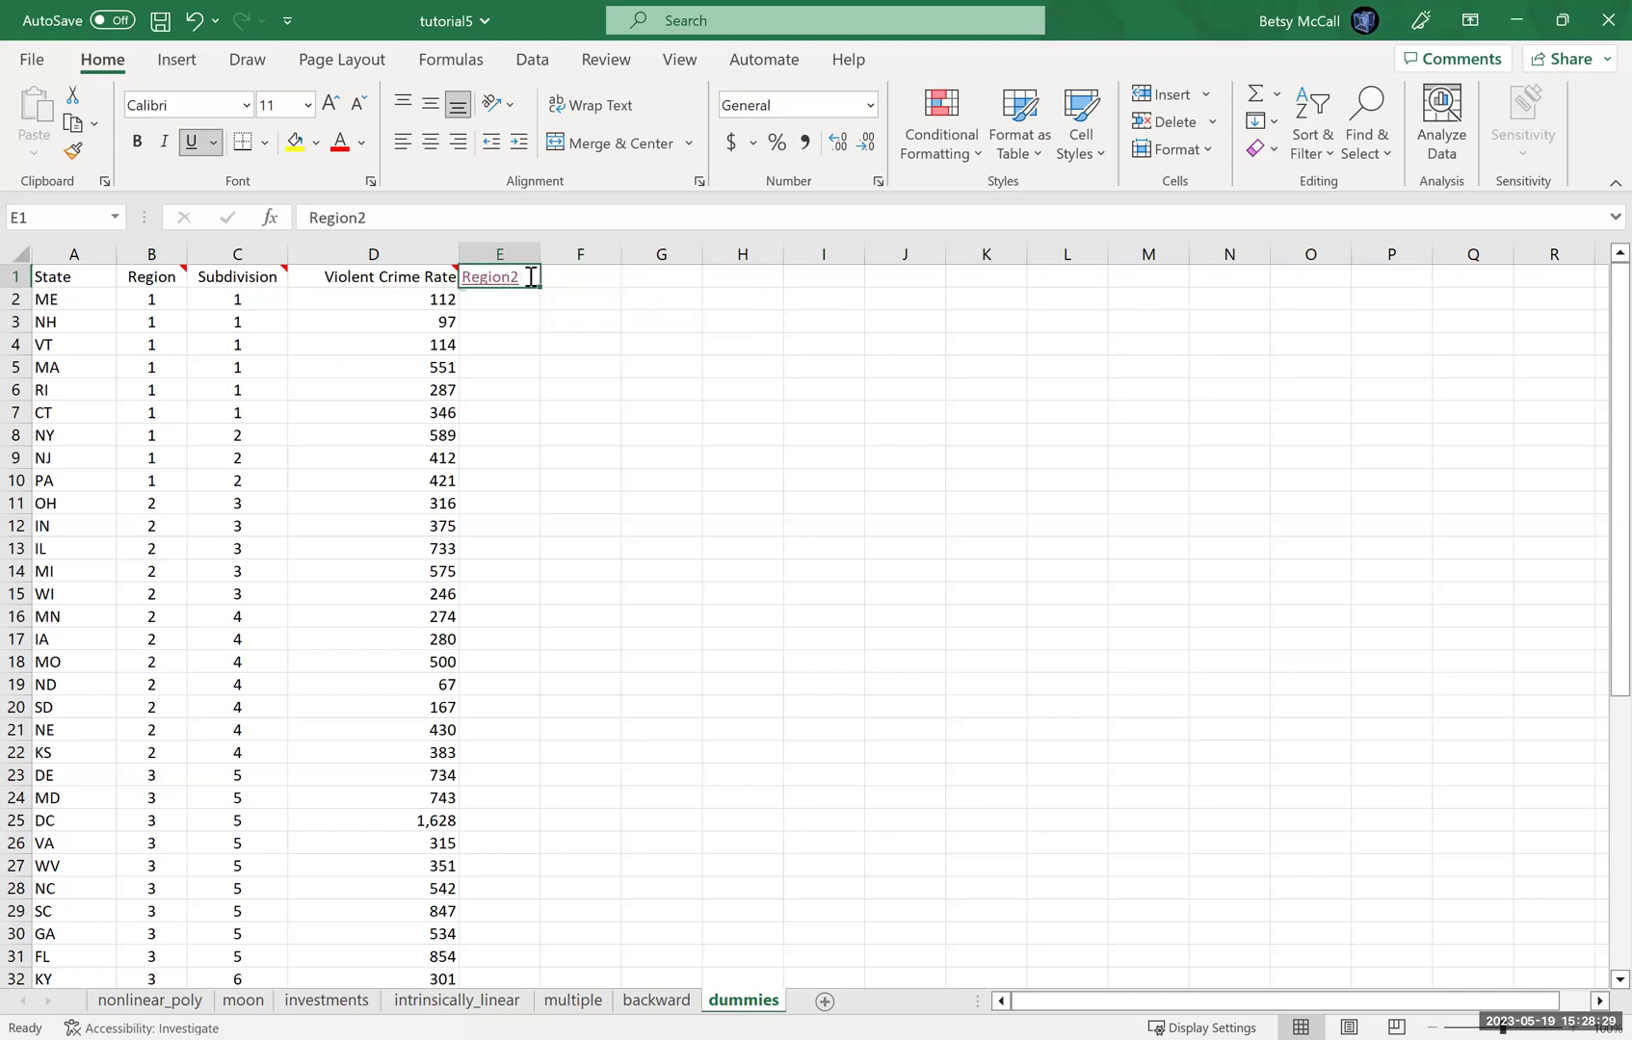
key("BackSpace")
key("Return")
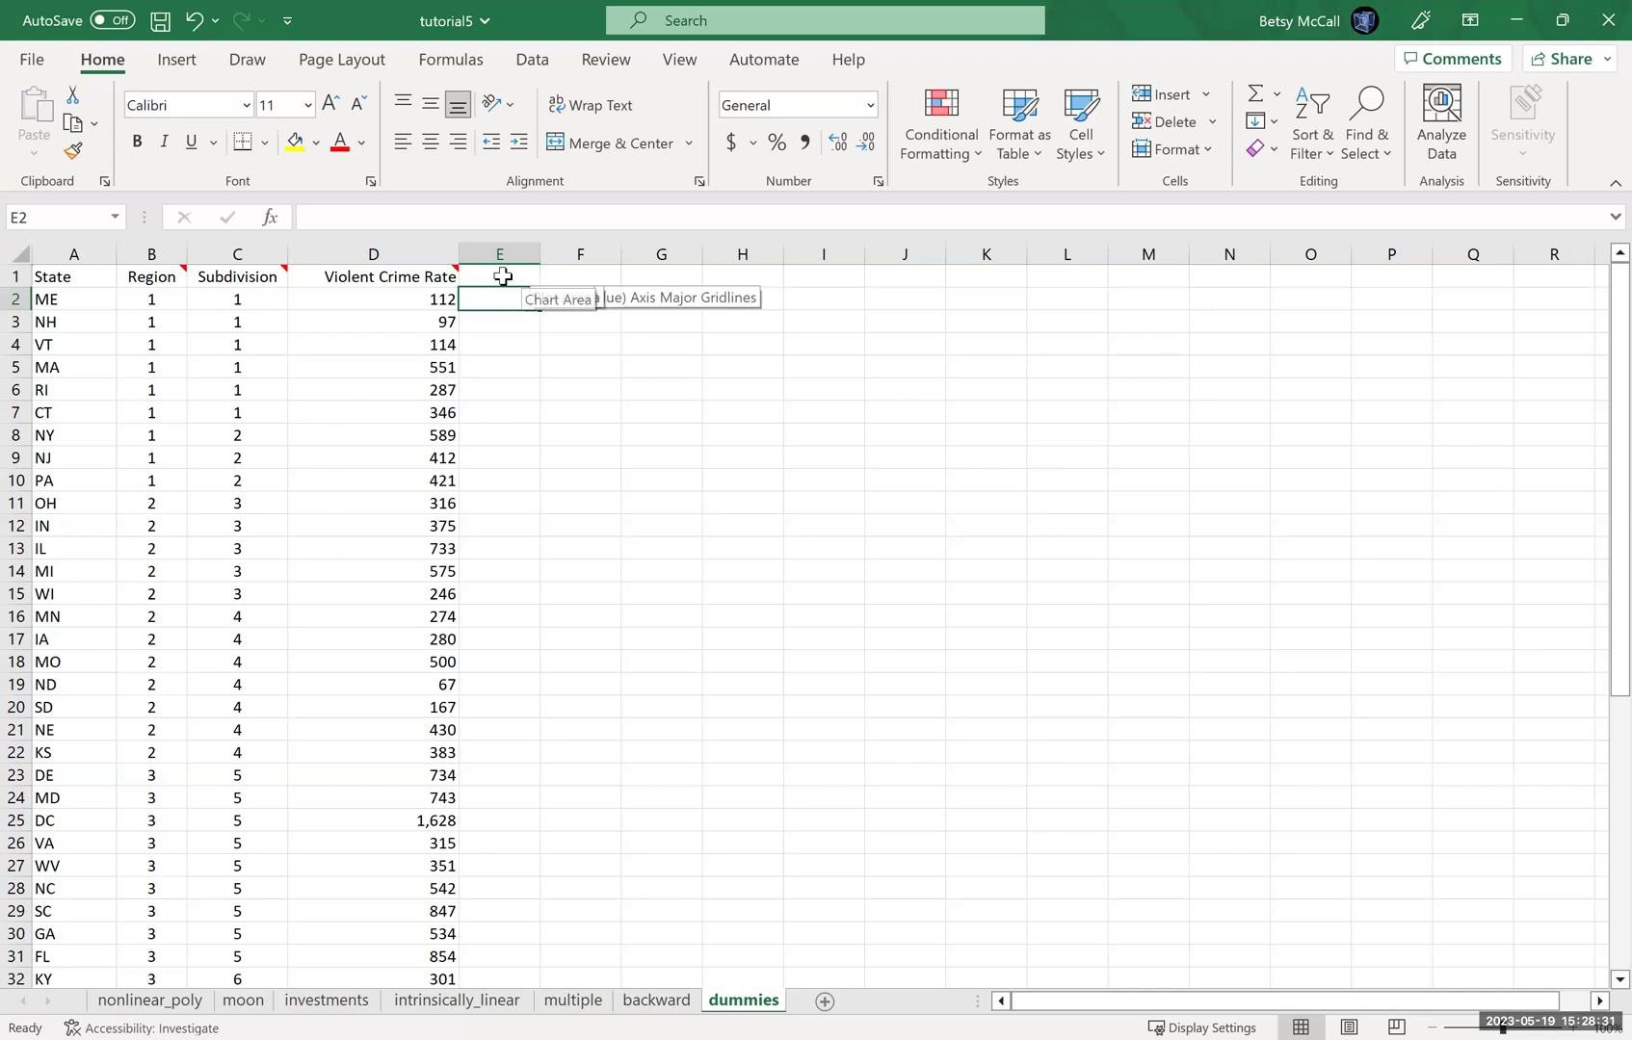
Undo the header edits back to 'Region_@' and correct E1 to read Region2.
left_click(503, 276)
type("Region2")
key("Tab")
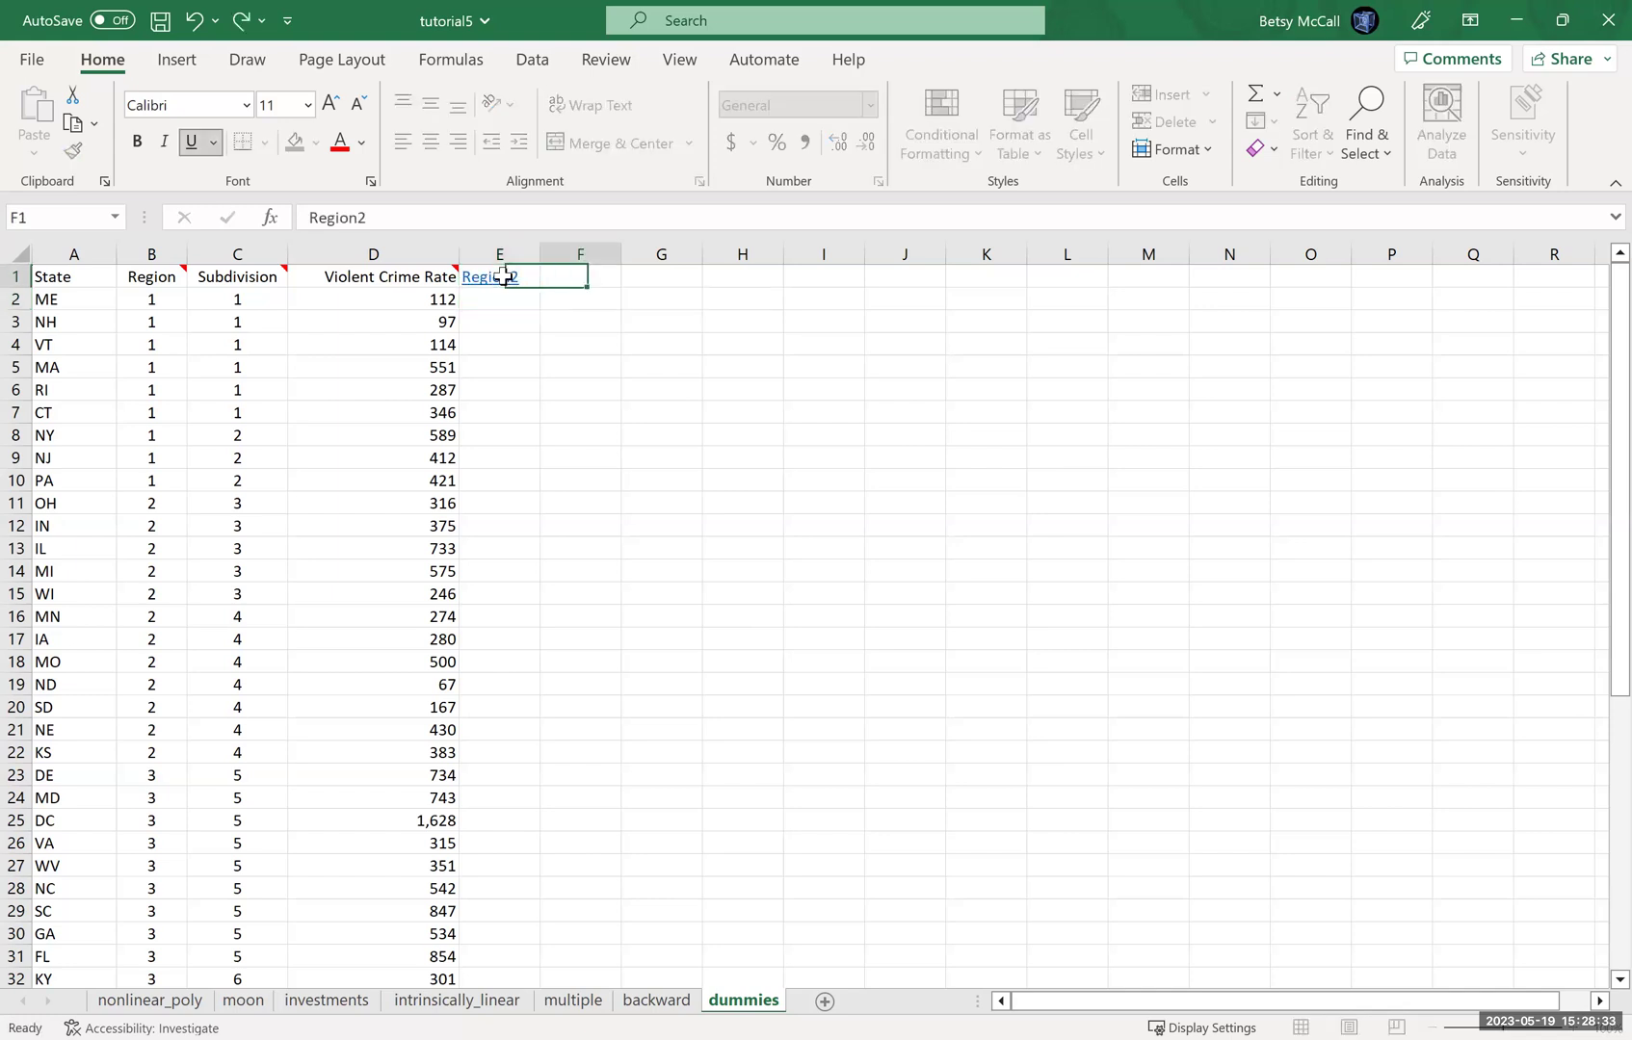
left_click(502, 277)
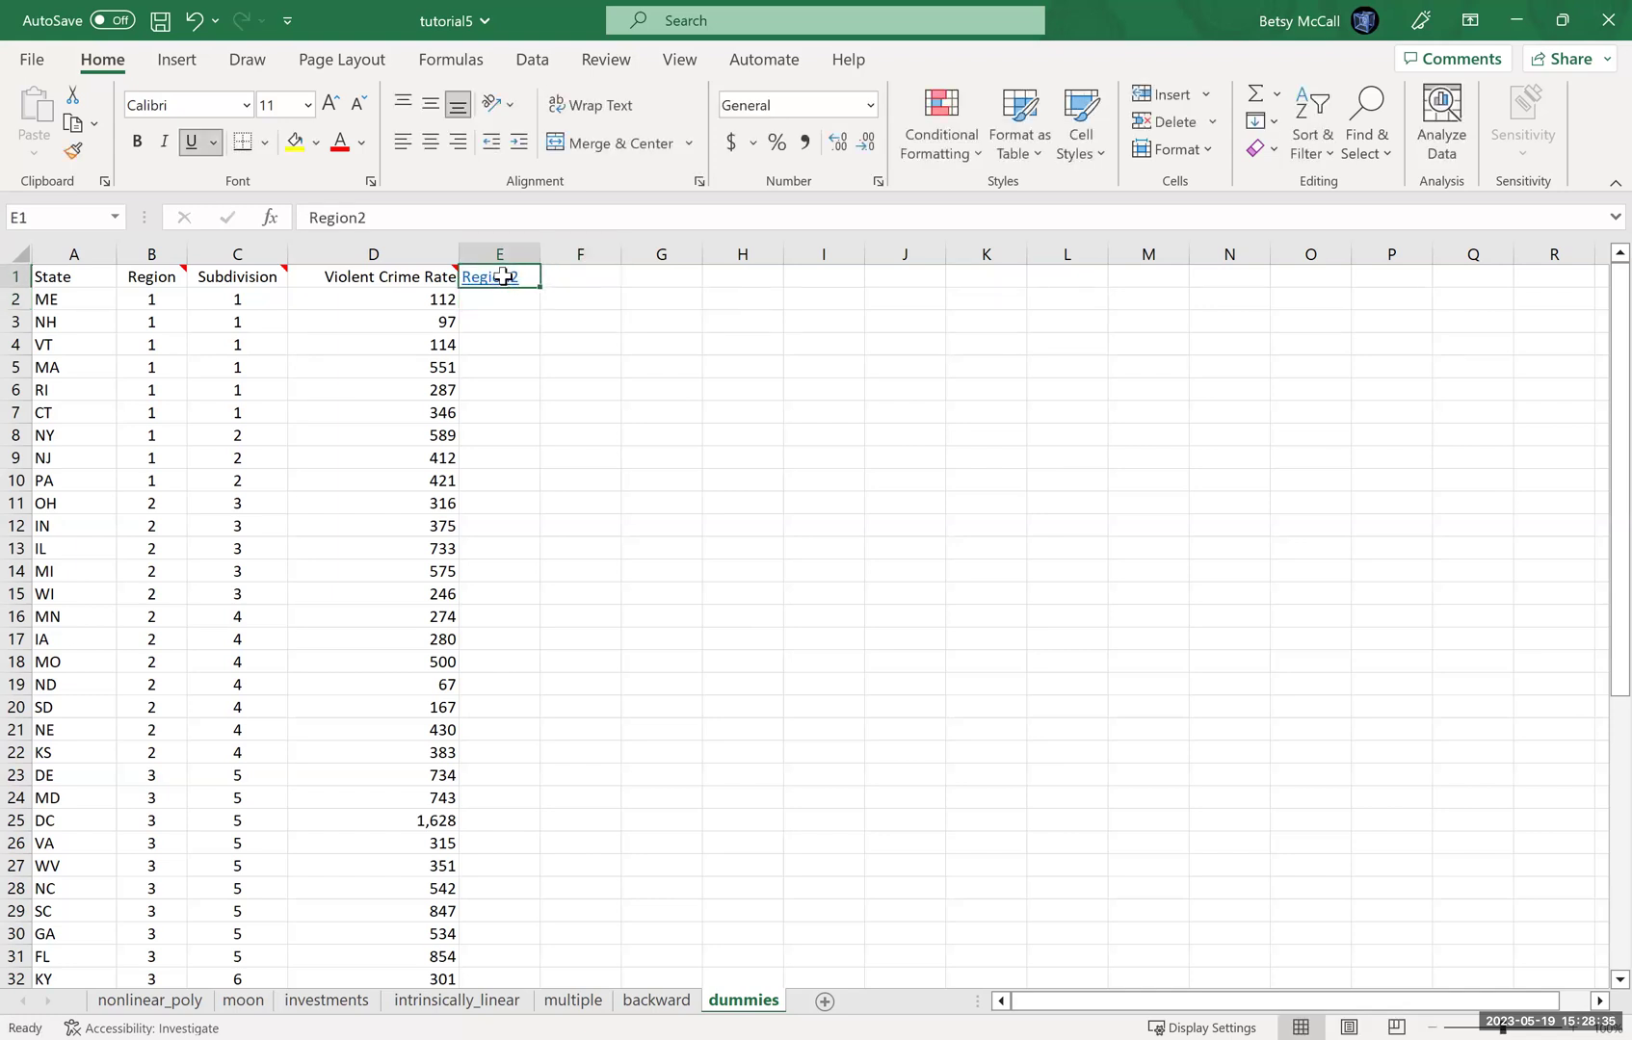
left_click(195, 27)
left_click(194, 27)
left_click(195, 27)
left_click(195, 27)
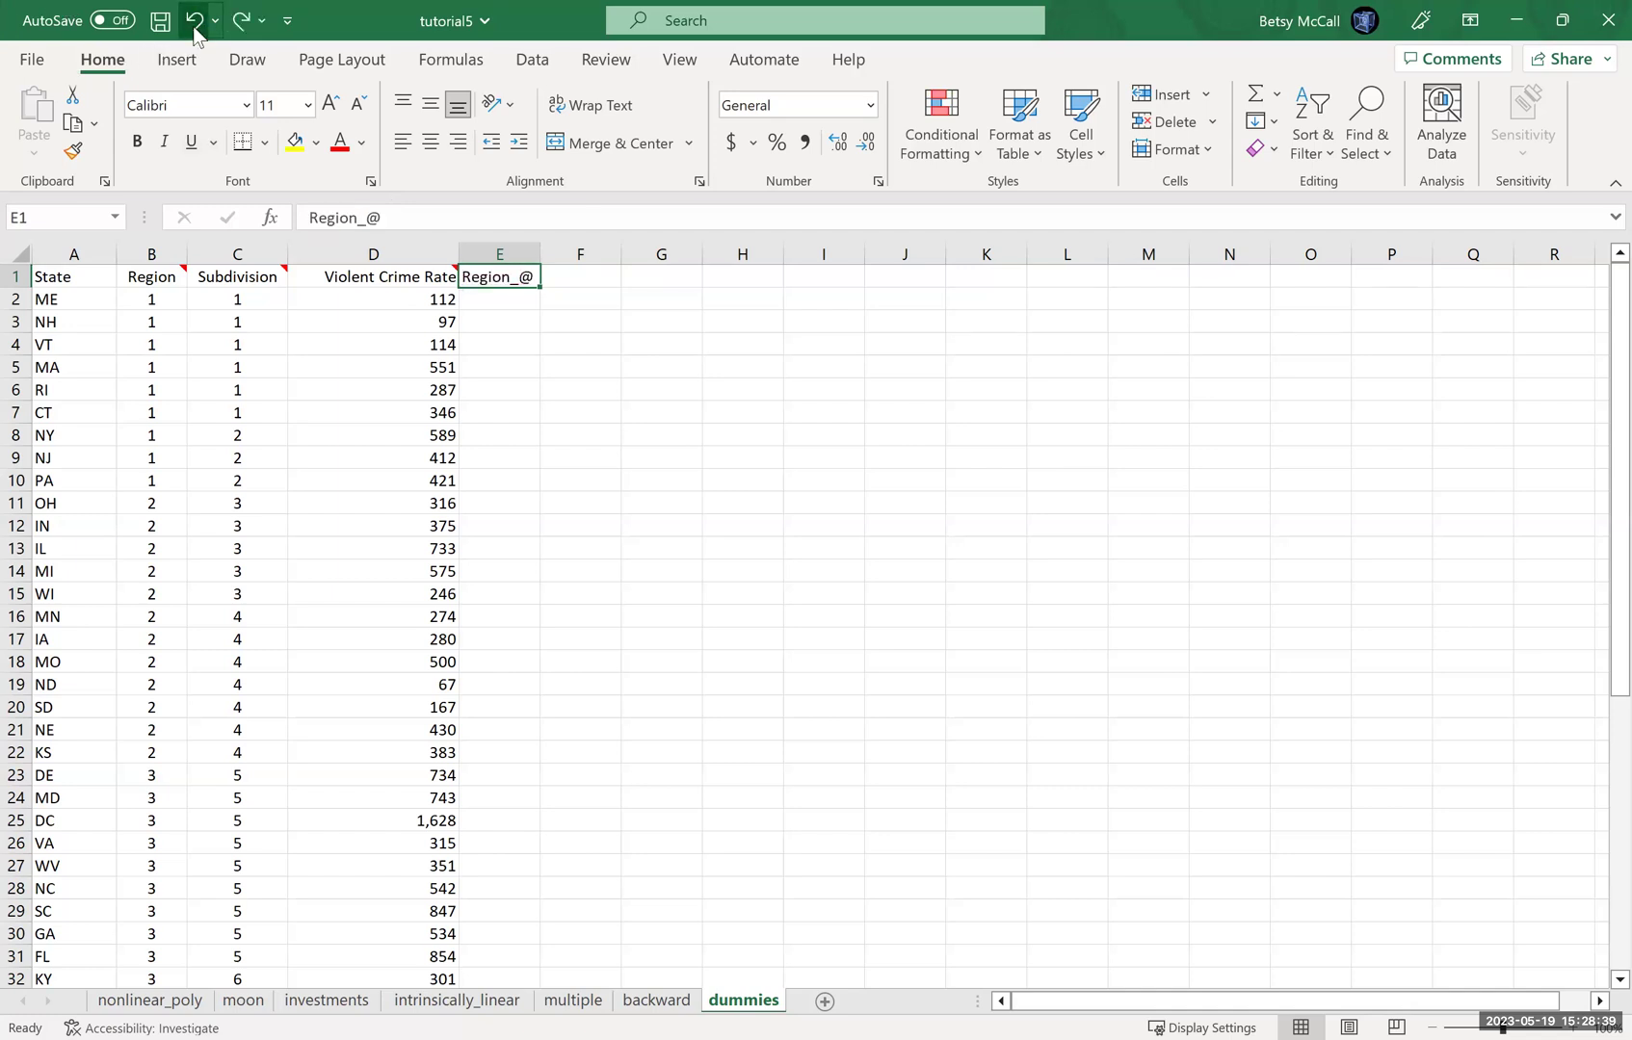
left_click(431, 222)
key("BackSpace")
key("BackSpace")
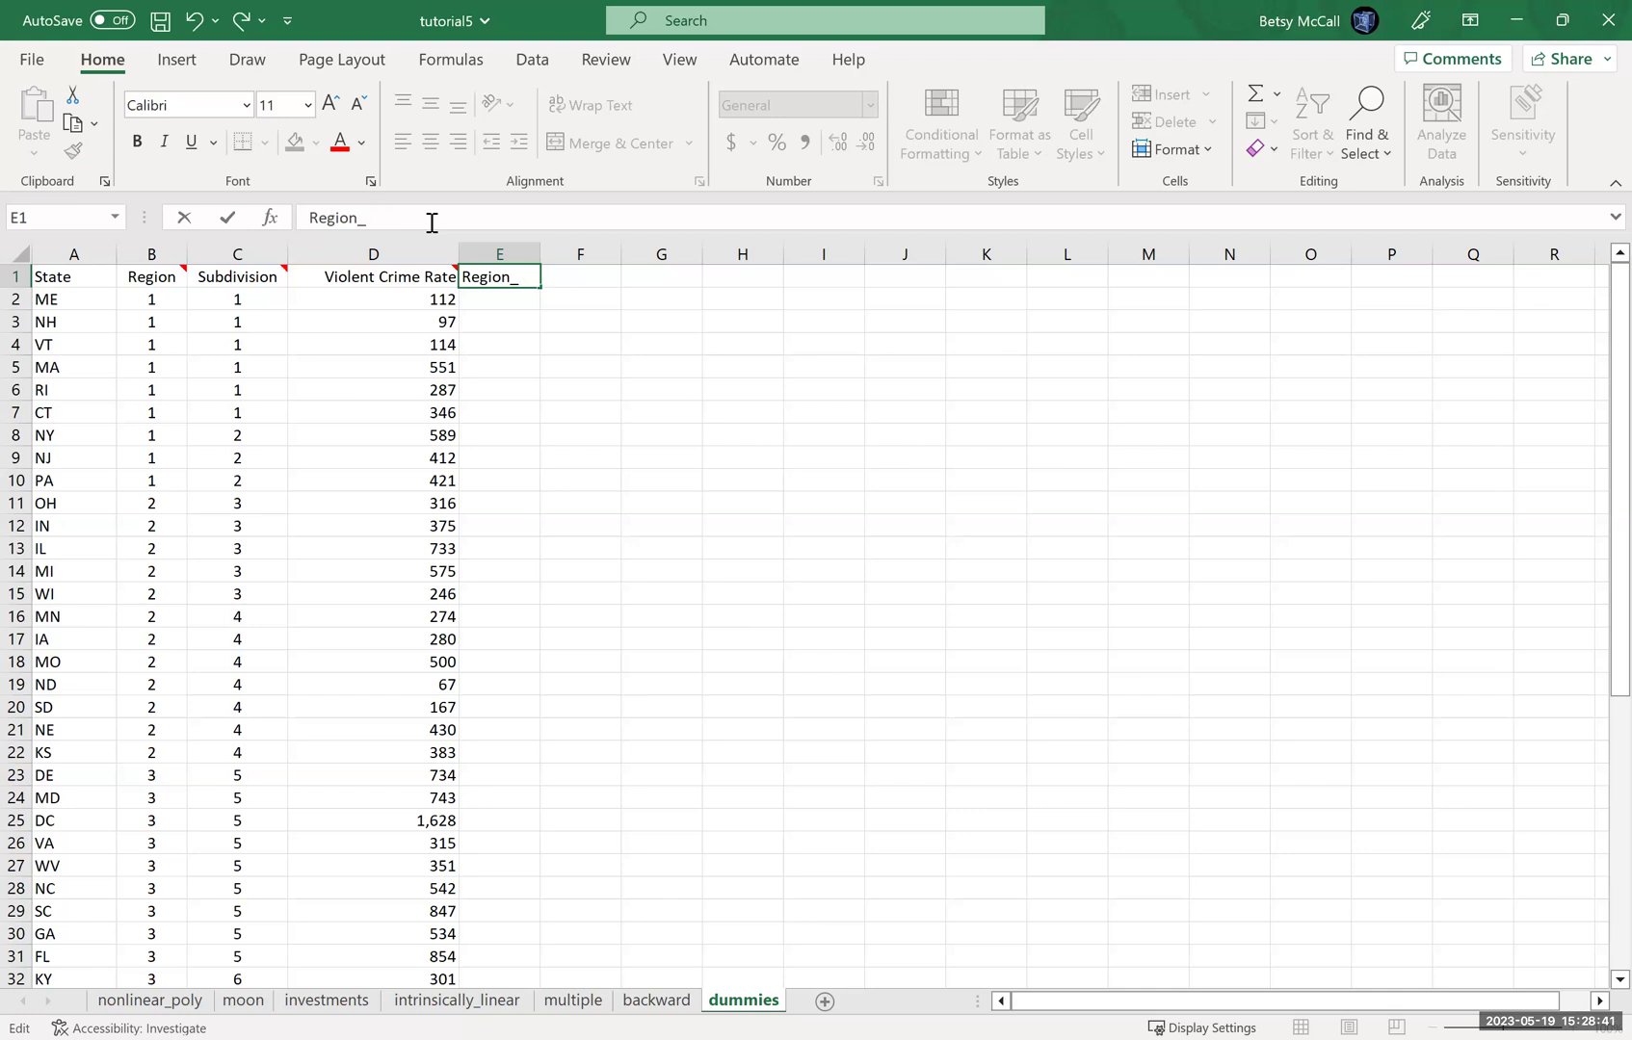
type("2")
key("Tab")
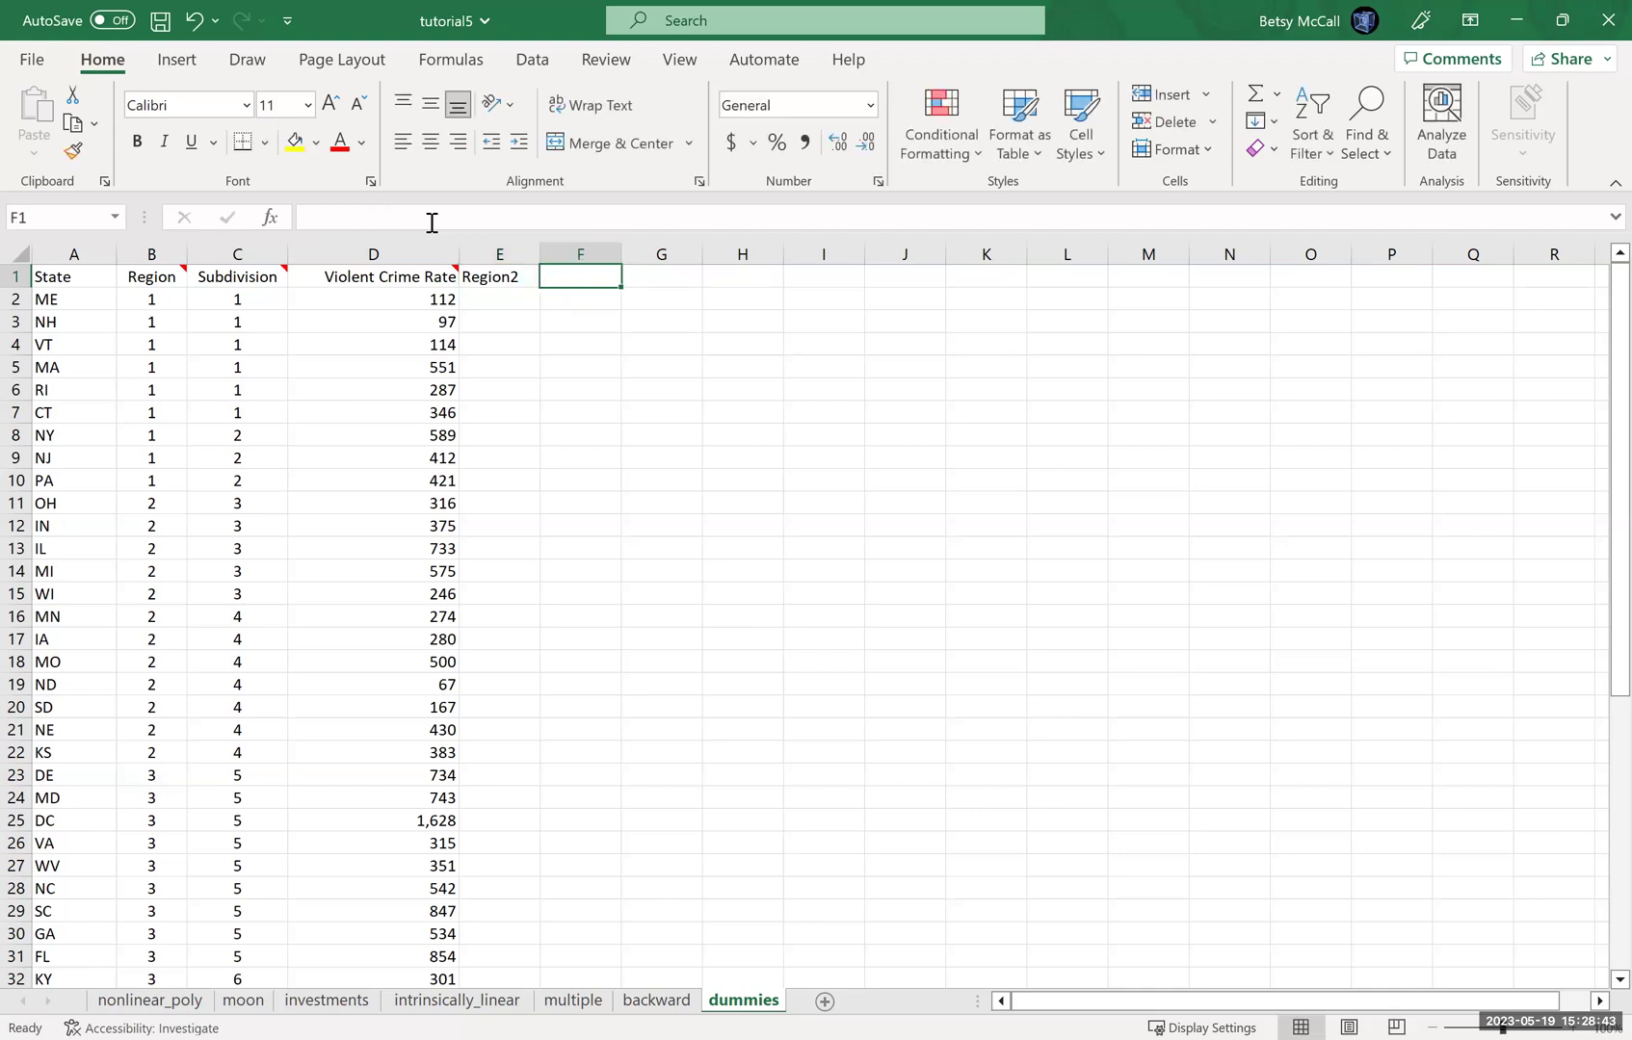
Type the headers Region3 in F1 and Region4 in G1.
type("REgion")
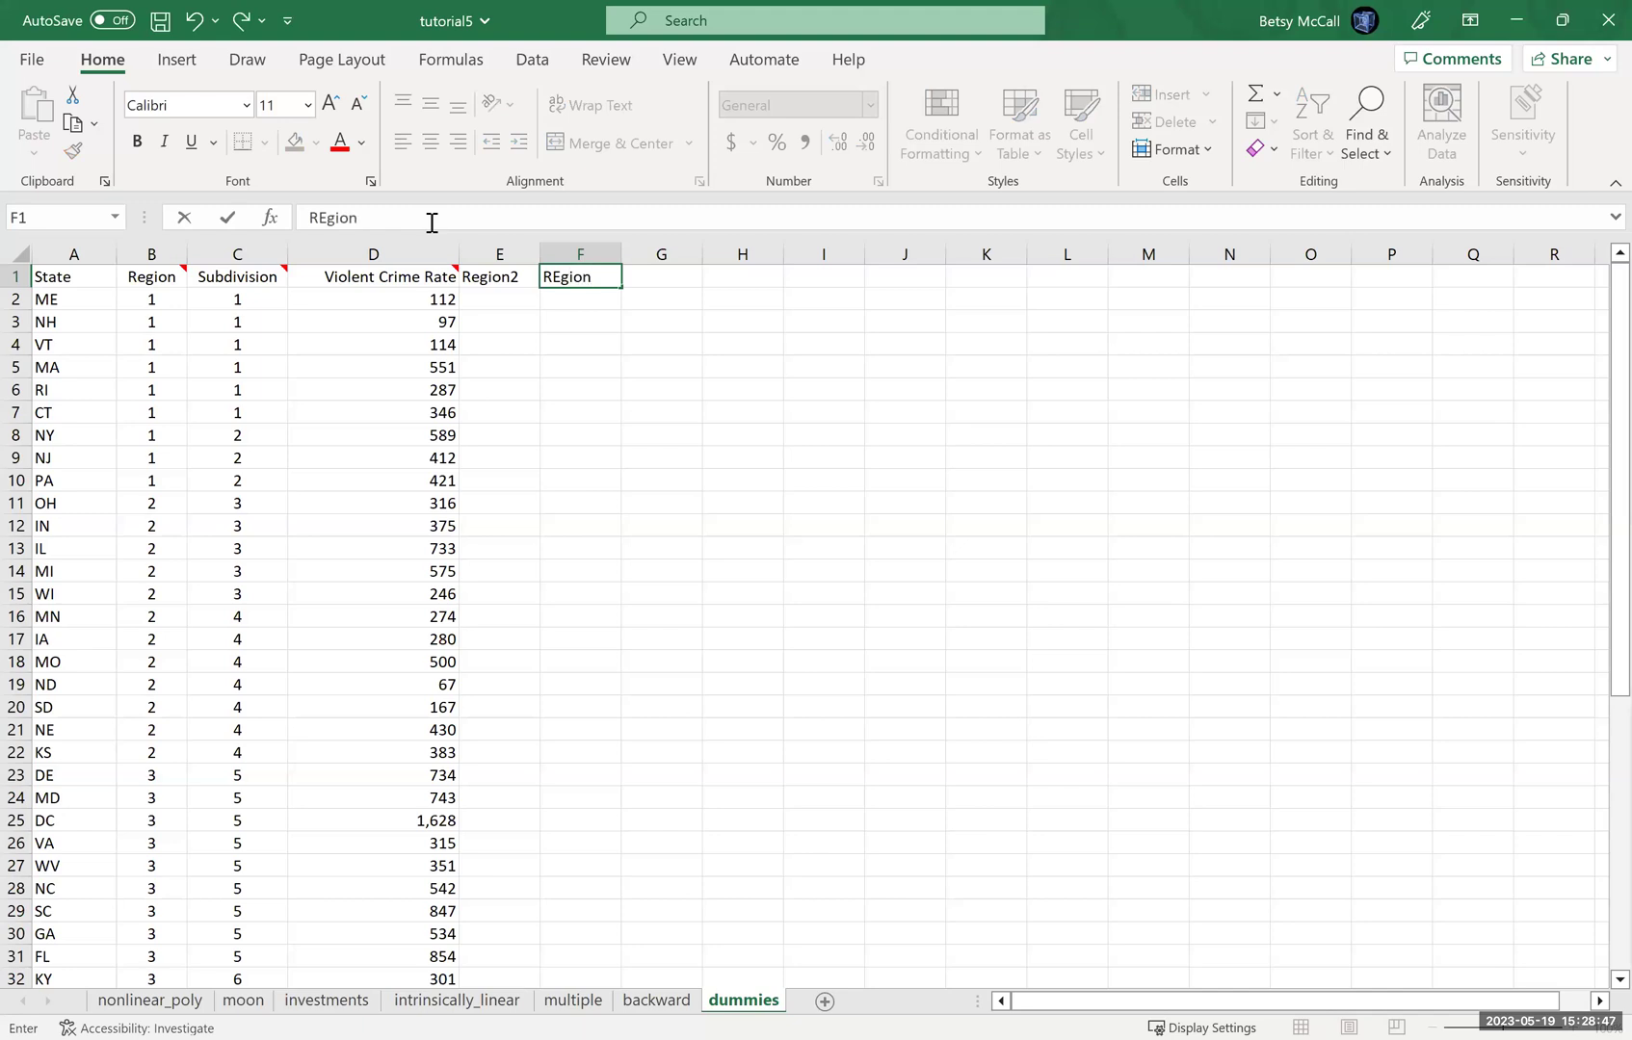
key("BackSpace")
key("BackSpace")
key("BackSpace")
key("BackSpace")
key("BackSpace")
type("egion3")
key("Tab")
type("Regio")
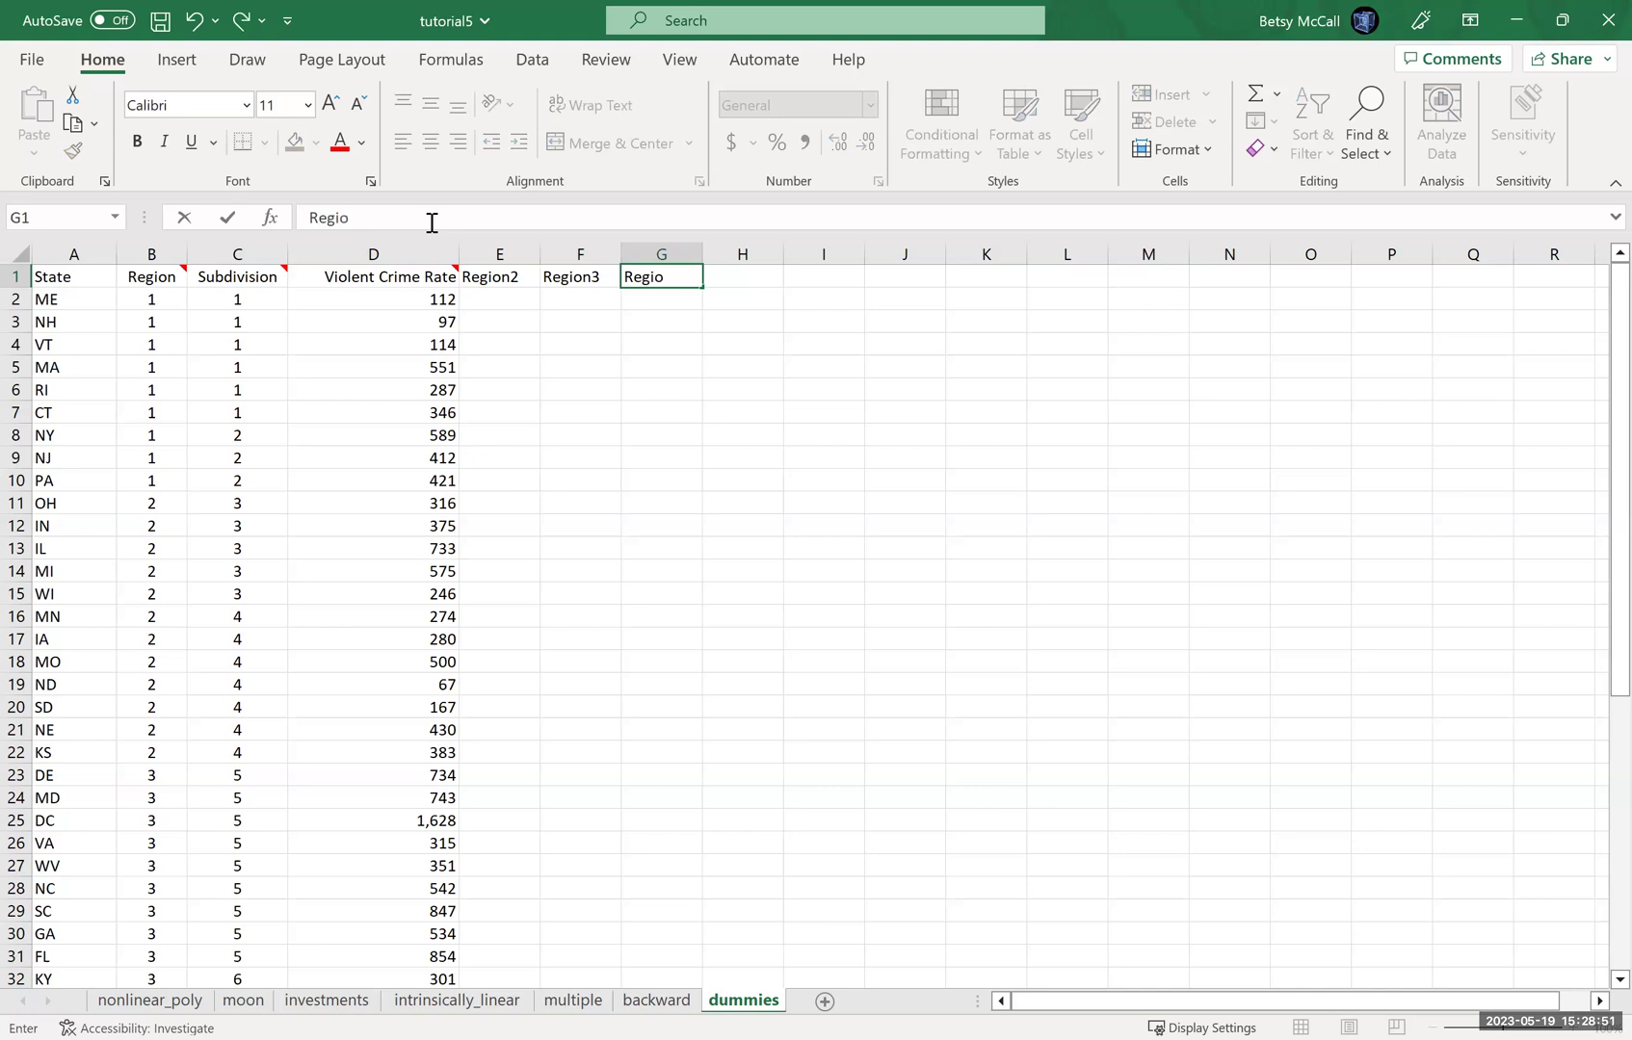
type("n4")
key("Return")
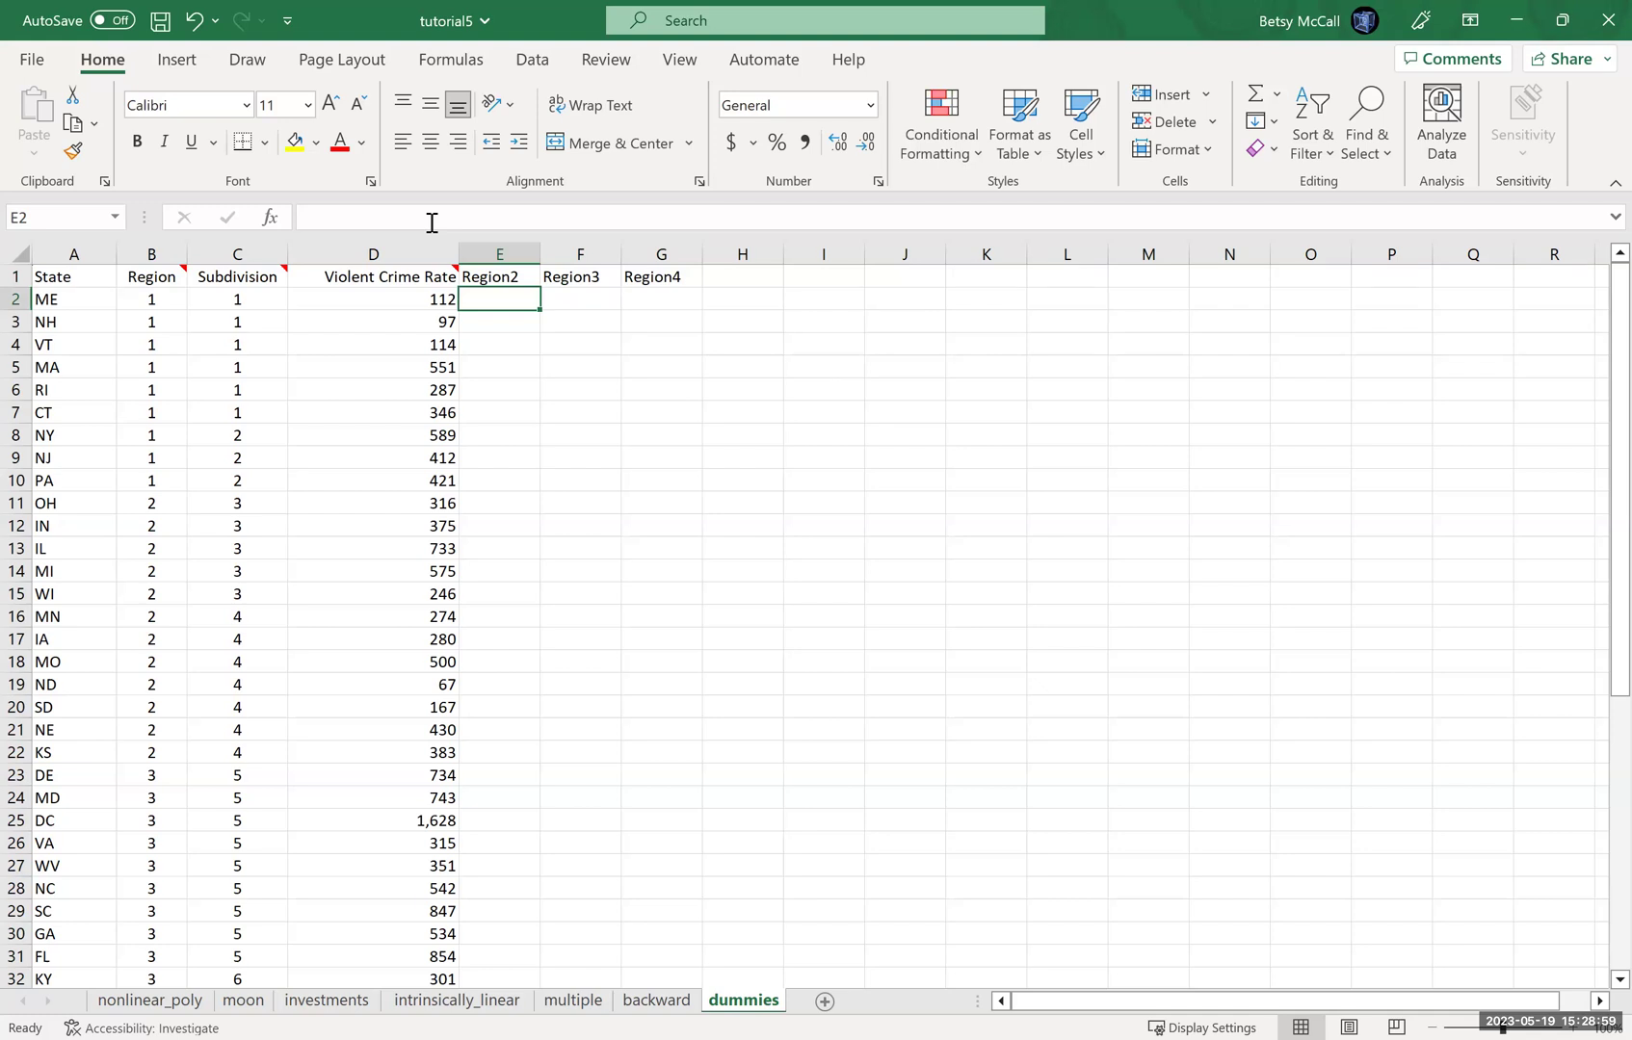
Enter =IF(B2=2,1,0) in E2 as the Region2 dummy formula.
type("=")
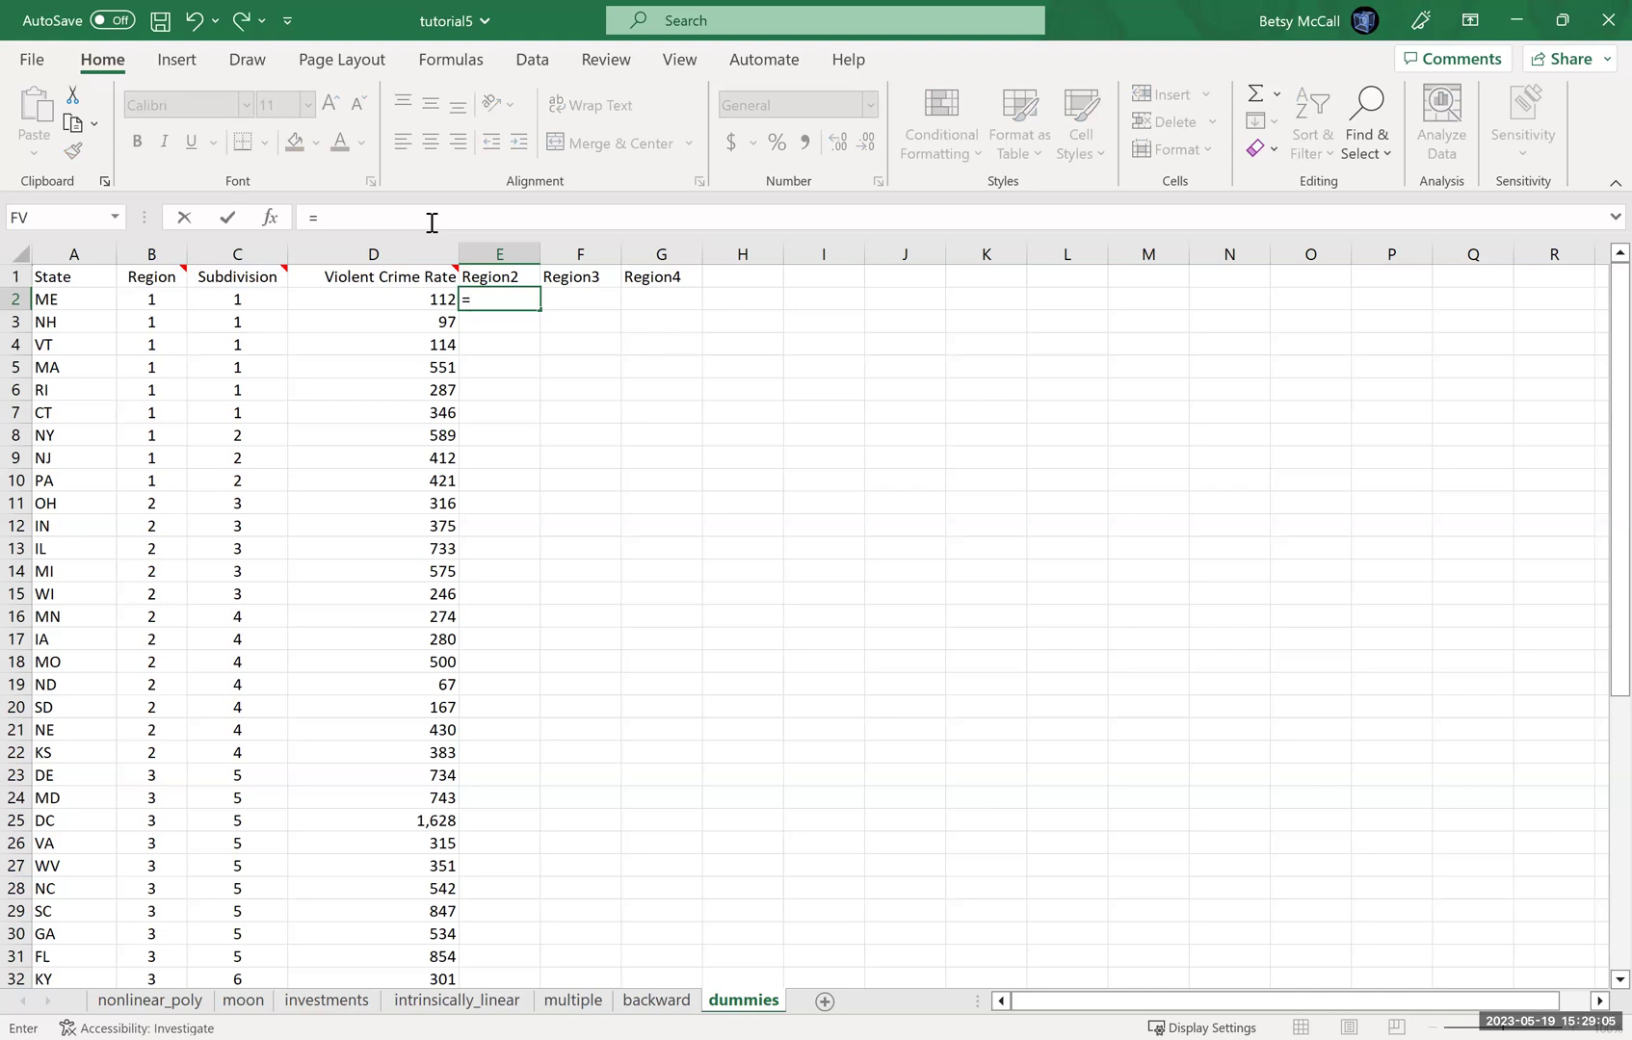
type("IF(")
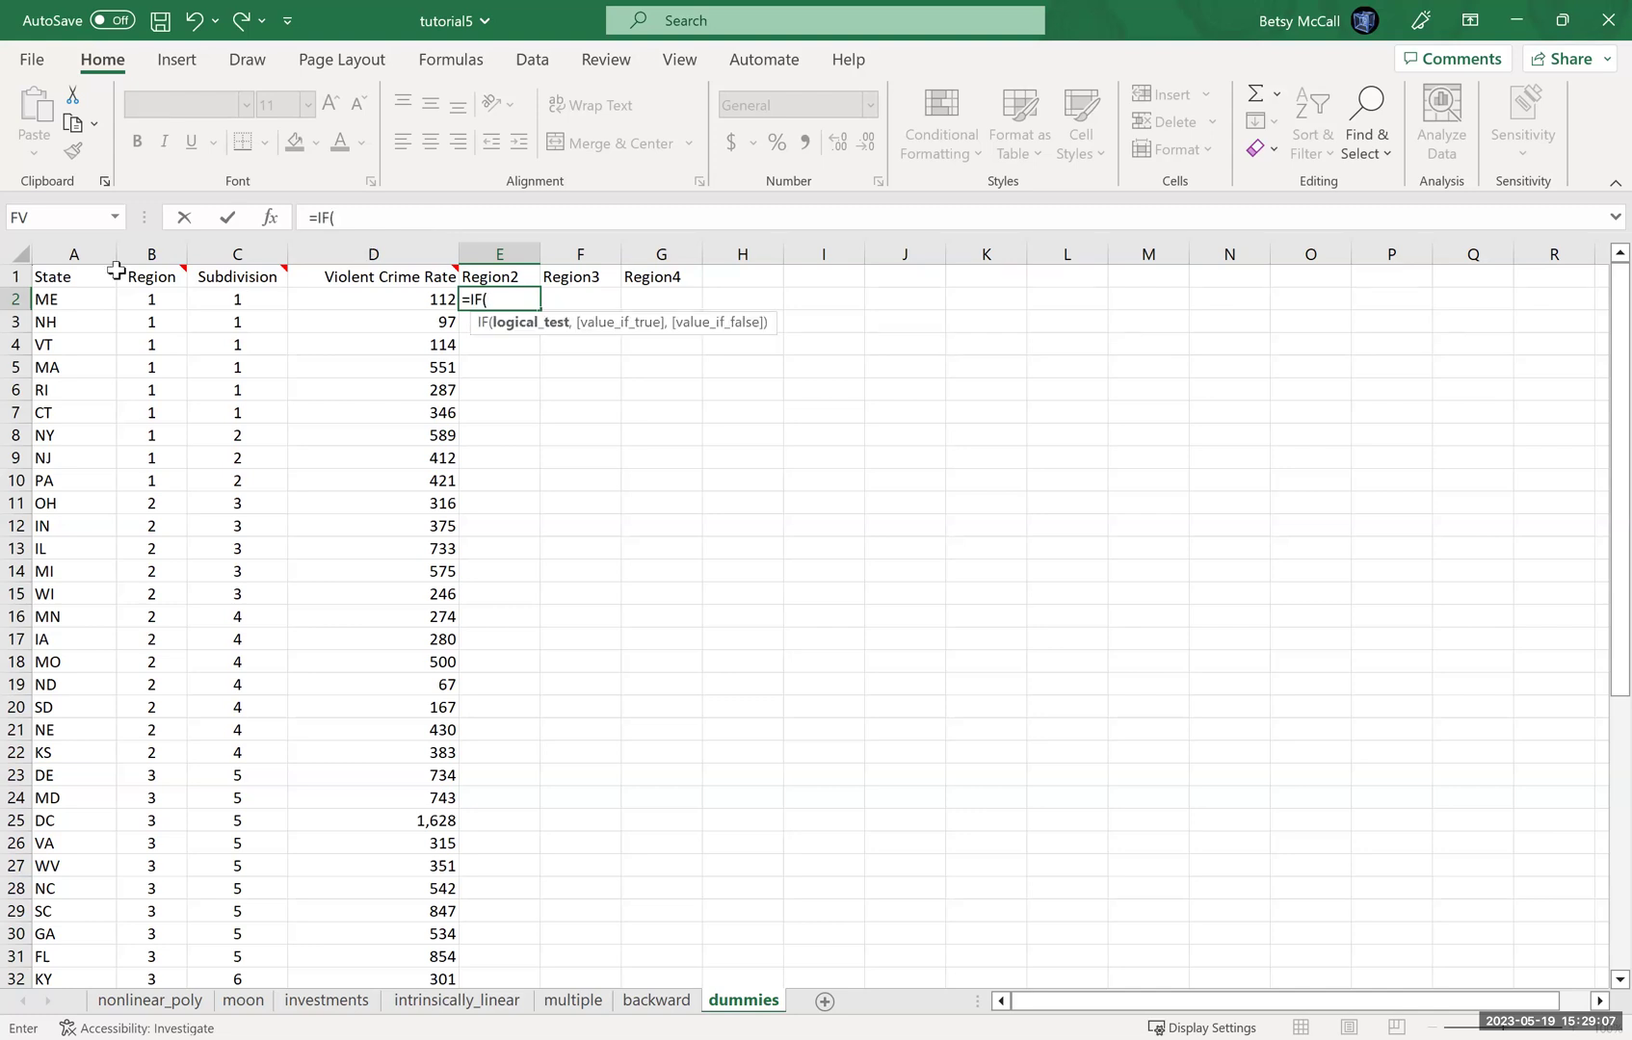
left_click(141, 300)
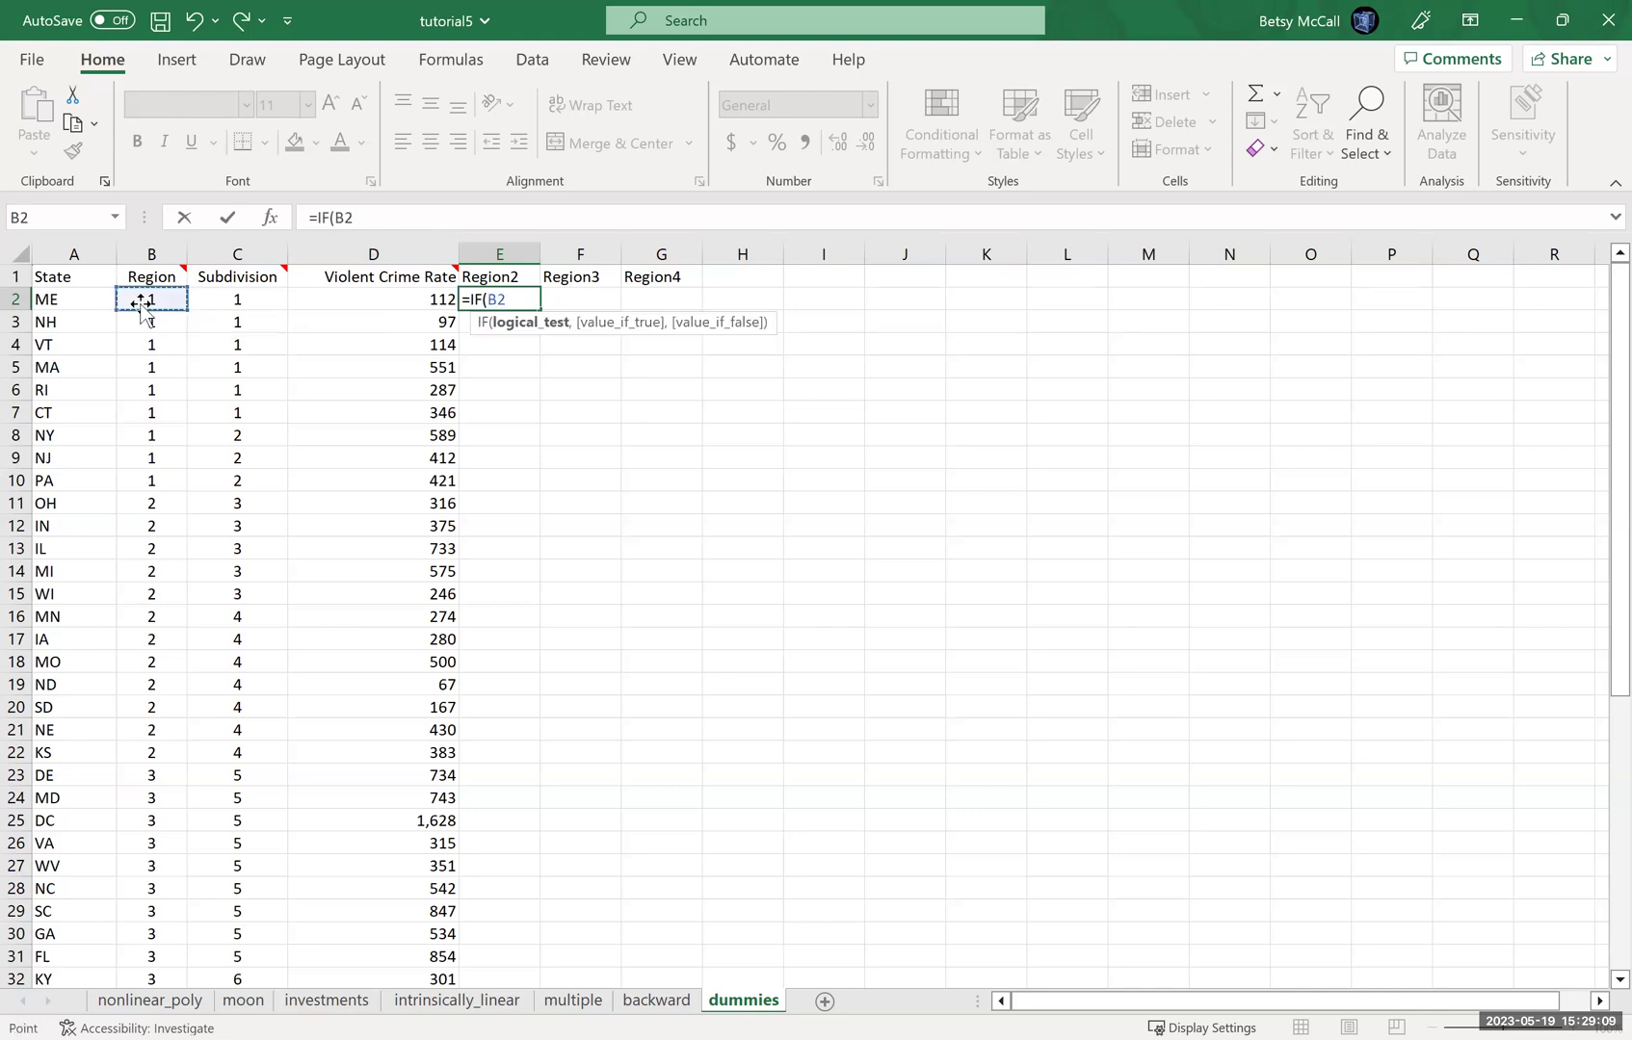
type("=1,")
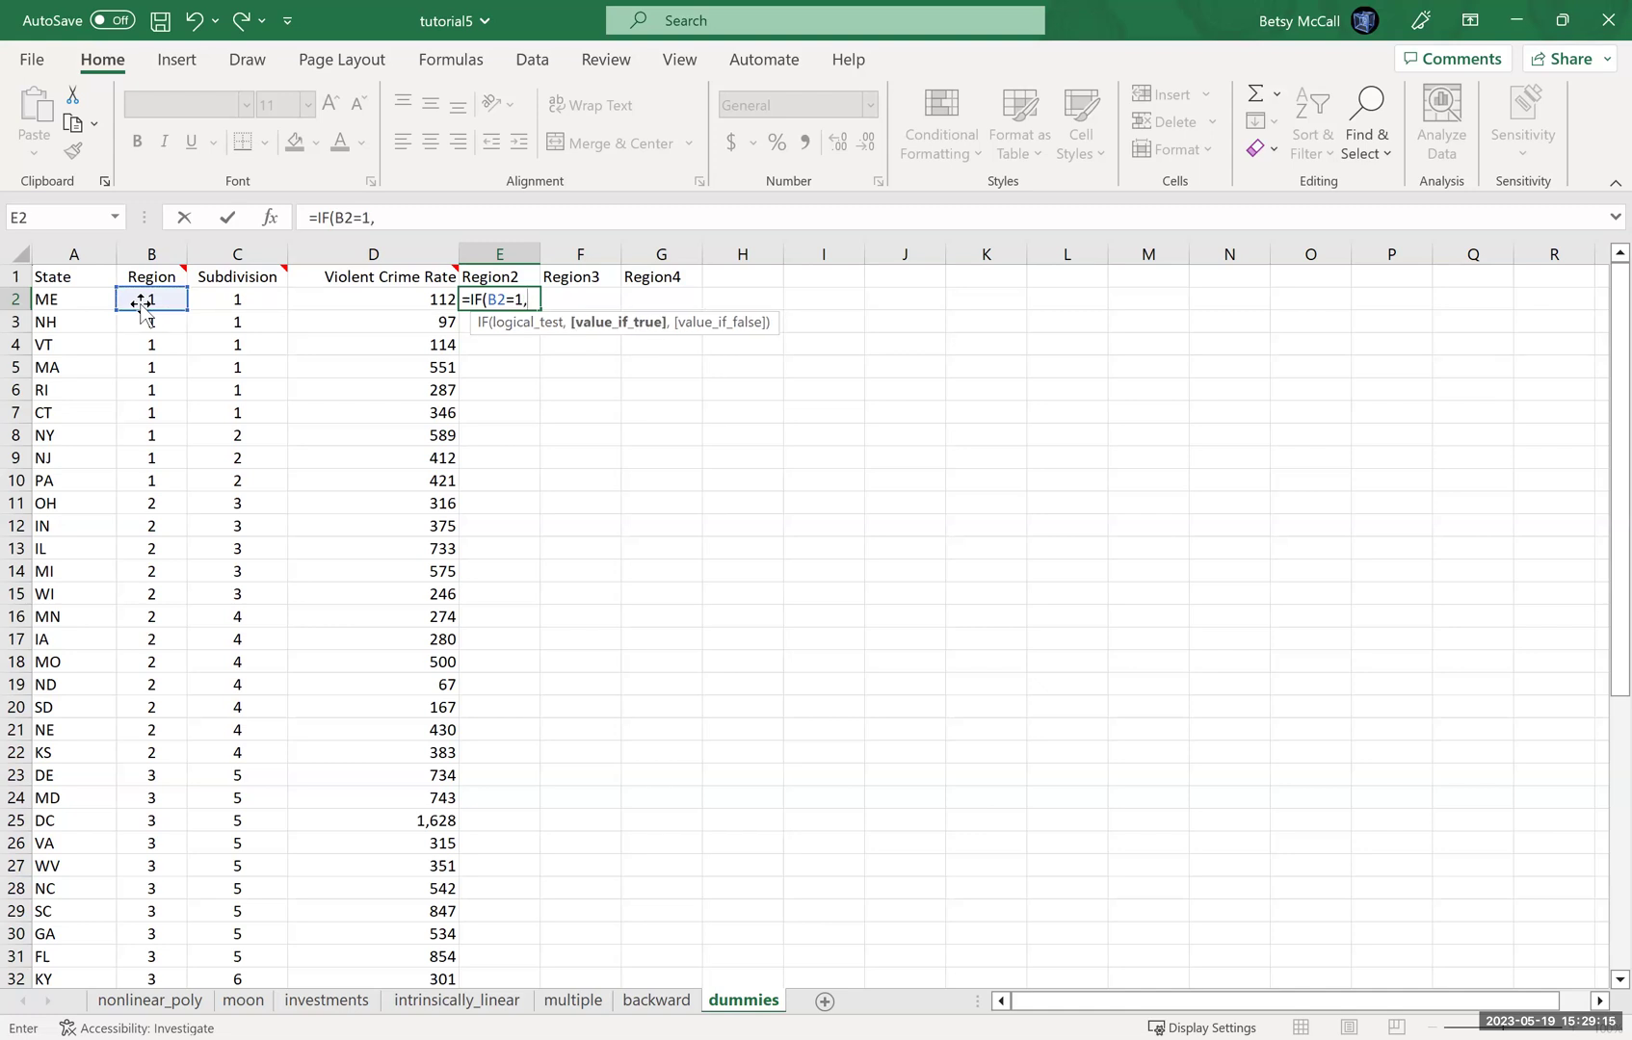
key("BackSpace")
key("BackSpace")
type("2,1,")
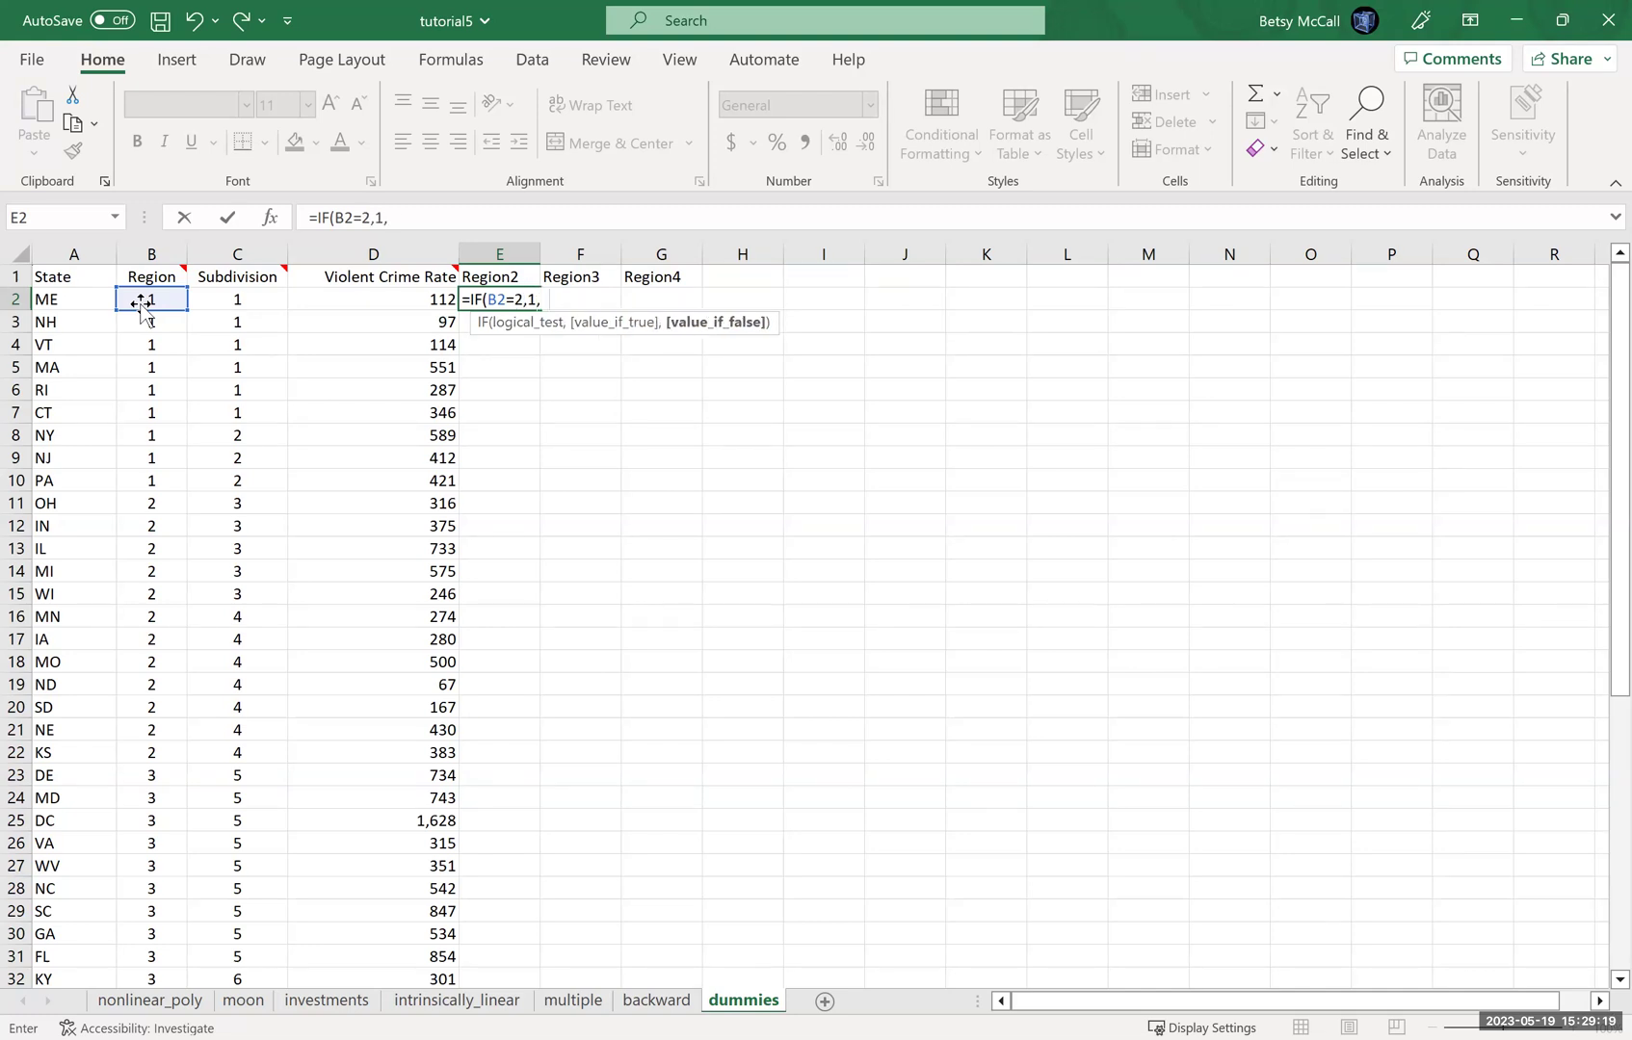
type("0")
key("Return")
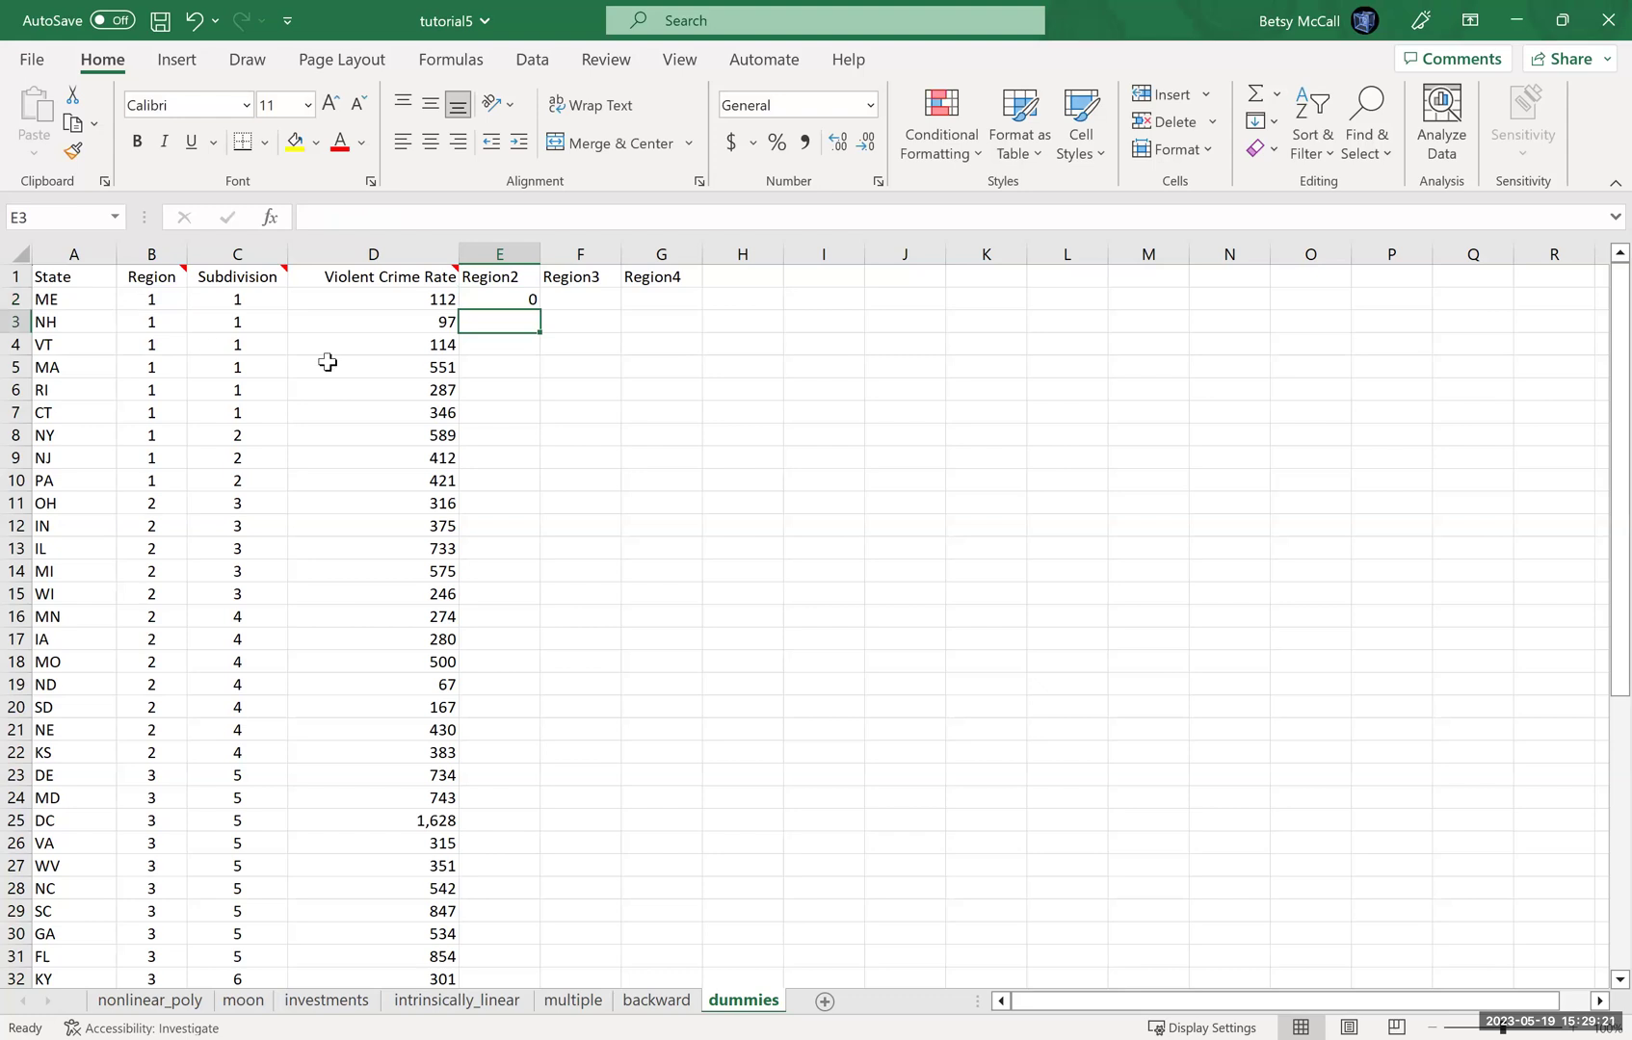
Fill the Region2 formula from E2 down to row 52.
left_click(525, 301)
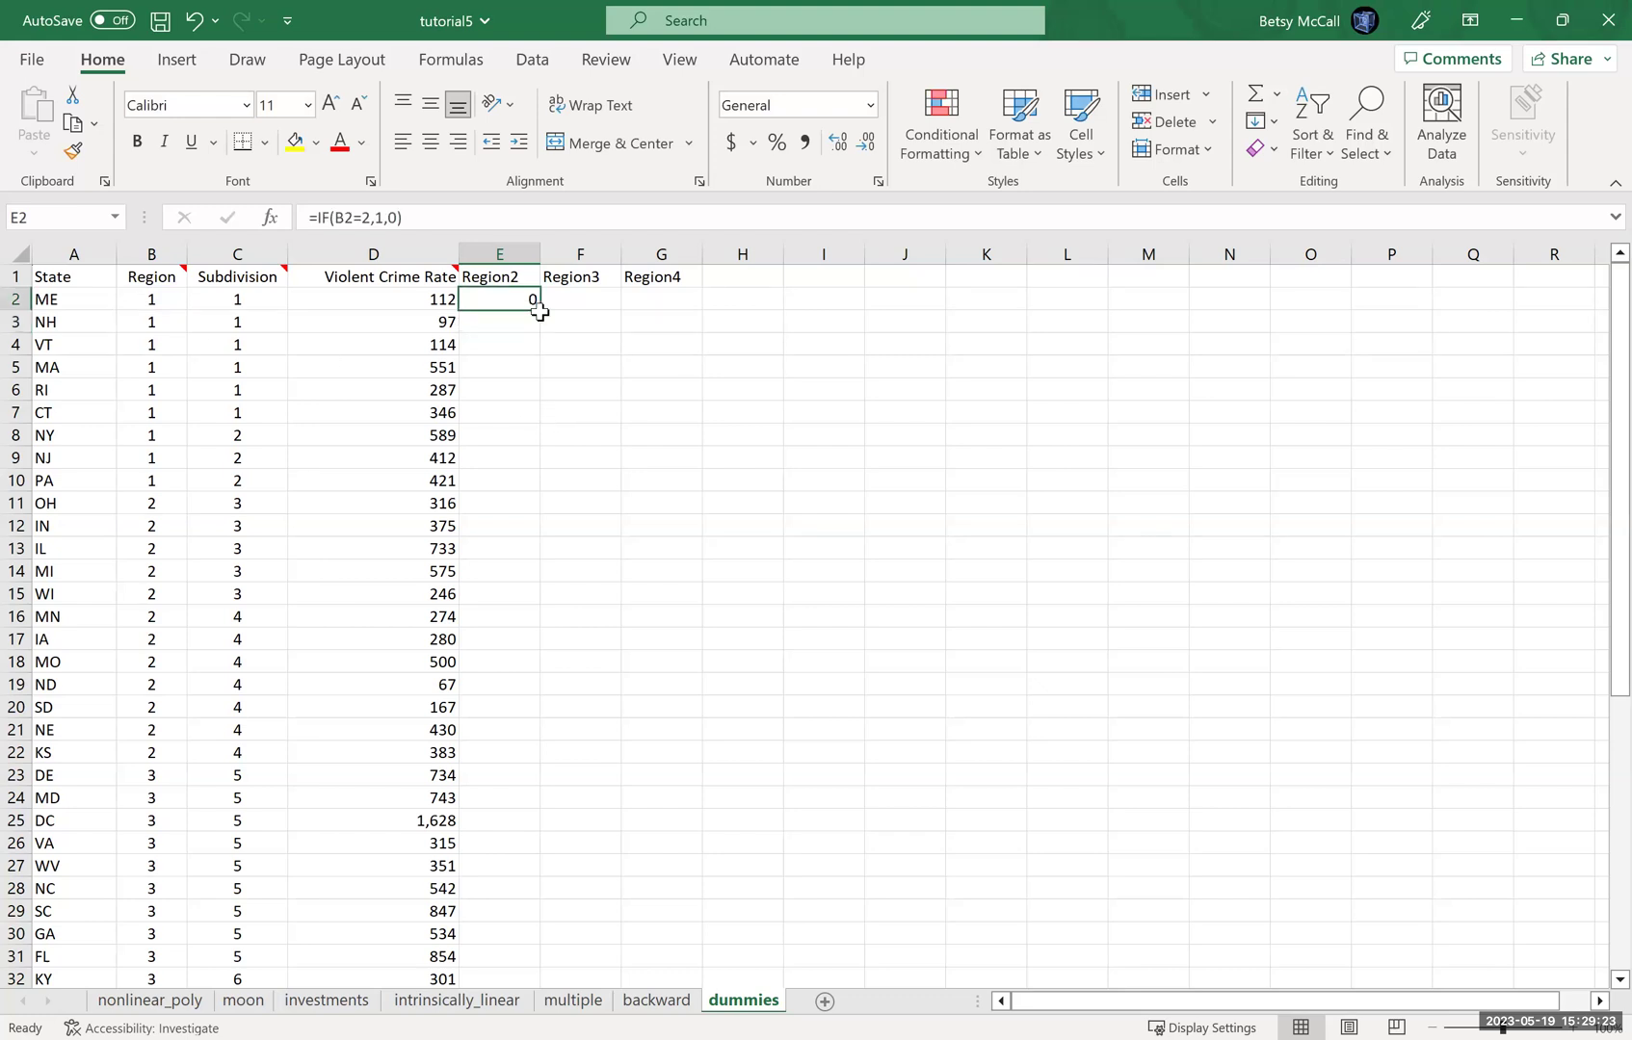
left_click_drag(540, 309, 537, 936)
left_click(520, 932)
left_click(508, 915)
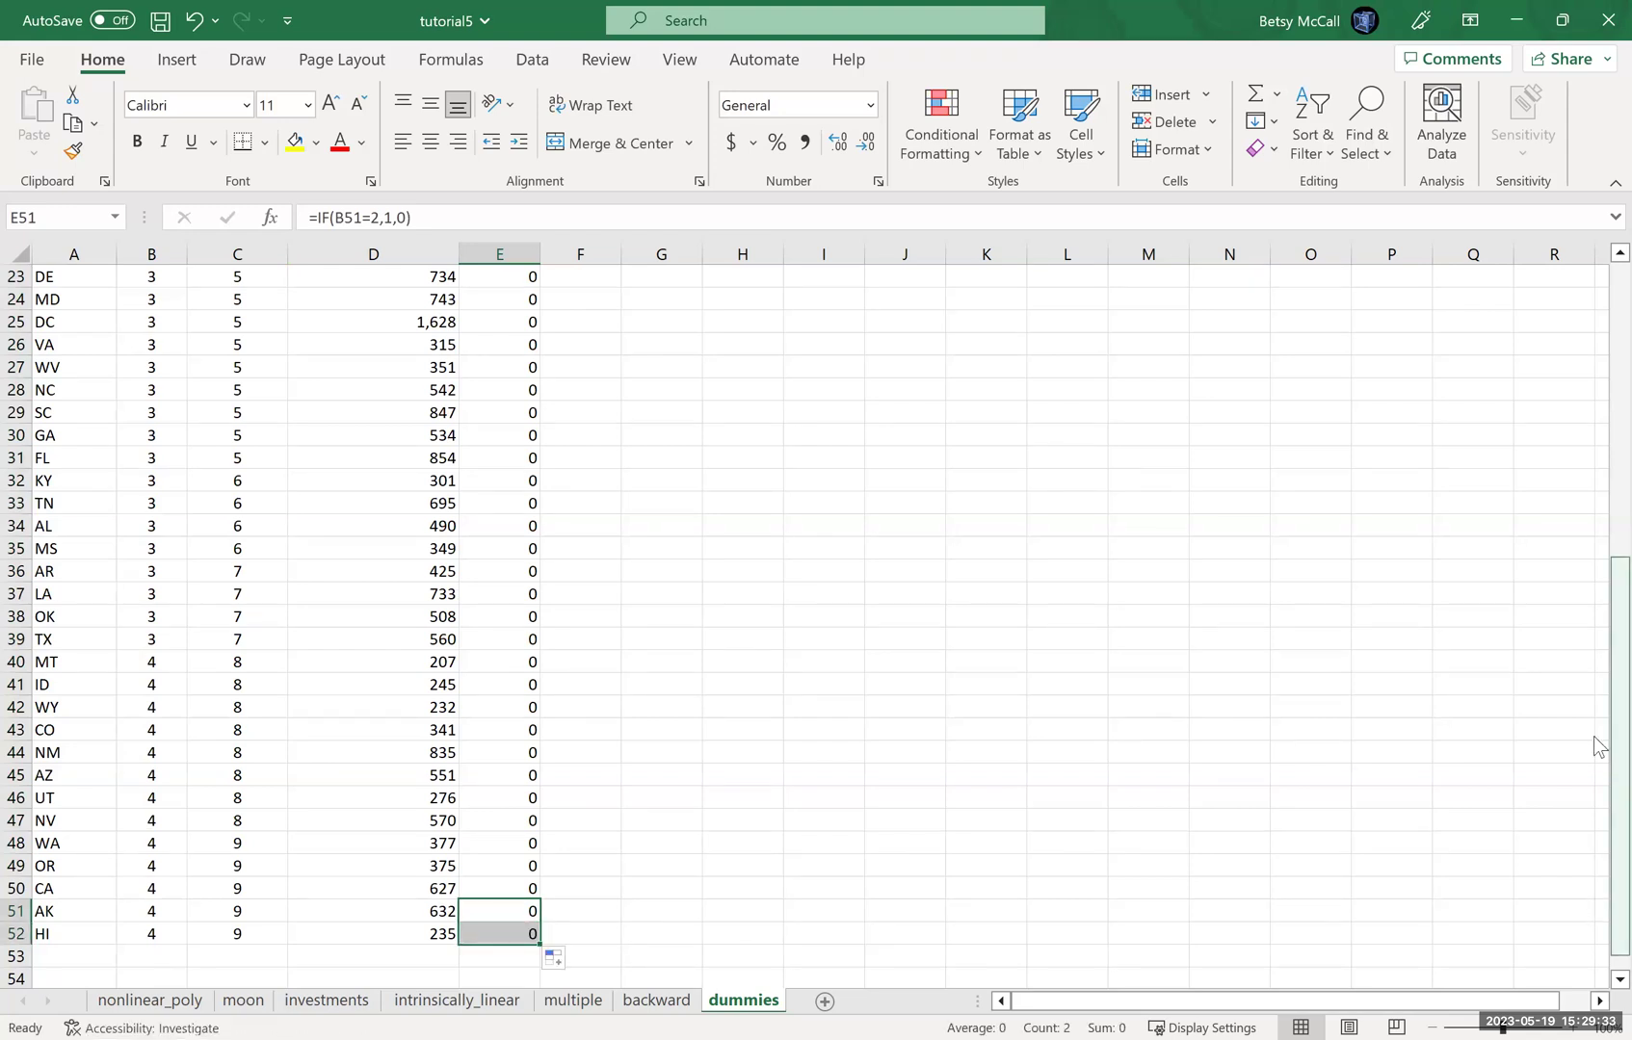
left_click(1618, 551)
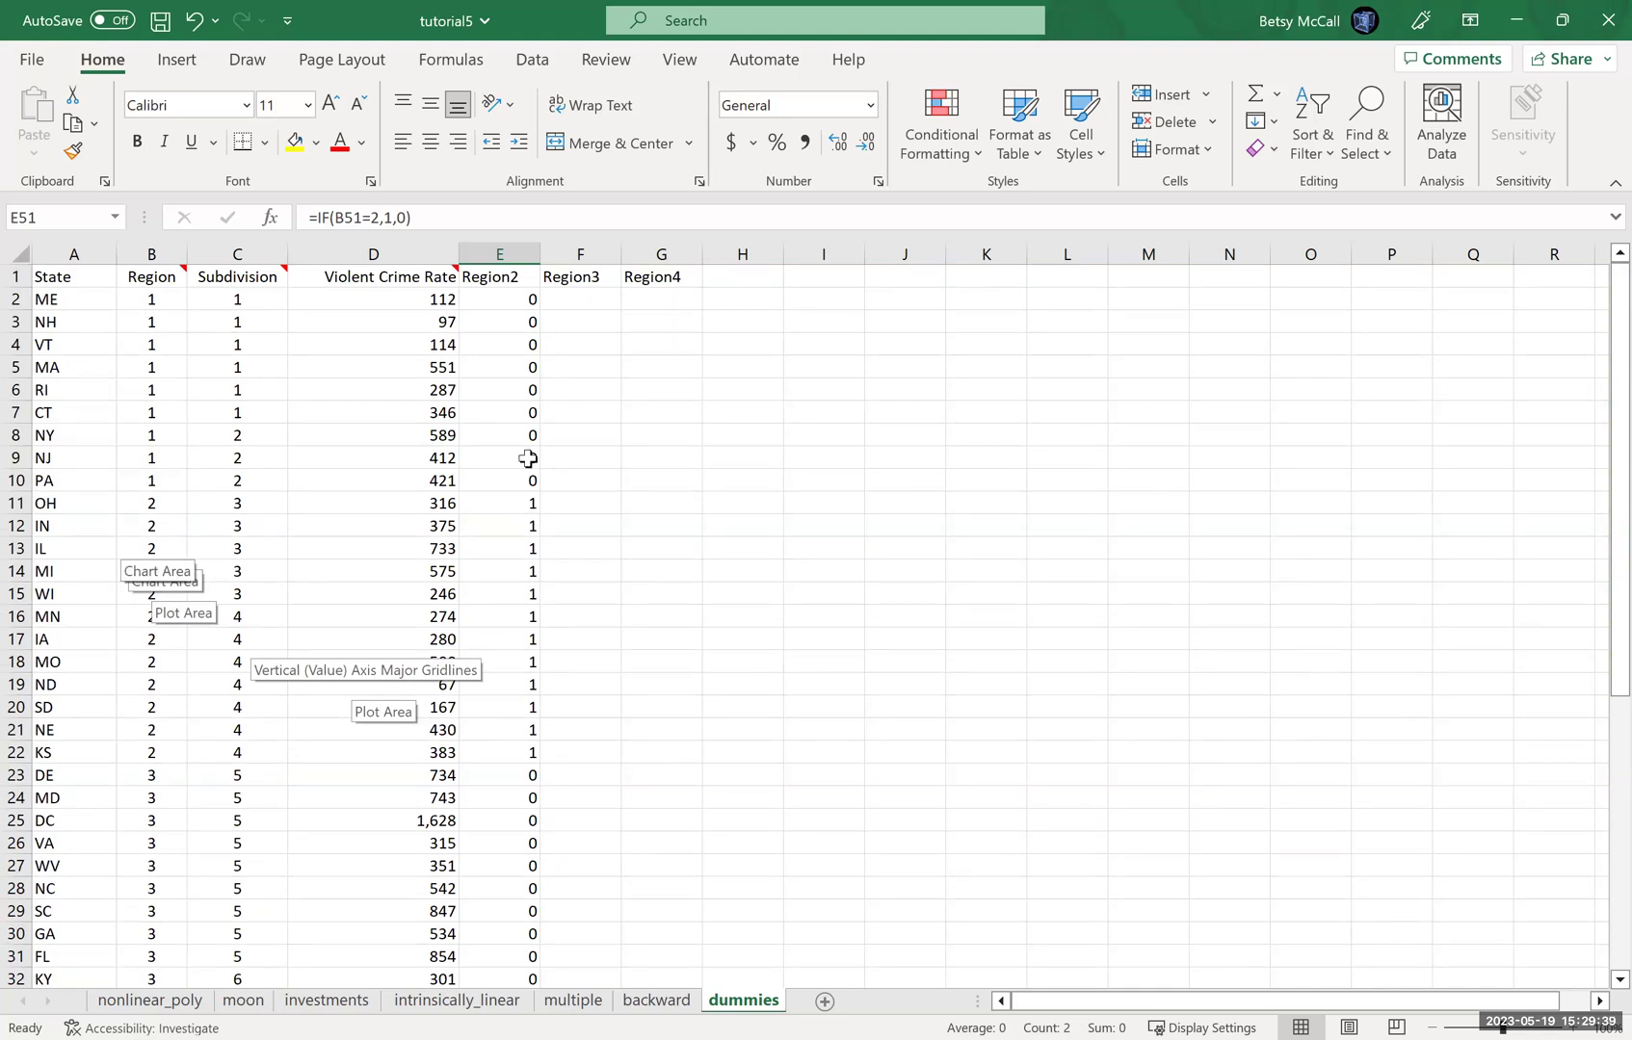
Enter =IF(B2=3,1,0) in F2 as the Region3 dummy formula.
left_click(600, 295)
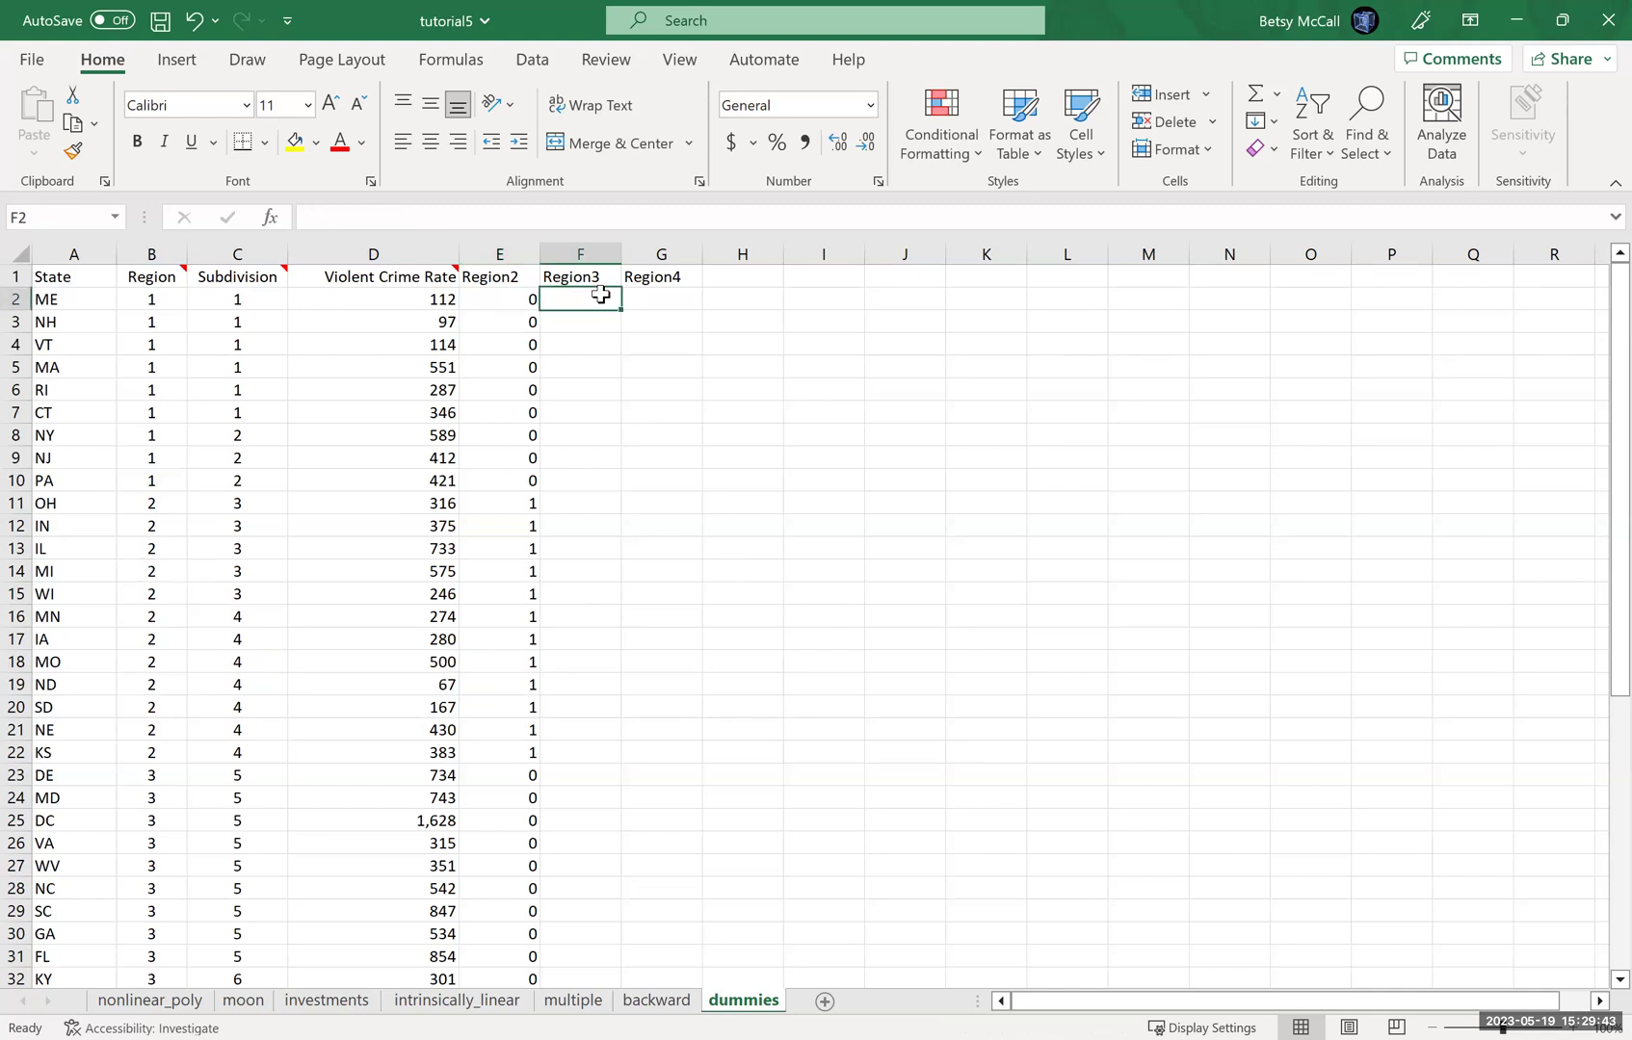
type("=I")
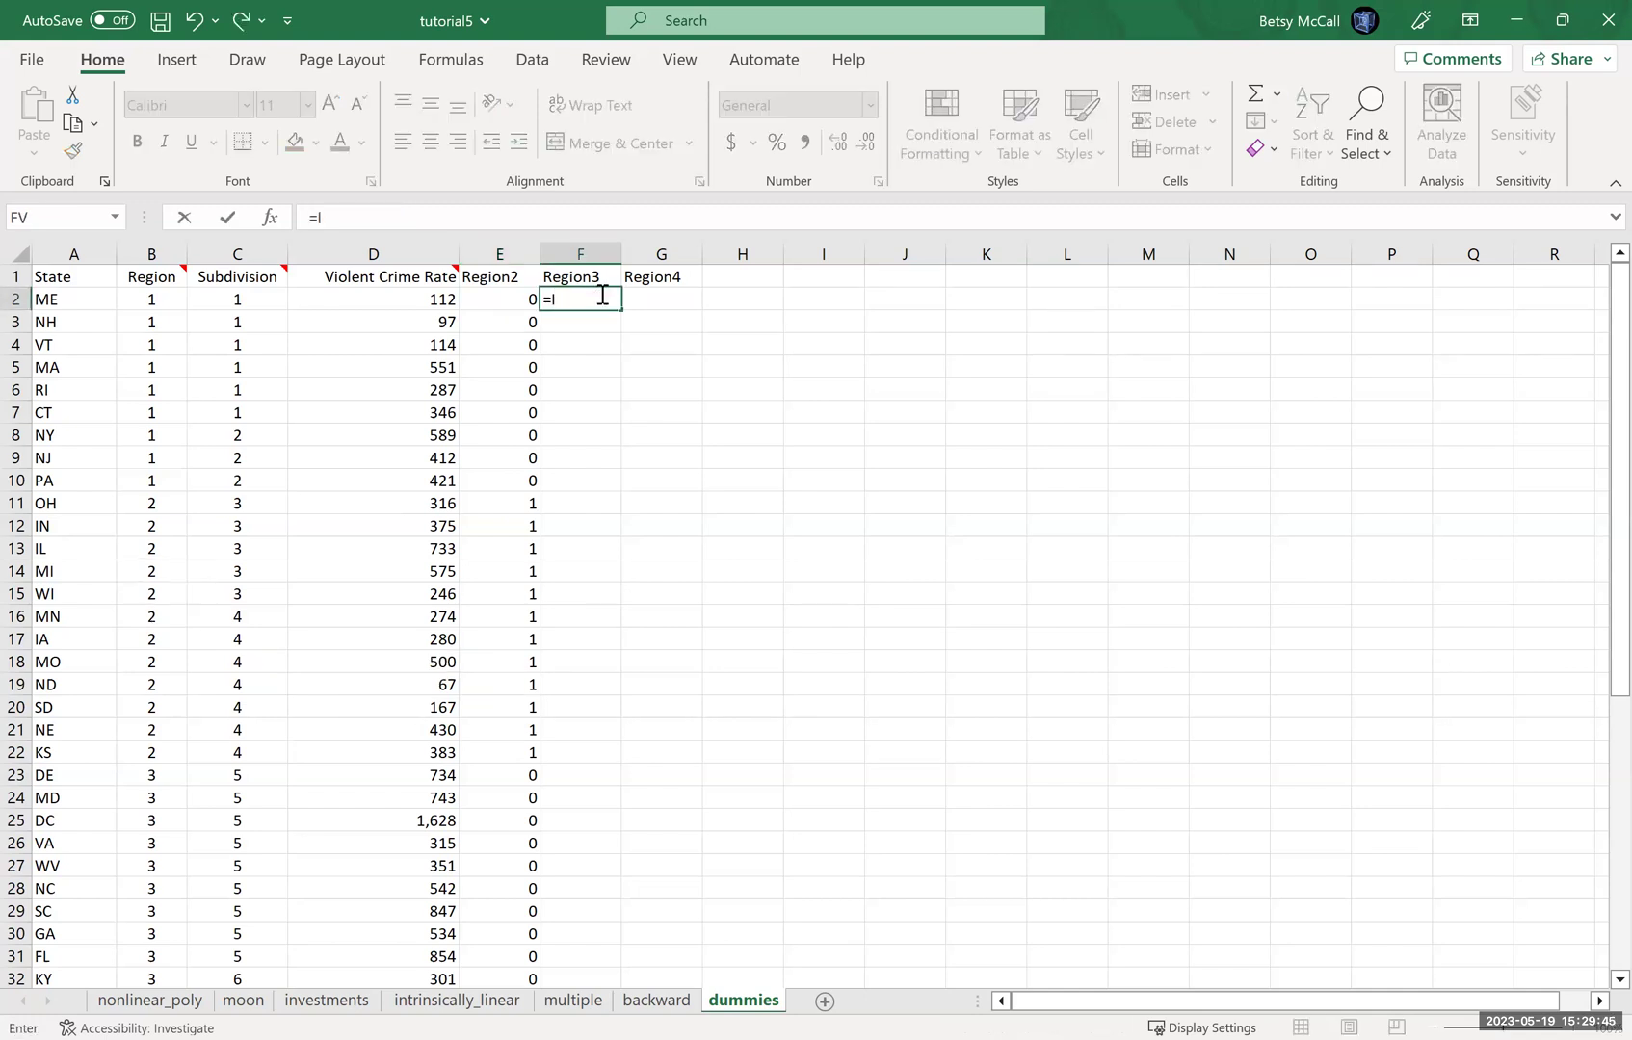
type("F(")
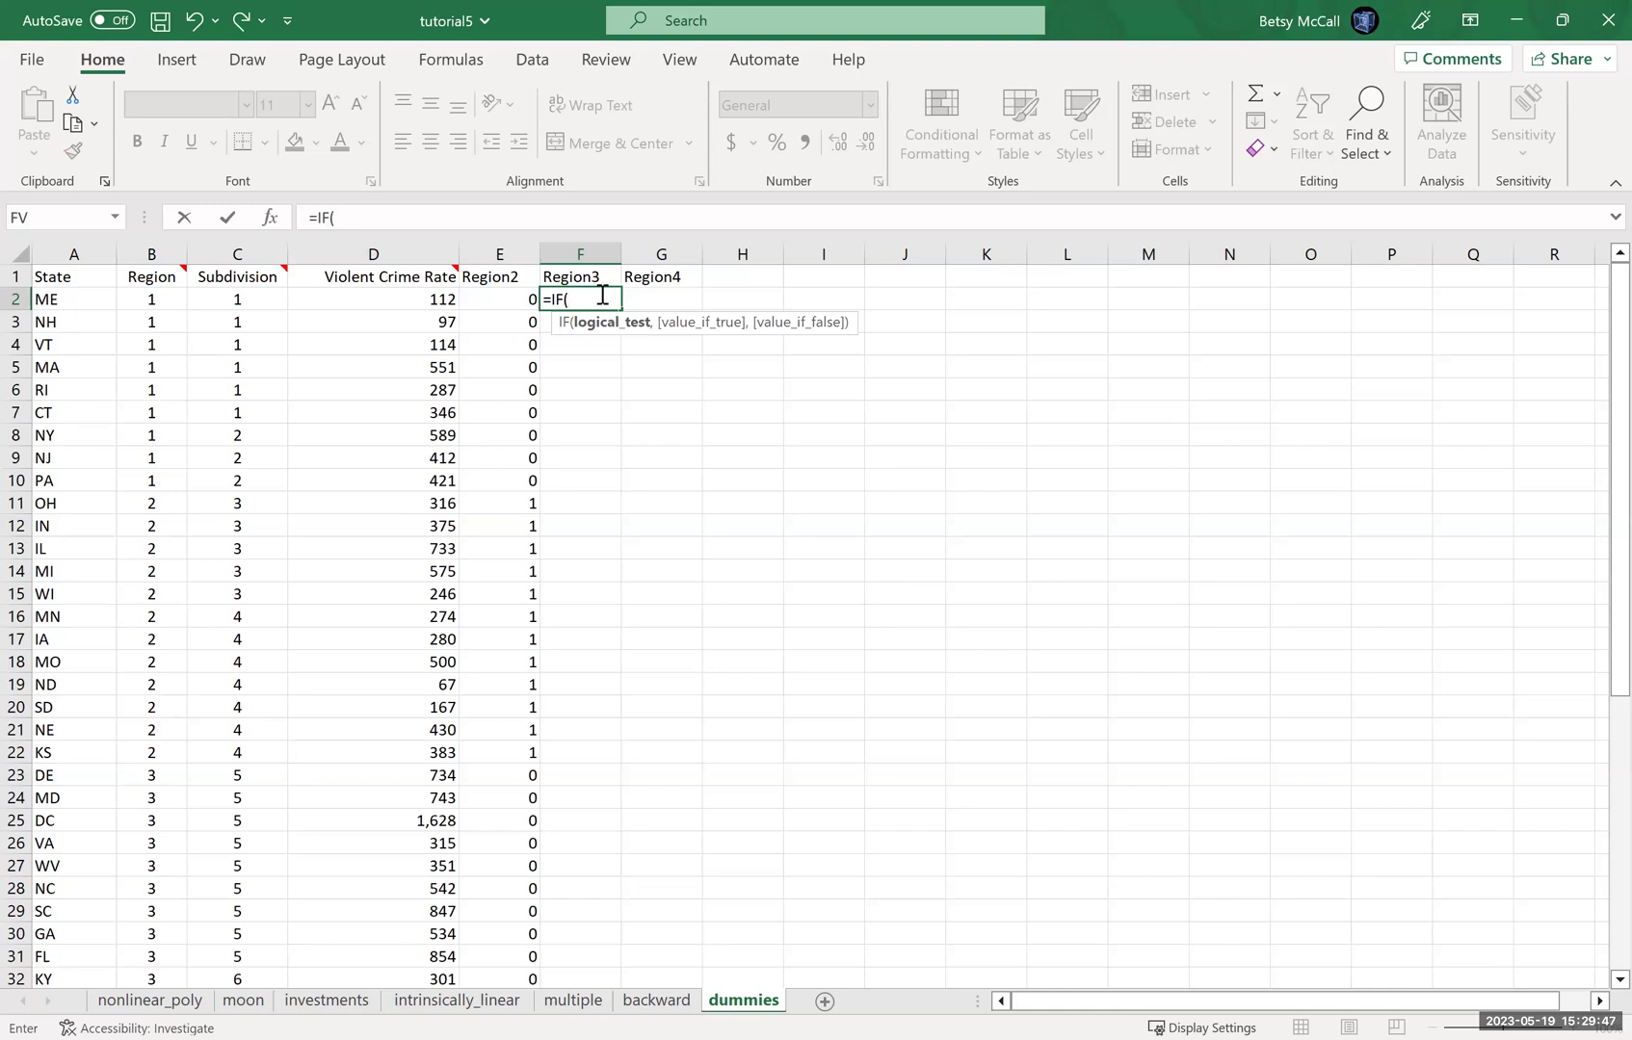
left_click(146, 303)
type("=")
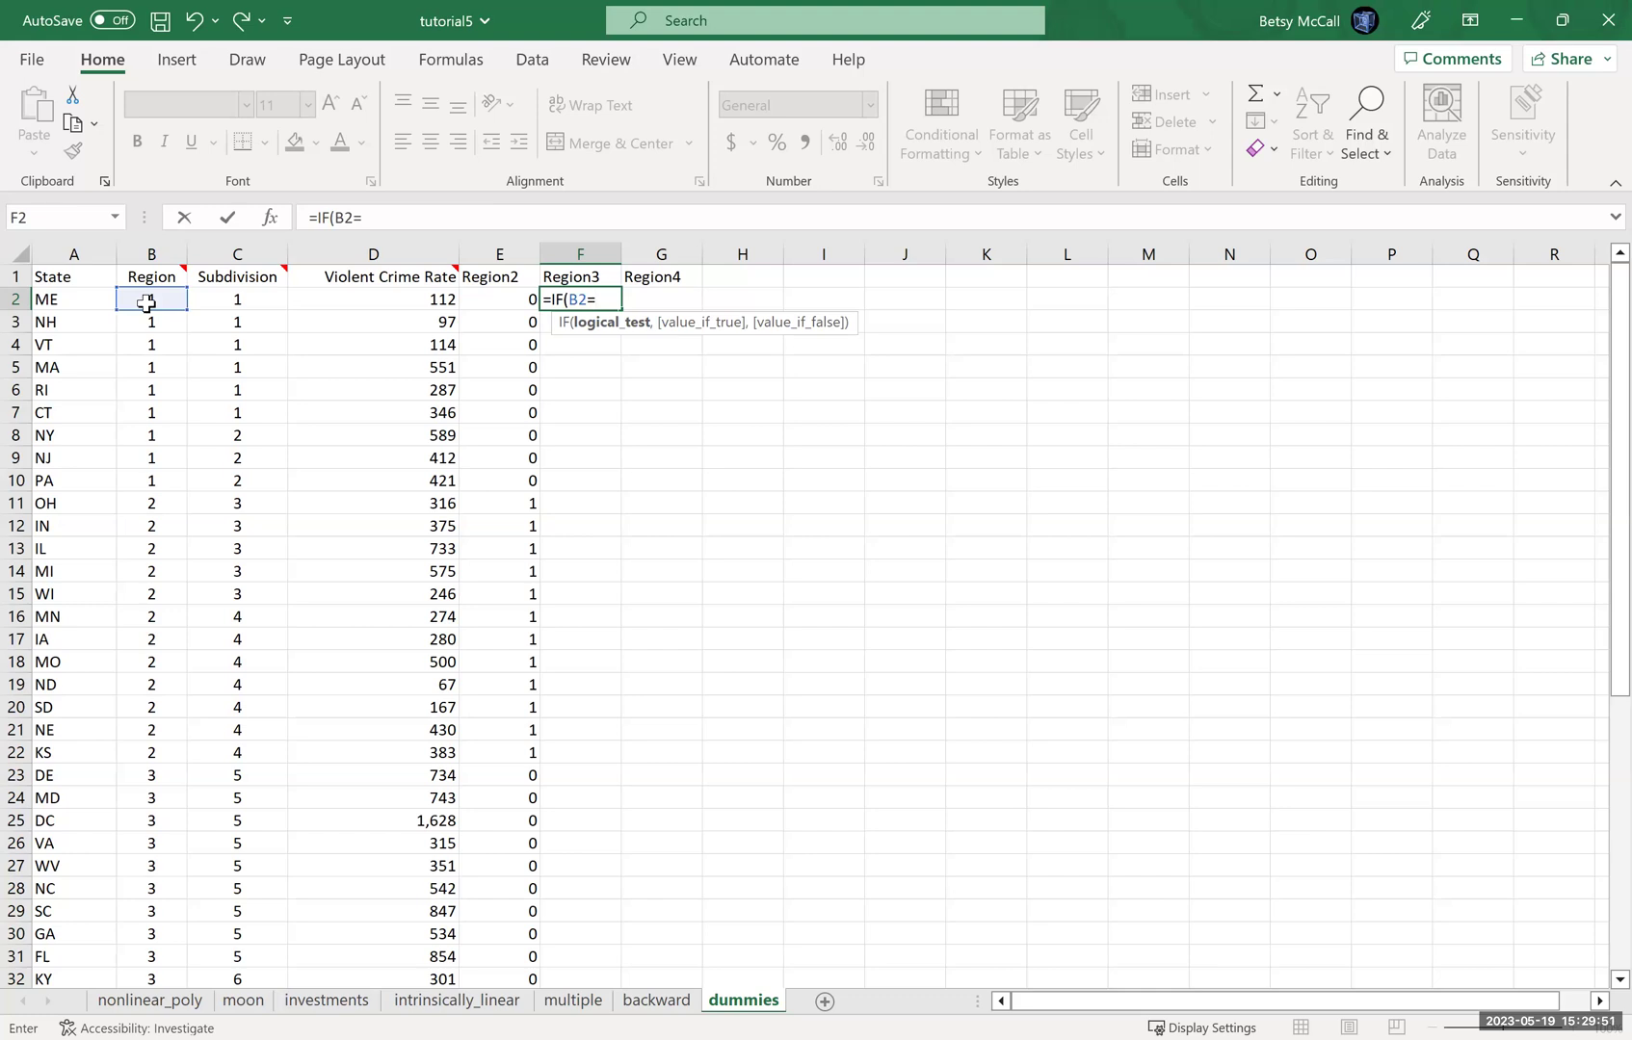
type("2")
key("BackSpace")
type(",1,0")
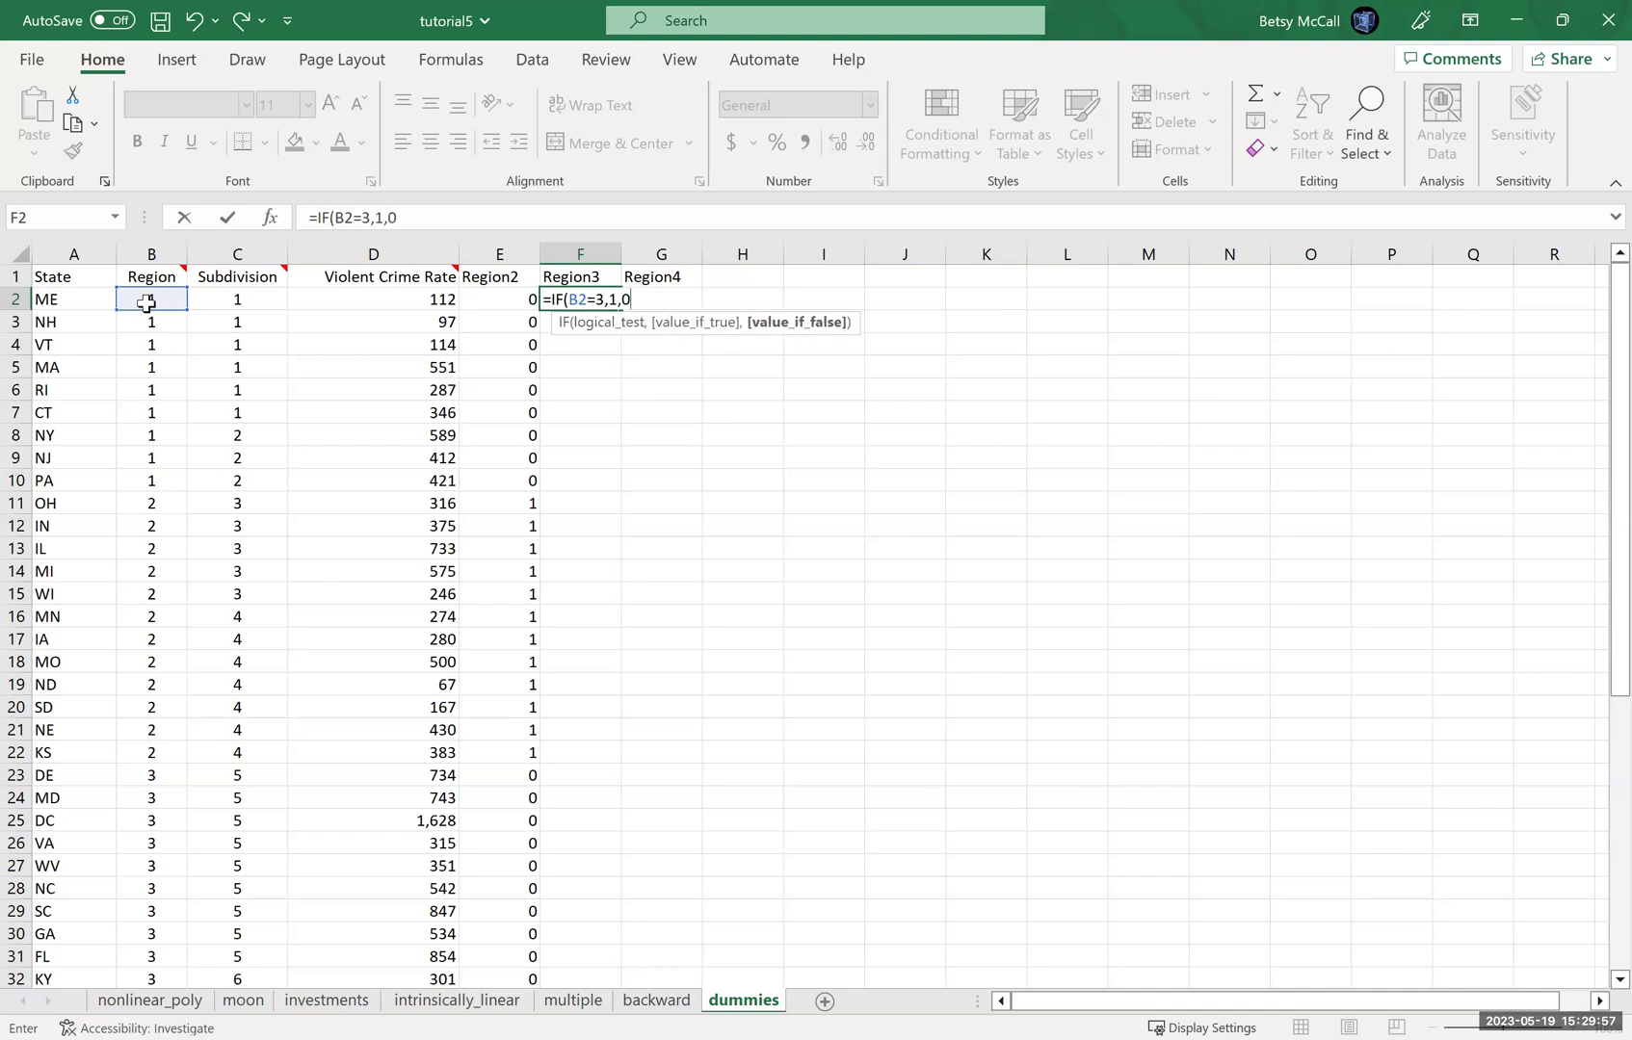
key("Return")
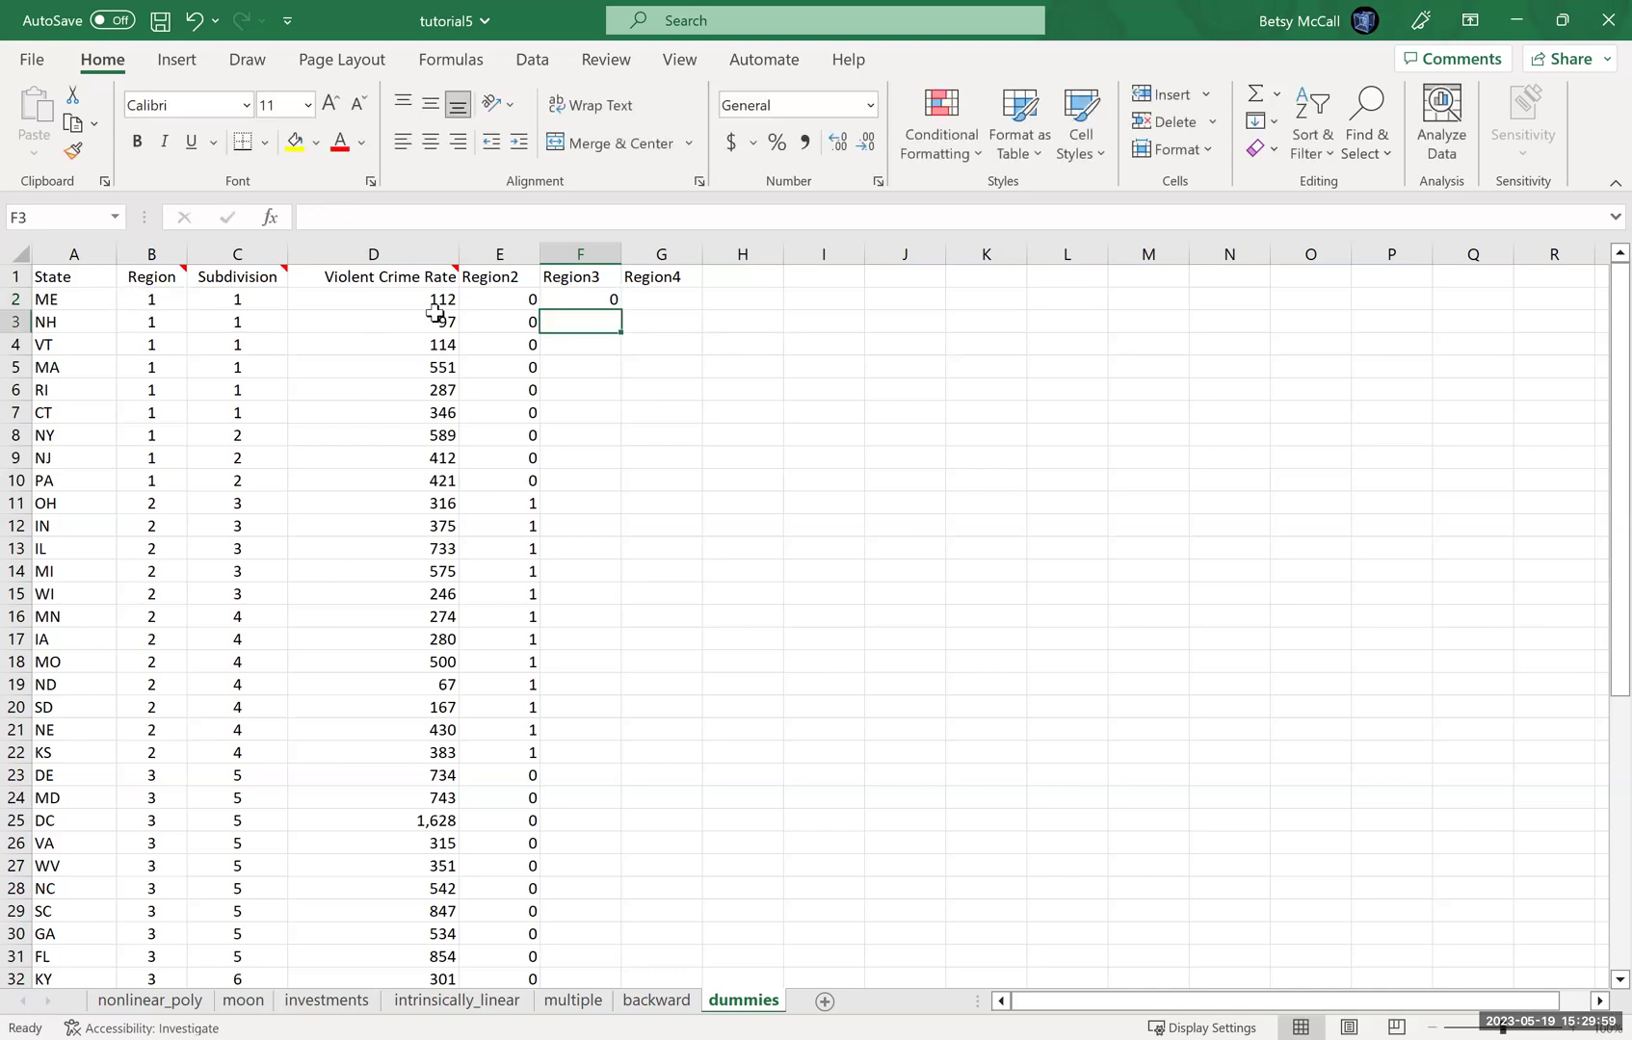
Fill the Region3 formula from F2 down to row 52.
left_click(598, 308)
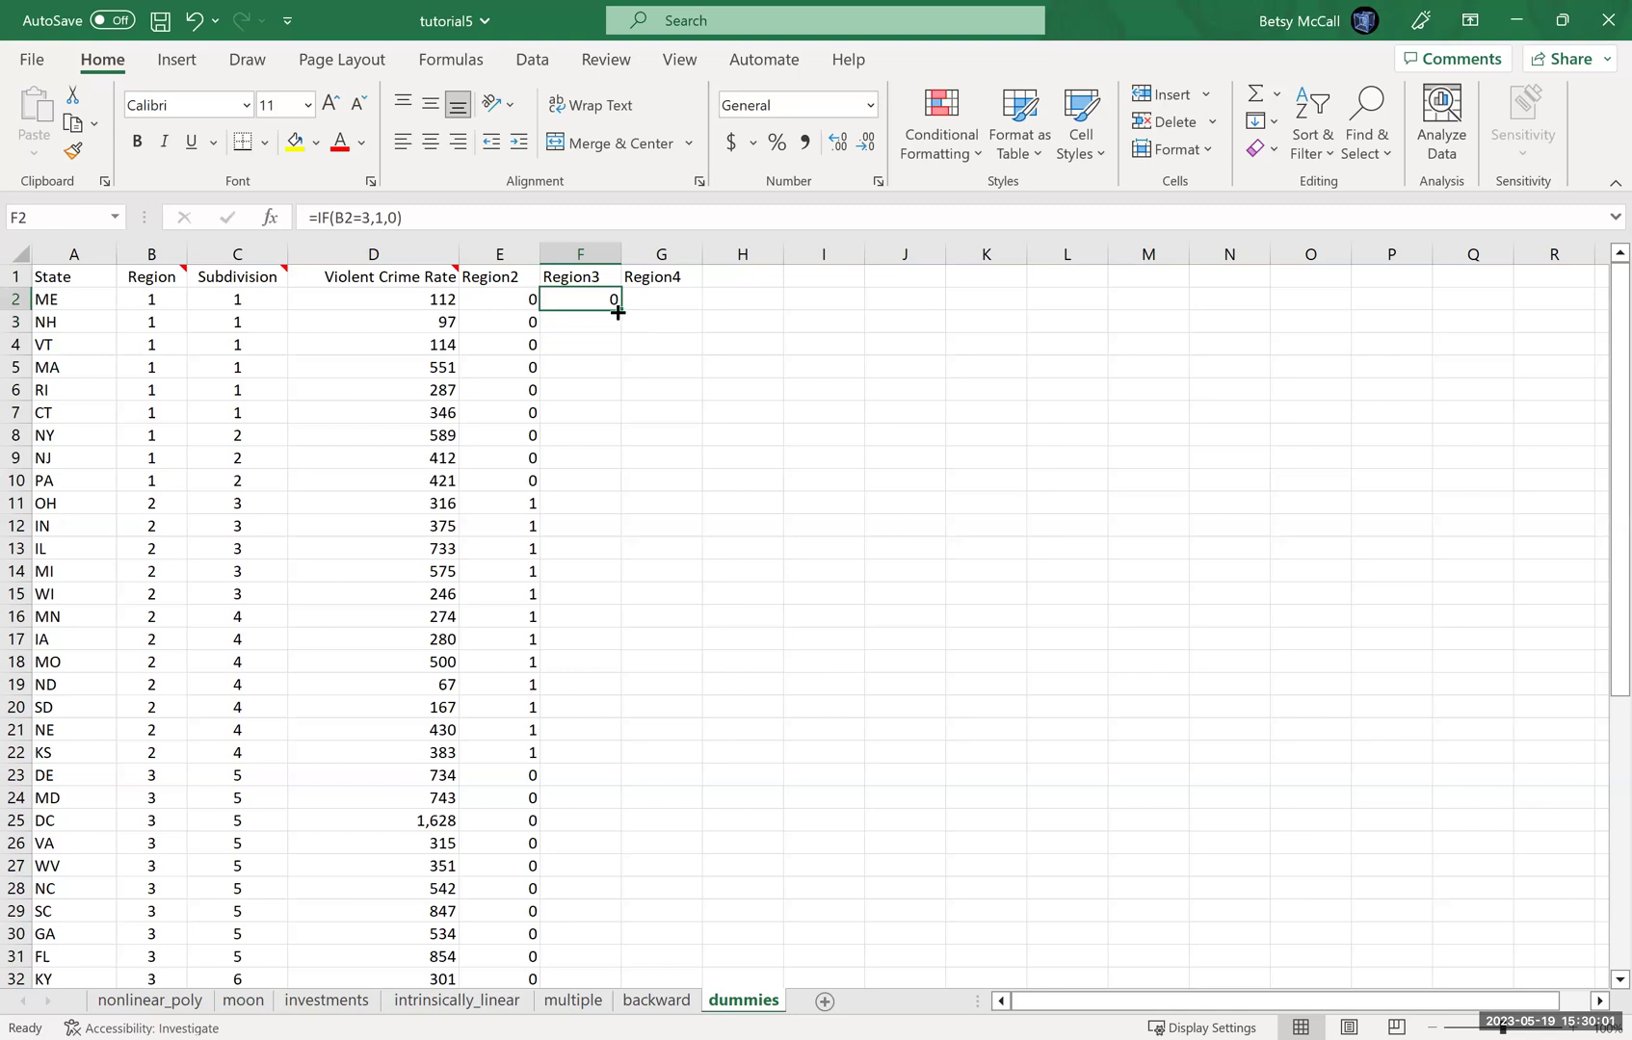
left_click_drag(617, 313, 612, 936)
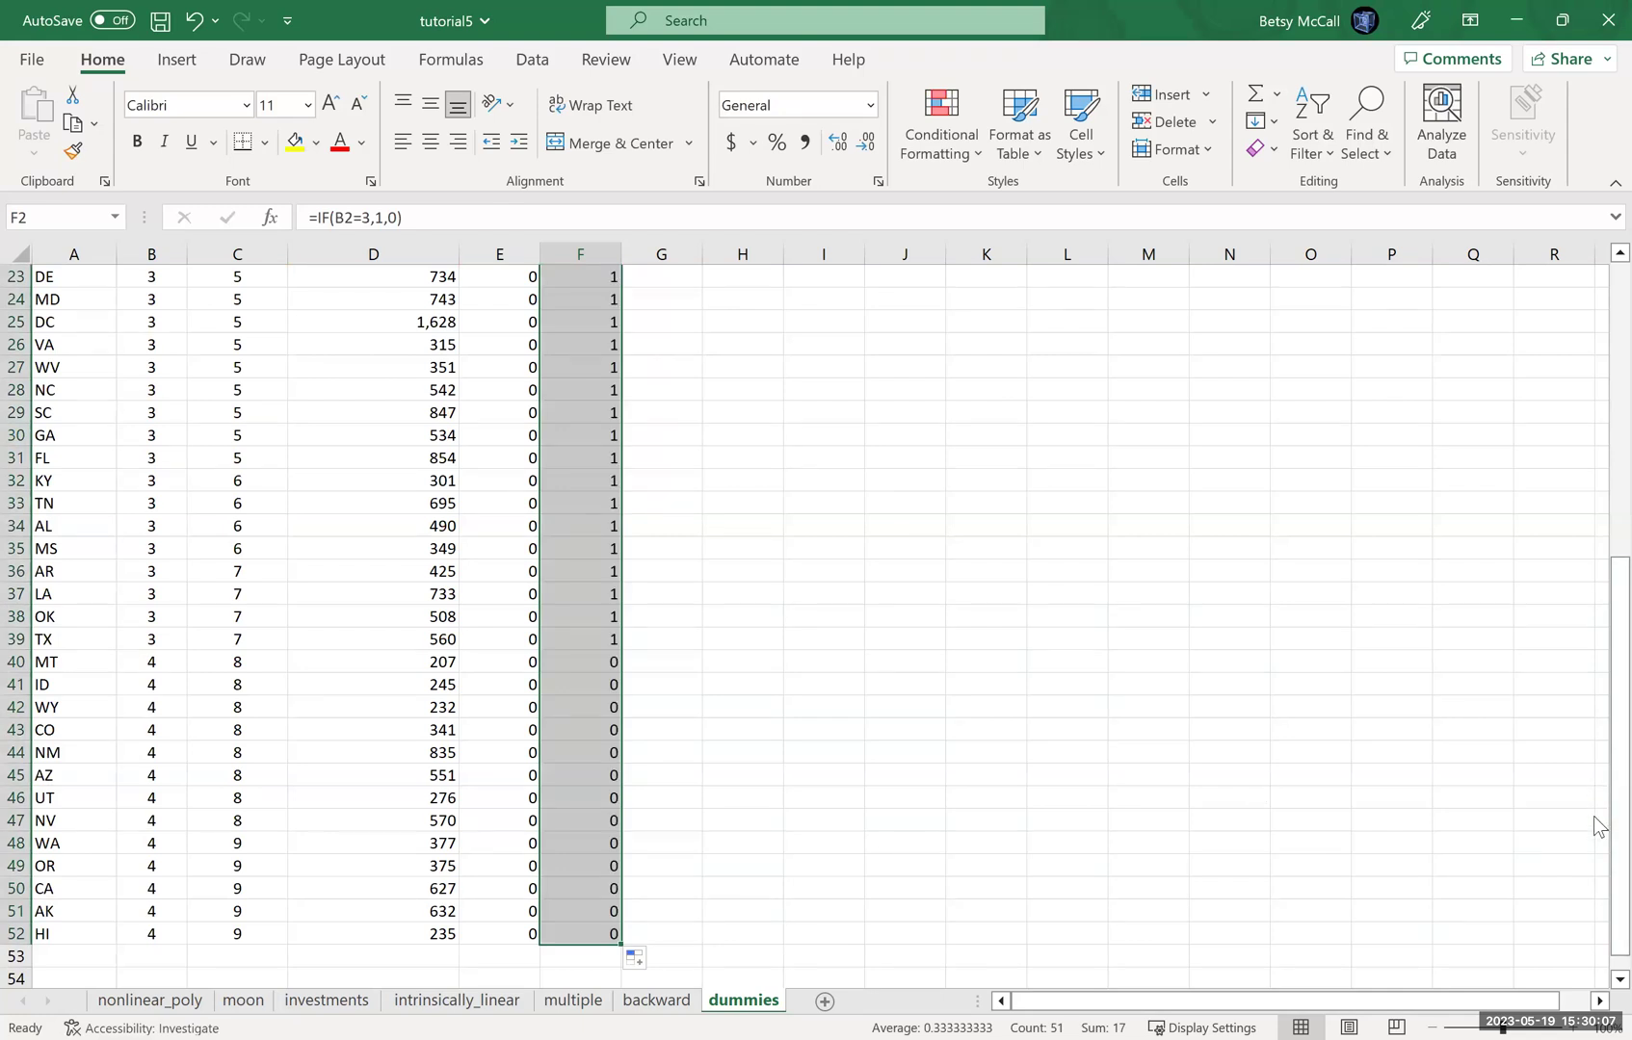
left_click_drag(1594, 819, 1594, 631)
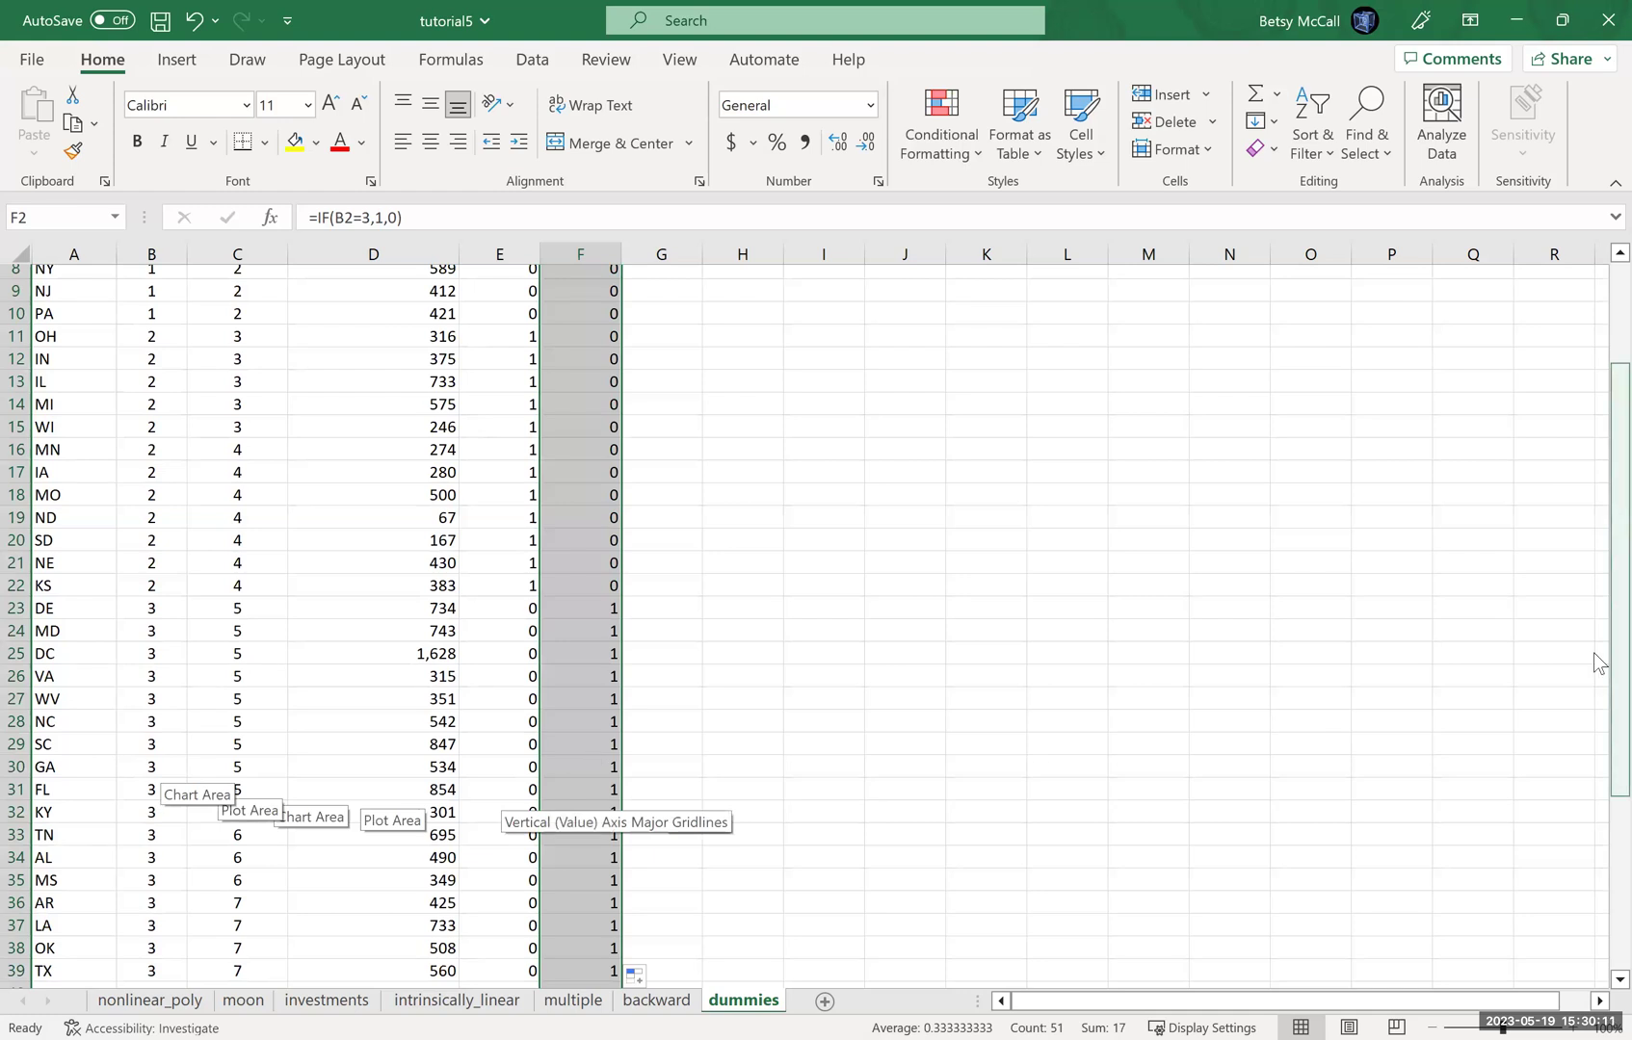
Enter =IF(B2=4,1,0) in G2 as the Region4 dummy formula.
scroll(665, 302, "up", 3)
left_click(666, 301)
type("=")
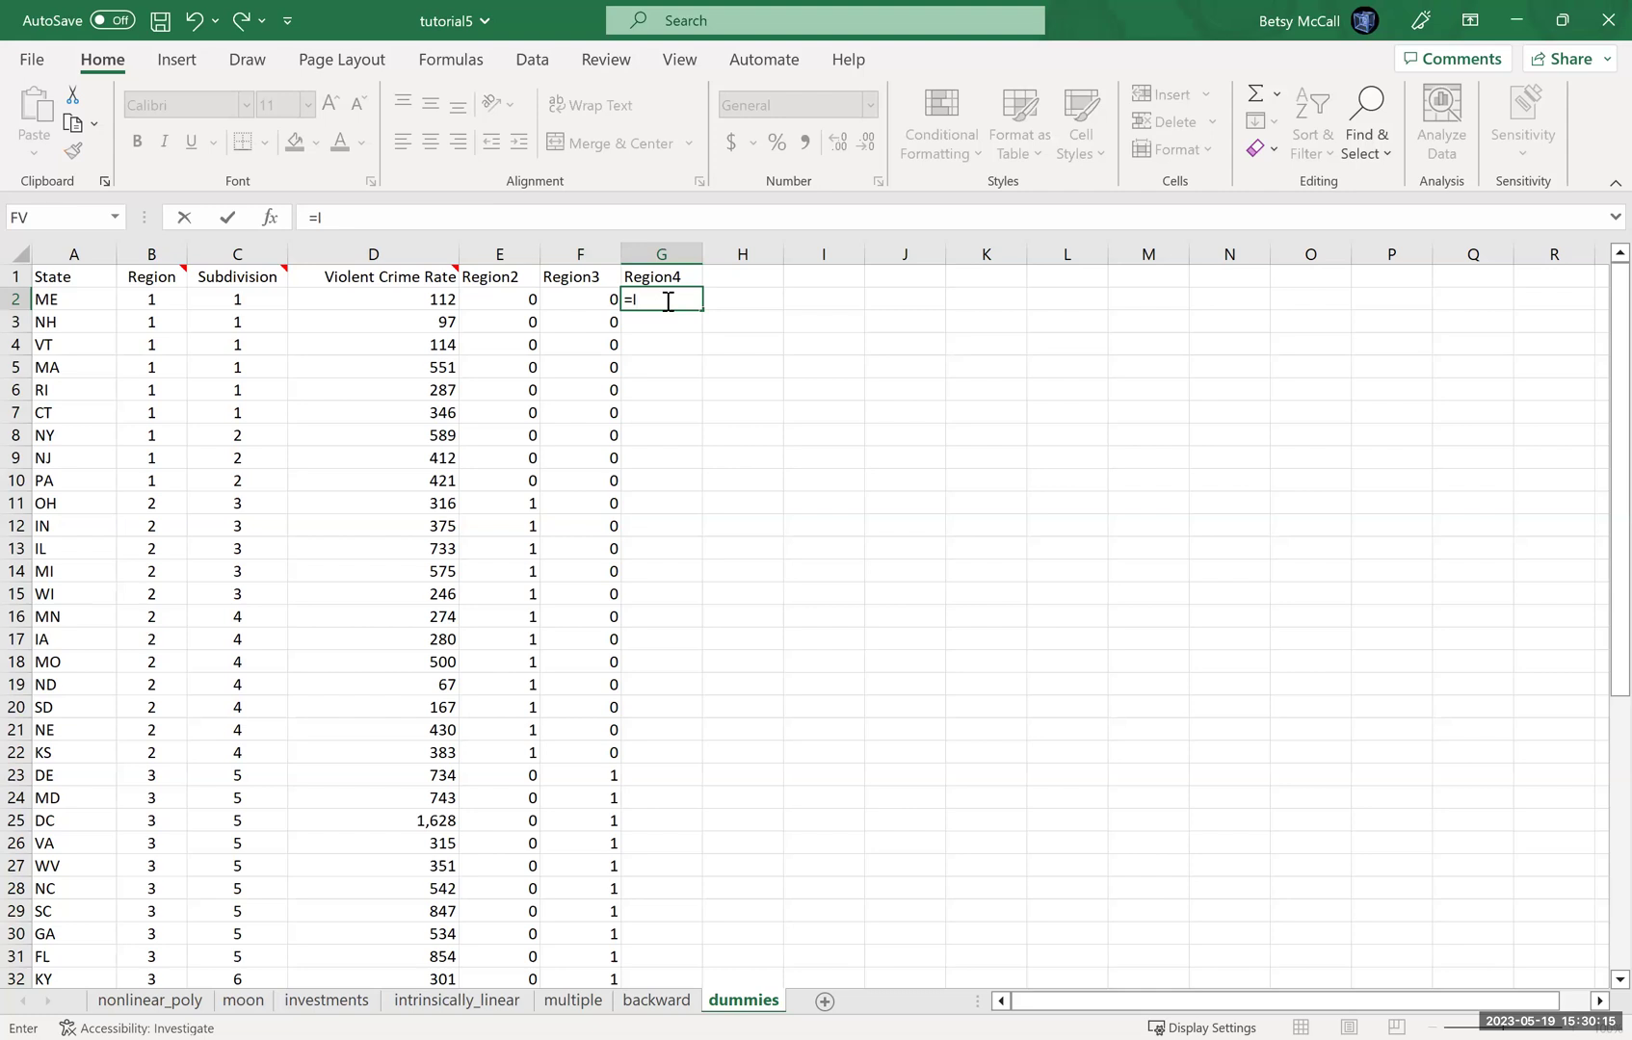
type("IF(")
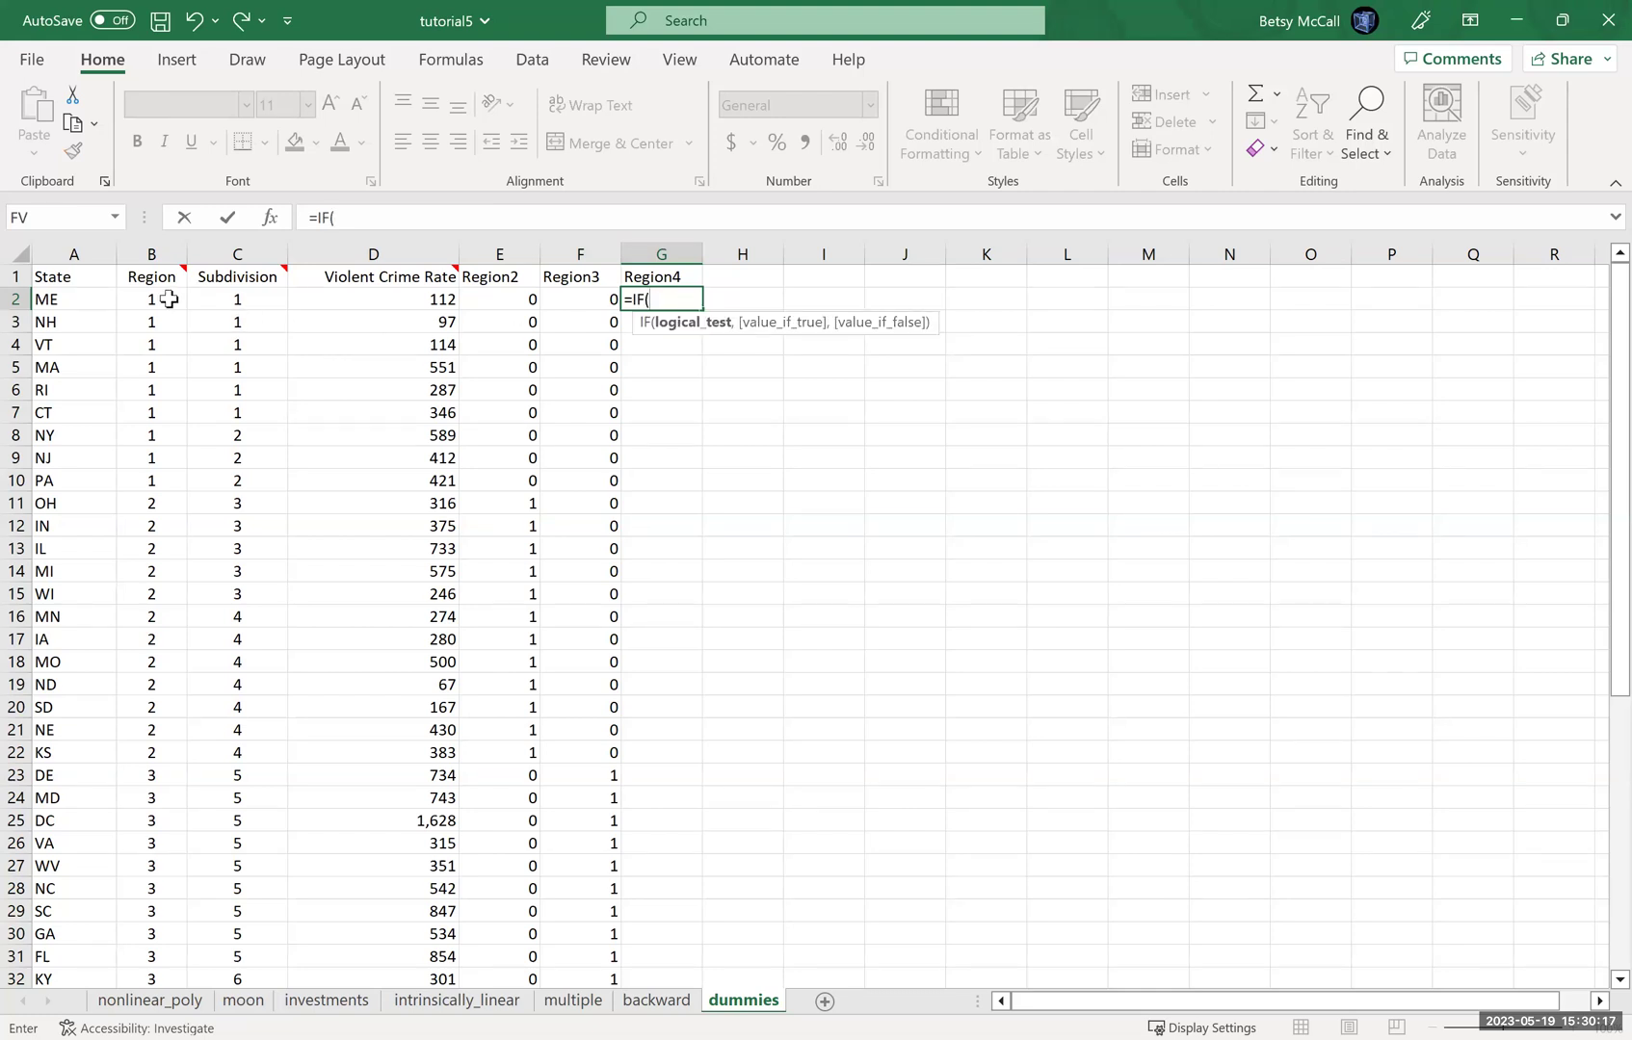
left_click(169, 299)
type("=4")
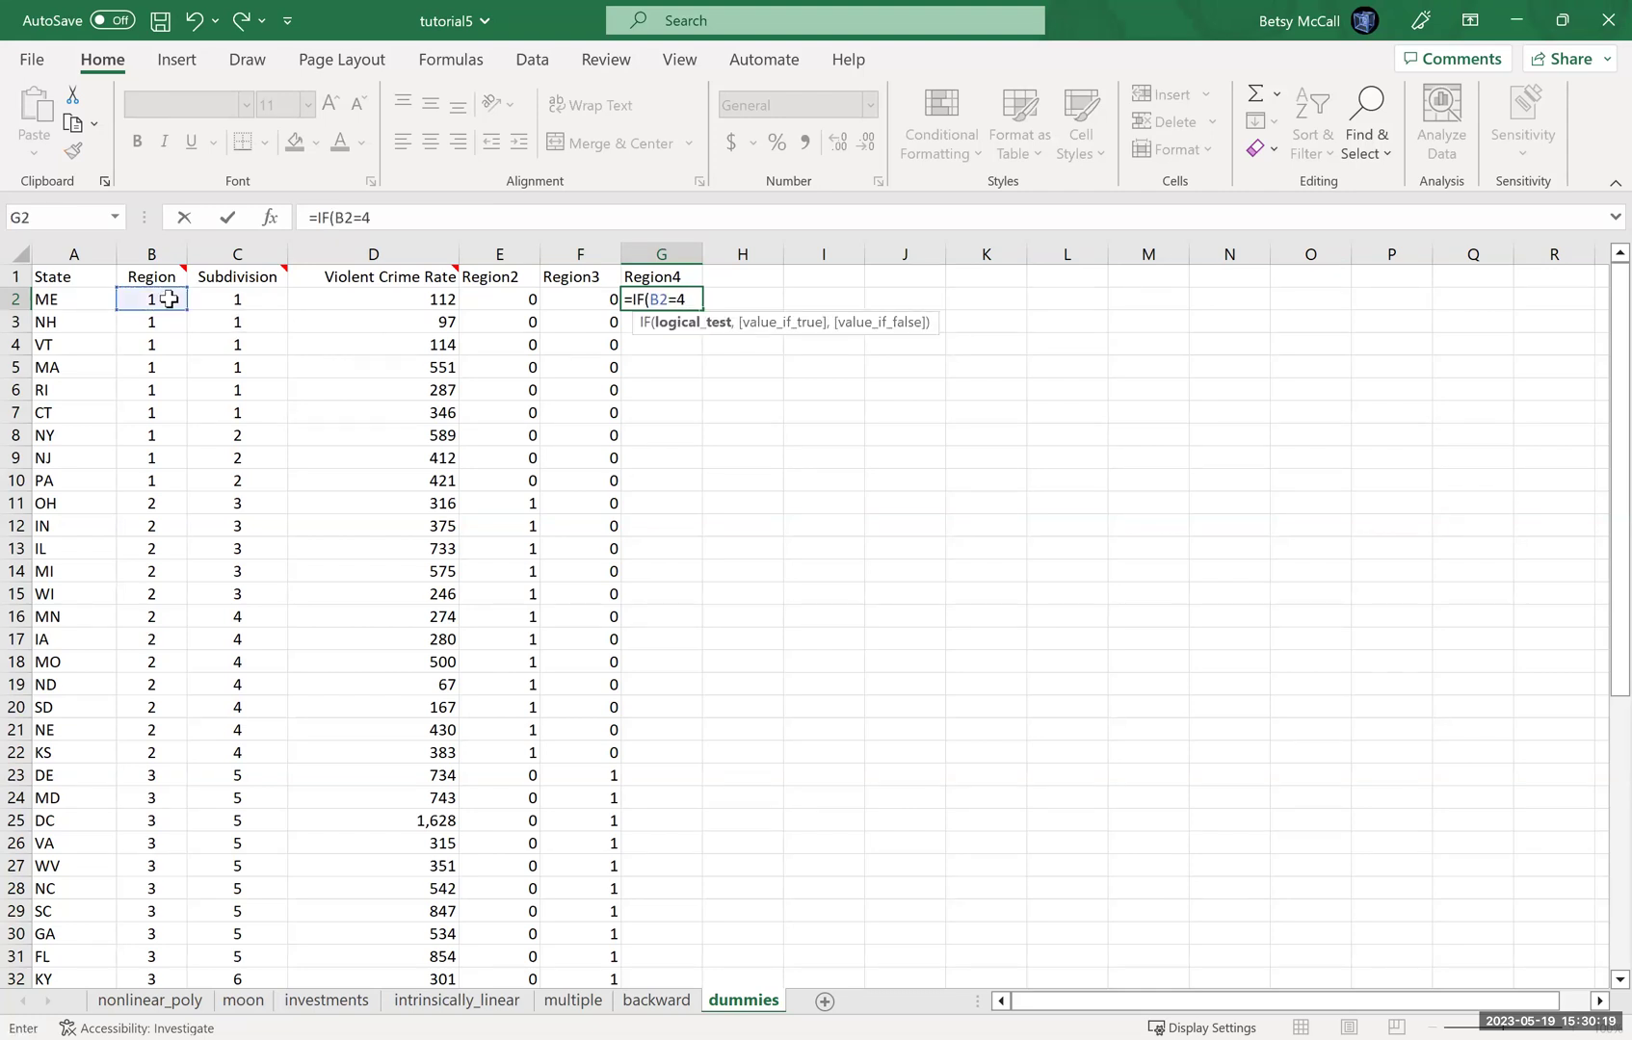
type(",1,")
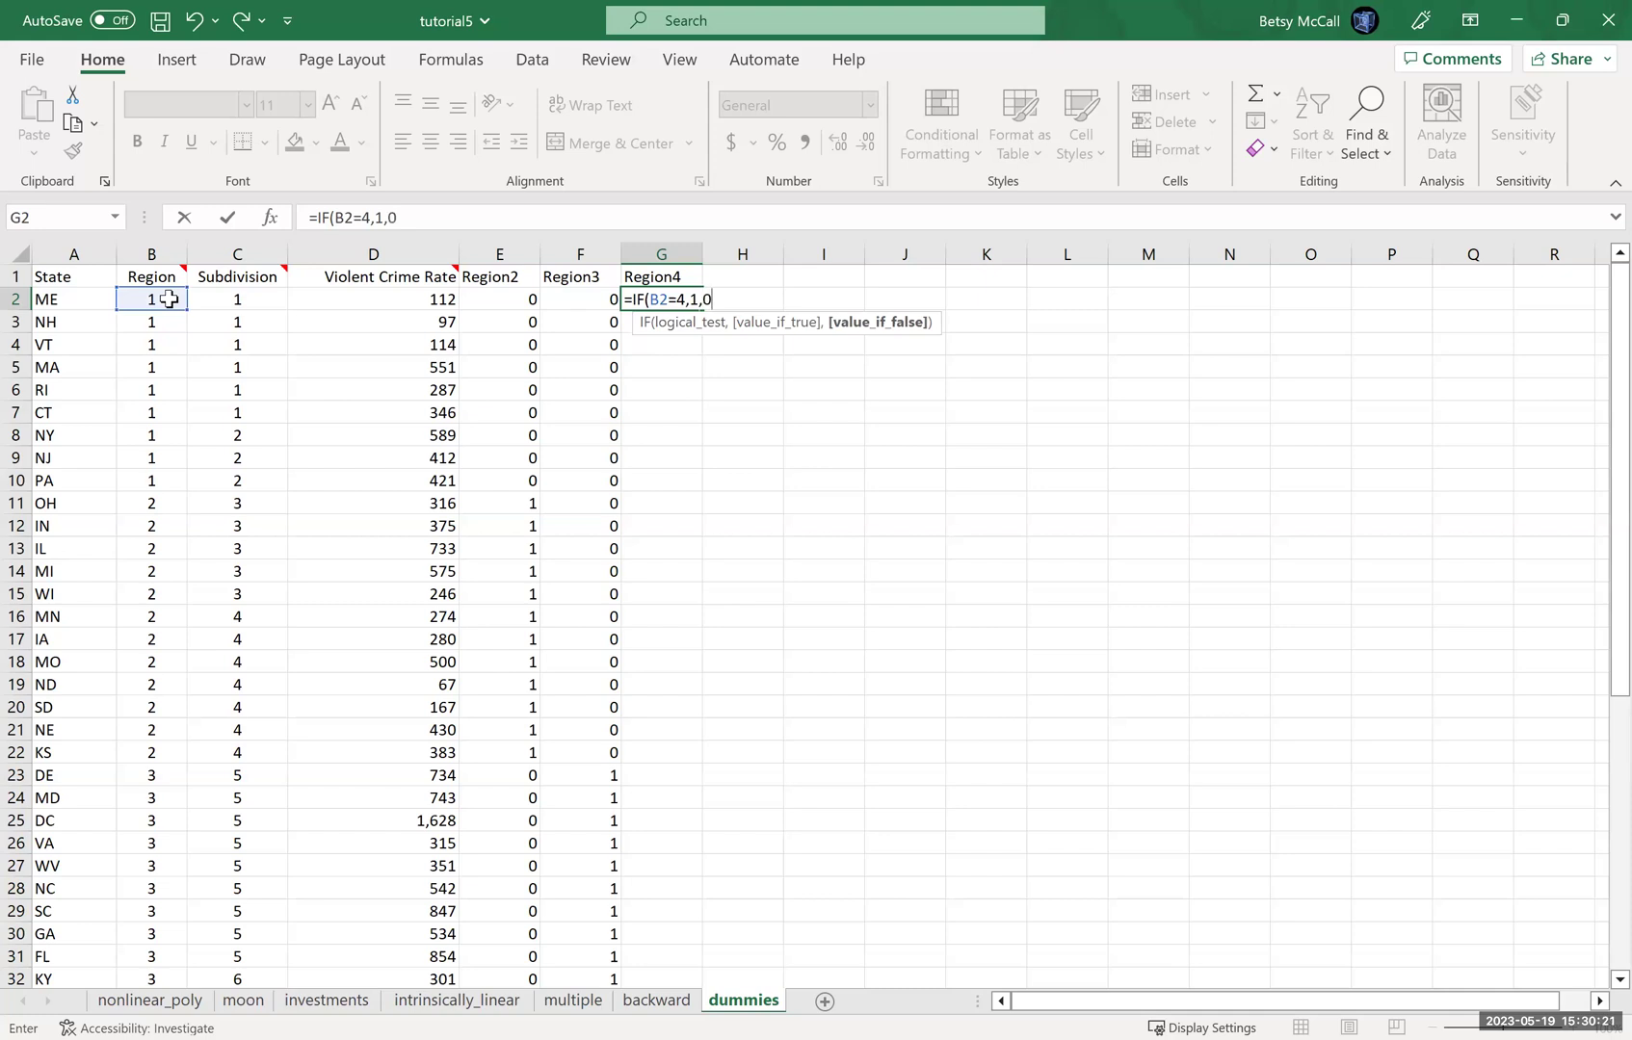
type("0)")
key("Return")
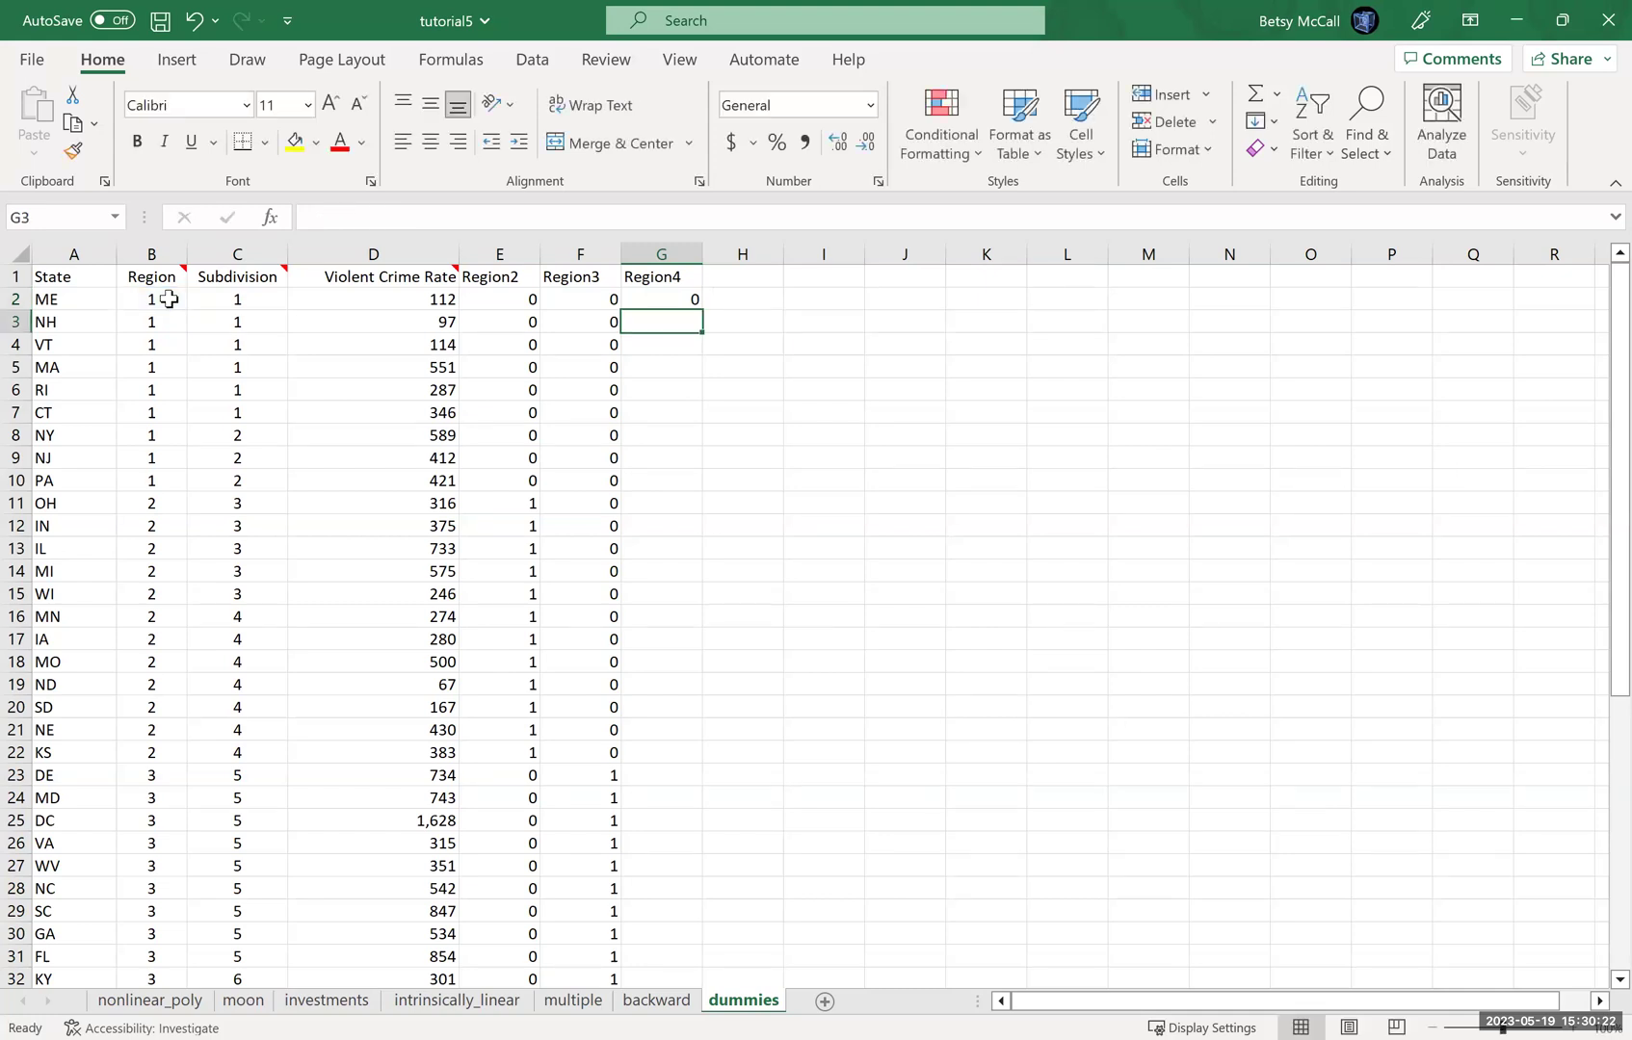
Fill the Region4 formula from G2 down to row 52 and check the results.
left_click(641, 299)
left_click_drag(703, 311, 685, 948)
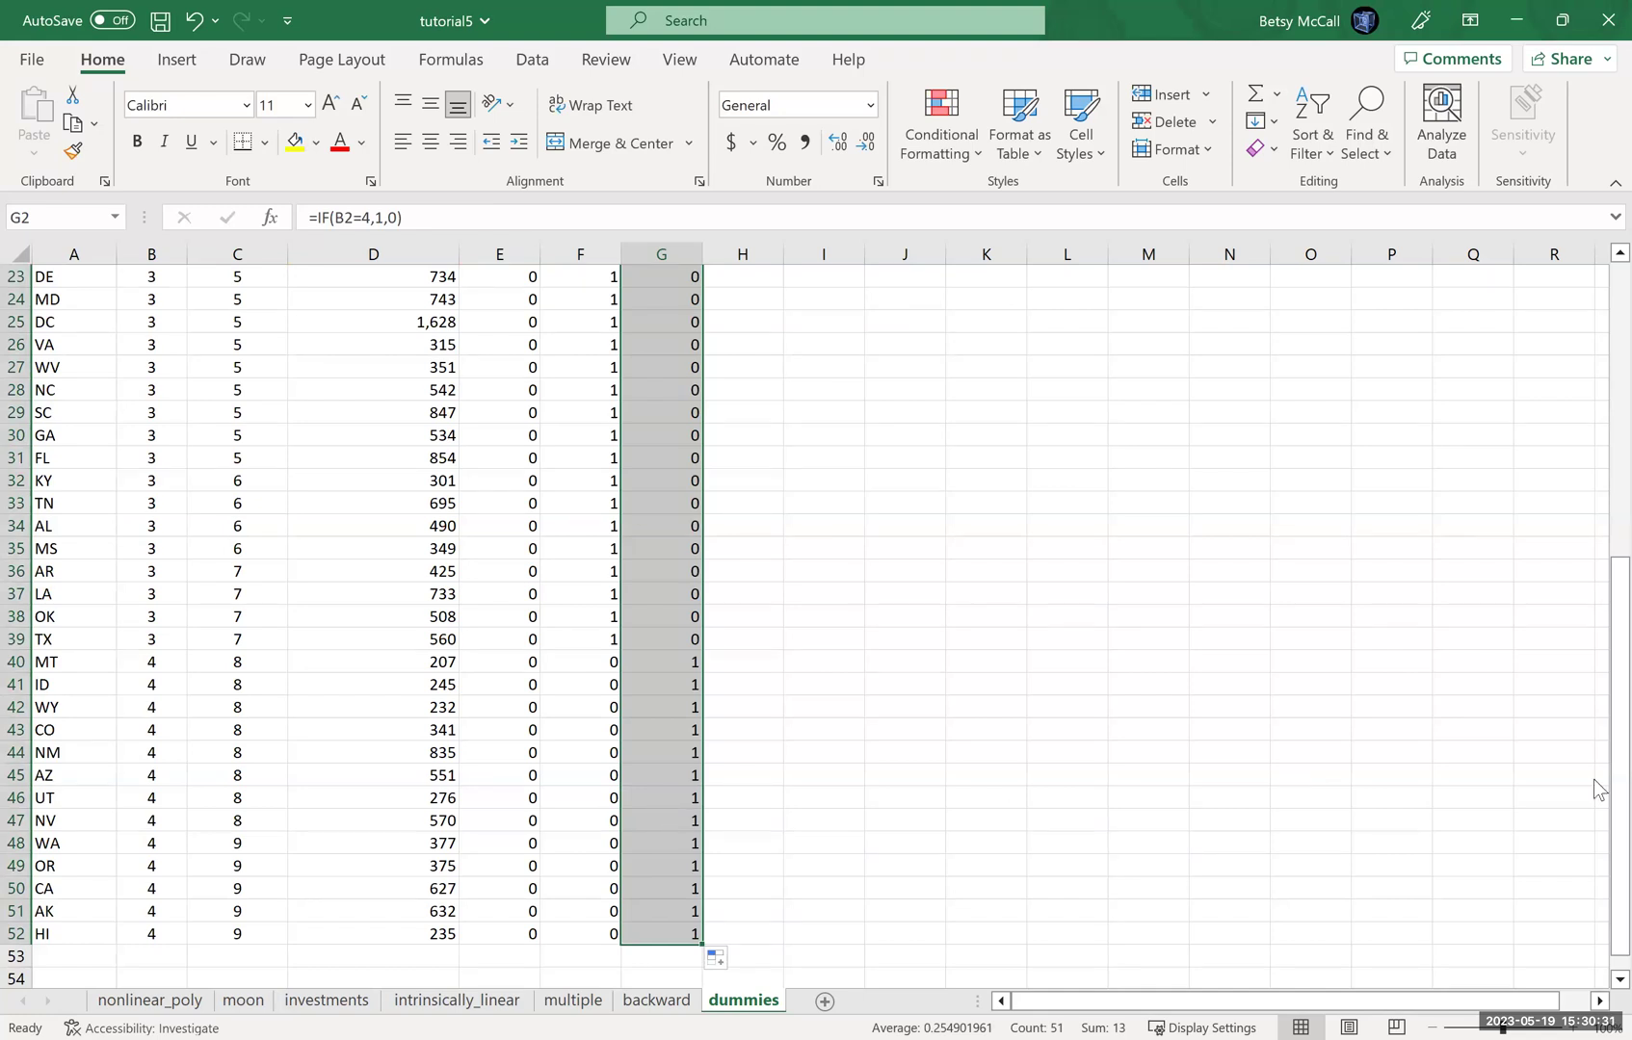
left_click(1595, 455)
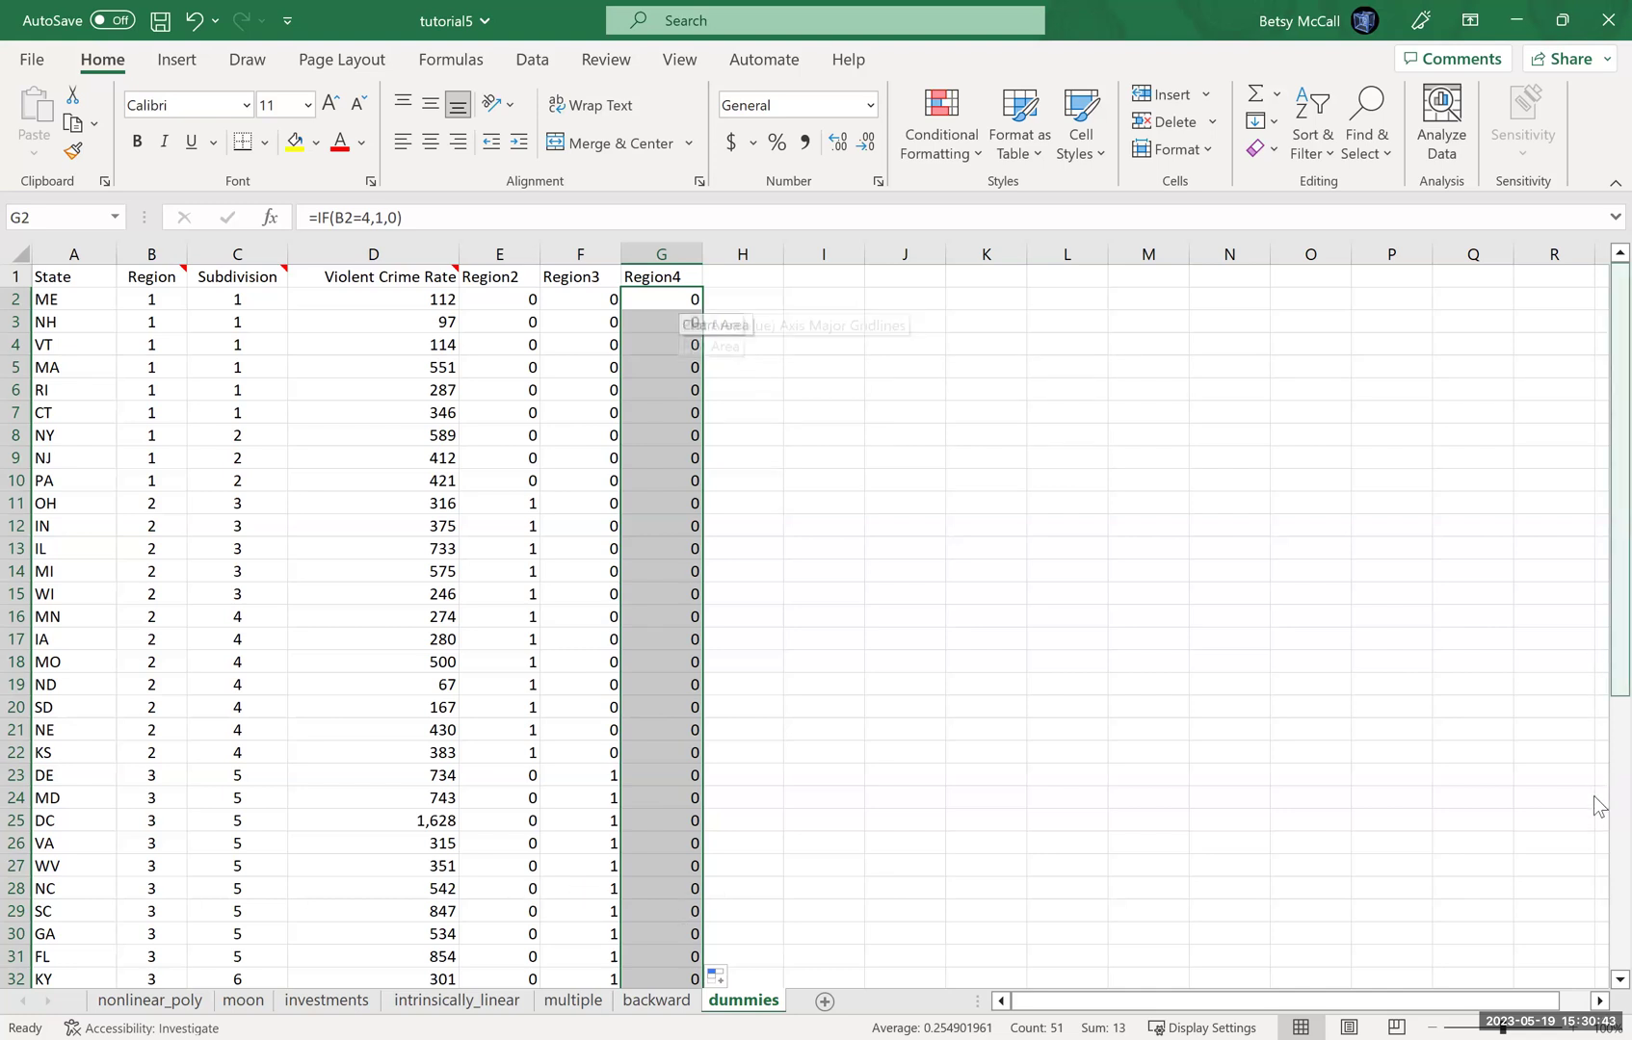
scroll(985, 922, "down", 7)
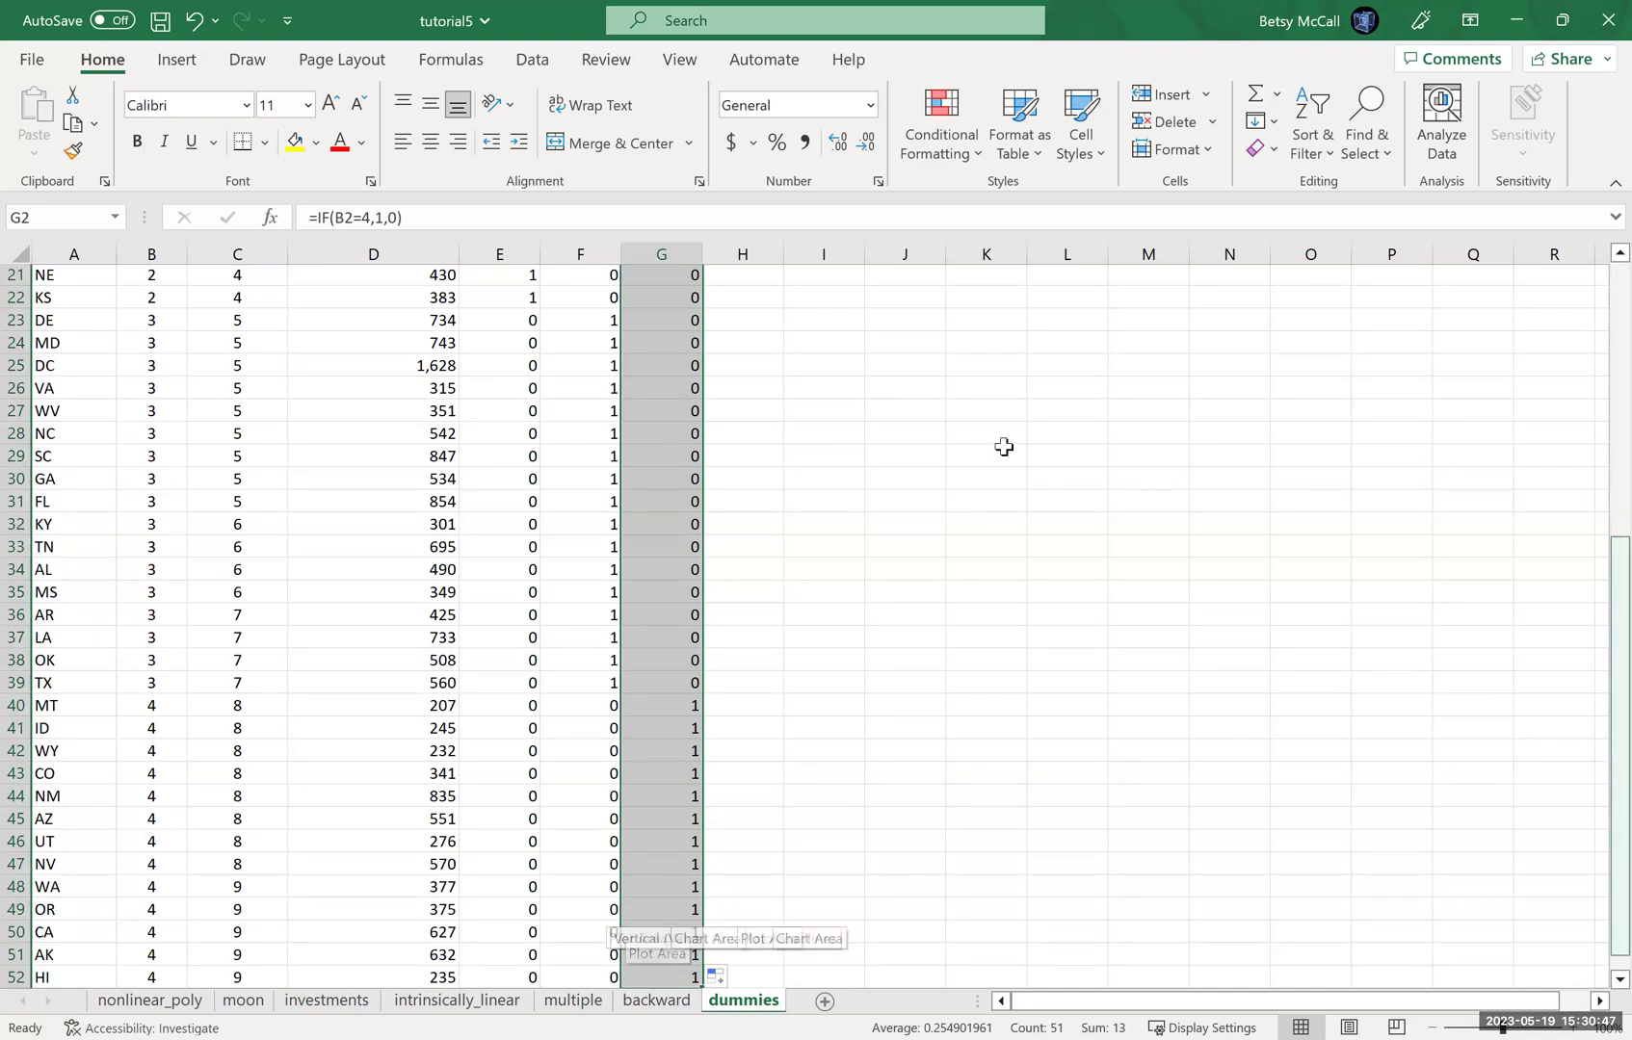
scroll(1002, 448, "up", 7)
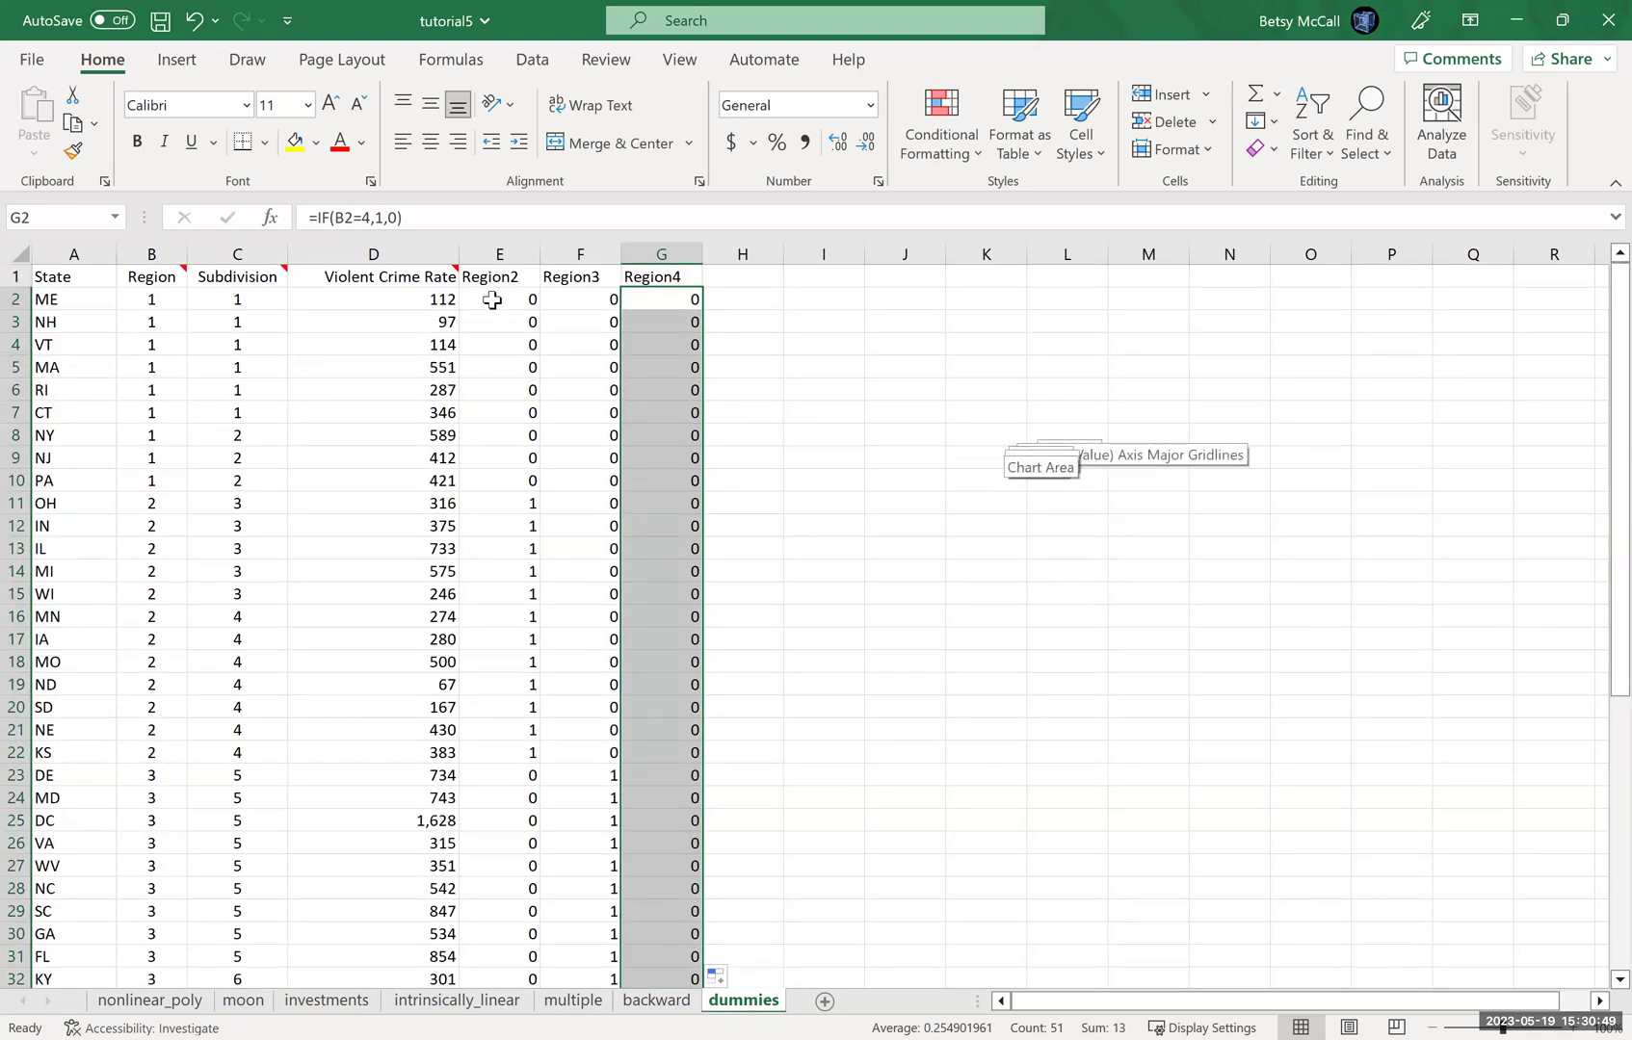
Copy E2:G52 and paste it back as values, leaving static 0/1 Region dummies.
left_click_drag(495, 302, 678, 934)
key("ctrl+c")
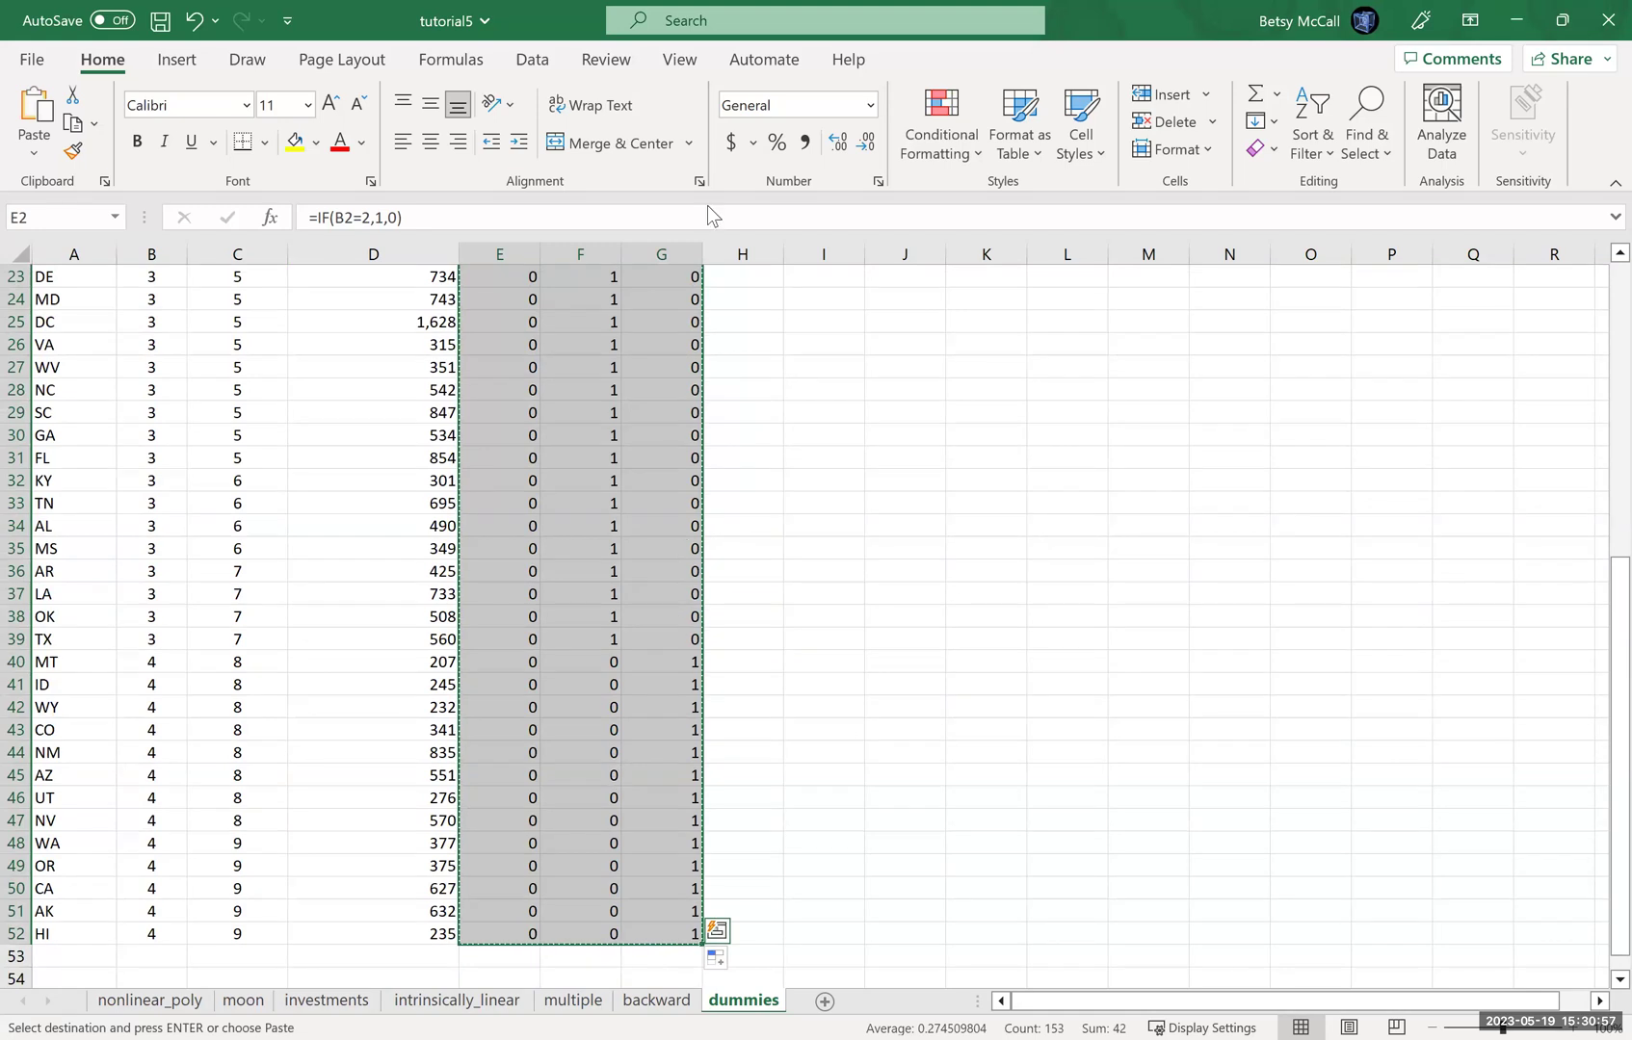
key("ctrl+shift+v")
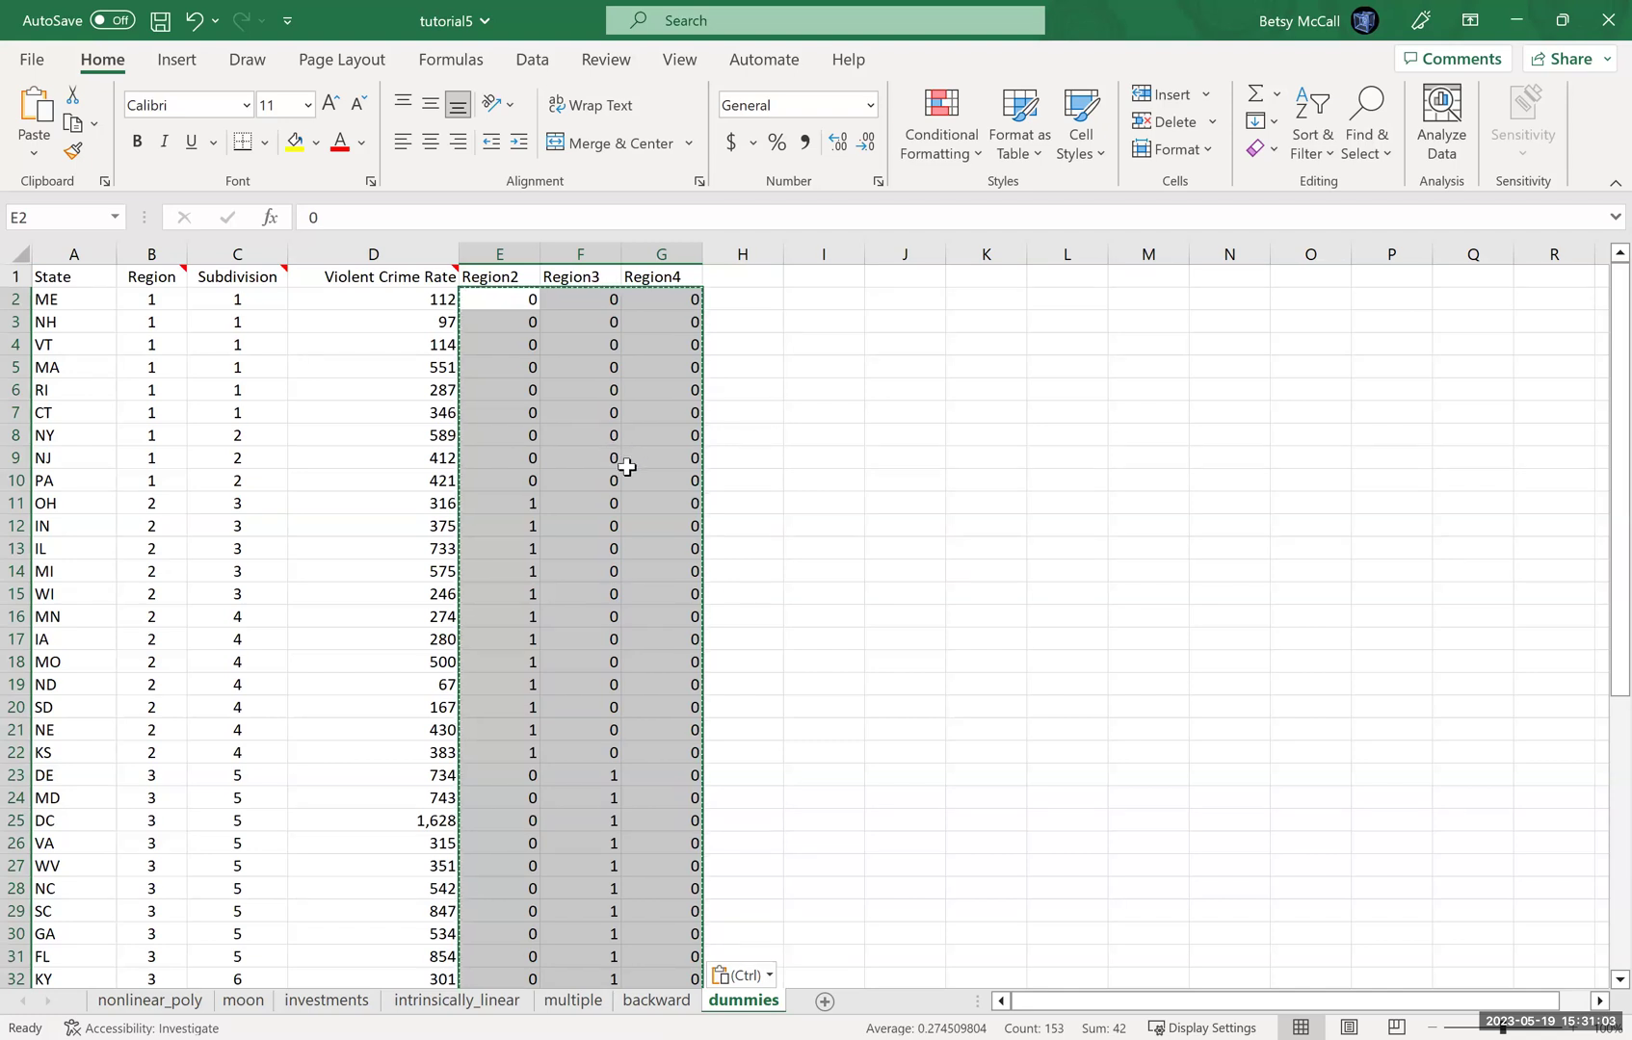
left_click(745, 278)
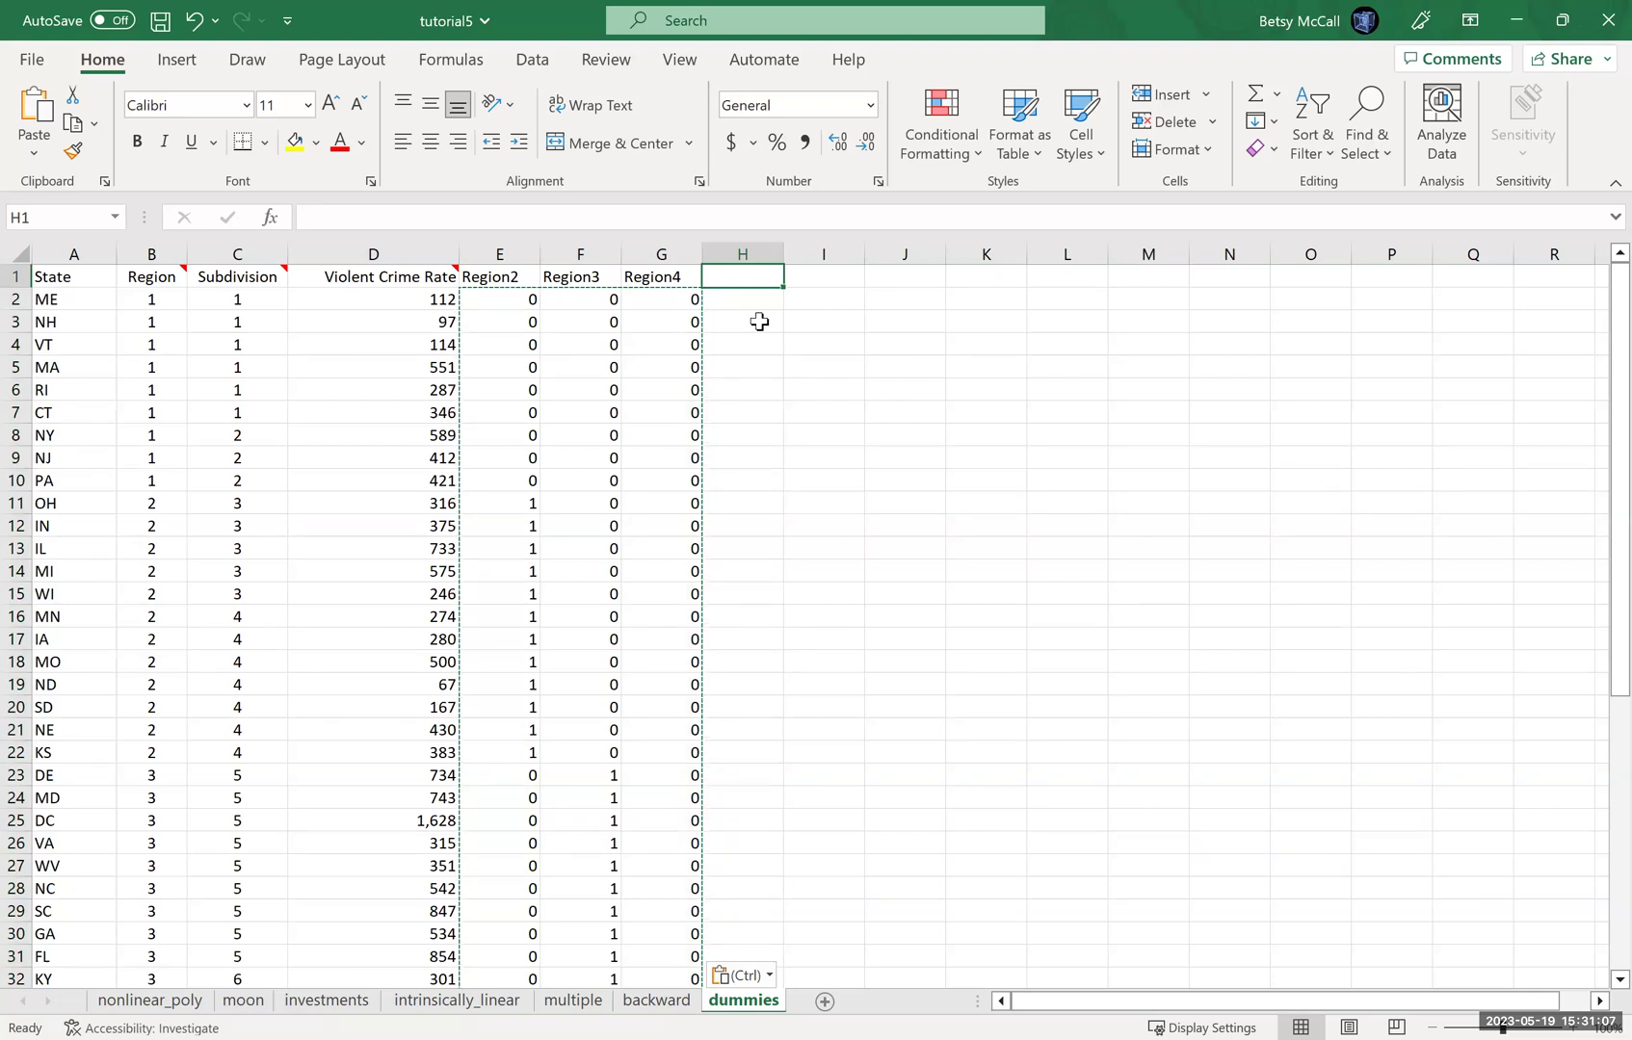
Type the headers Subdivision2, Subdivision3 and Subdivision4 into H1, I1 and J1.
left_click_drag(1593, 422, 1593, 768)
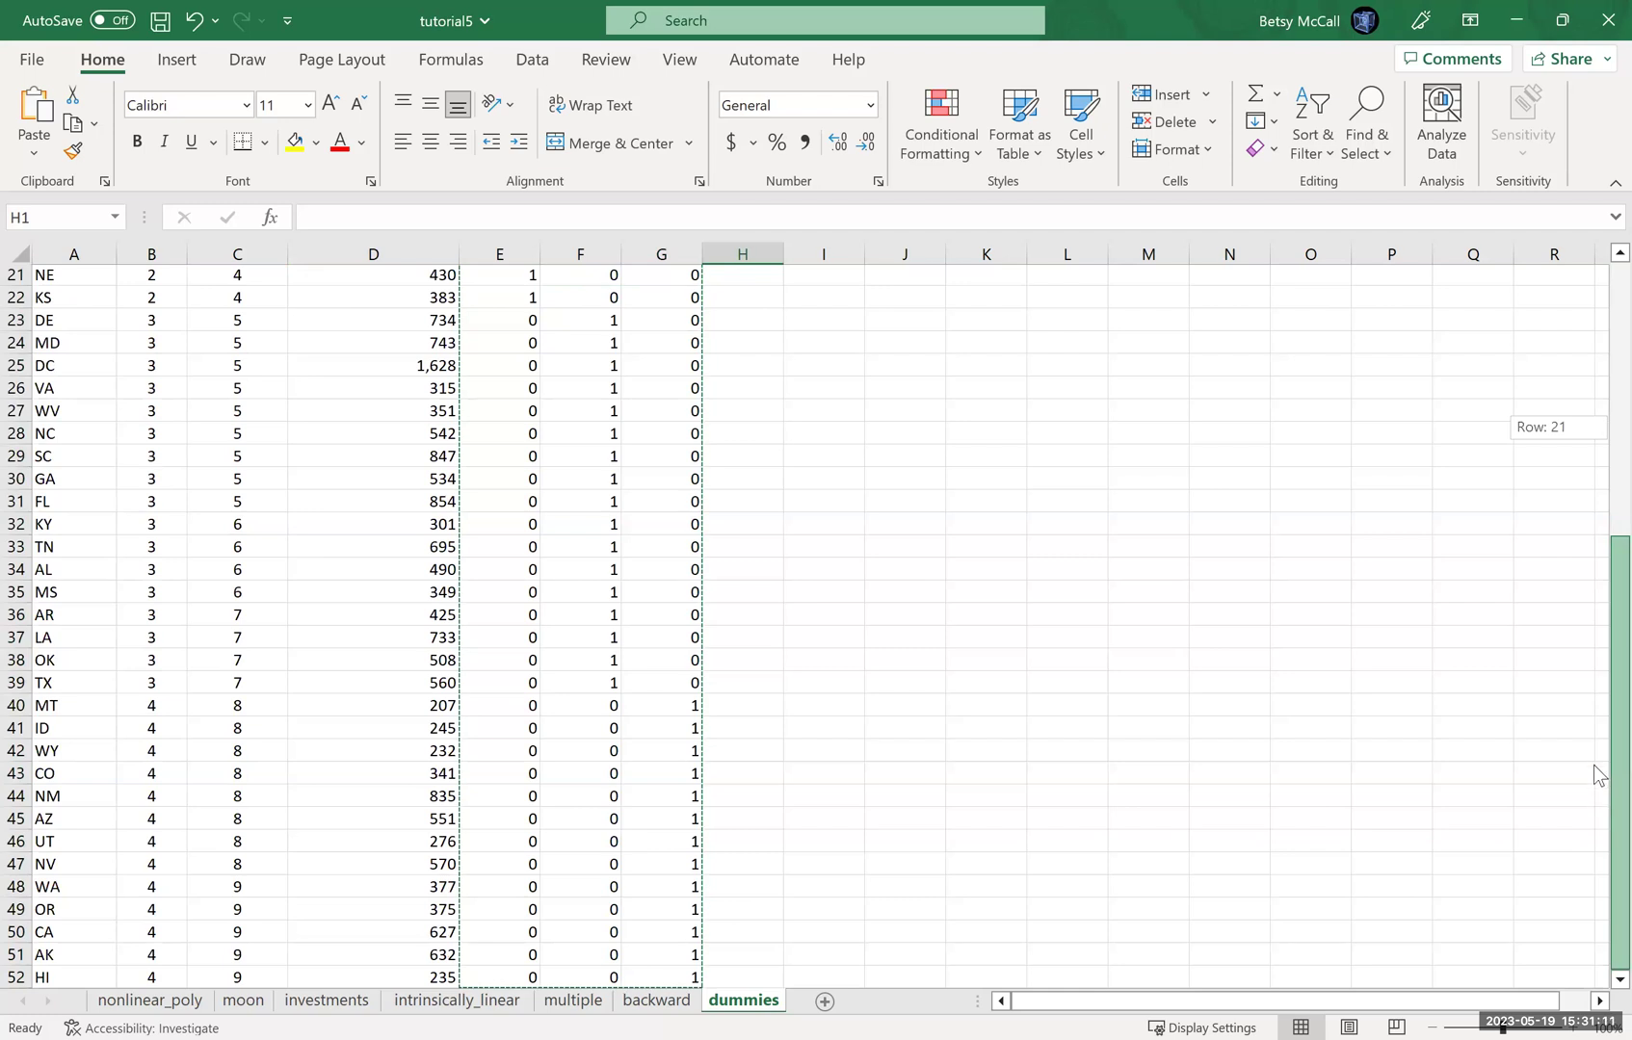
key("ctrl+v")
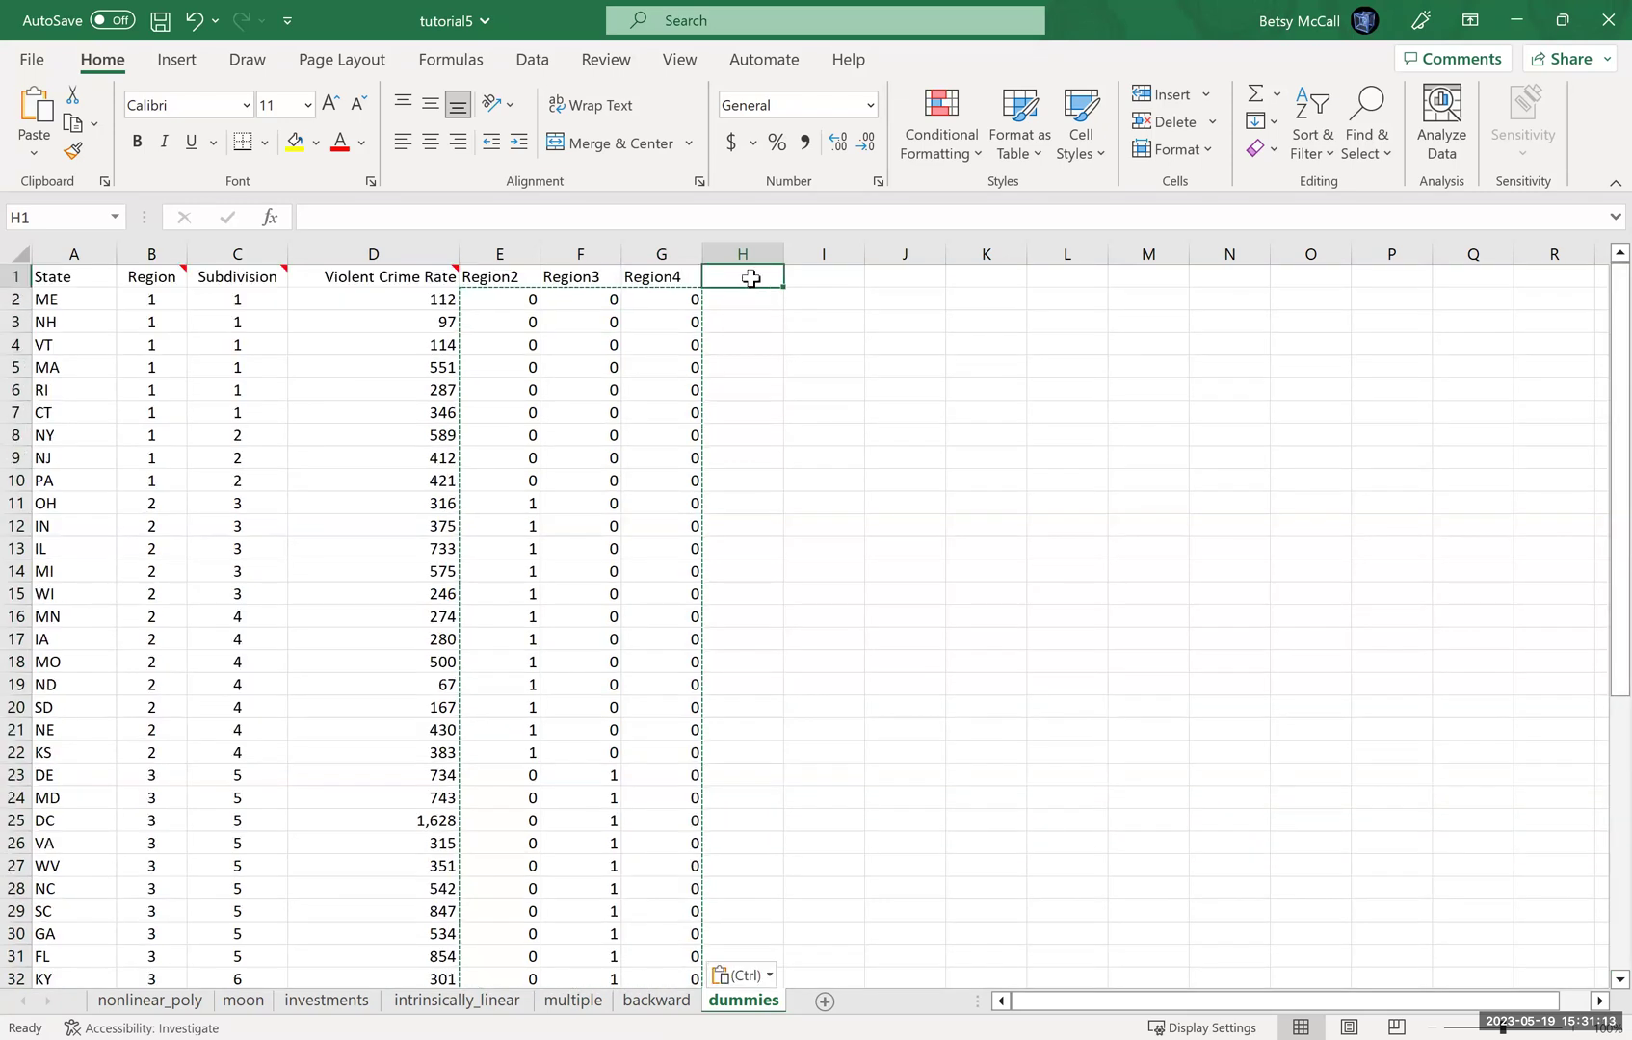
type("Su")
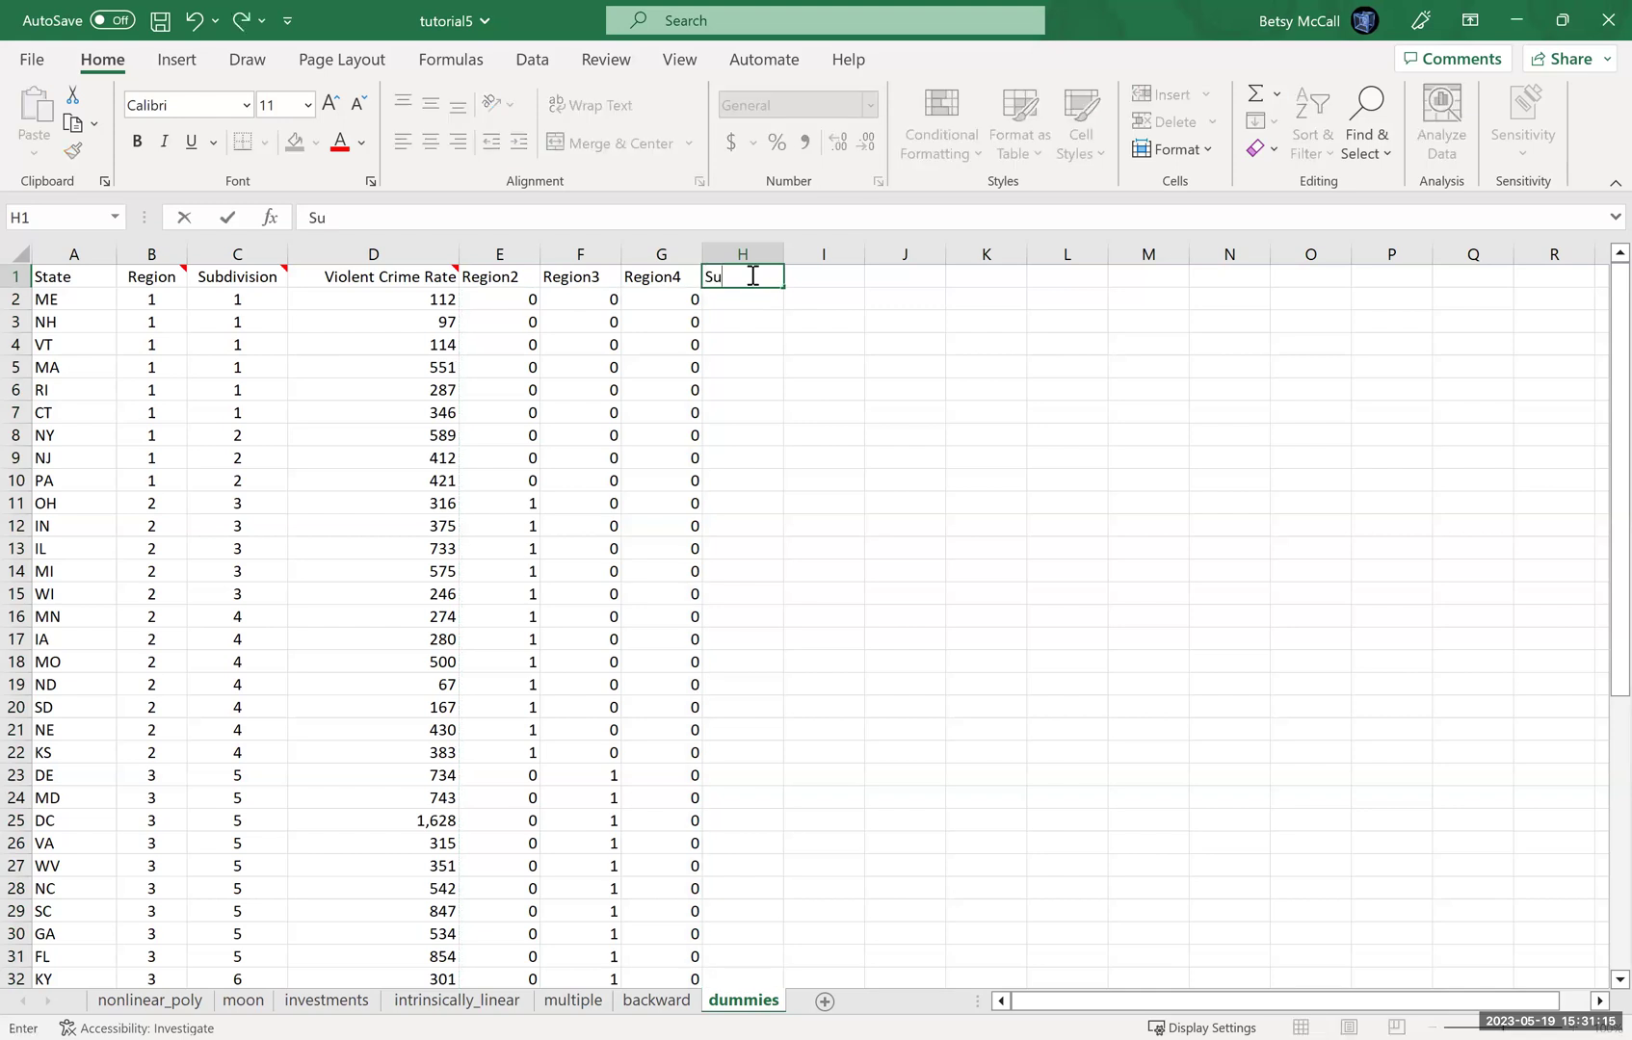
type("bdivision2")
key("Tab")
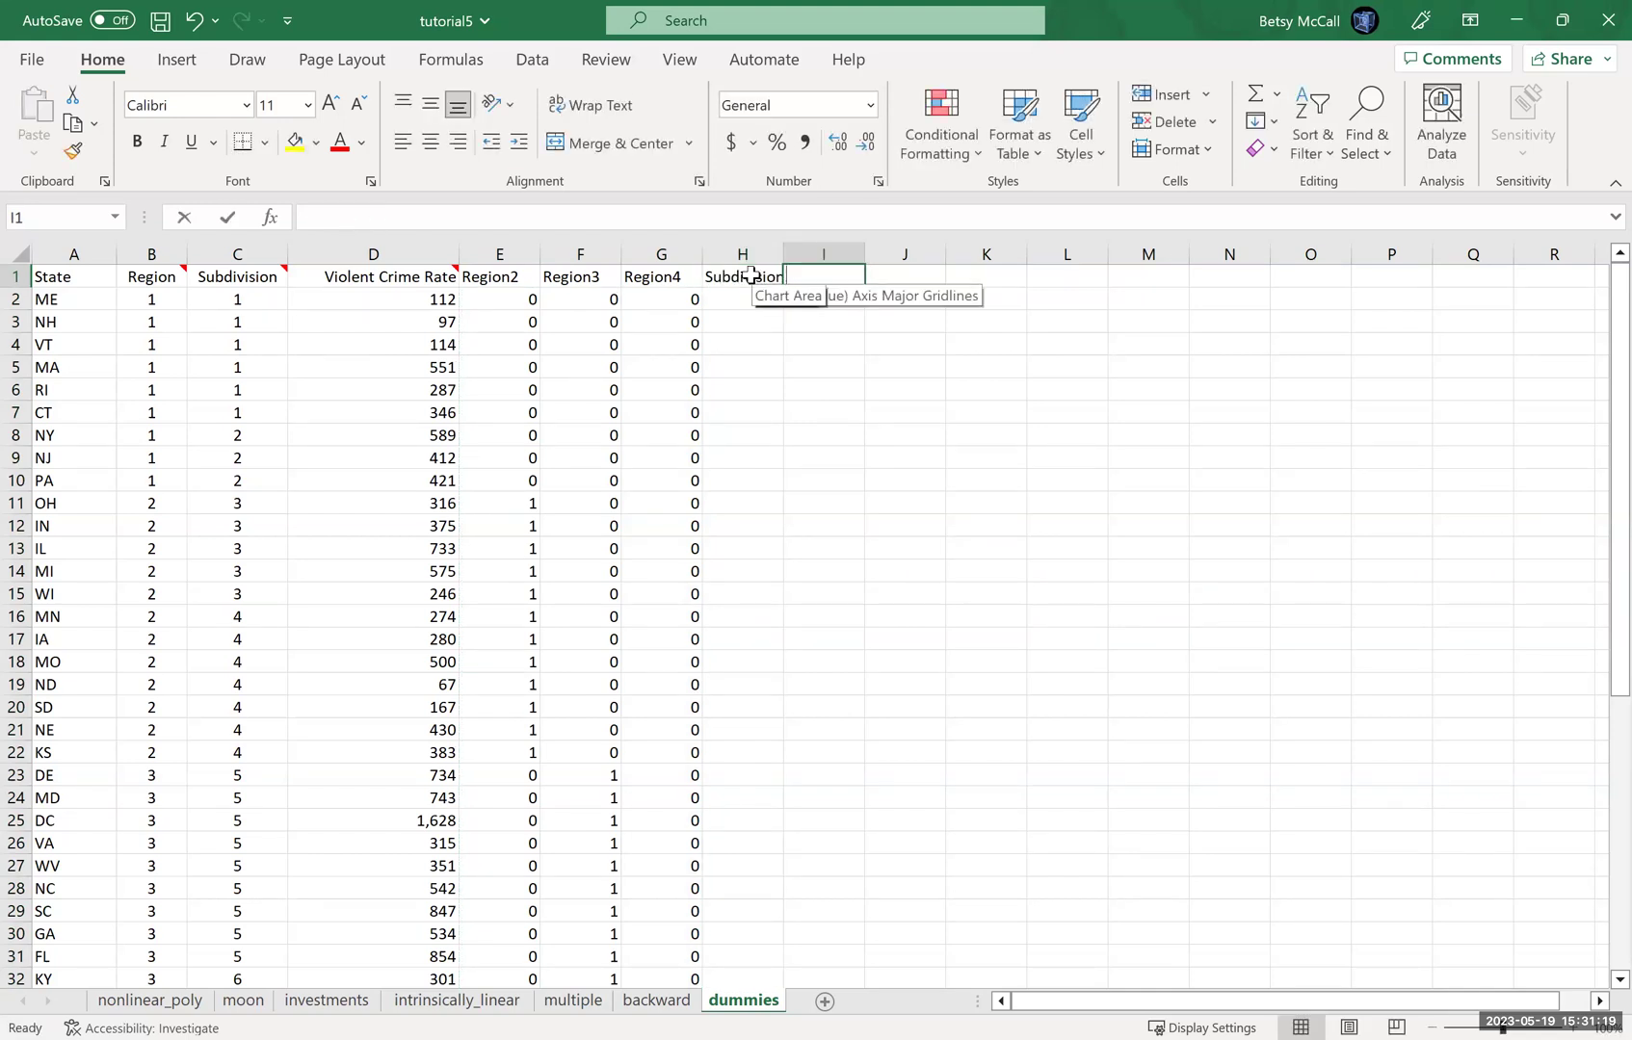
type("Subdivision3")
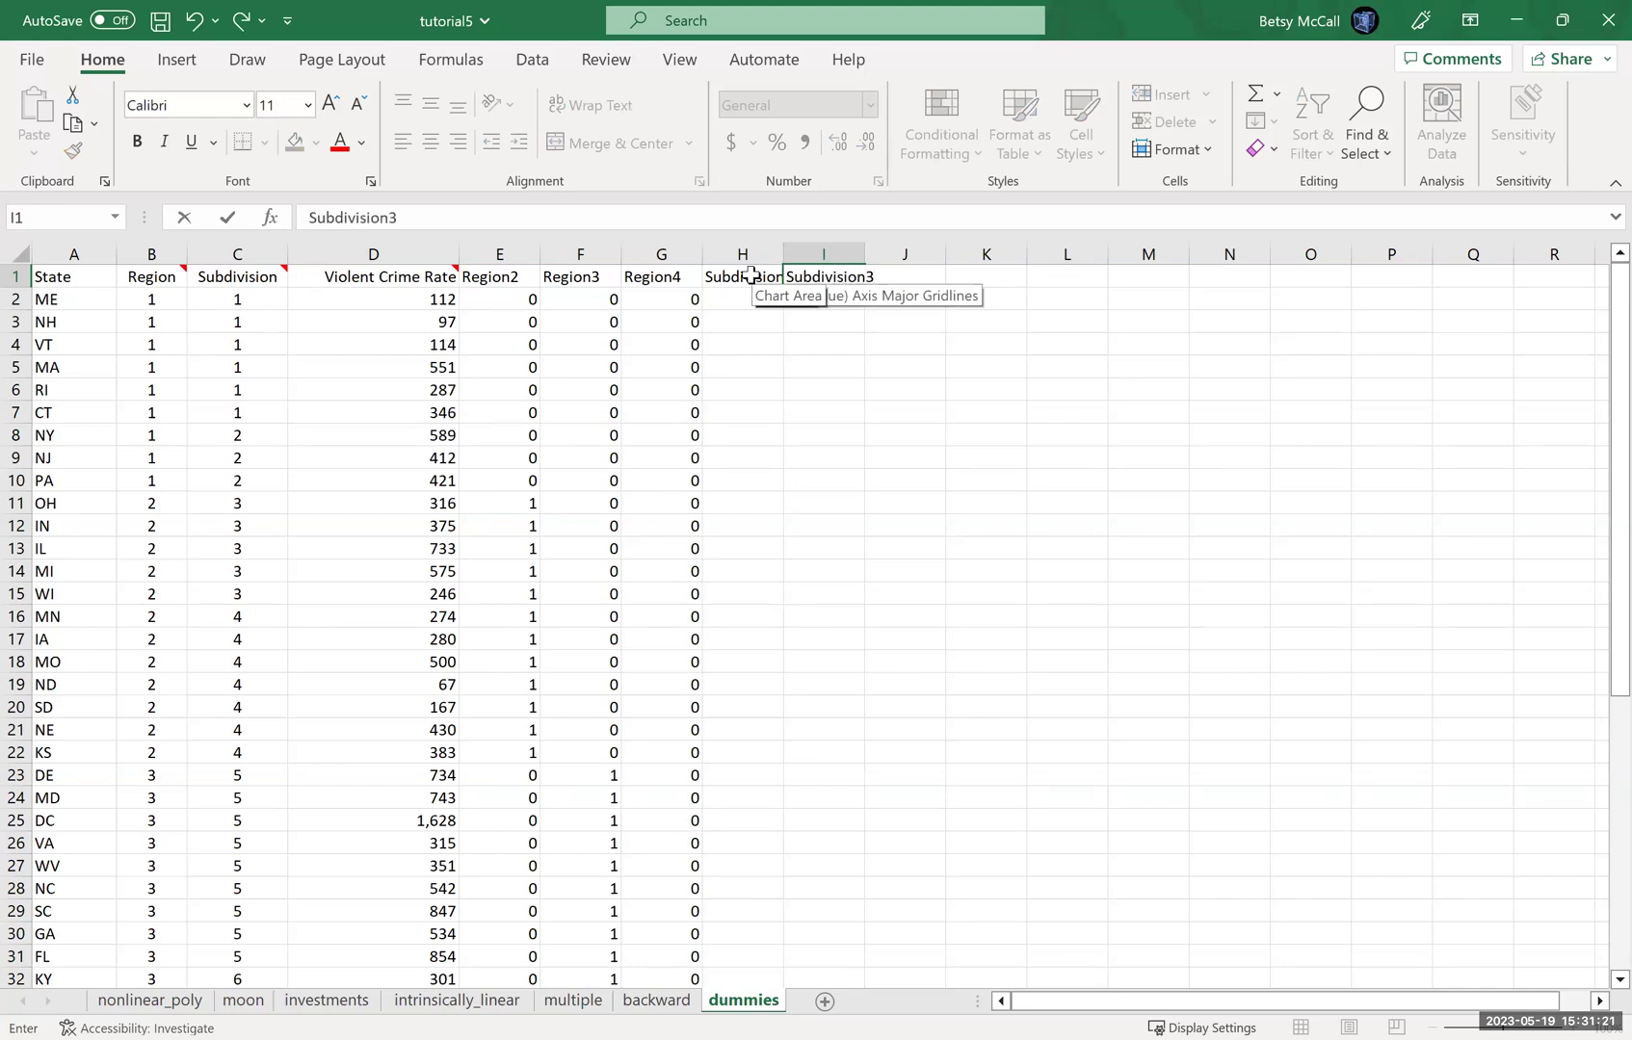
key("Tab")
type("Sub")
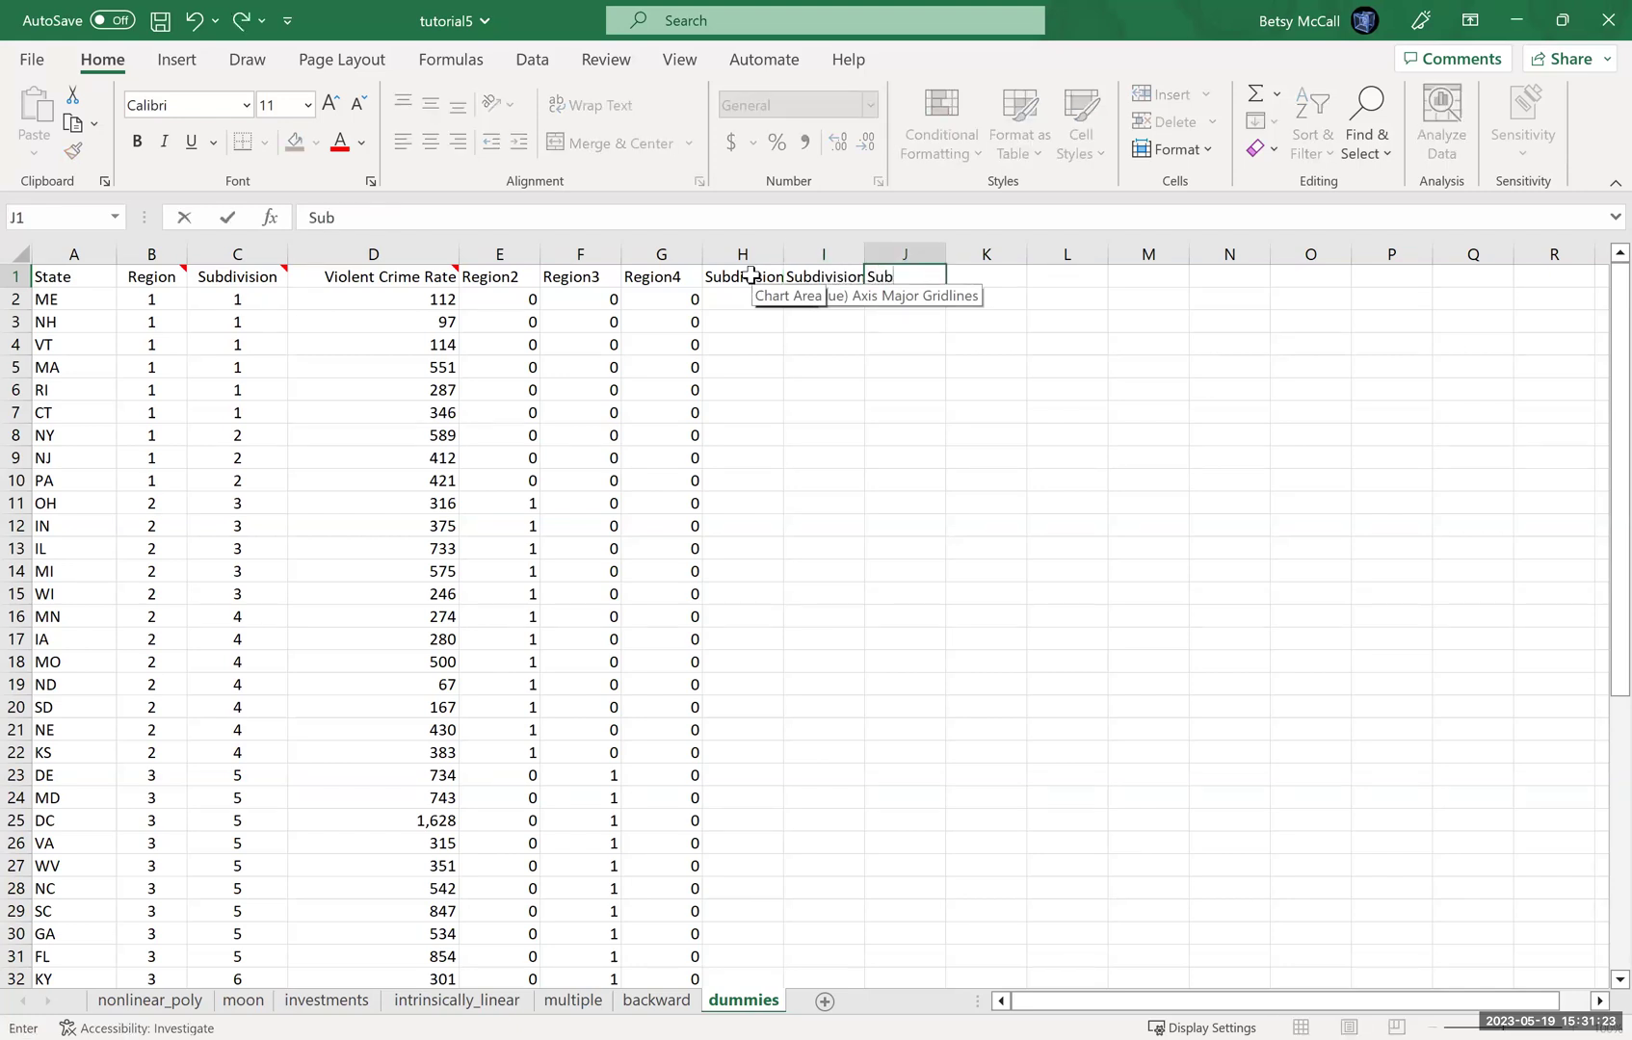
type("division4")
key("Return")
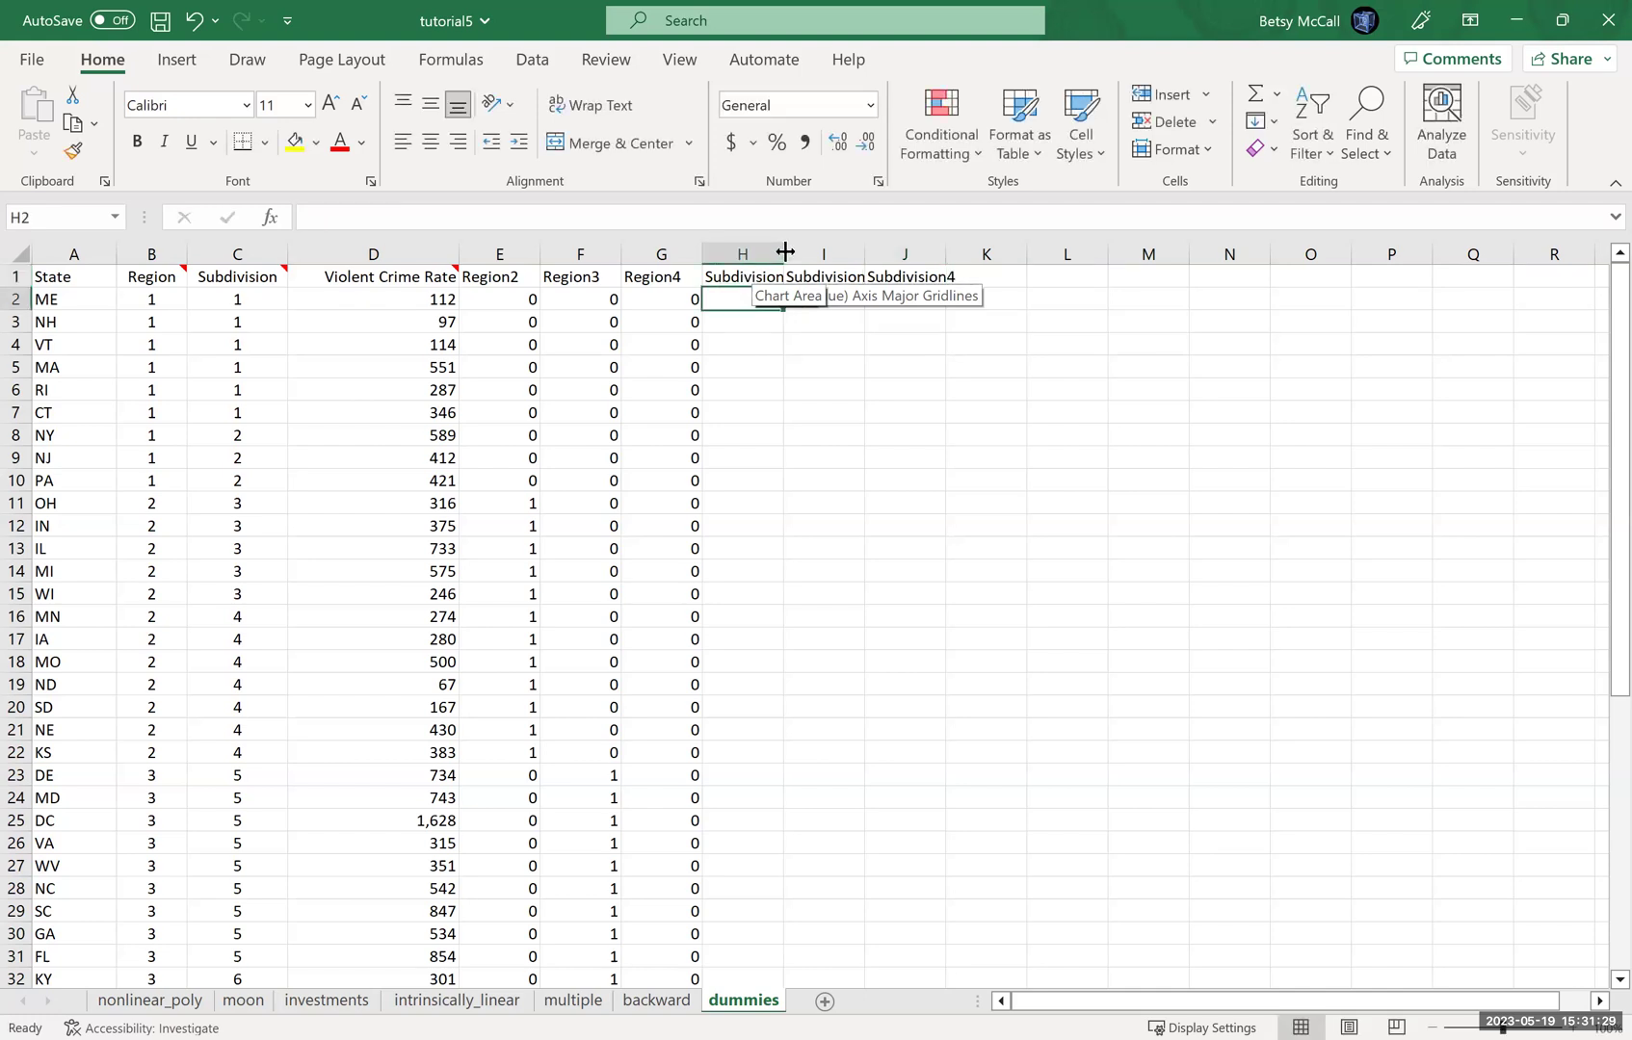
Autofit columns H–J and extend the header series across to Subdivision9 in O1.
double_click(785, 252)
double_click(877, 253)
double_click(971, 246)
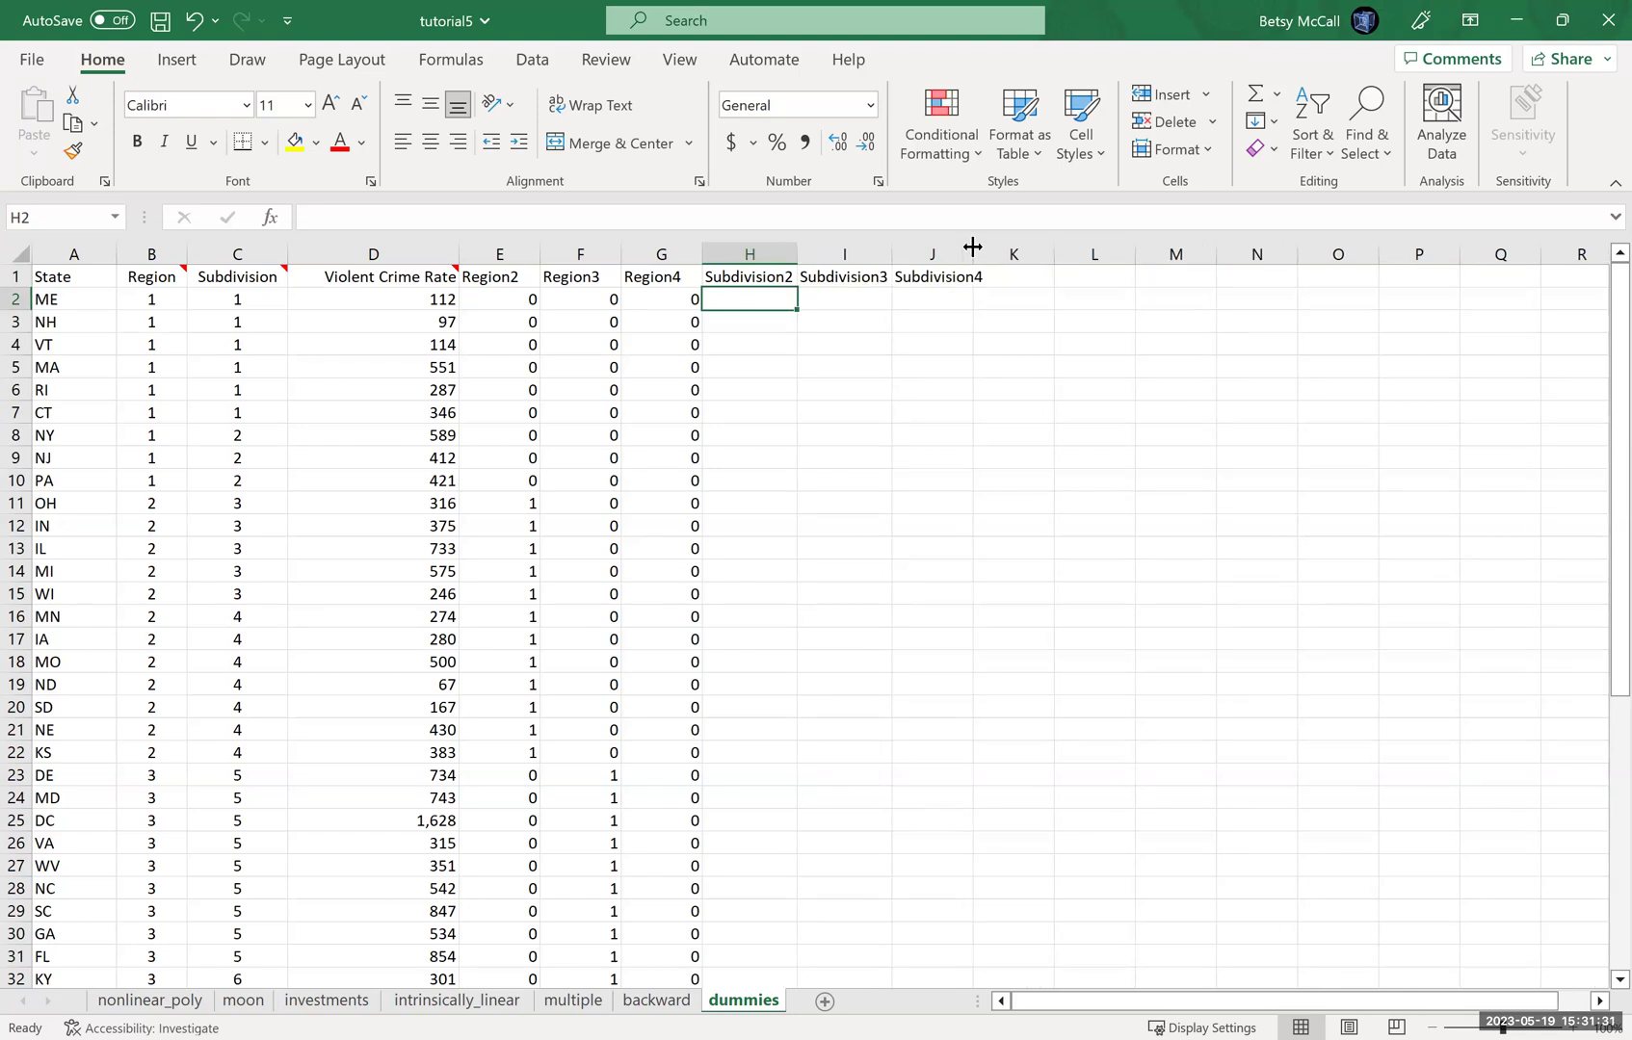
left_click(955, 250)
left_click(828, 378)
left_click_drag(766, 278, 1025, 289)
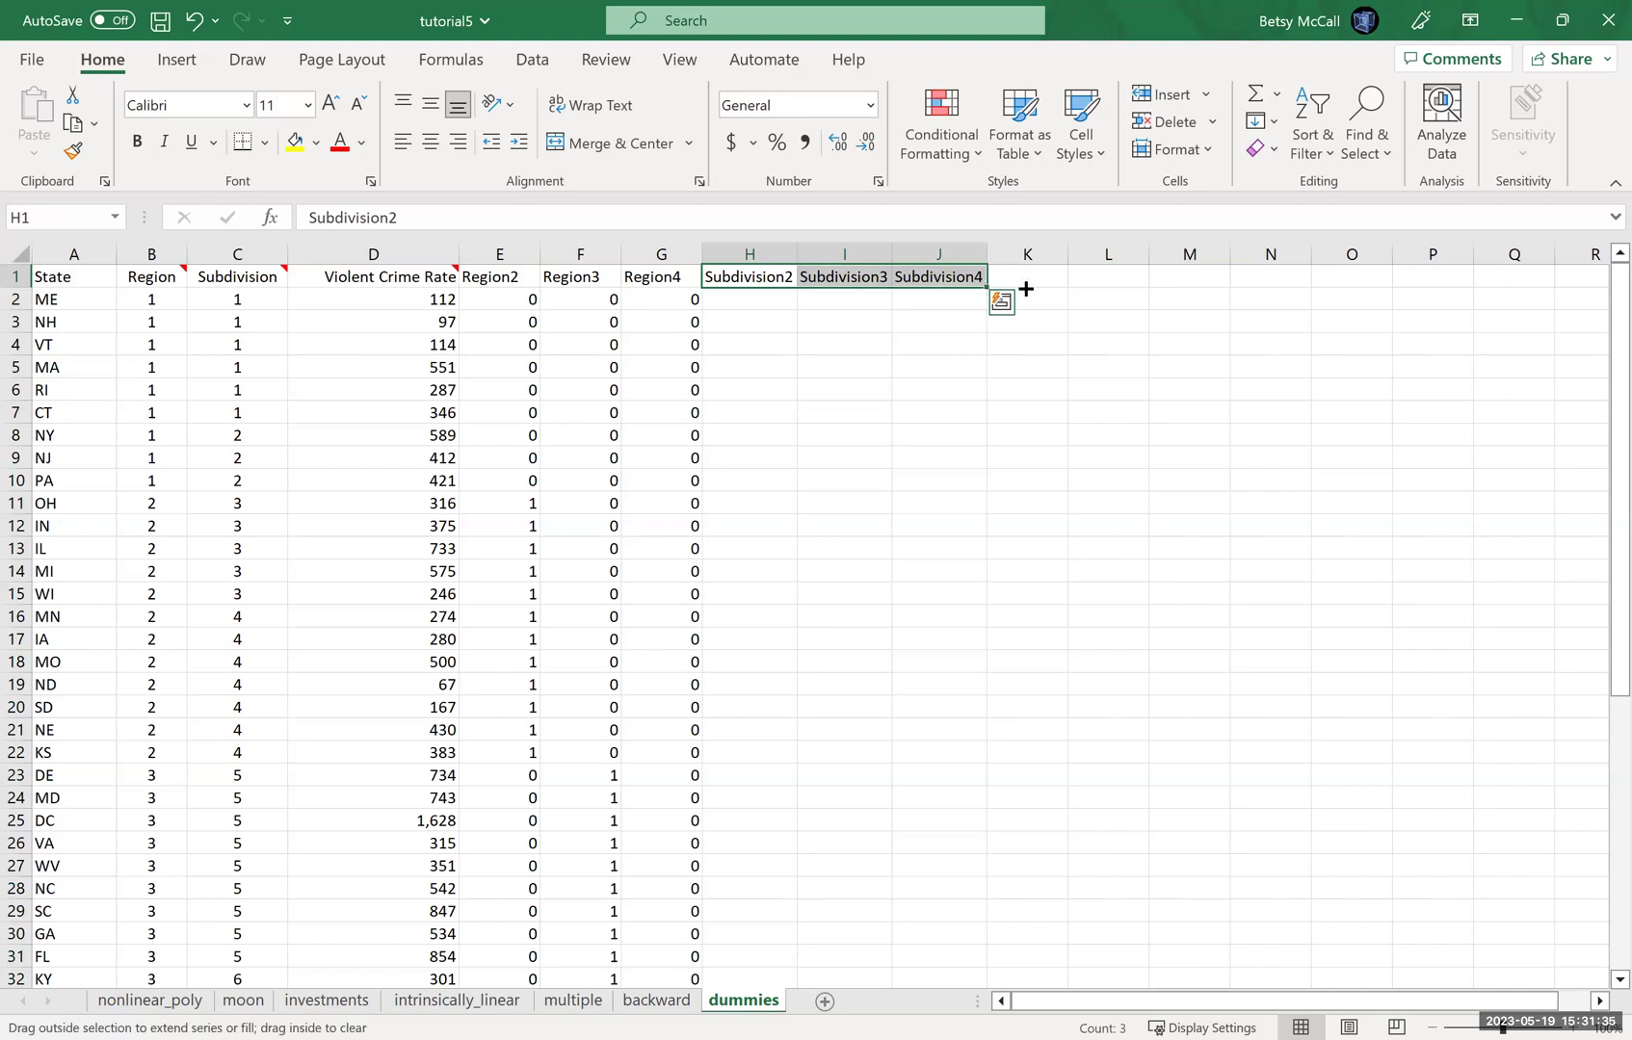
left_click_drag(1326, 287, 1377, 289)
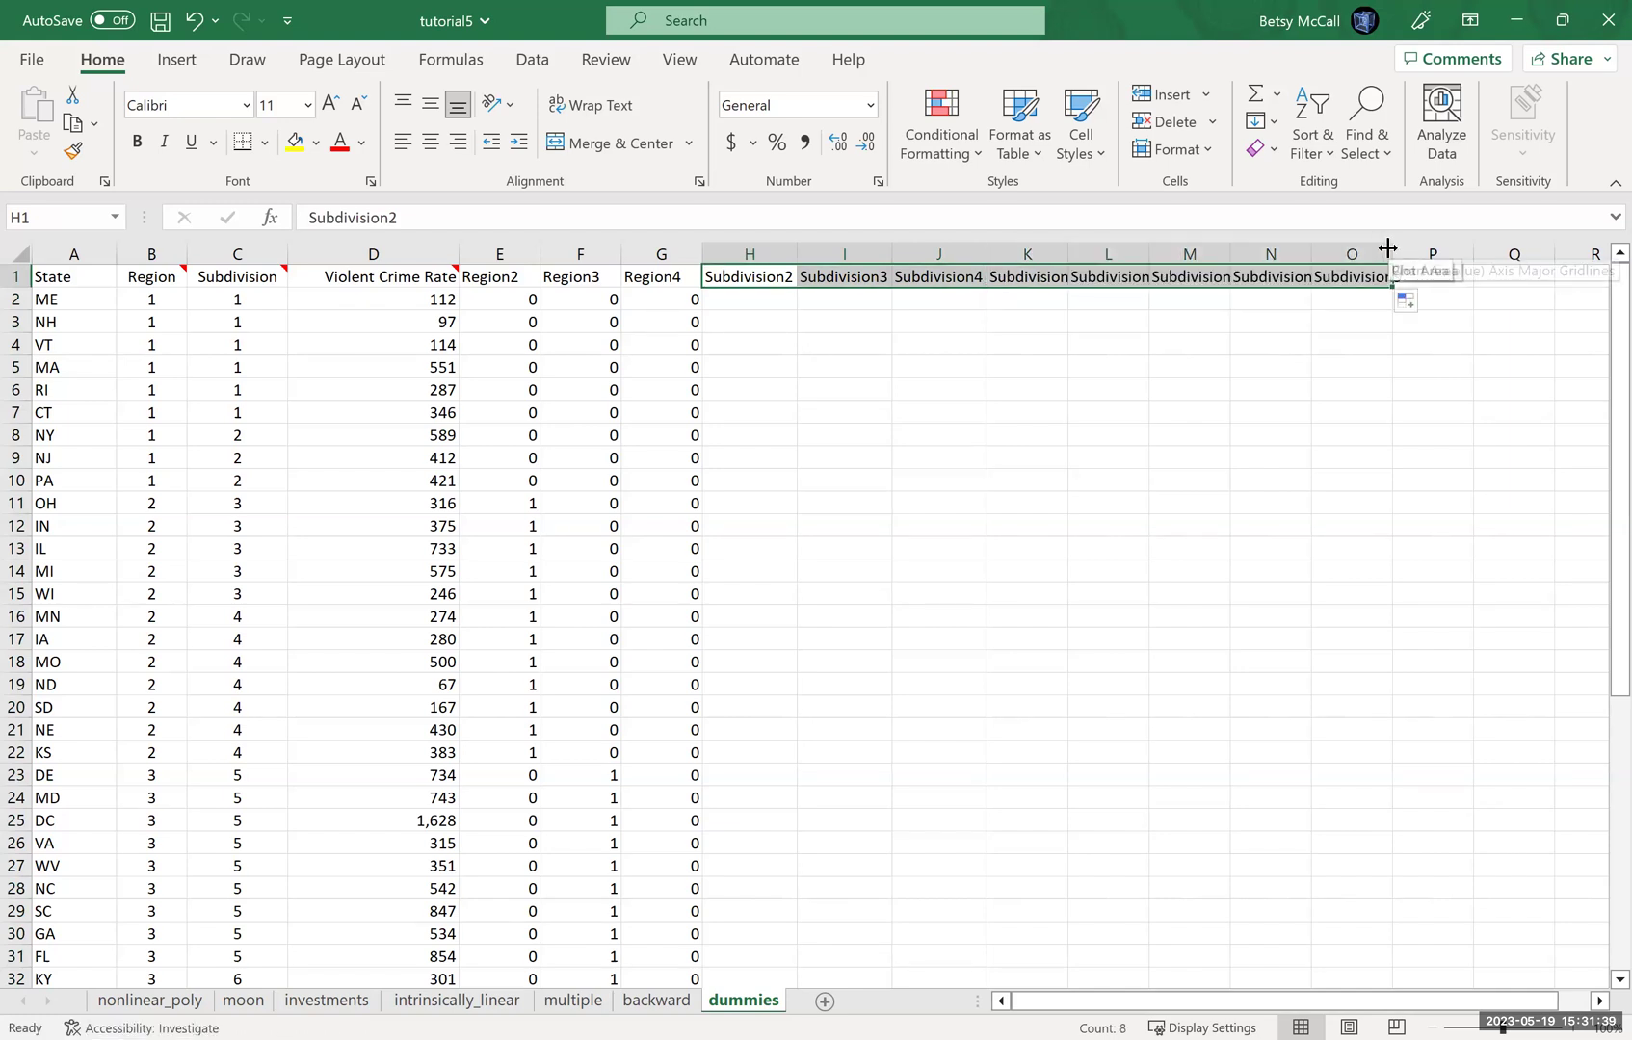
Autofit columns K through O to show Subdivision5–Subdivision9 in full.
double_click(1392, 252)
double_click(1313, 246)
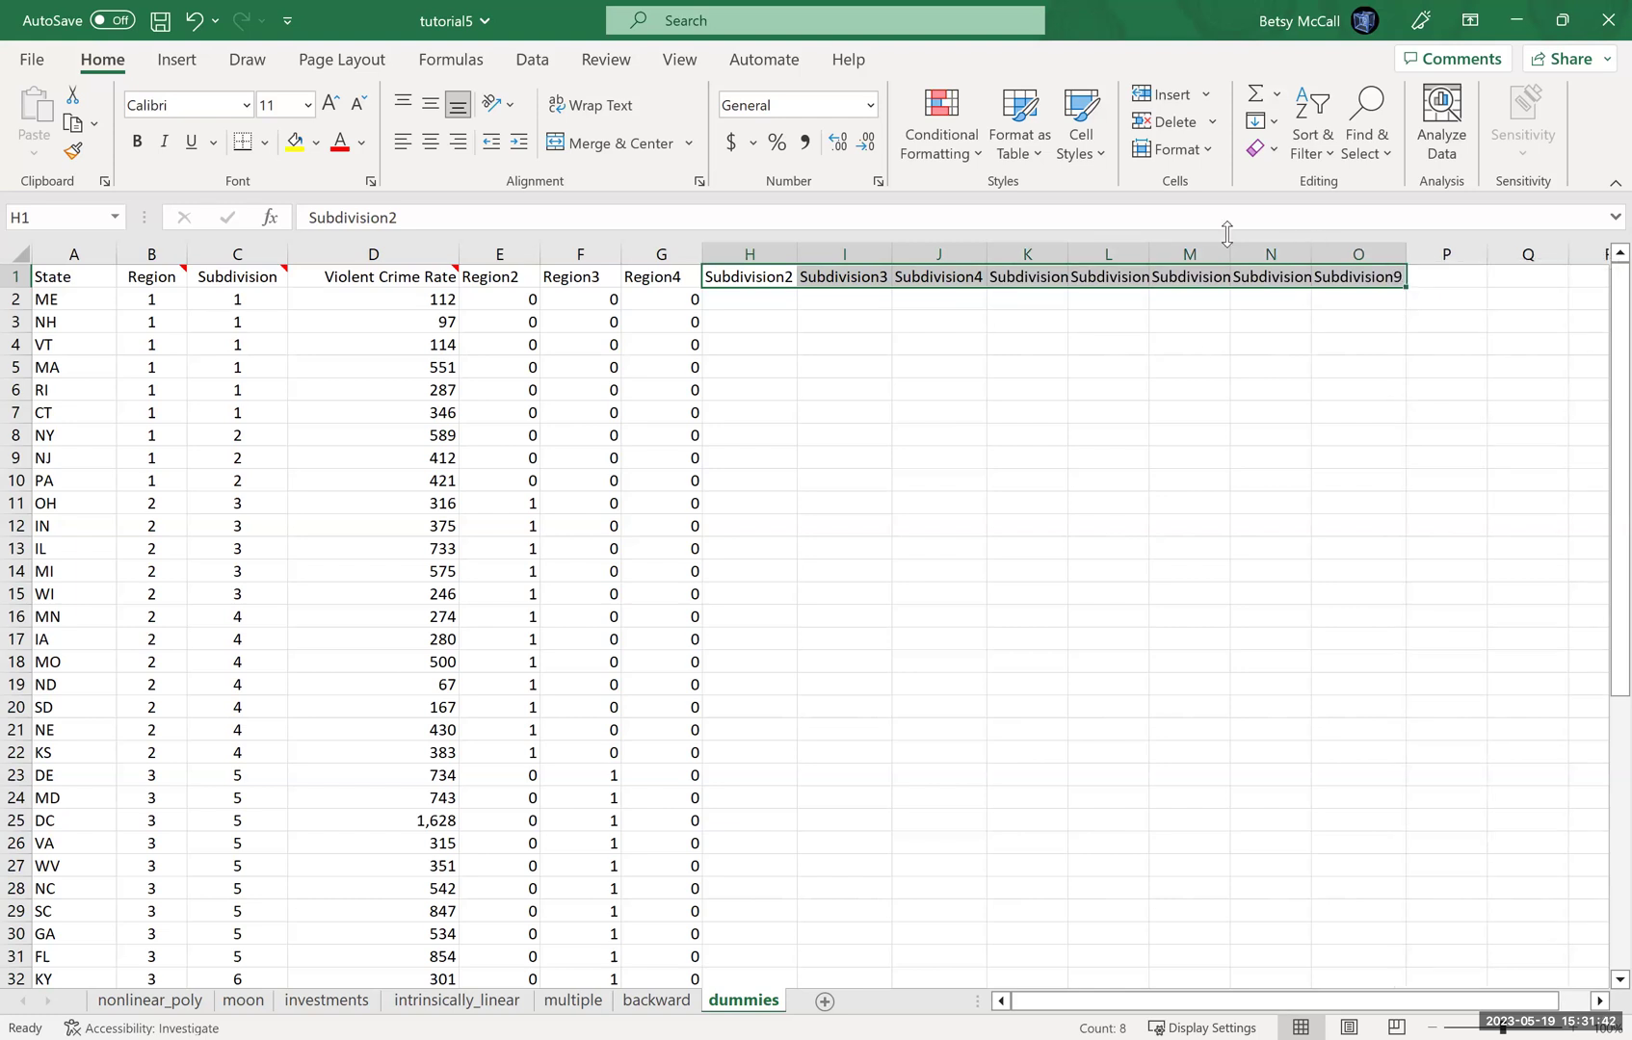
double_click(1230, 250)
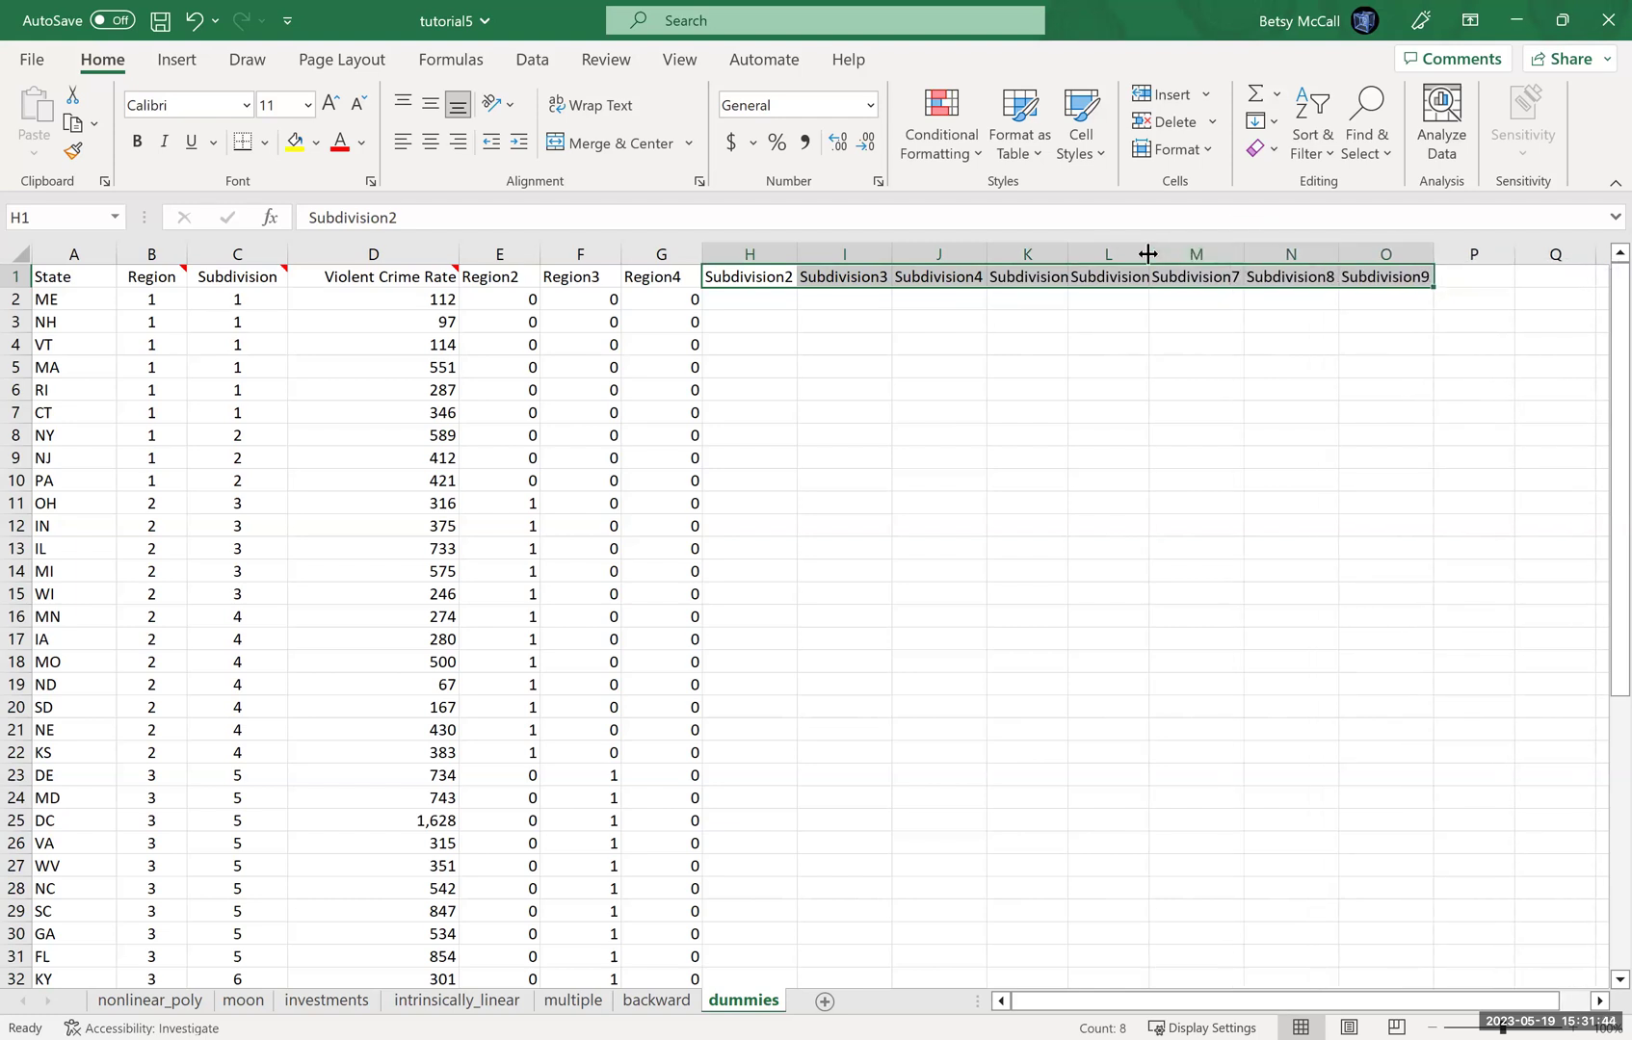
double_click(1150, 253)
double_click(1069, 254)
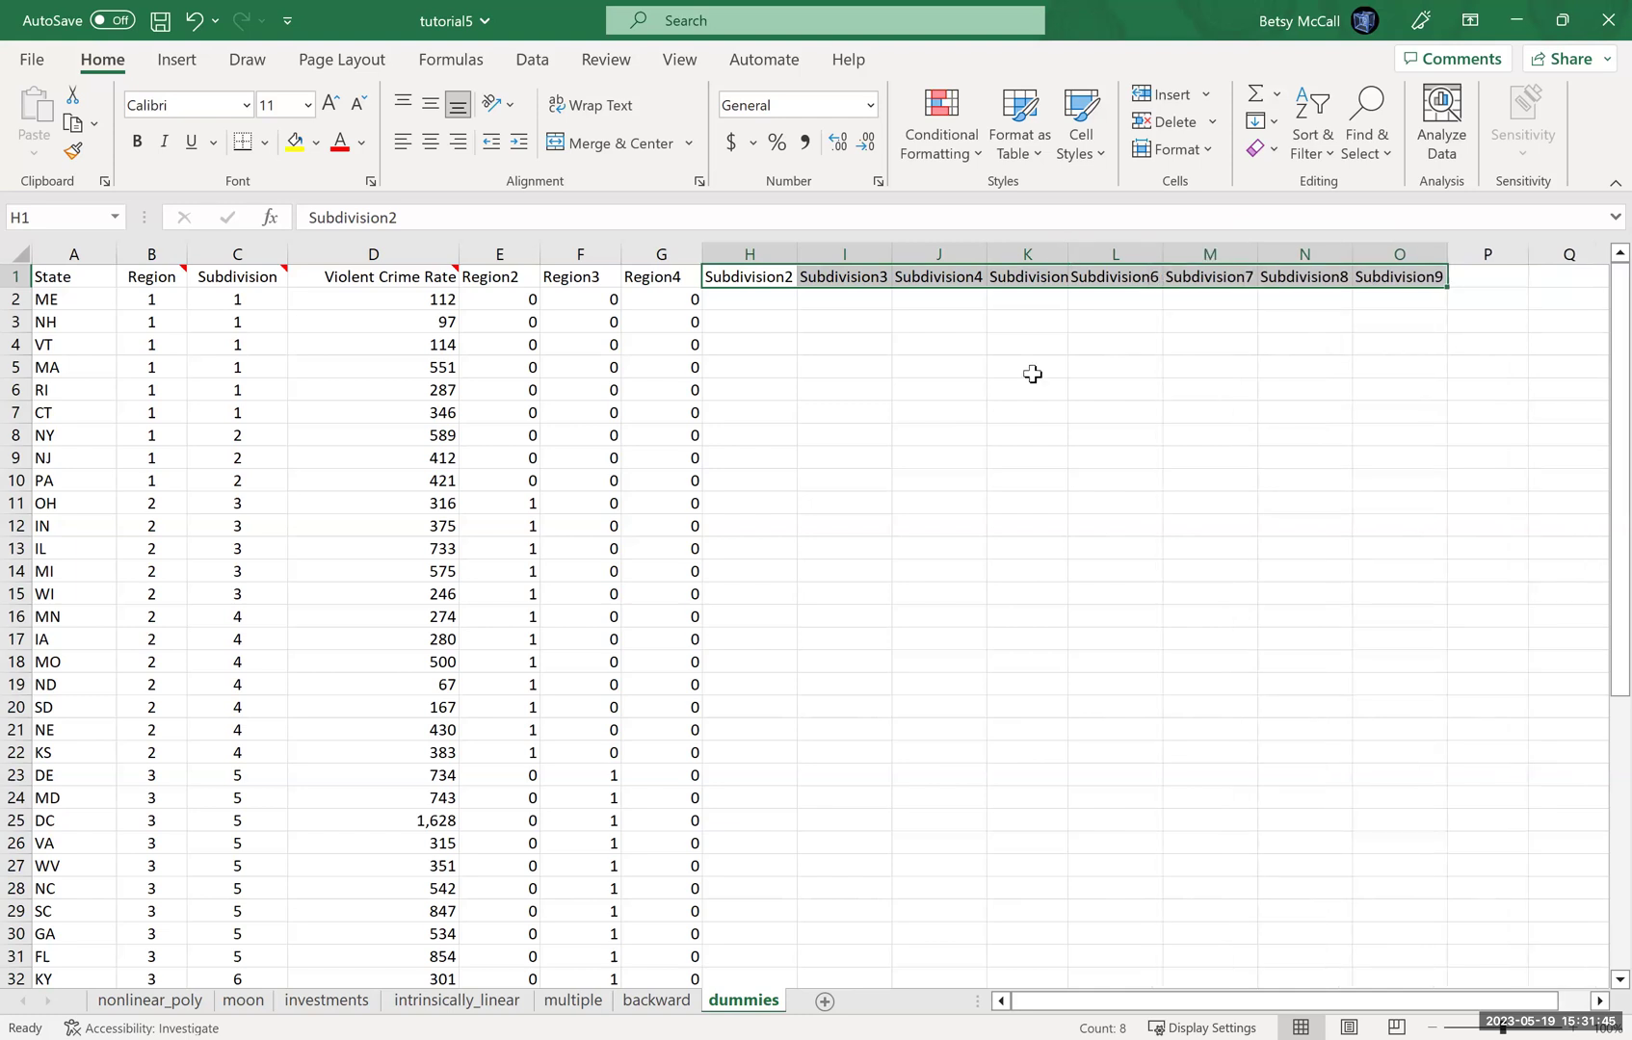
Enter =IF(C2=2,1,0) in H2 and =IF(C2=3,1,0) in I2.
left_click(739, 302)
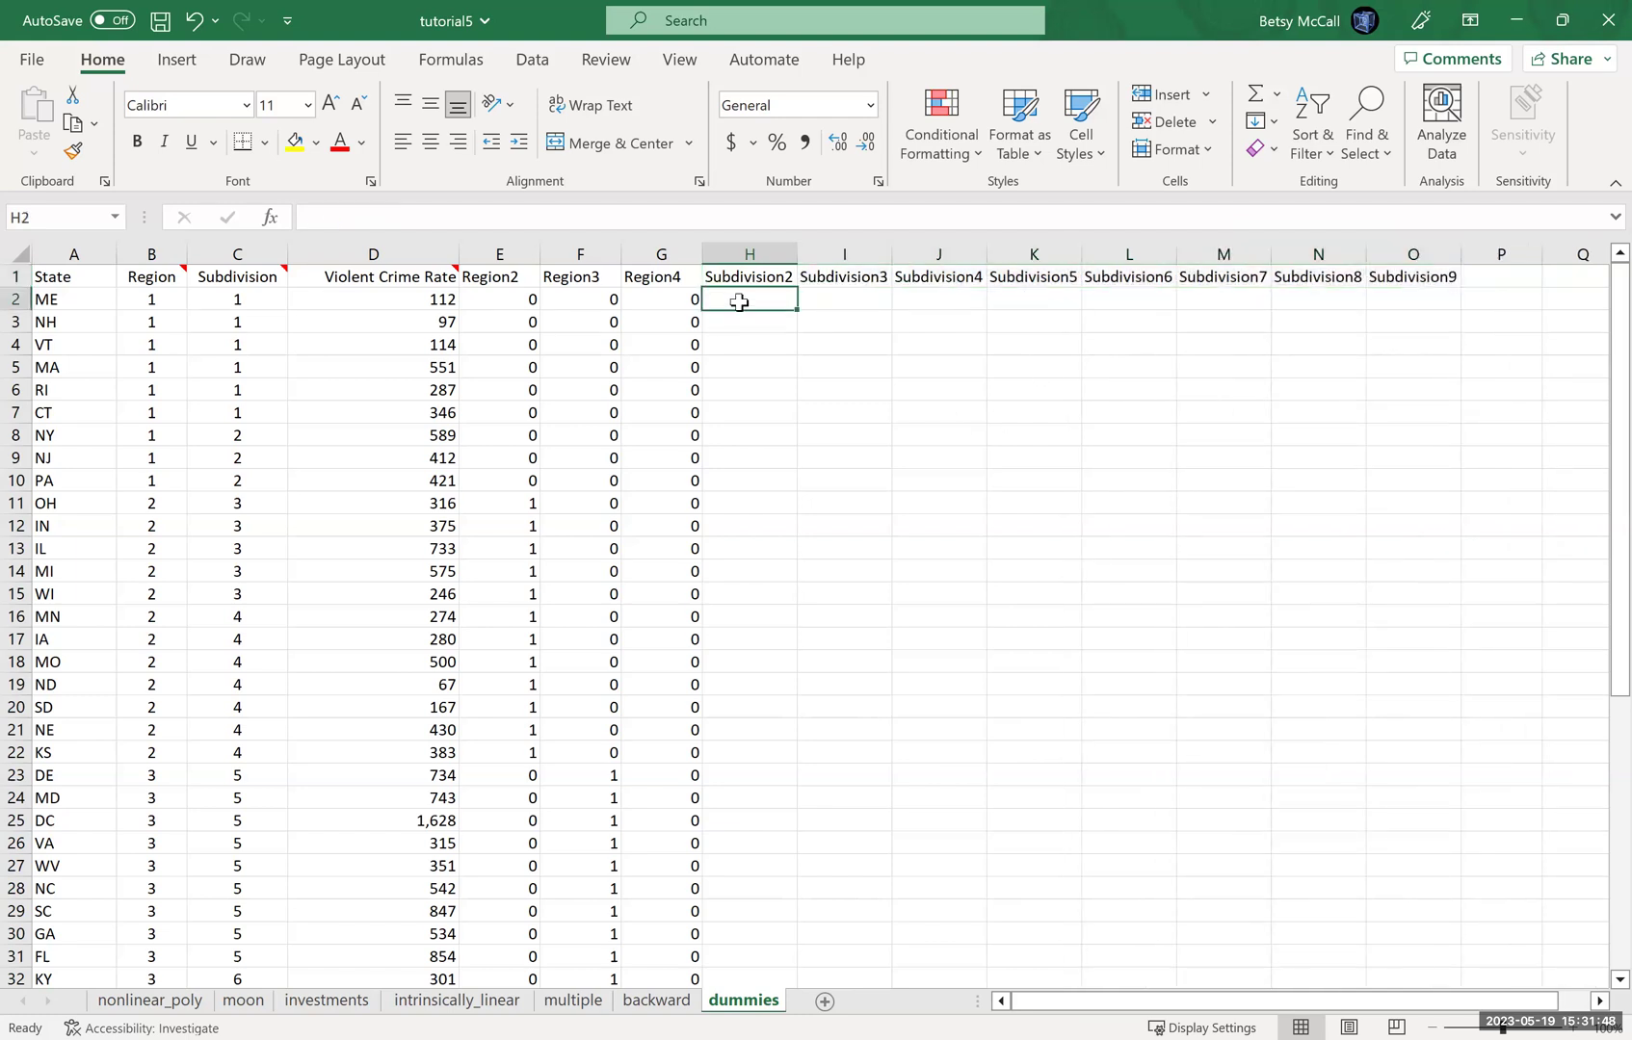
type("=")
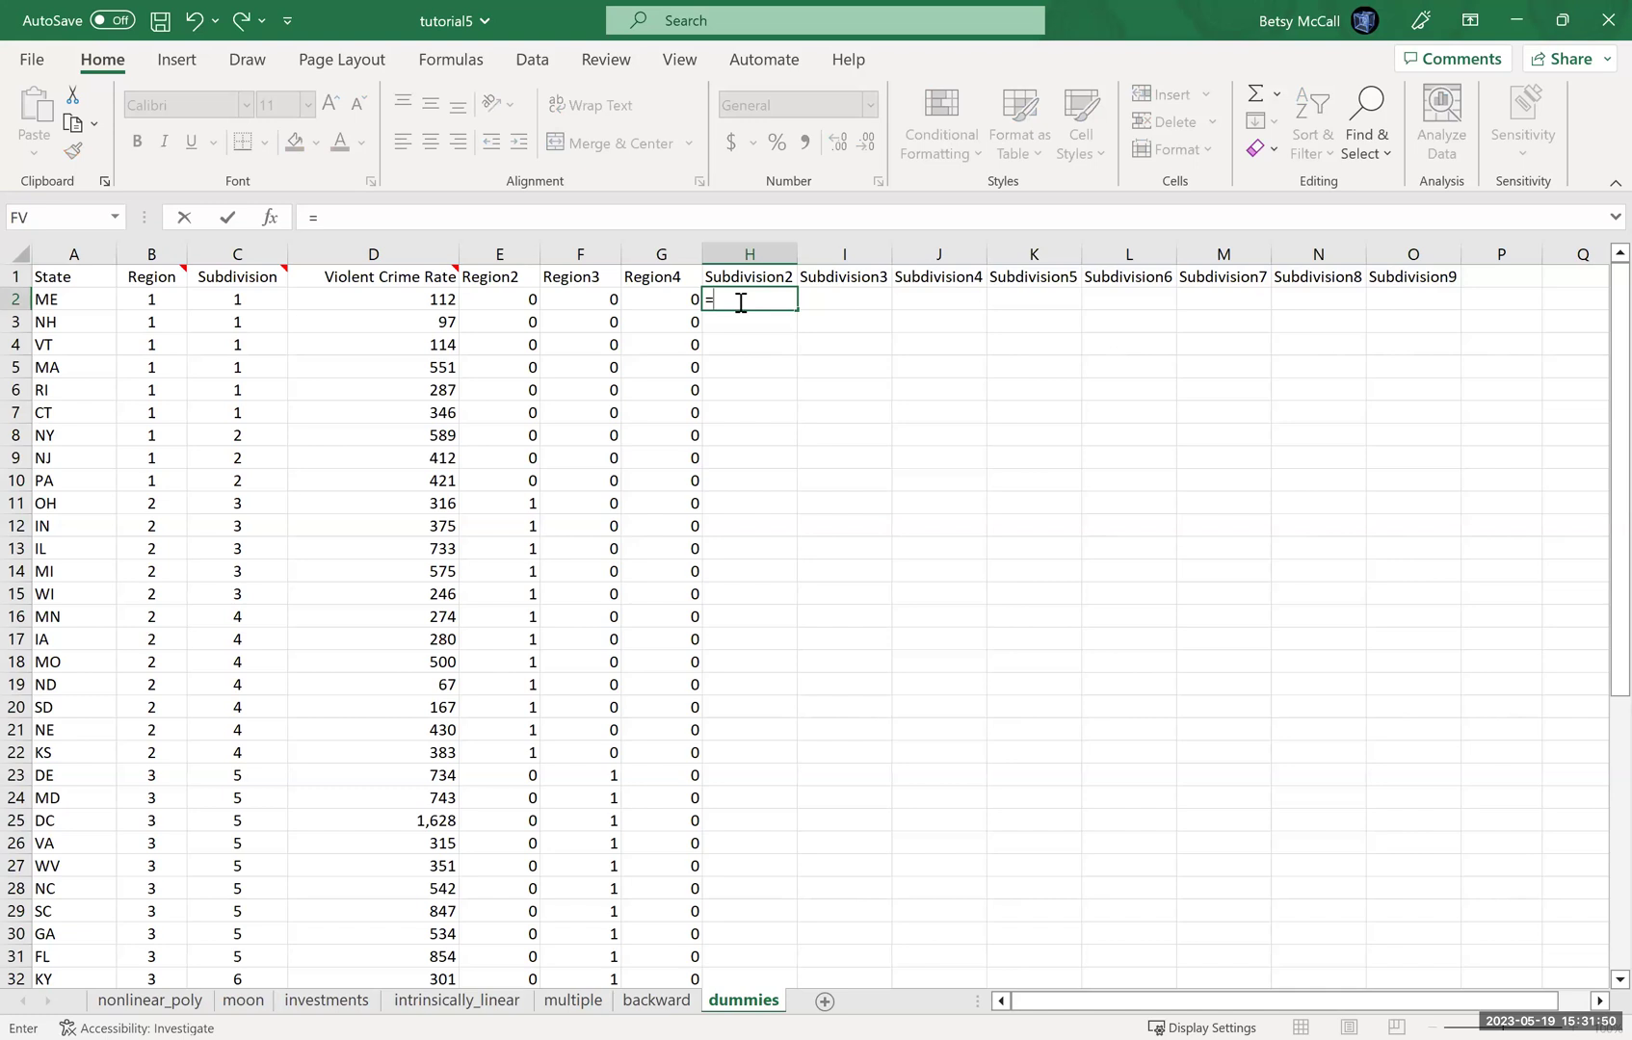
type("IF(")
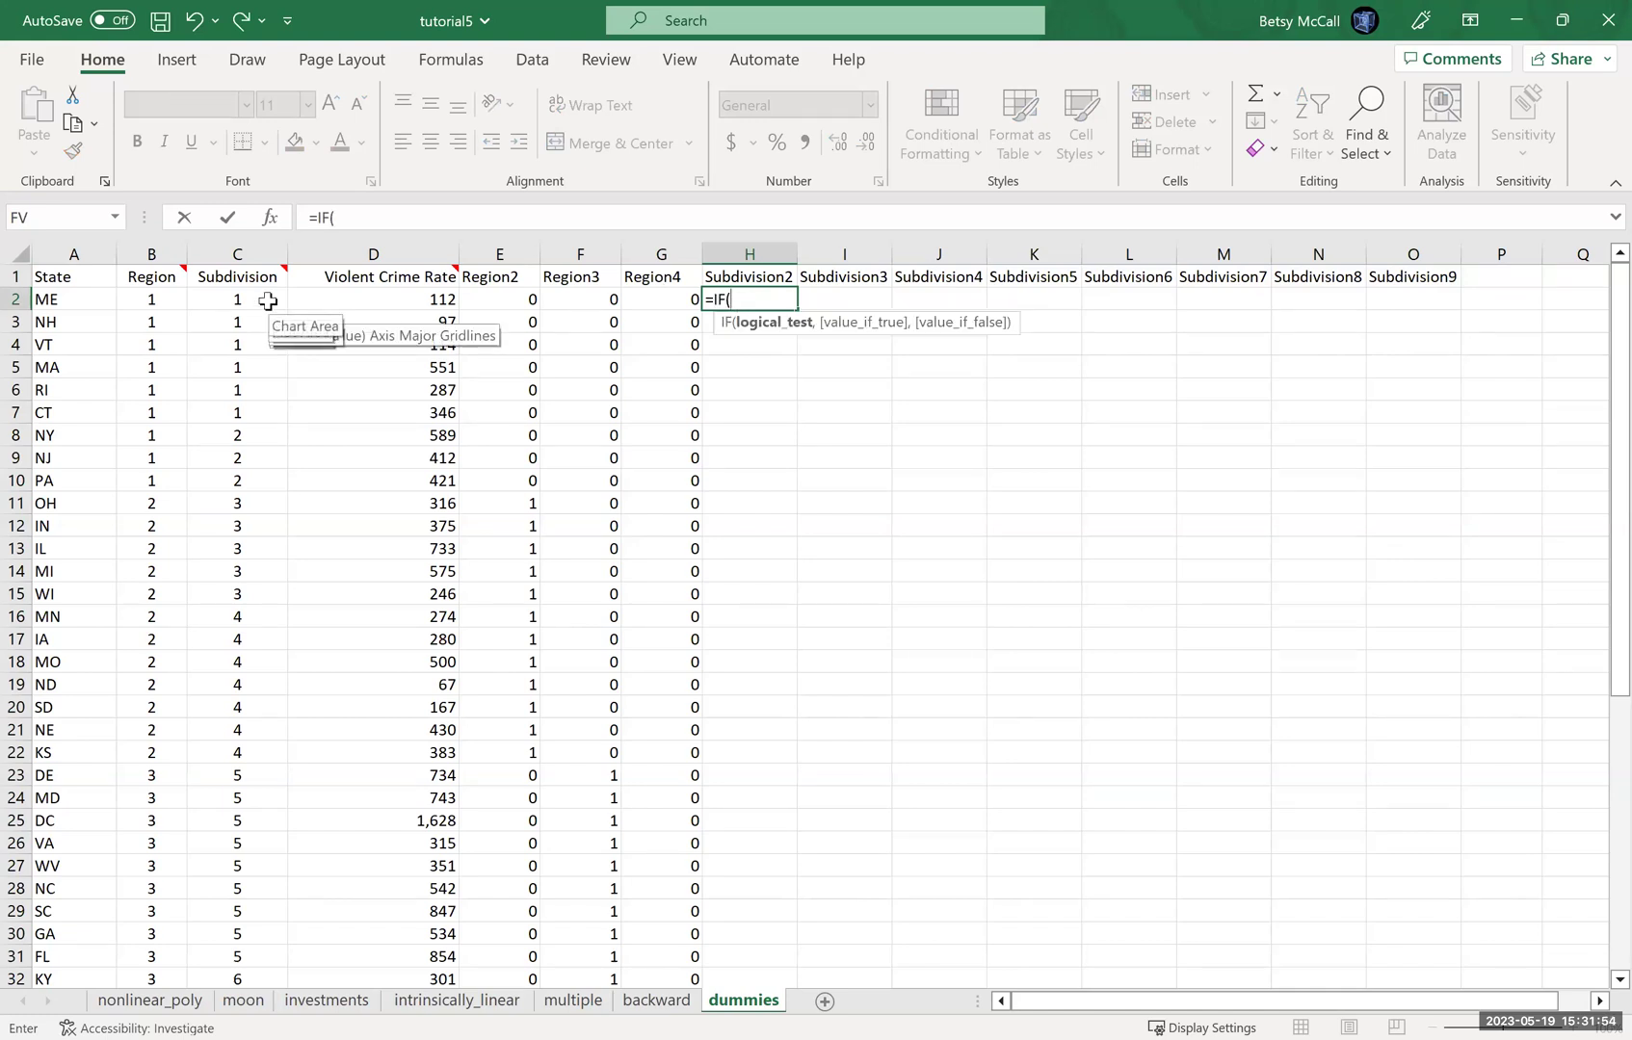
left_click(268, 302)
type("=")
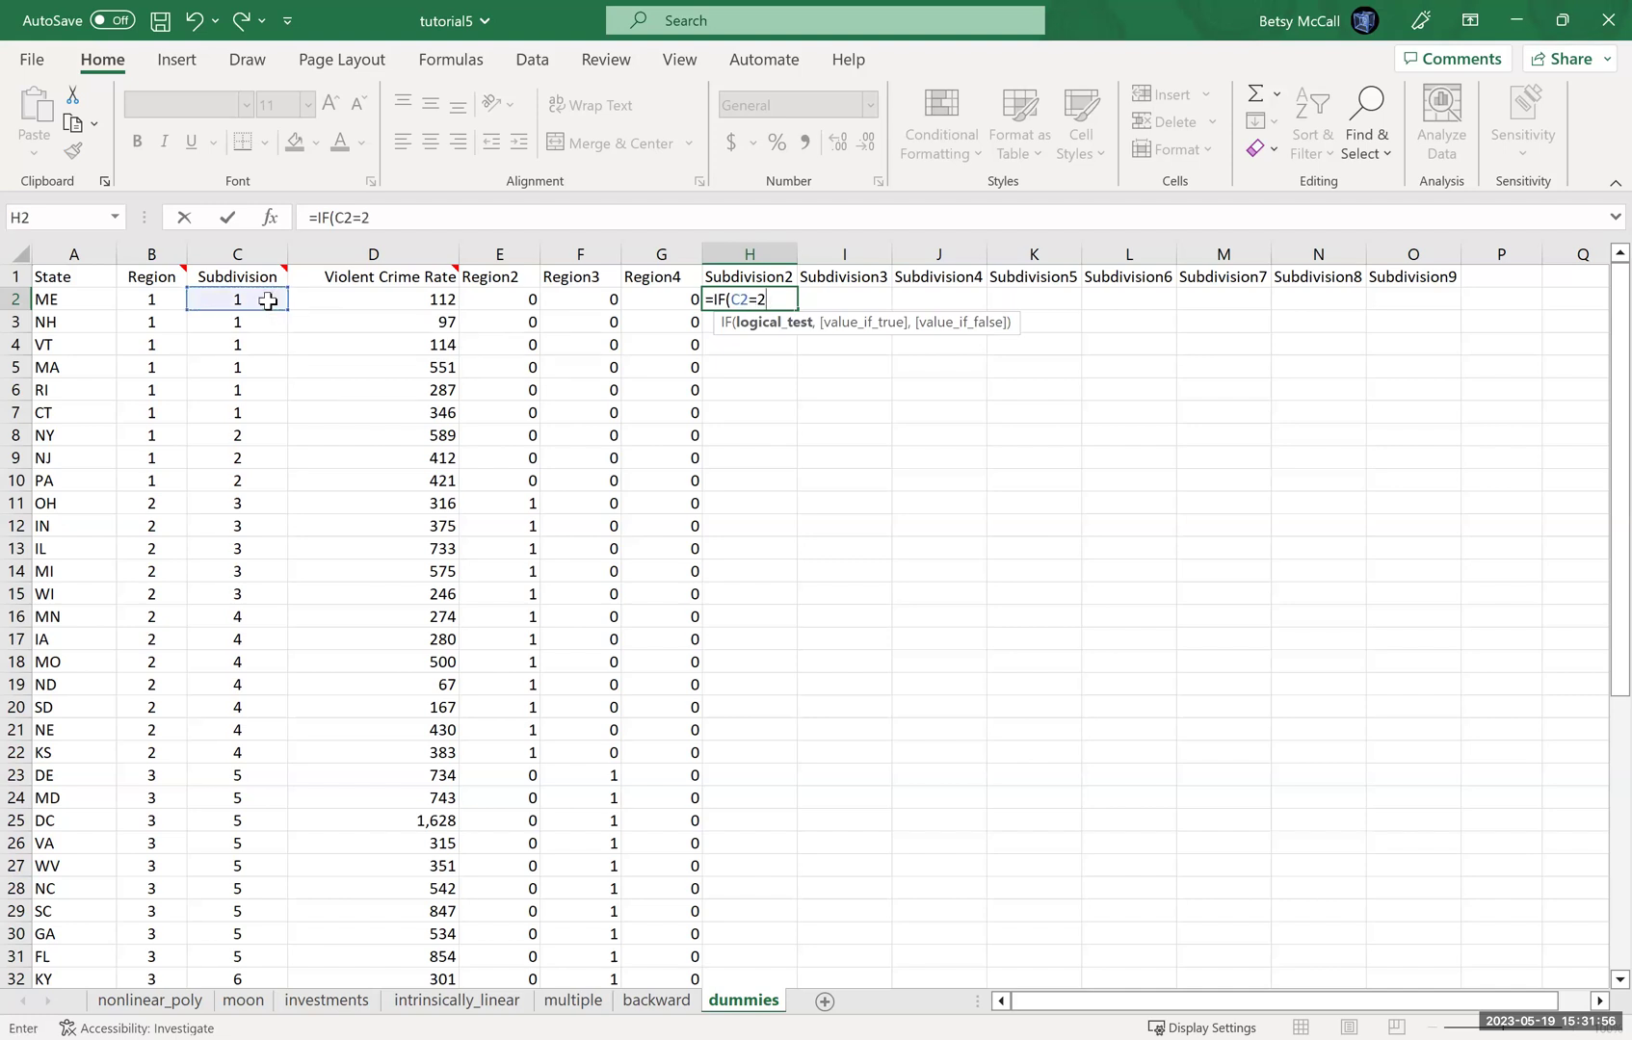
type("2,1,")
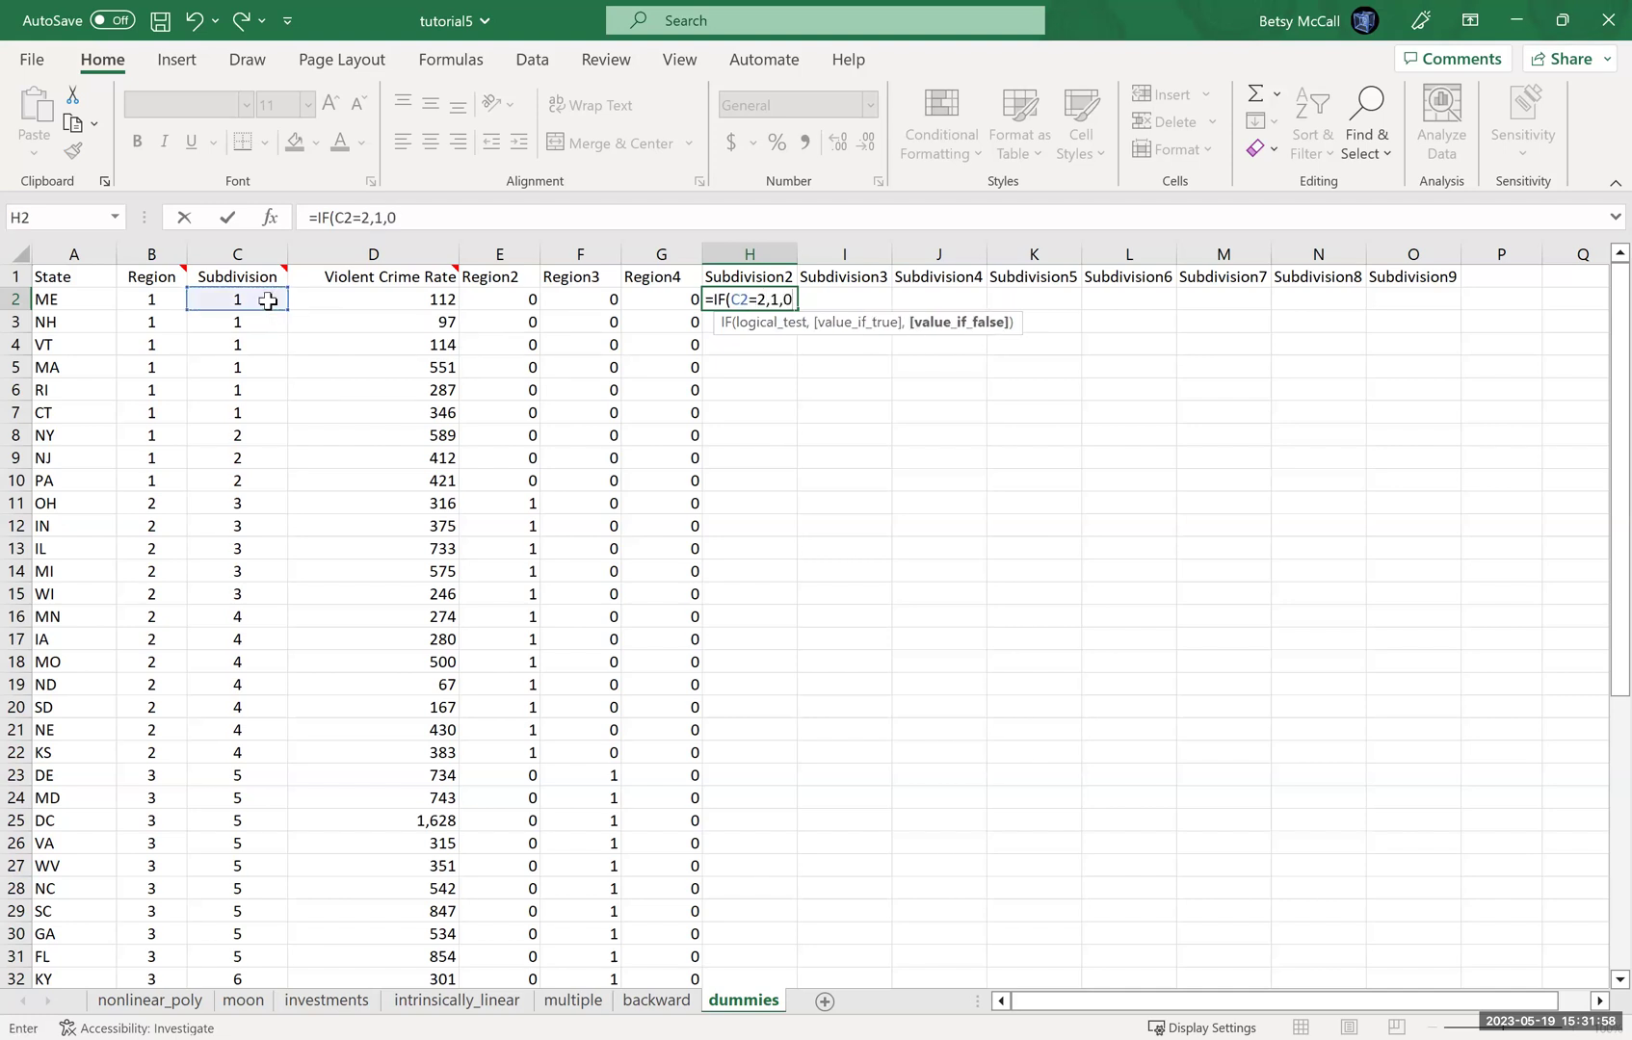
type("0")
key("Return")
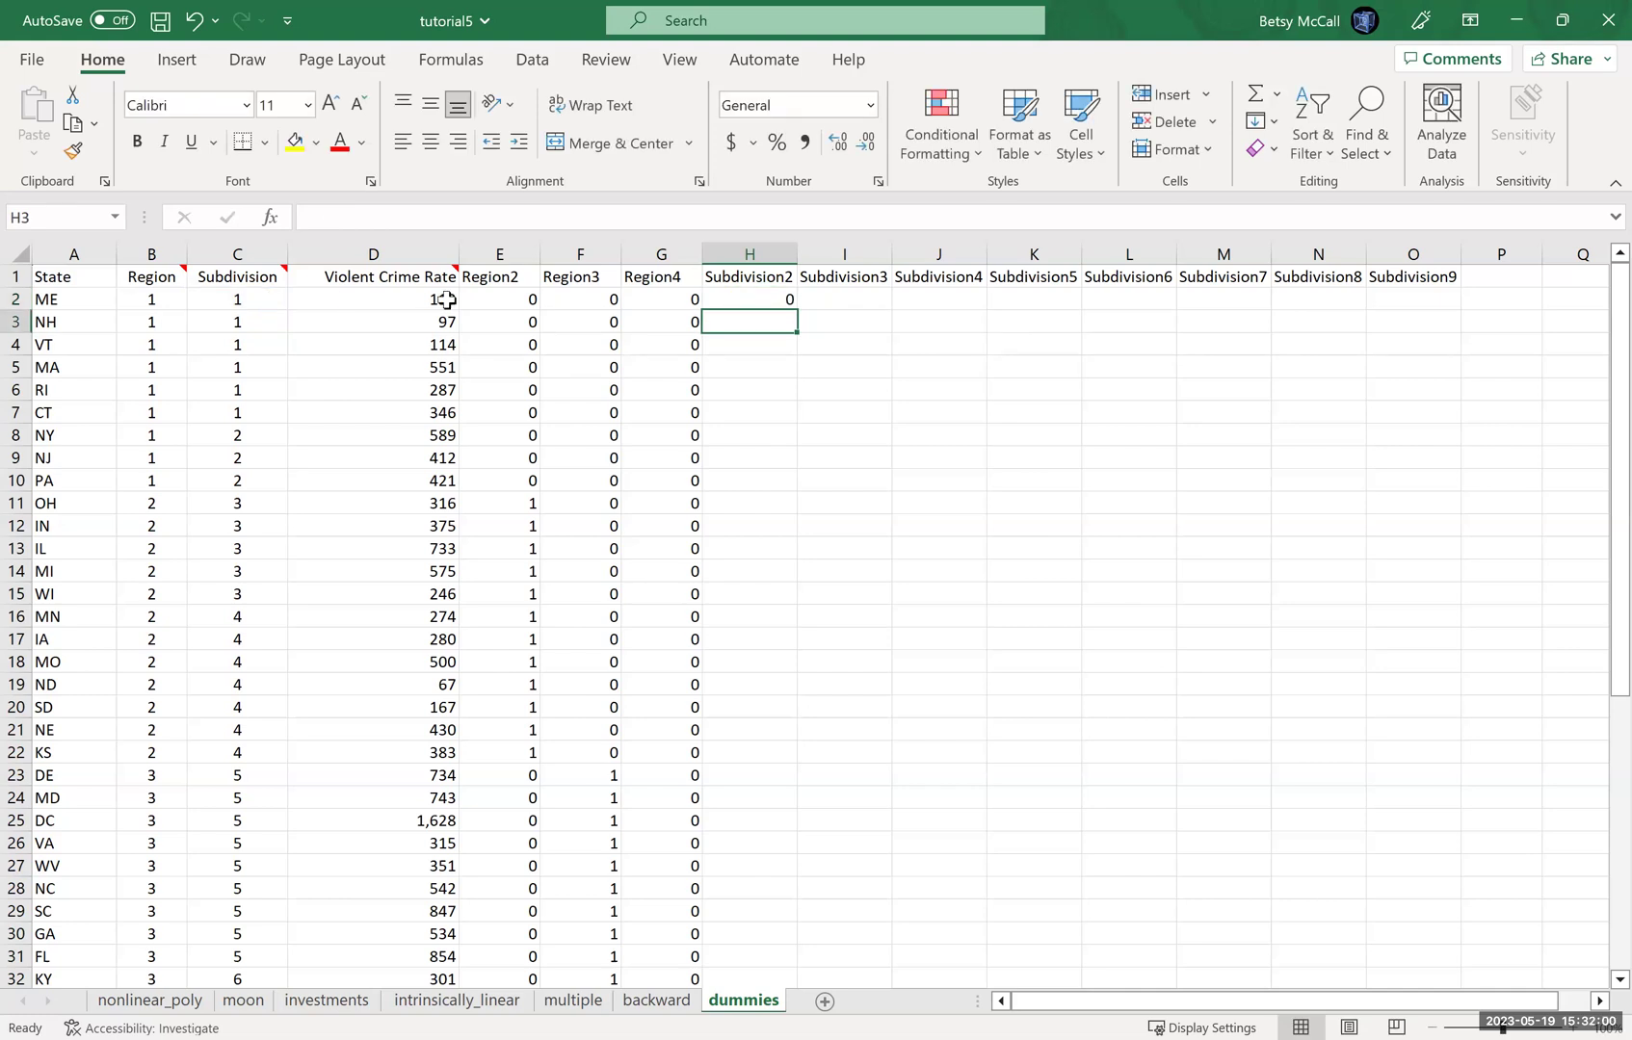
left_click(853, 300)
type("=")
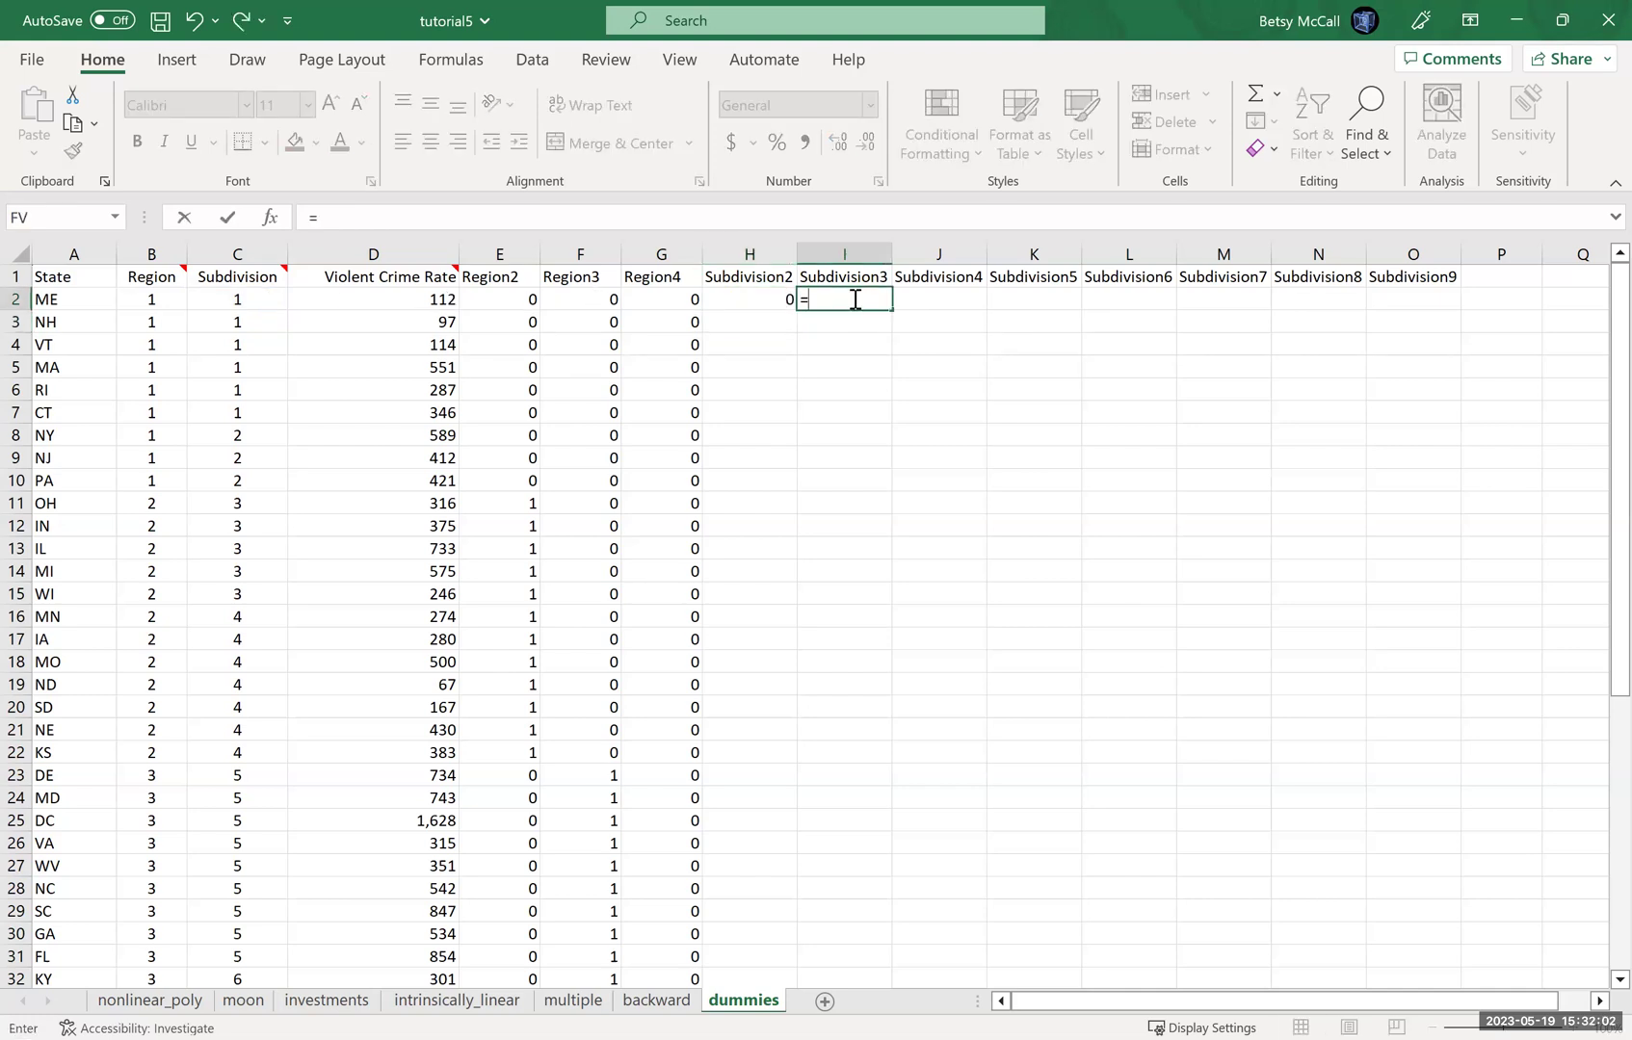
type("IF(")
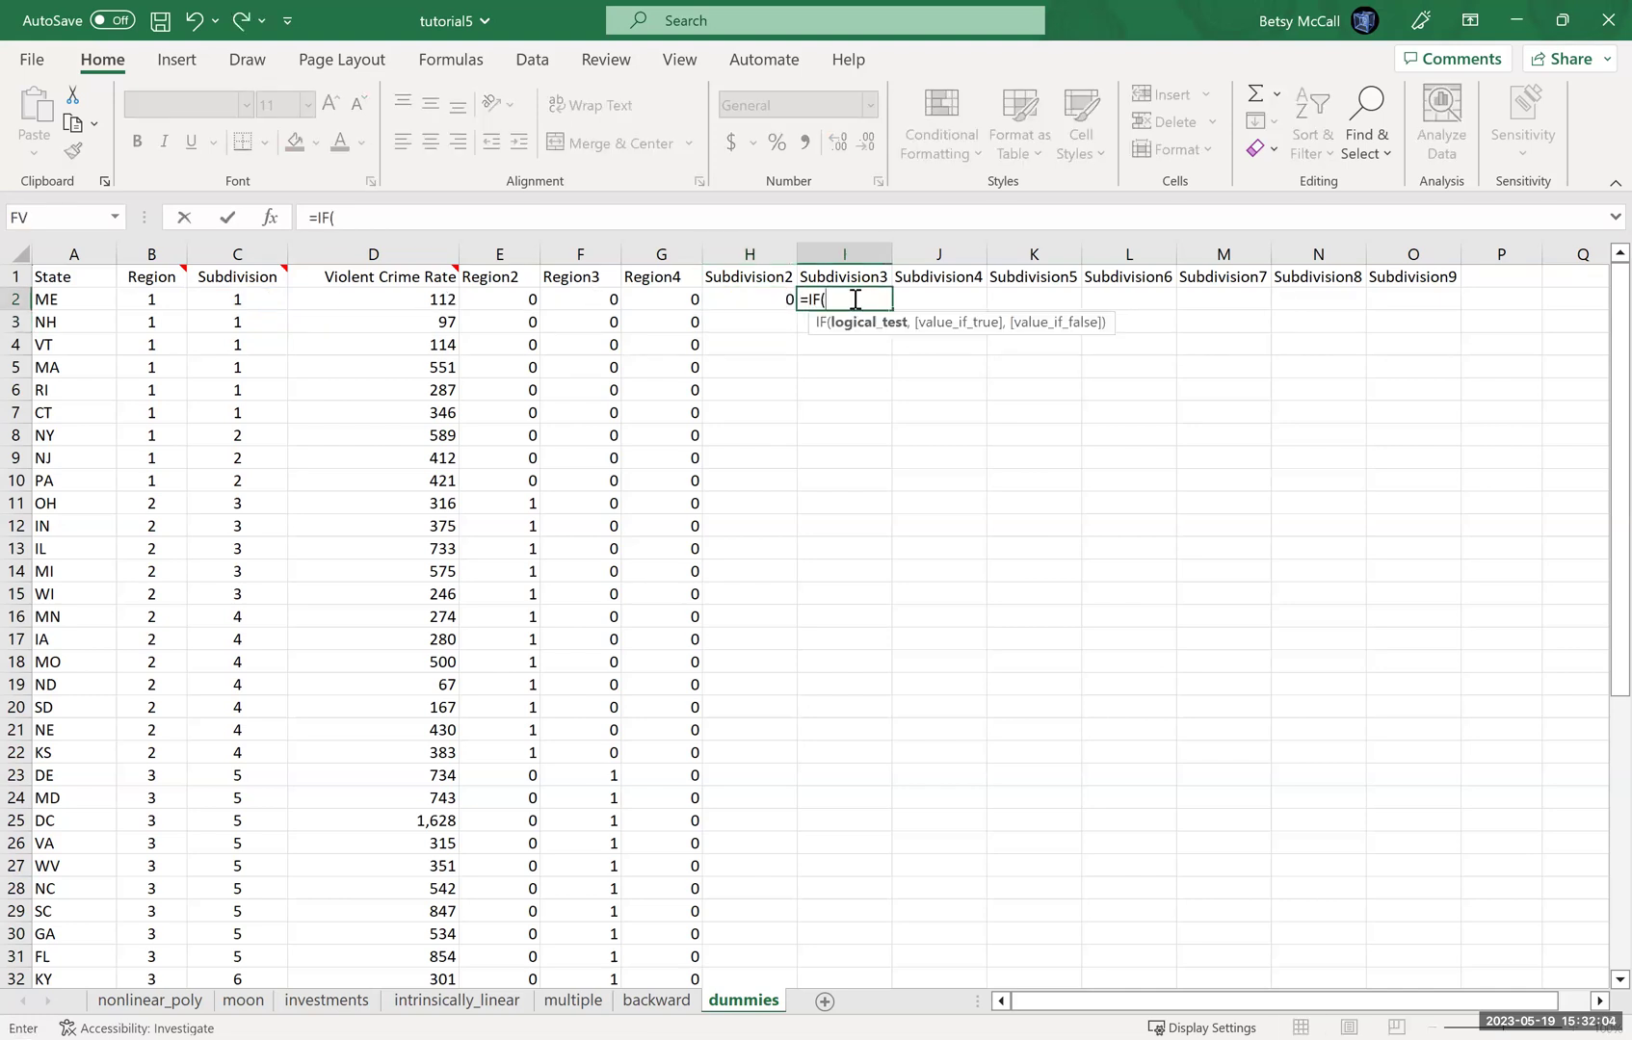
left_click(226, 301)
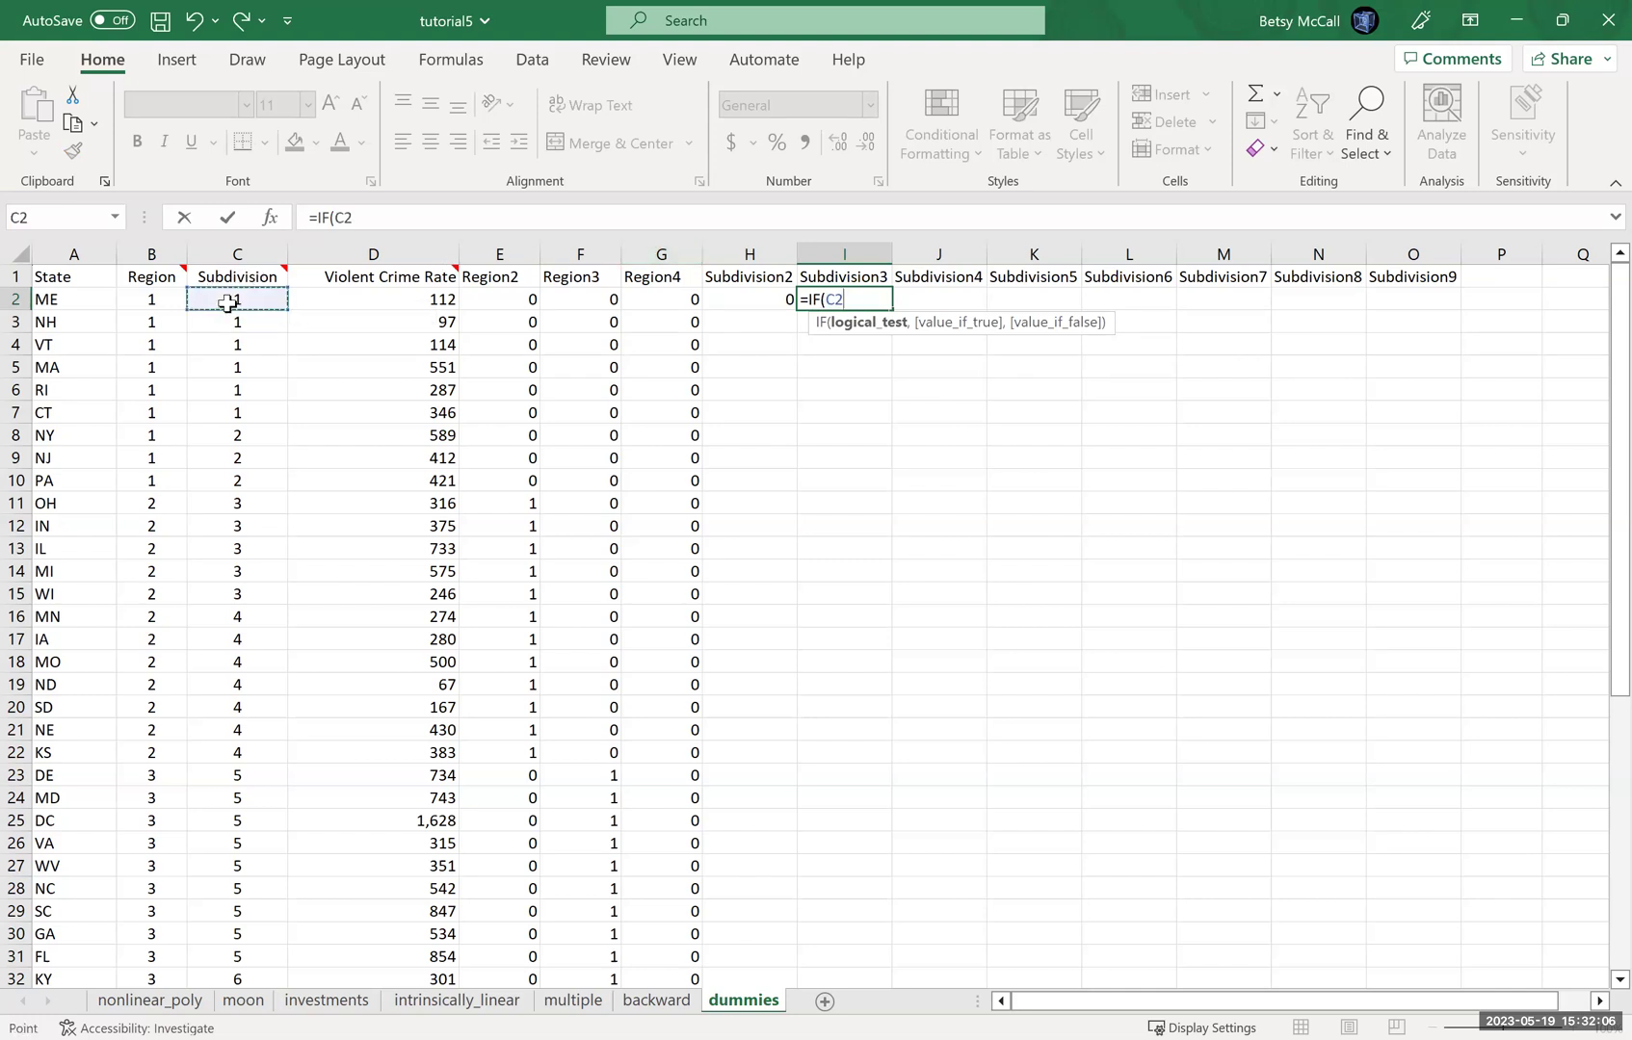
type("=")
type("3,1,0")
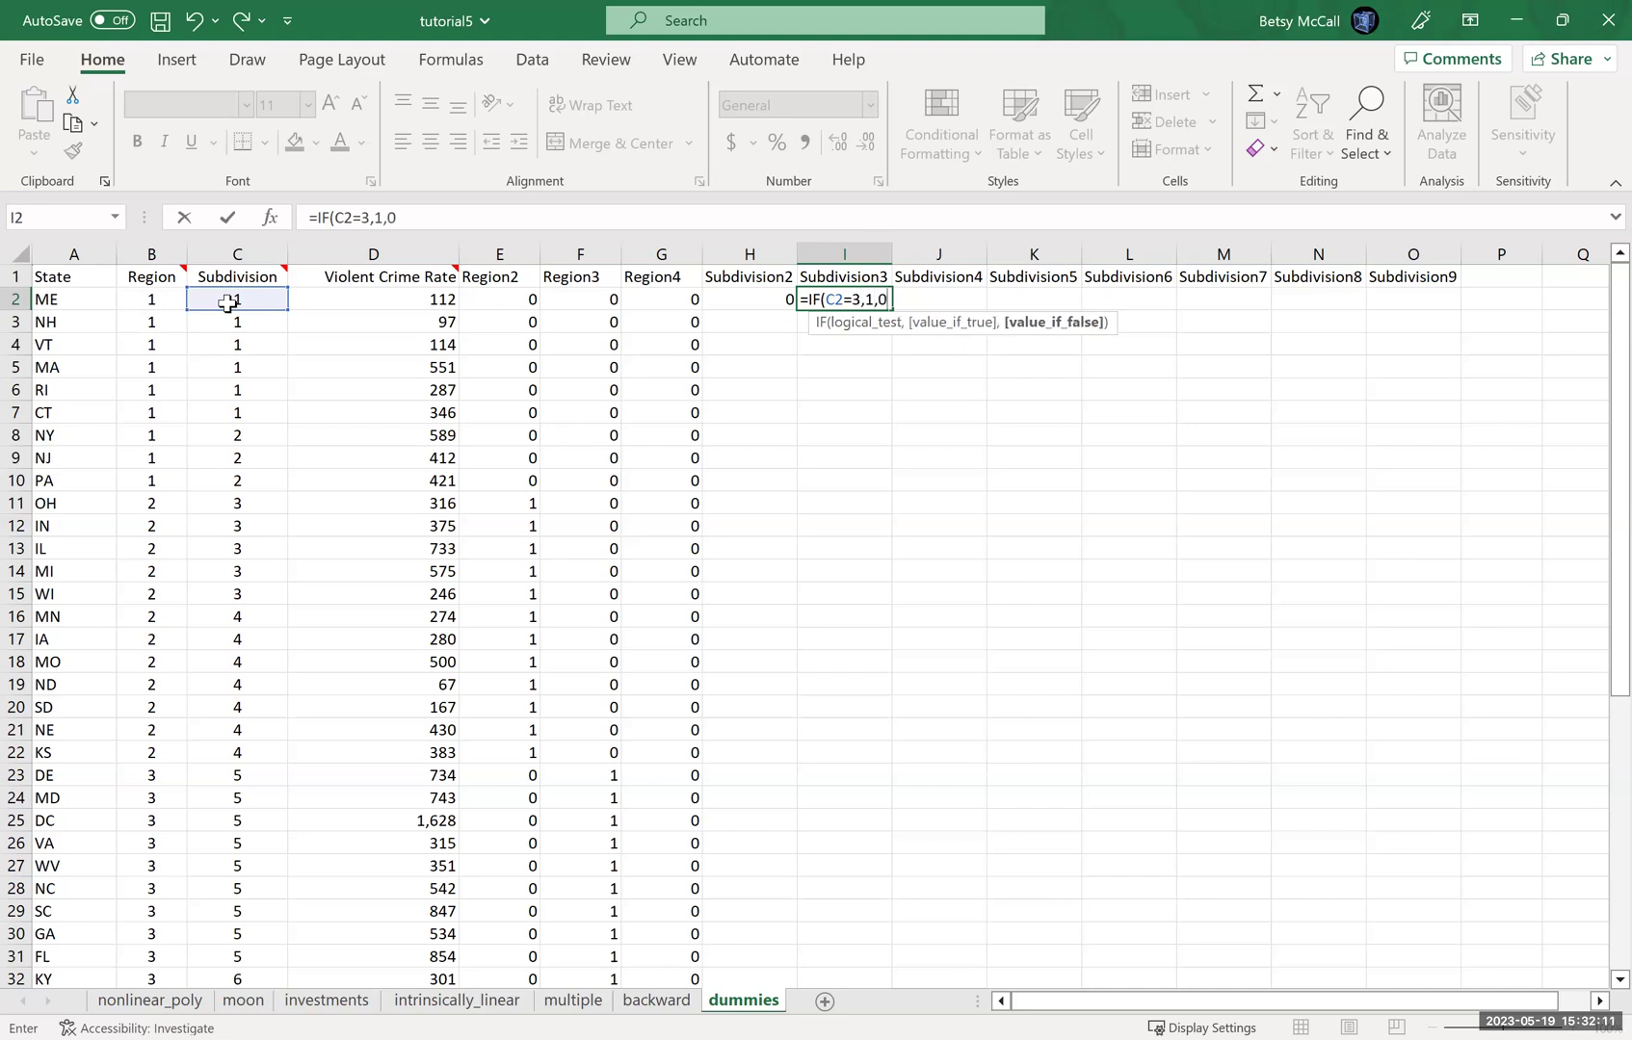
key("Return")
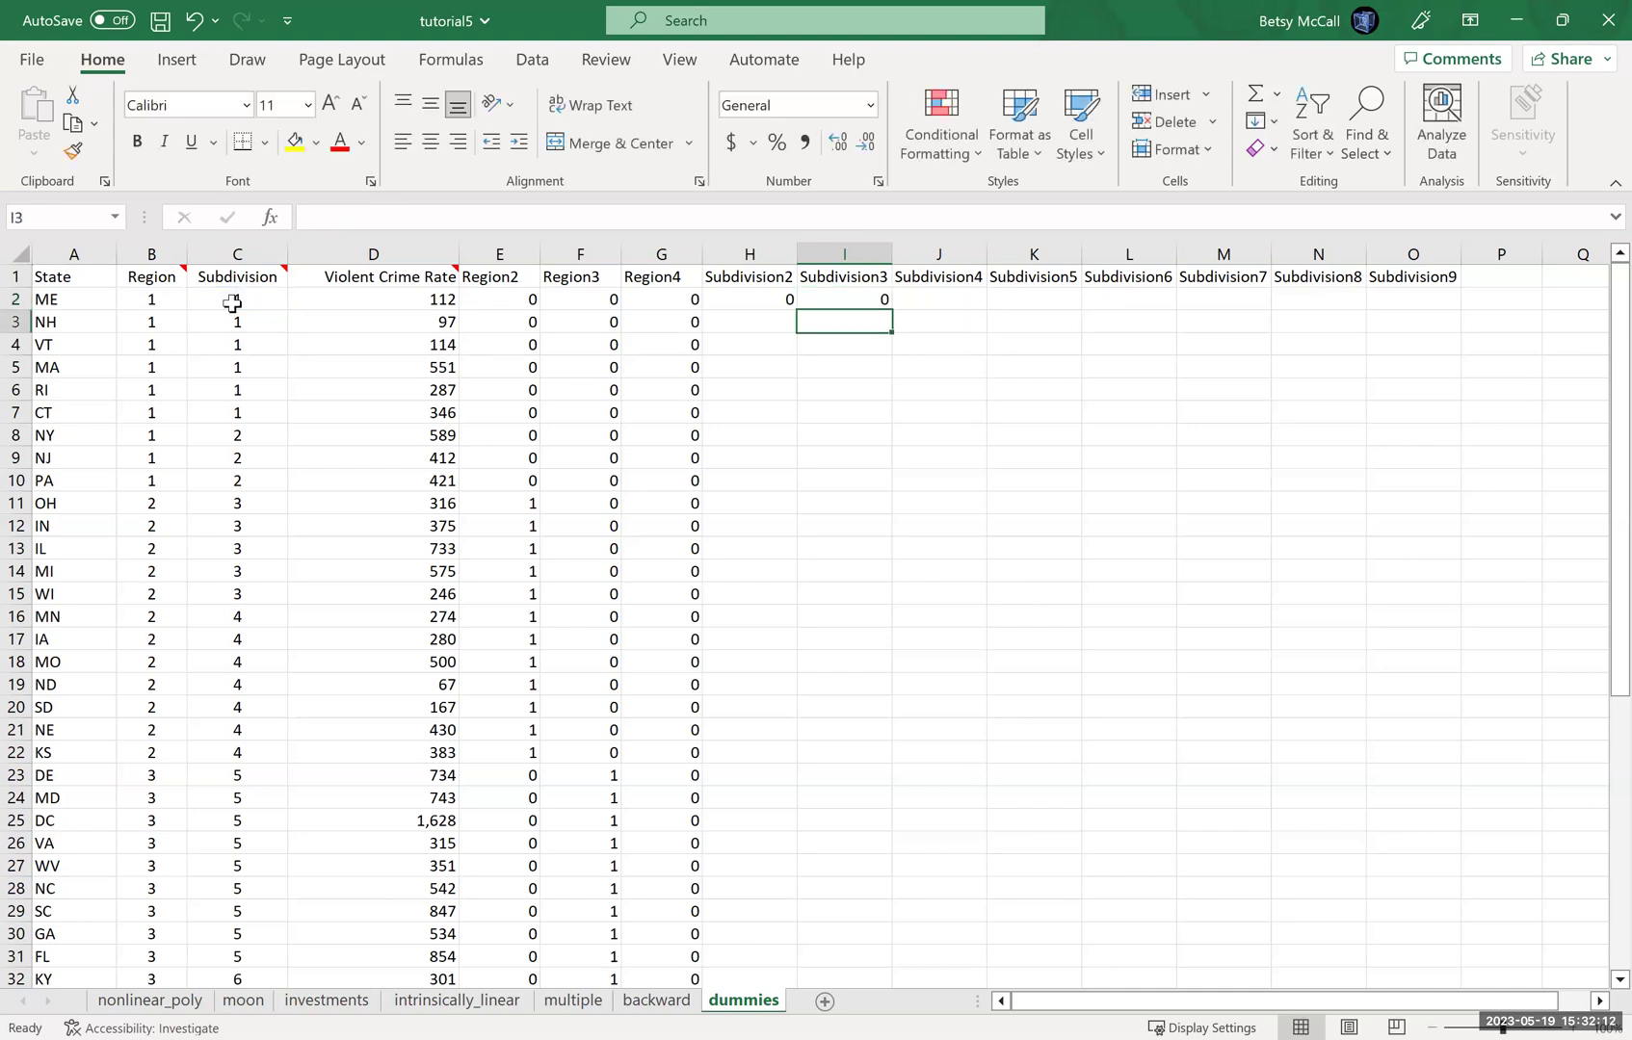
Type =IF(C2=4,1,0) in J2 and copy the formula text from the formula bar.
left_click(951, 303)
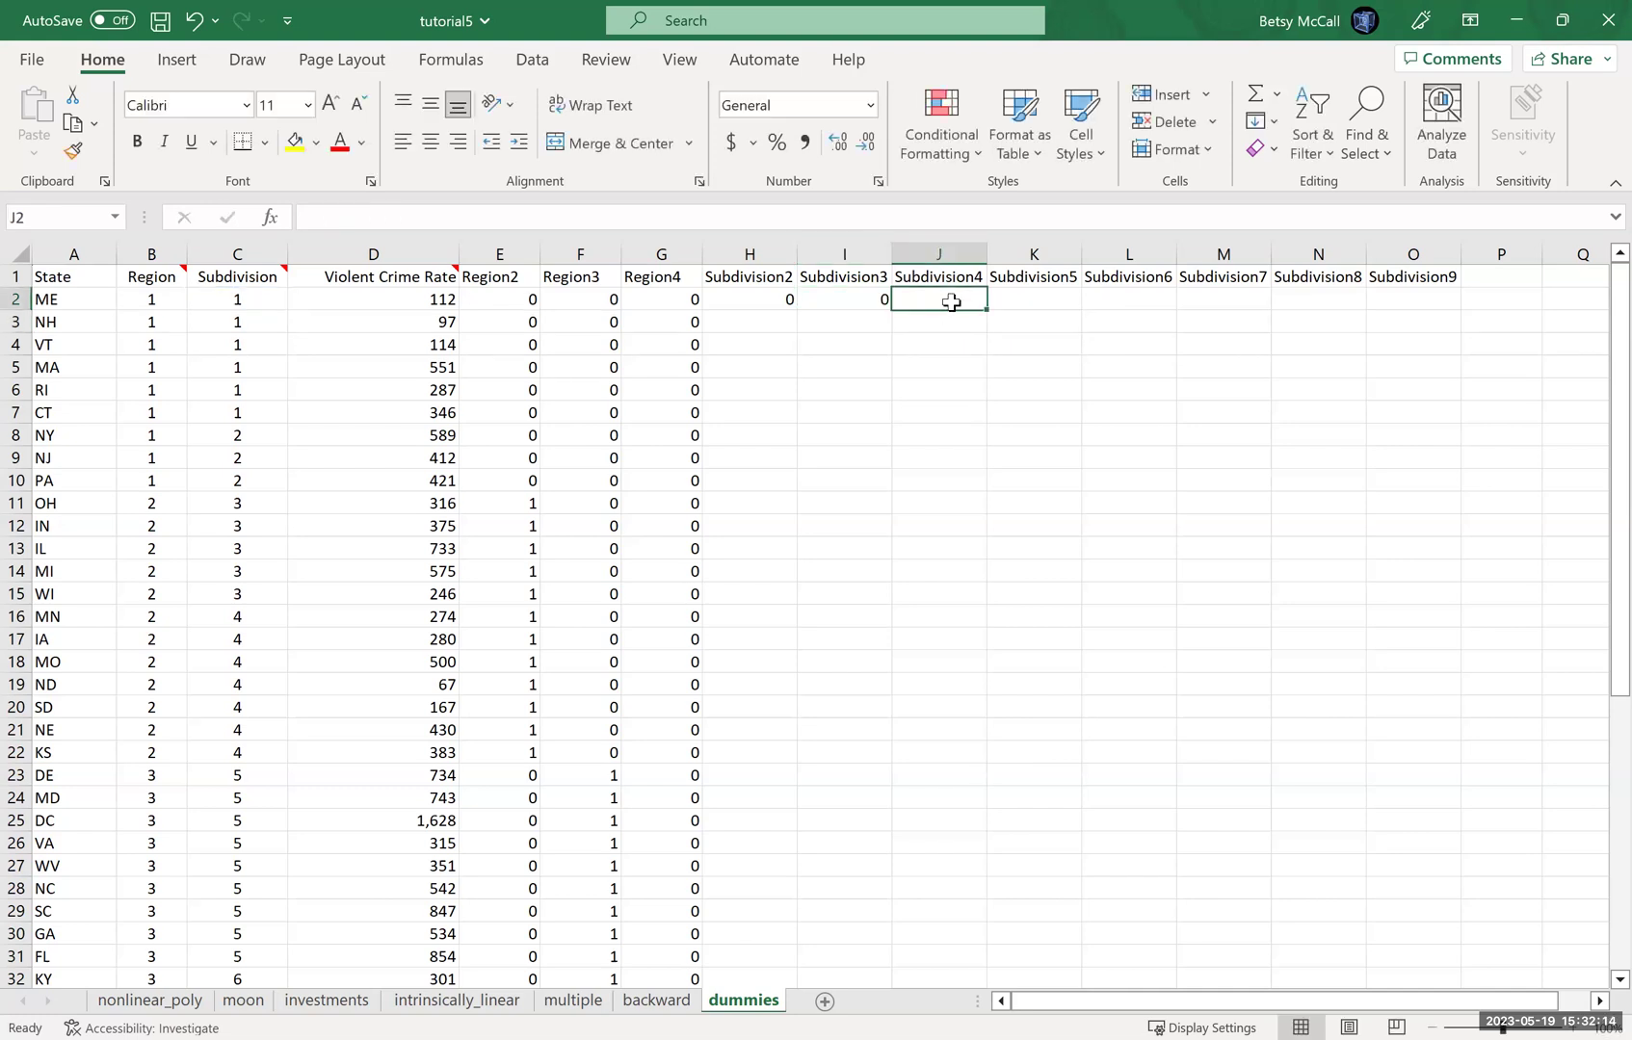
type("=I")
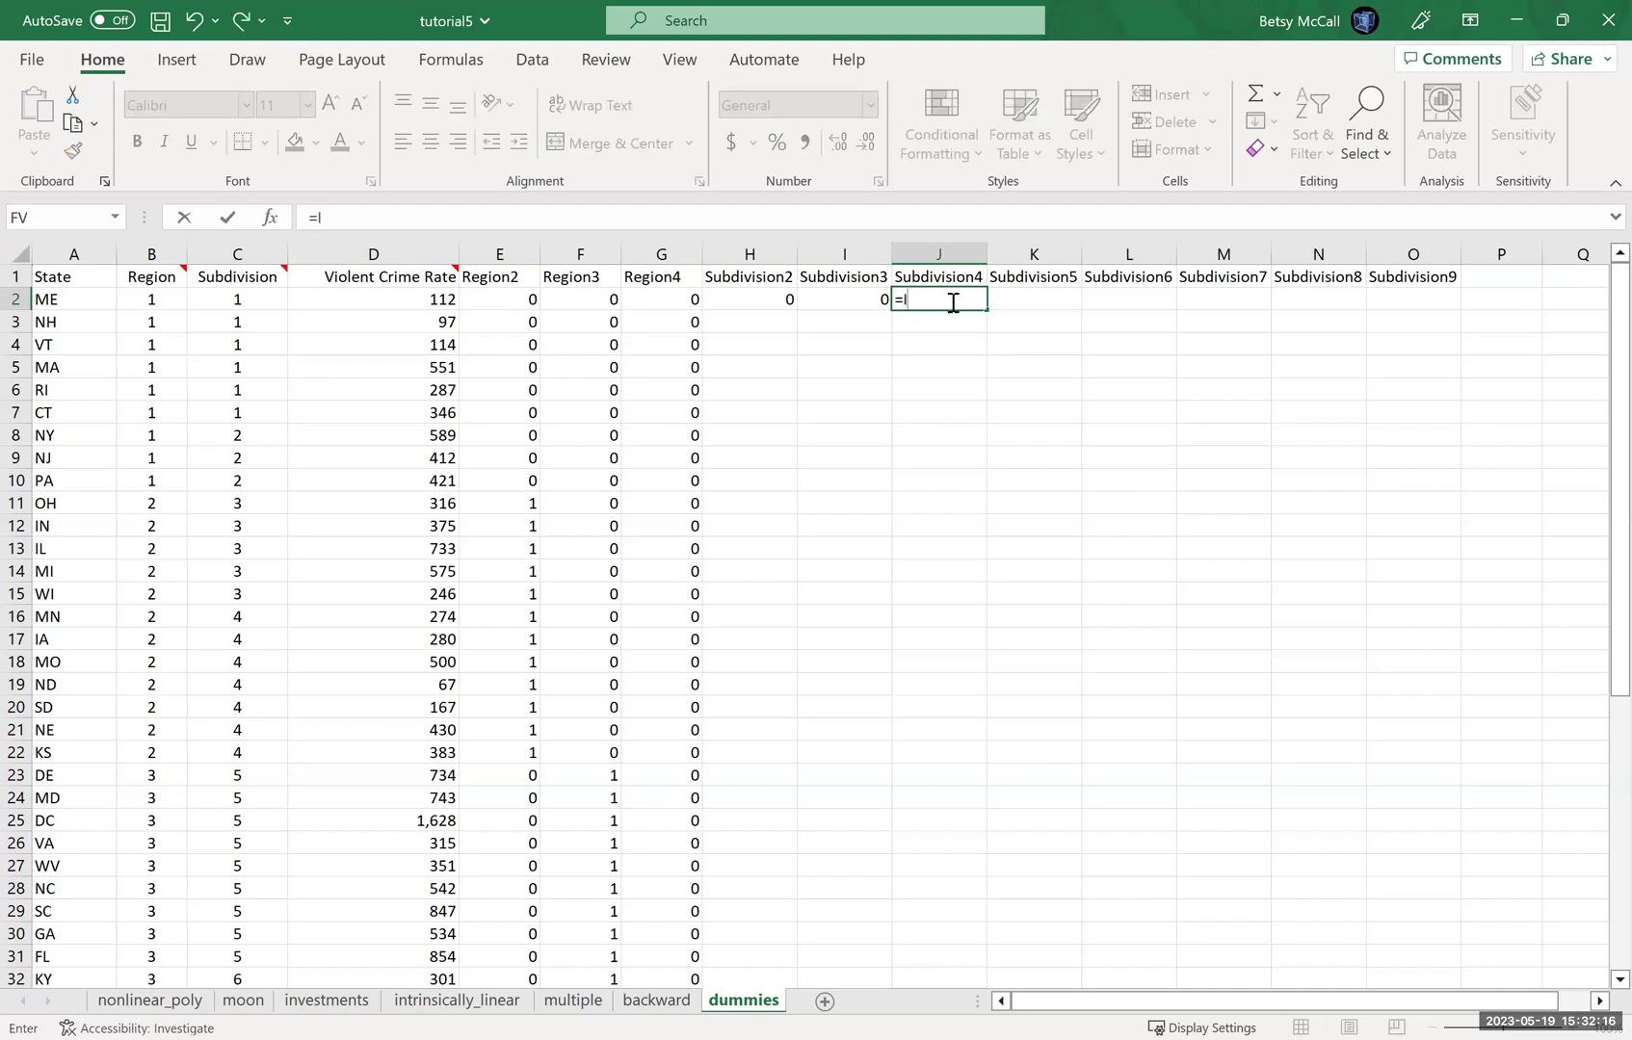
type("F(")
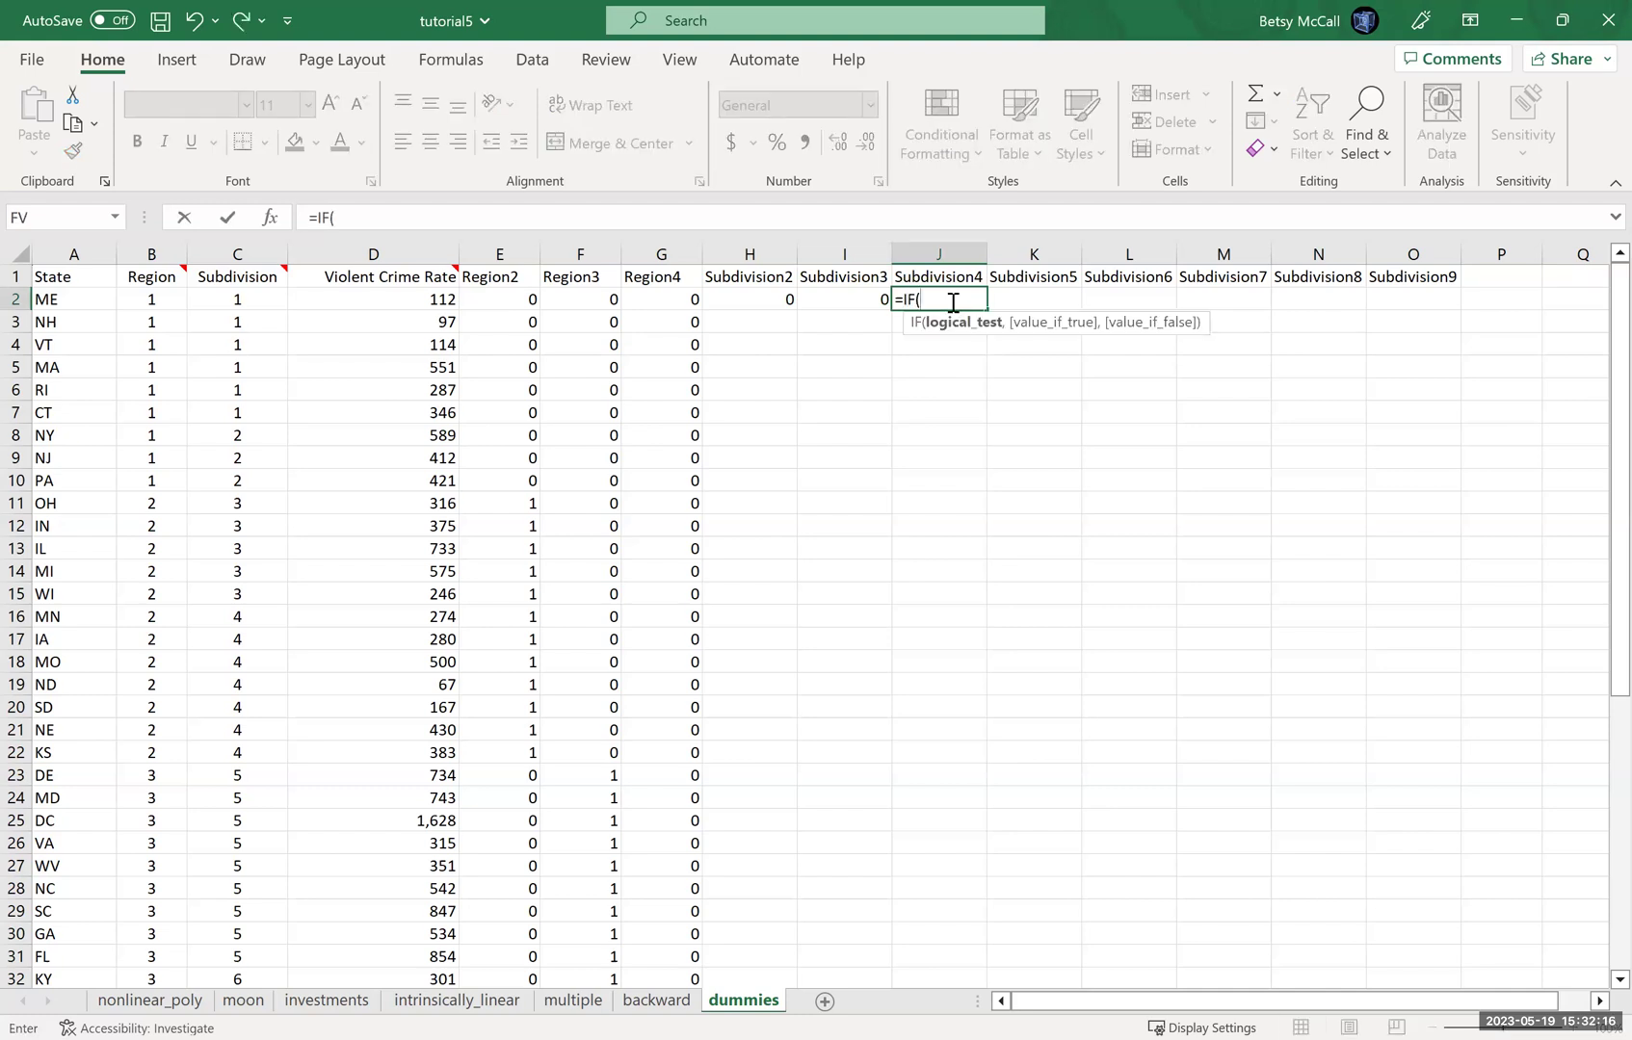
left_click(268, 300)
type("=4")
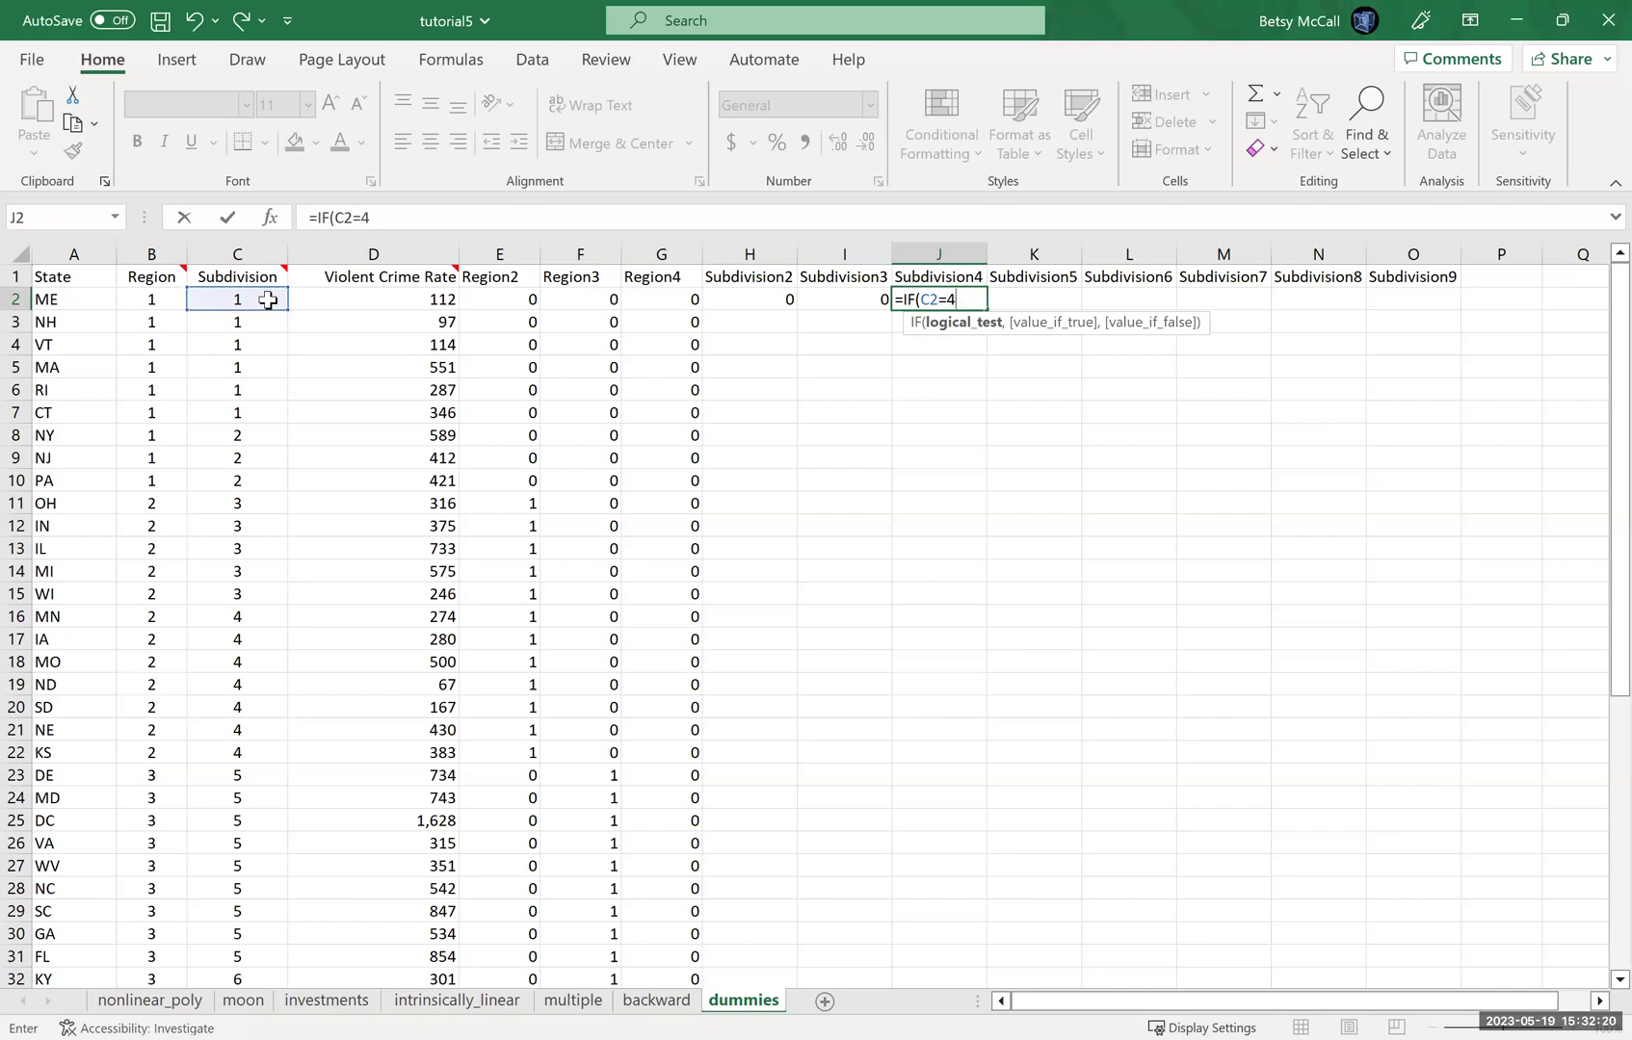
type(",1,")
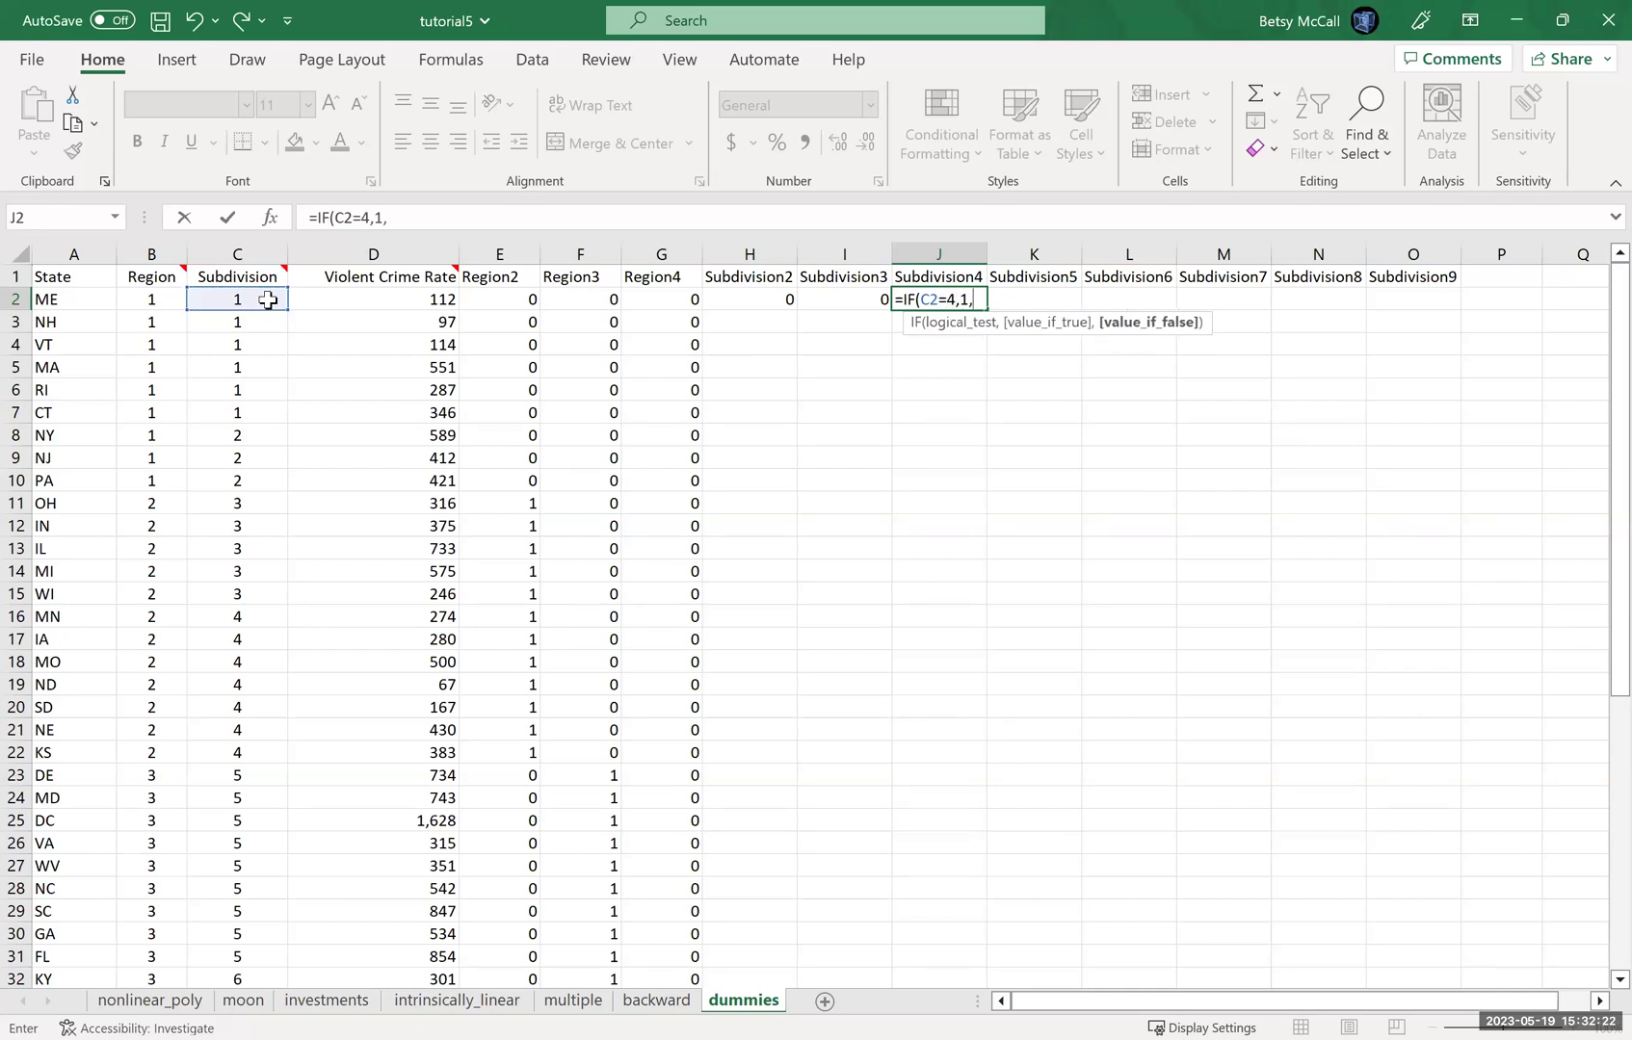
type("0)")
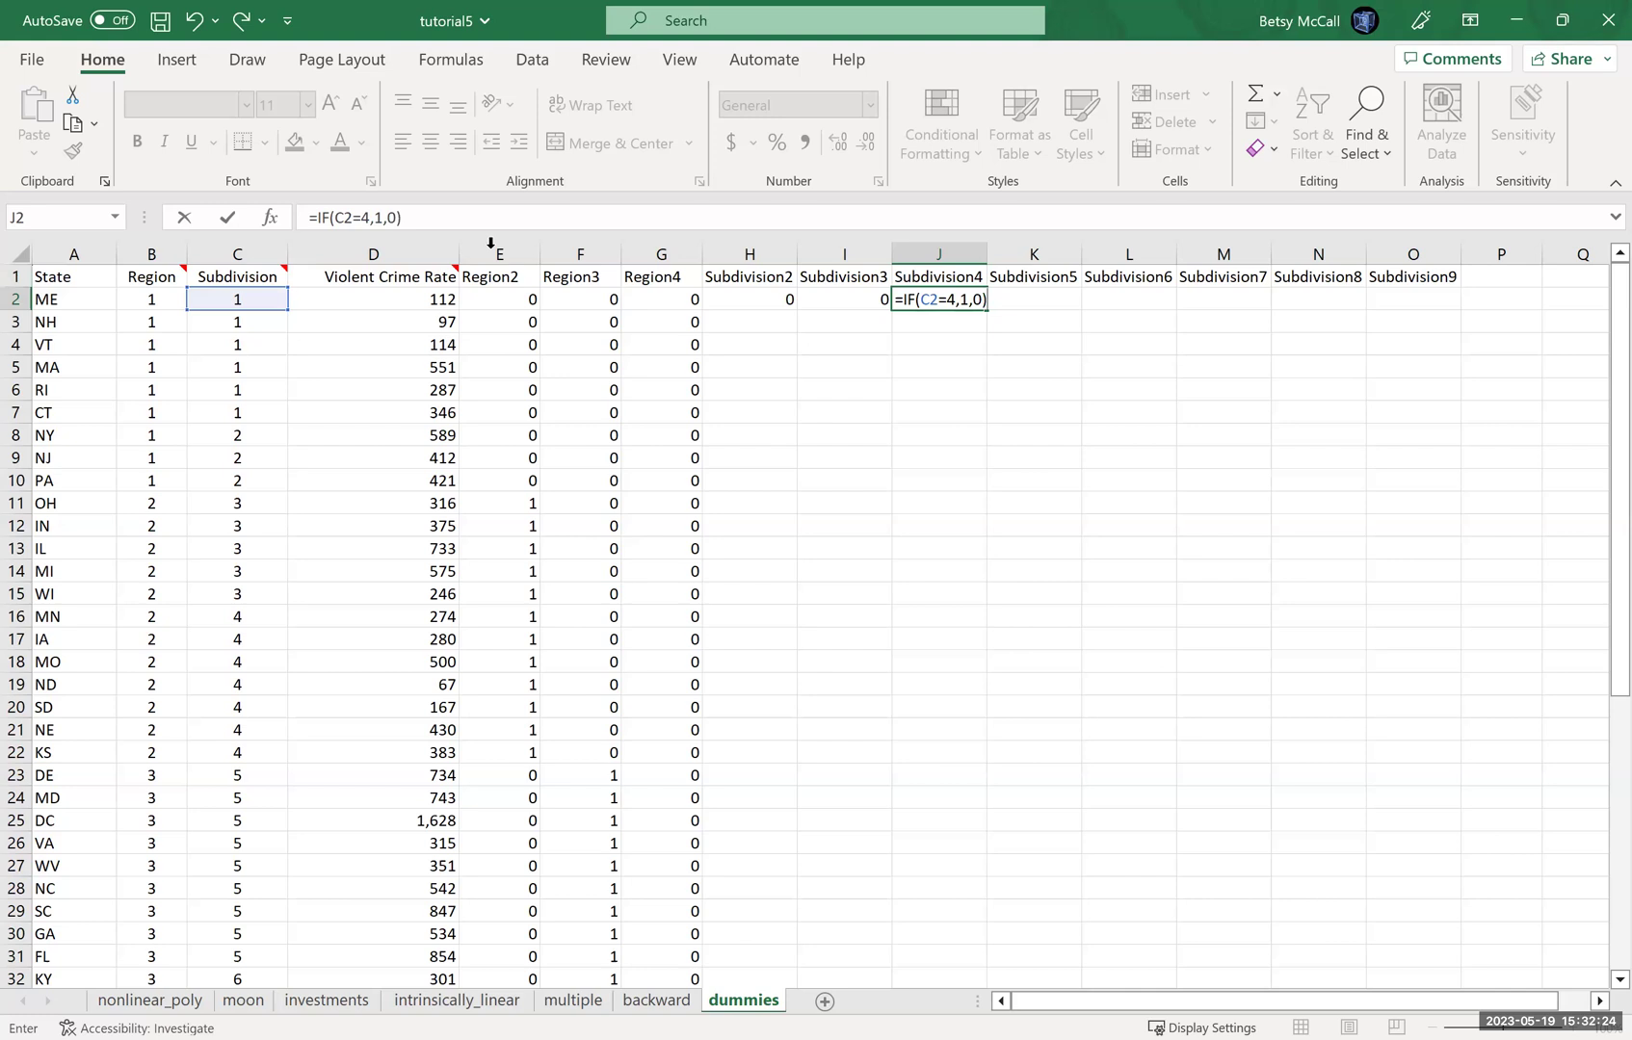
left_click_drag(440, 222, 293, 221)
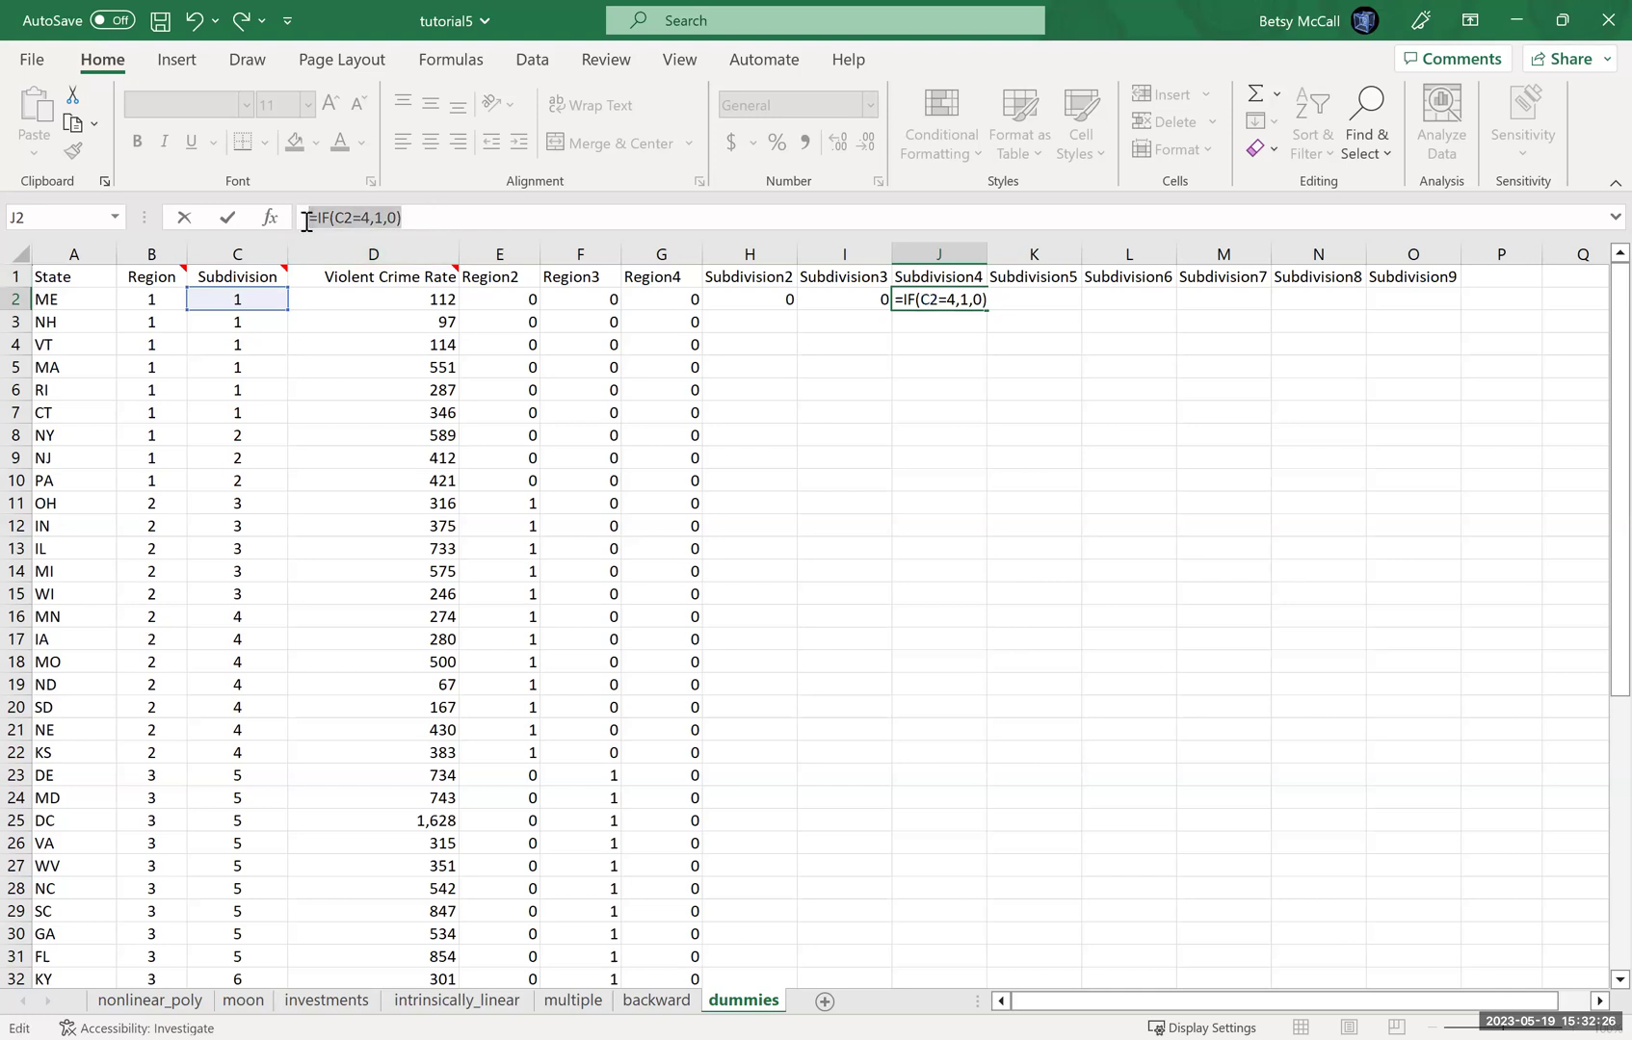
key("ctrl+c")
Commit J2, then paste the formula into K2 and L2 with the test changed to 5 and 6.
key("Return")
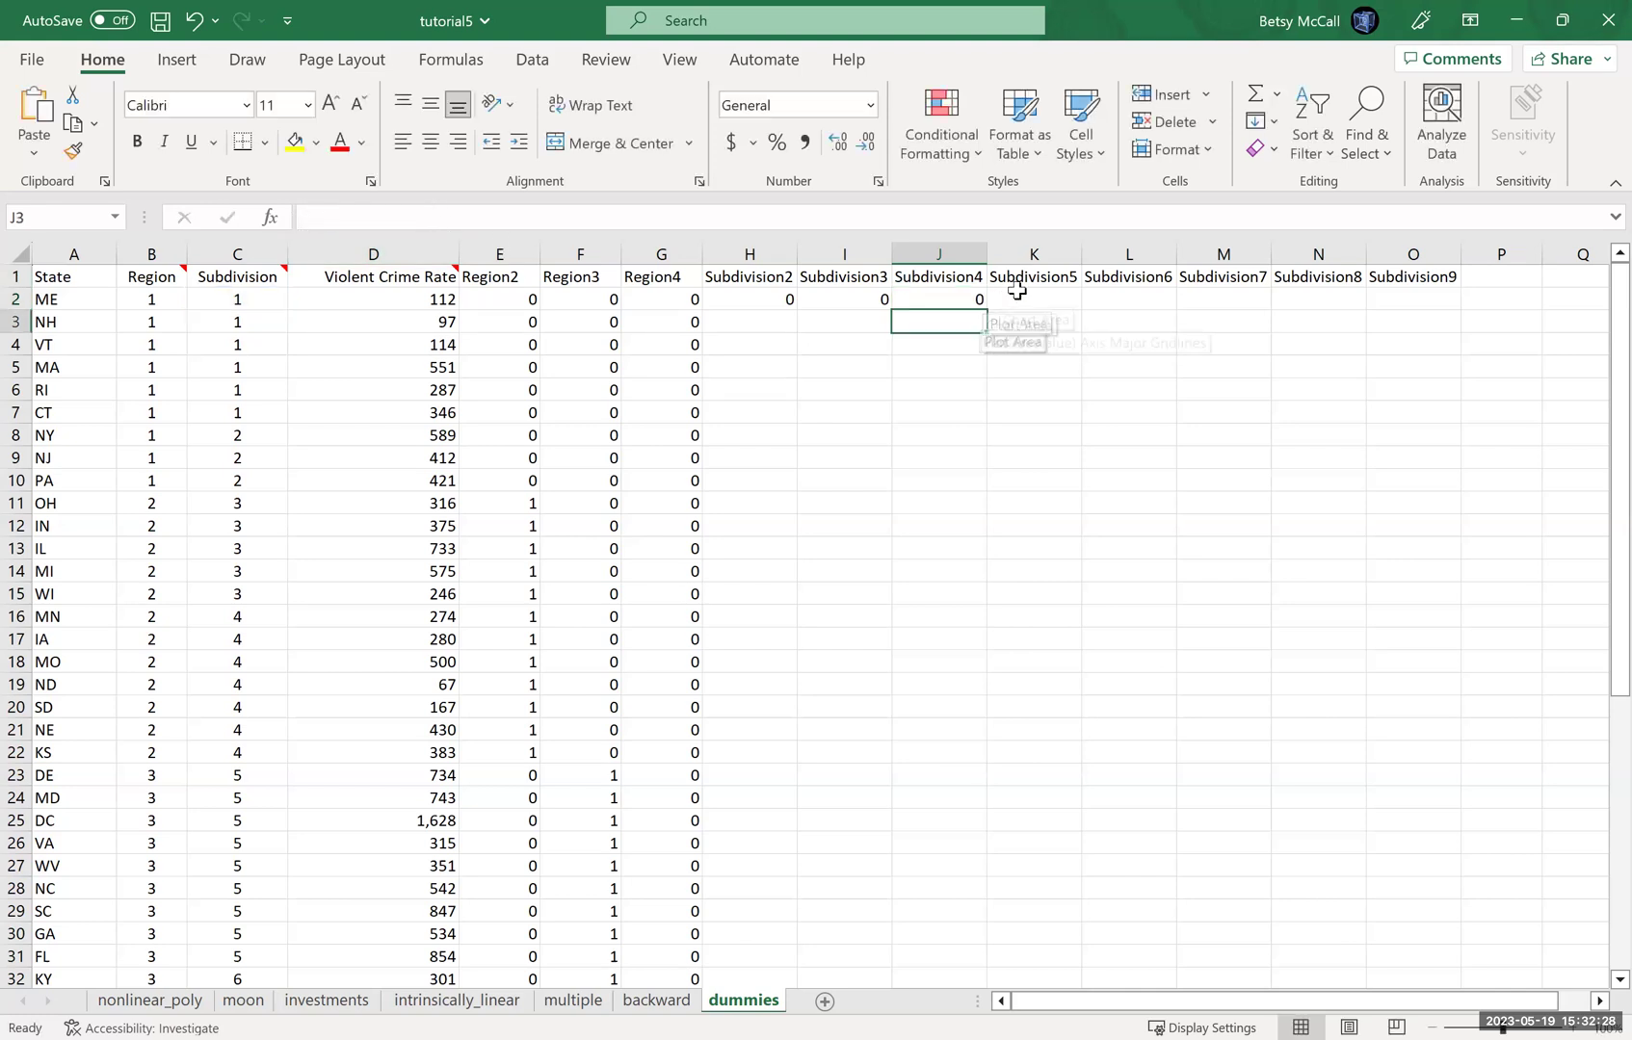
left_click(1017, 298)
key("ctrl+v")
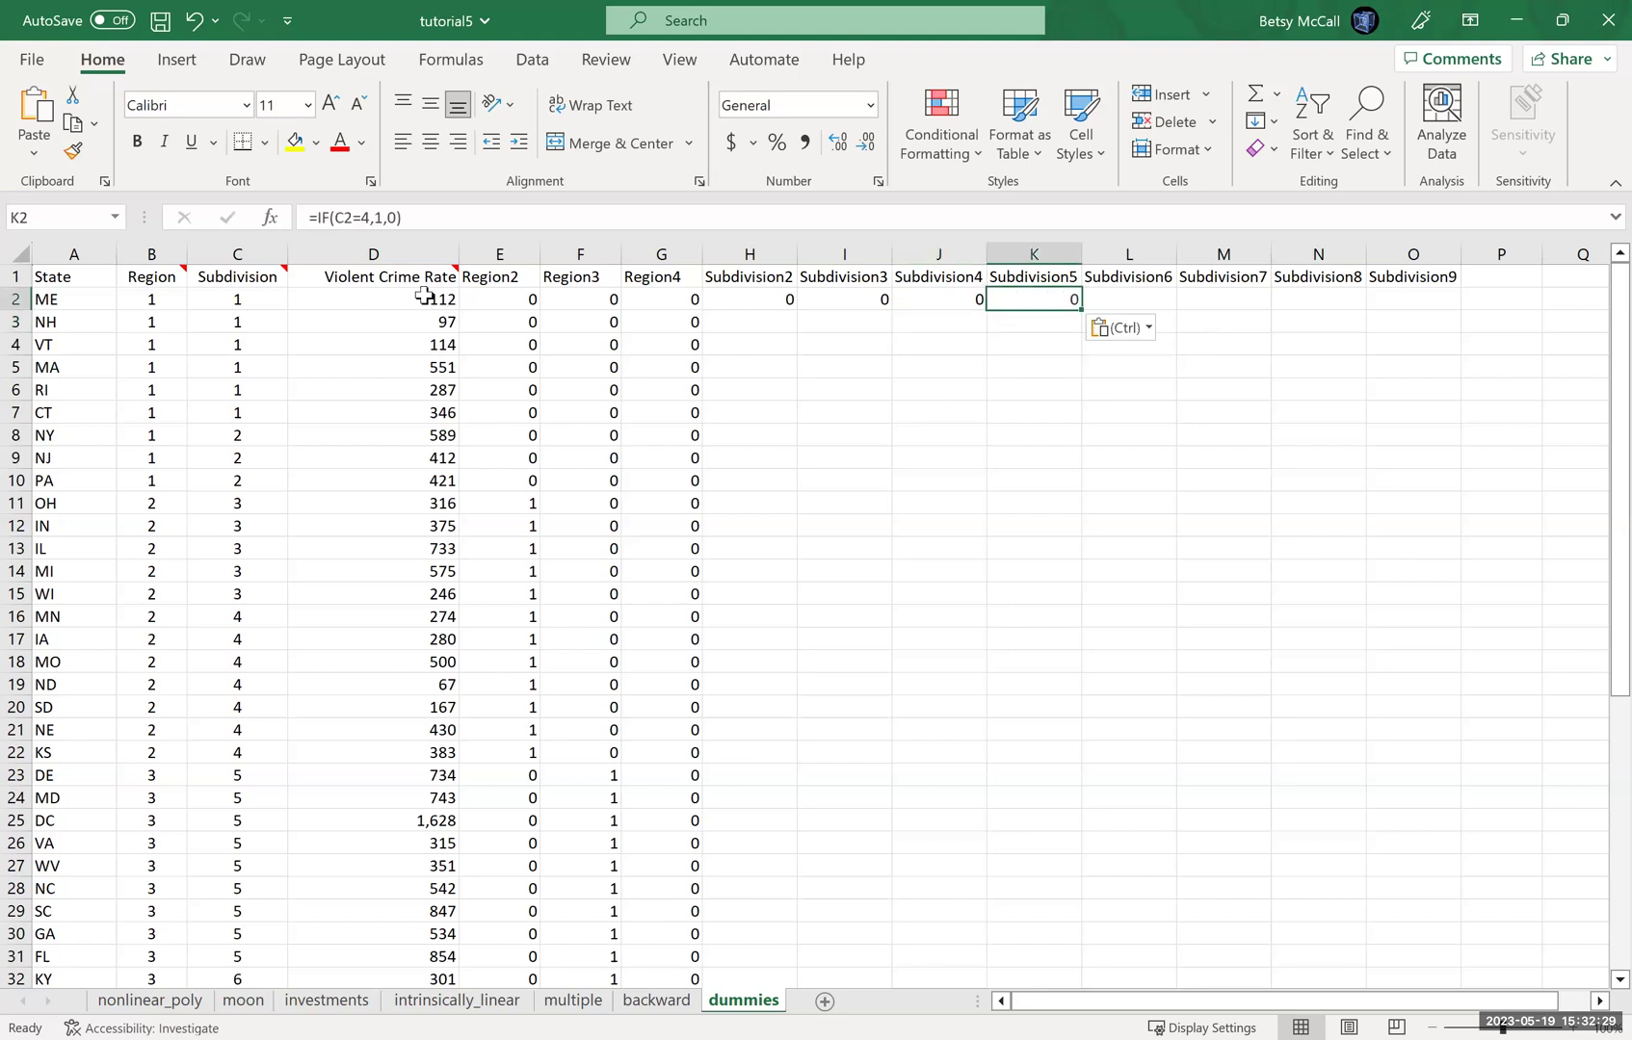
double_click(369, 217)
type("5")
key("Return")
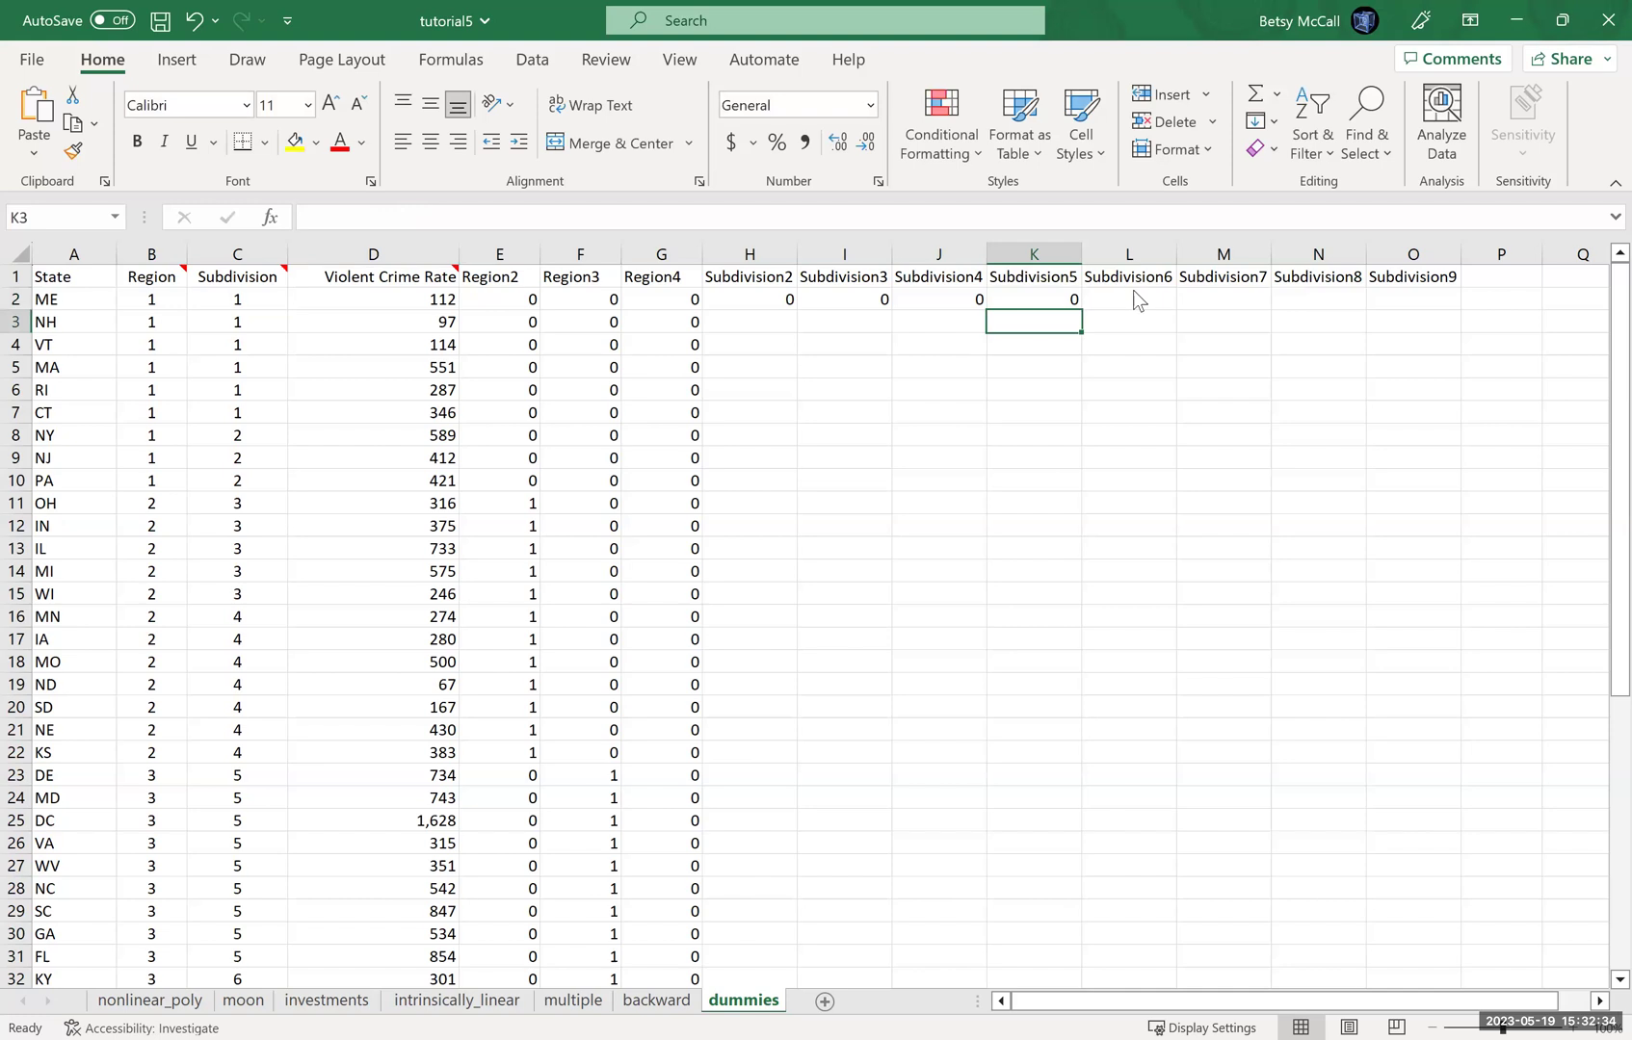
left_click(1122, 298)
left_click(448, 219)
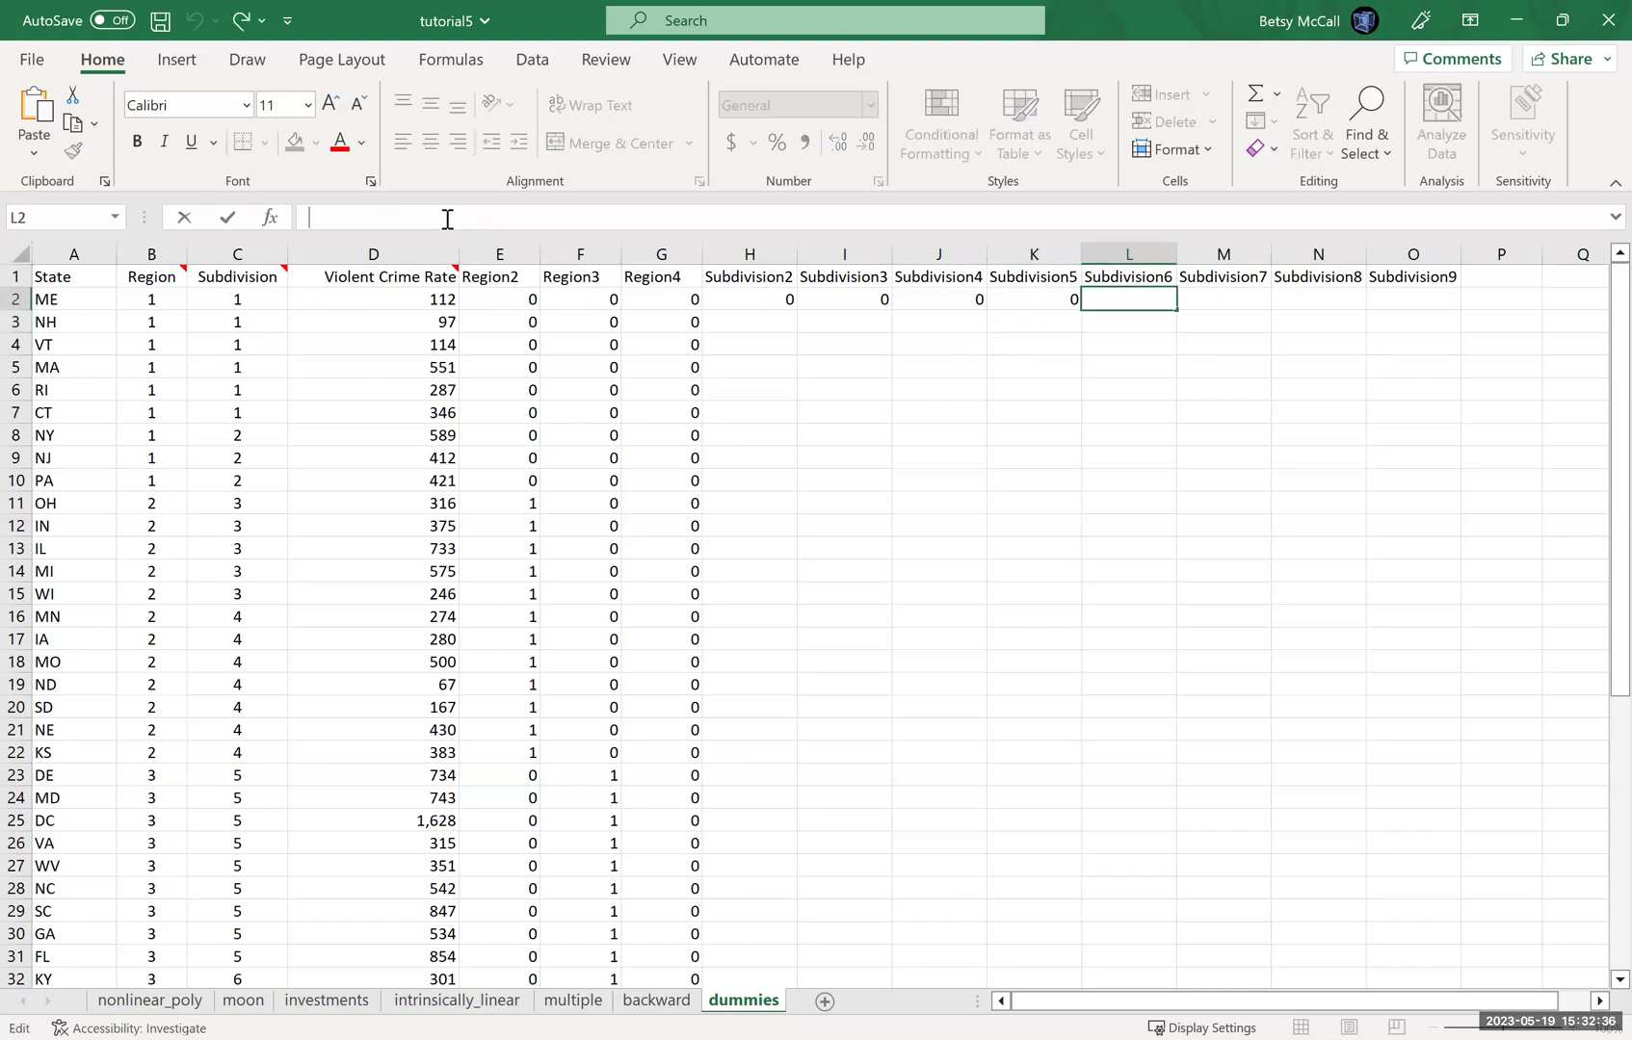
key("ctrl+v")
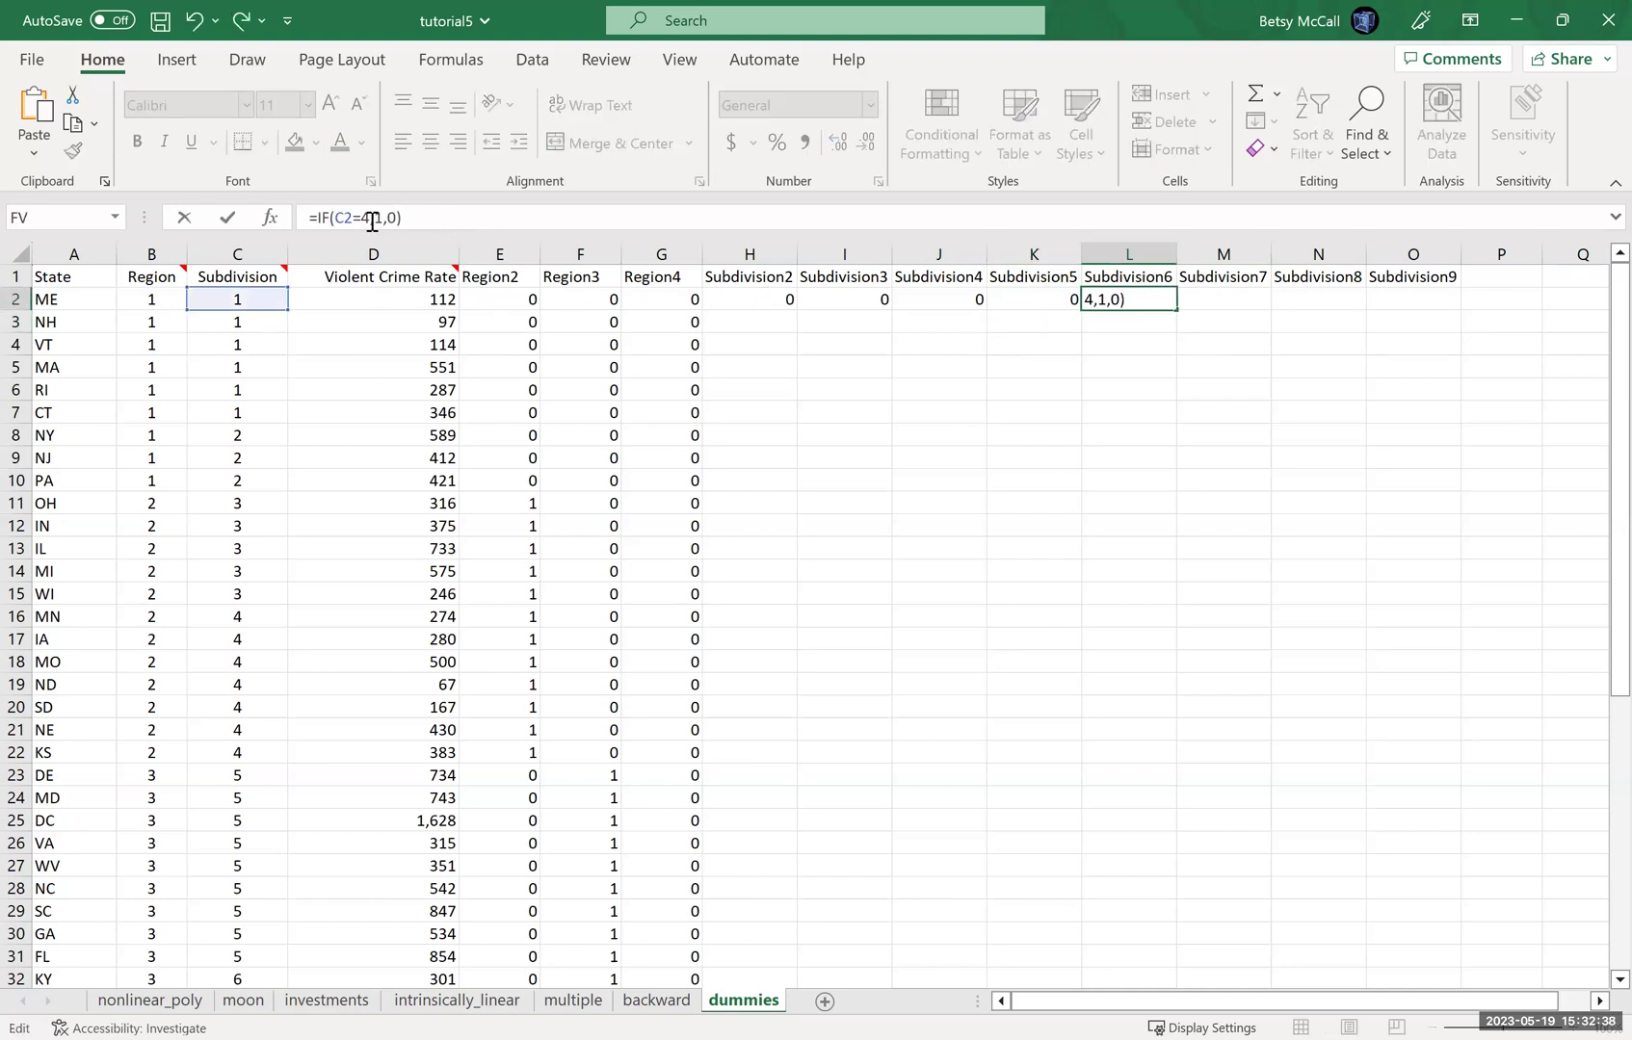
double_click(370, 218)
type("6")
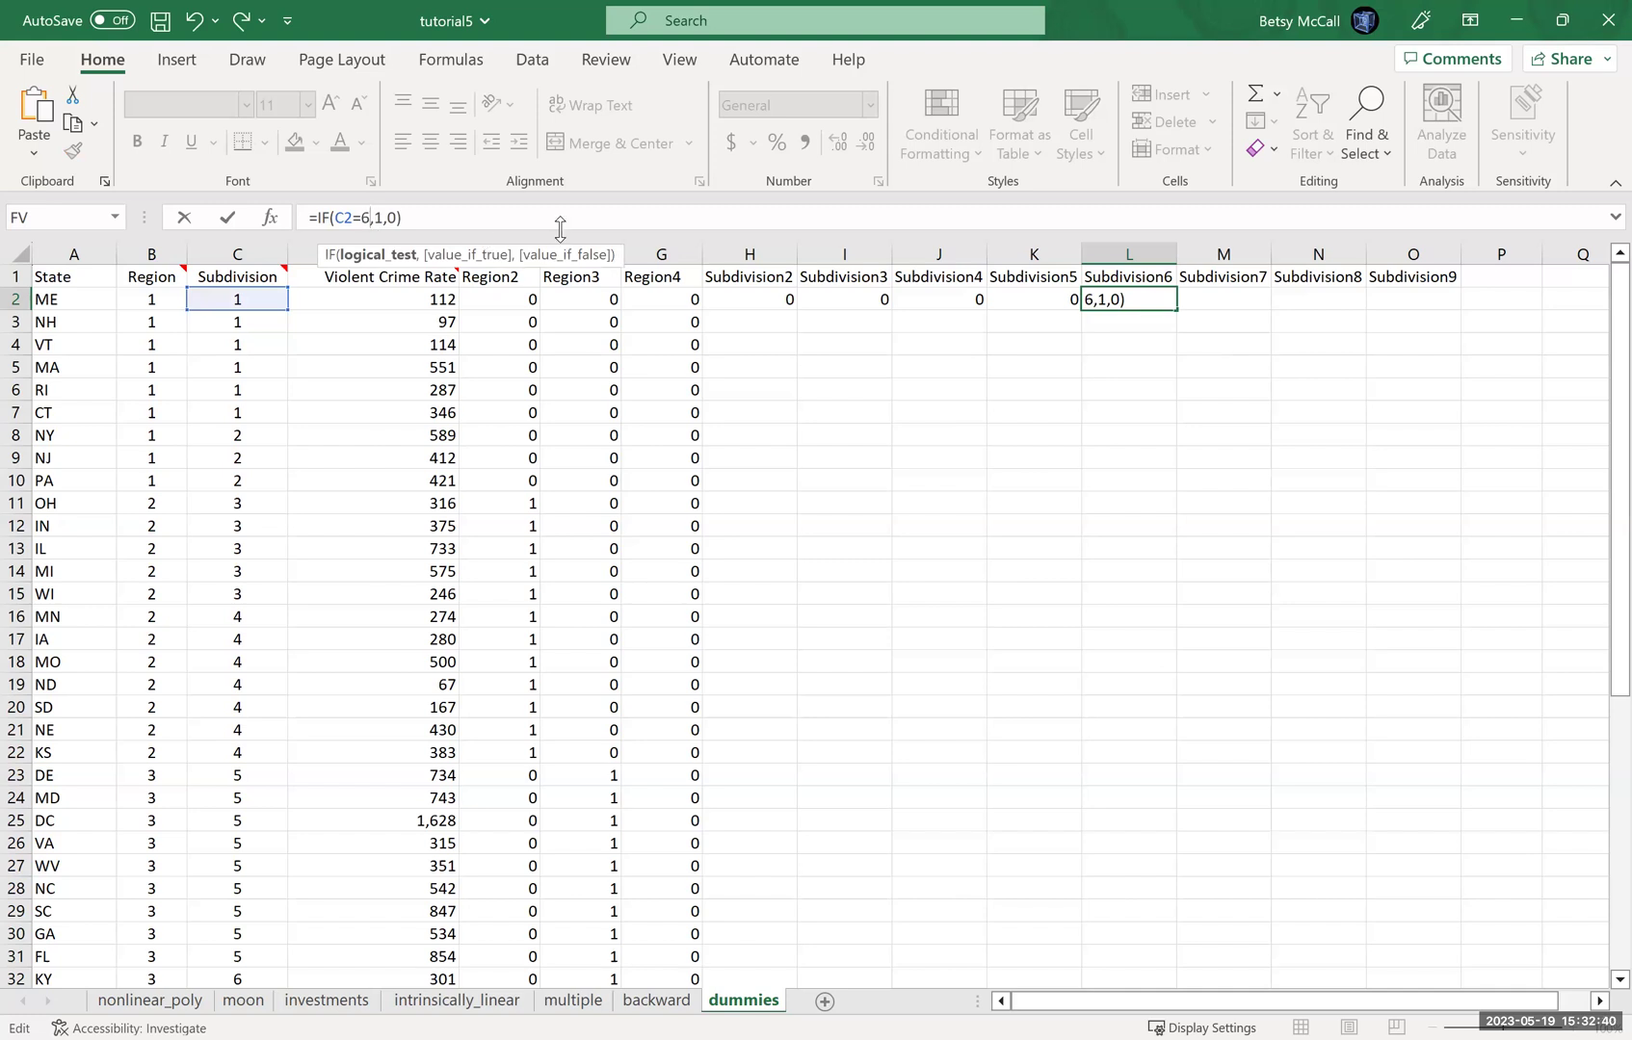
left_click(1231, 303)
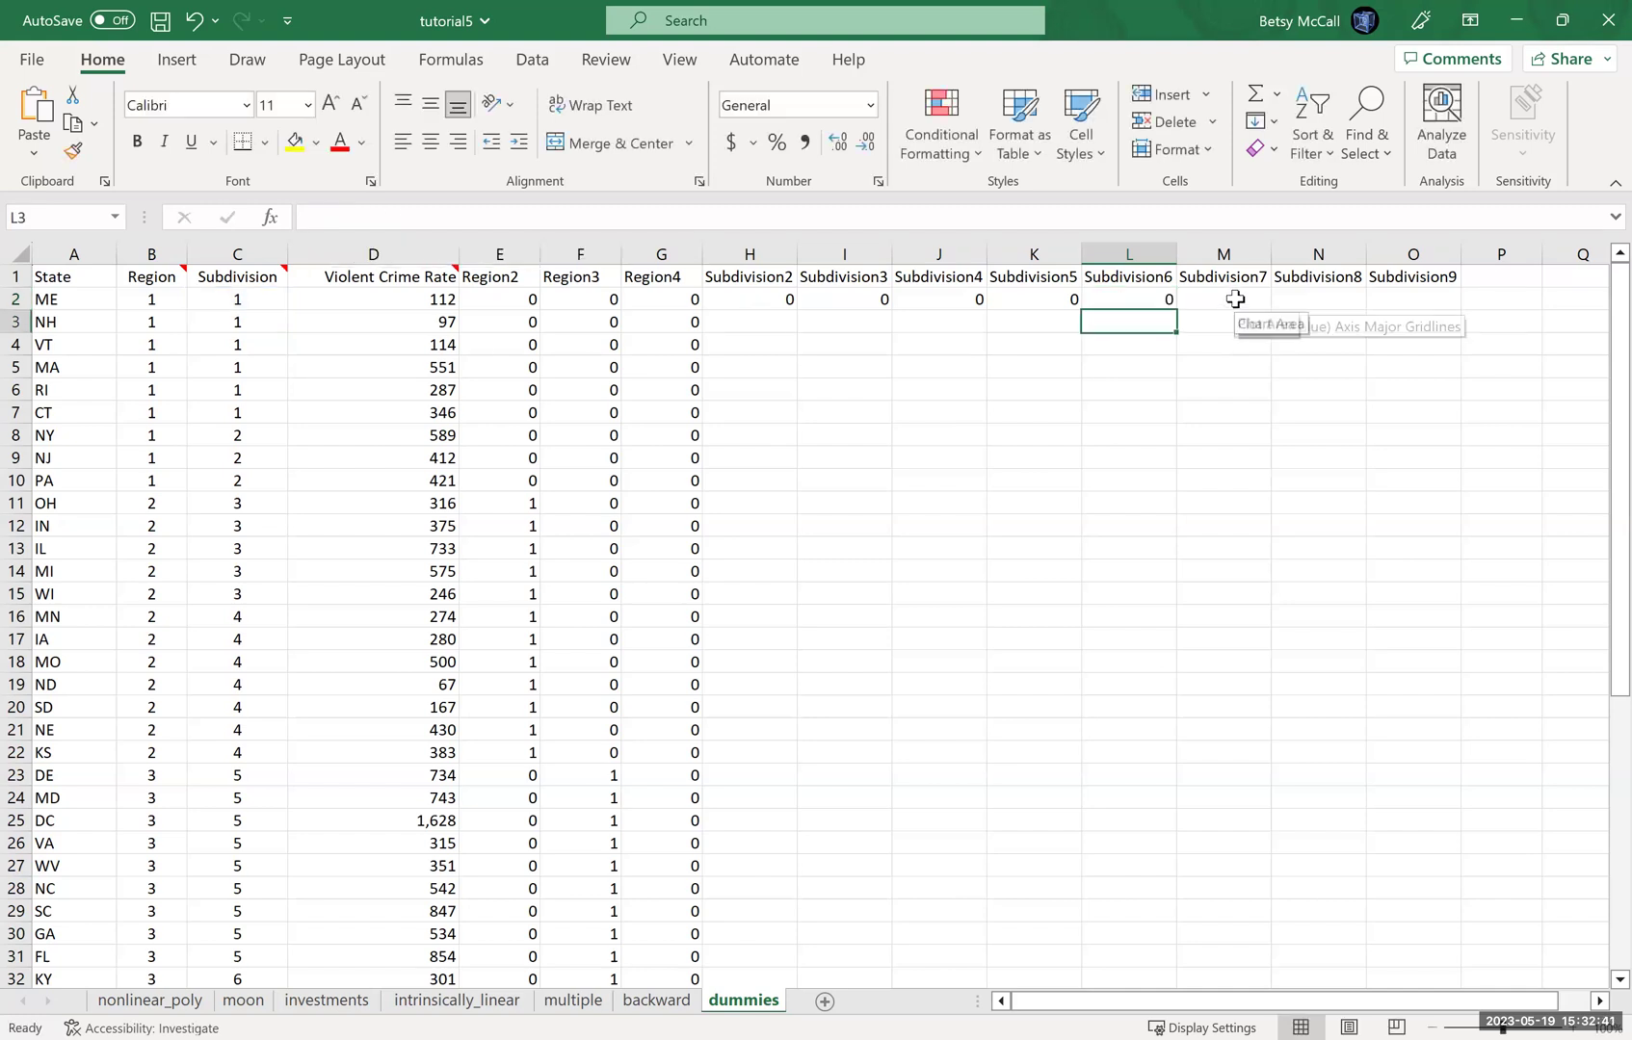
Paste the formula into M2 and N2 with the test value changed to 7 and 8.
left_click(421, 212)
type("=IF(C2=4,1,0)")
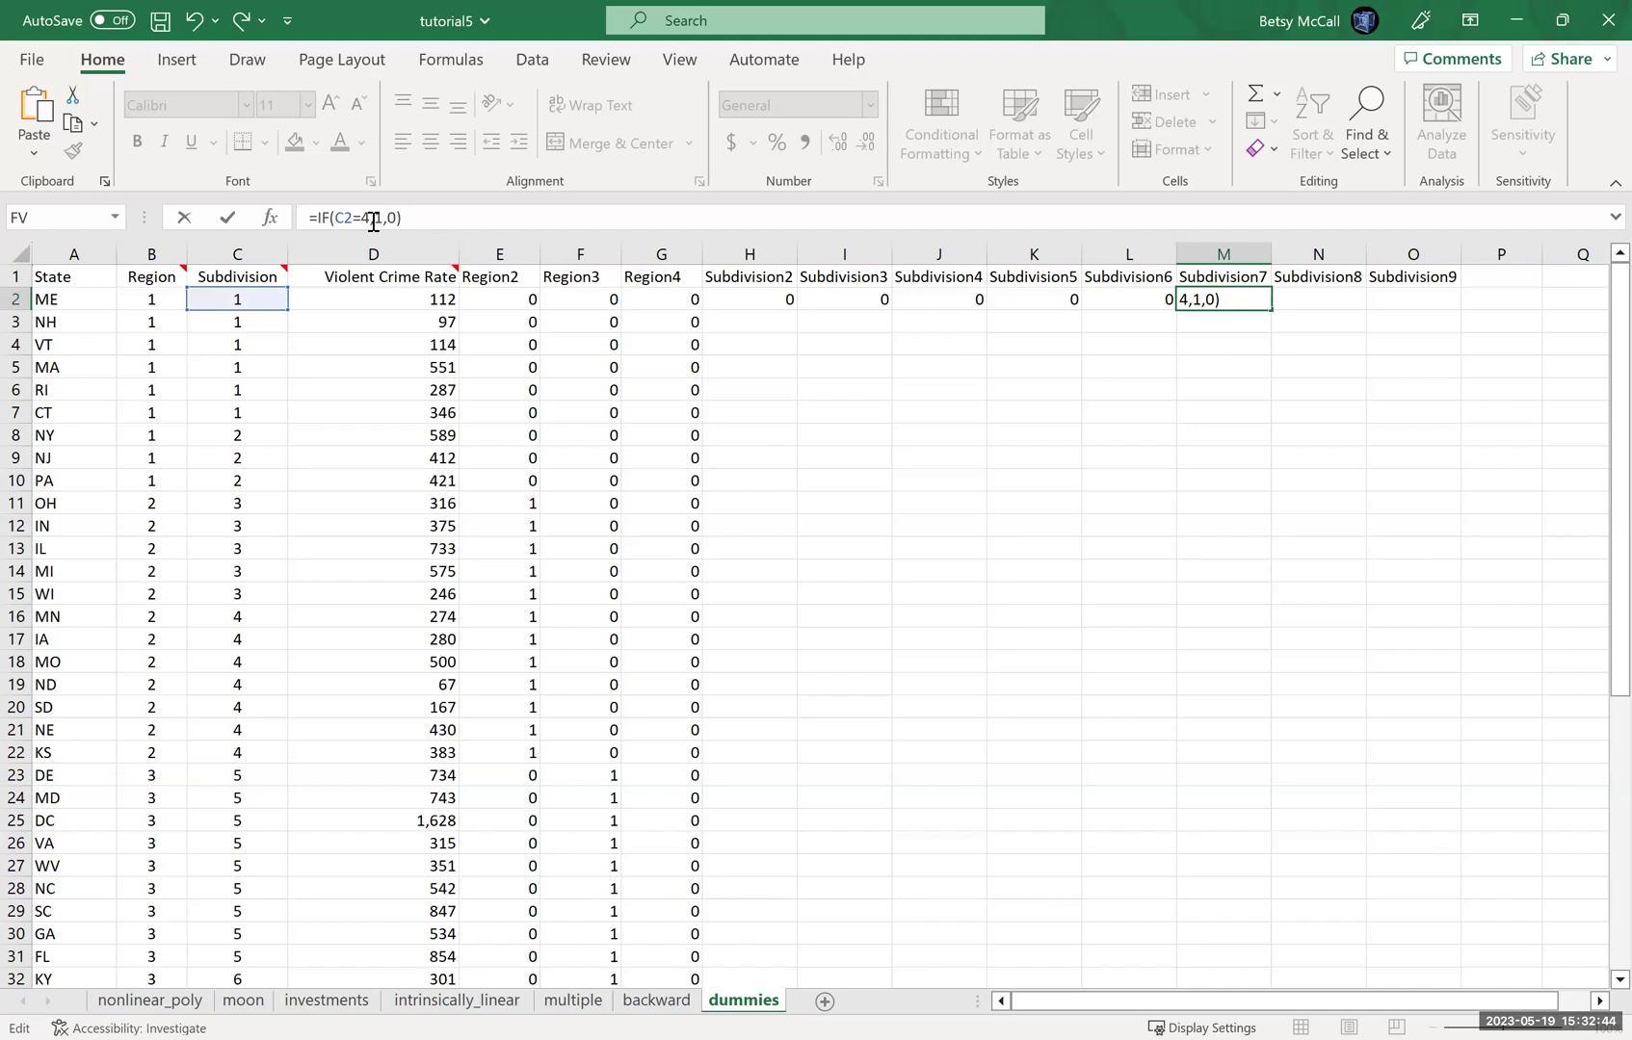
double_click(369, 218)
type("7")
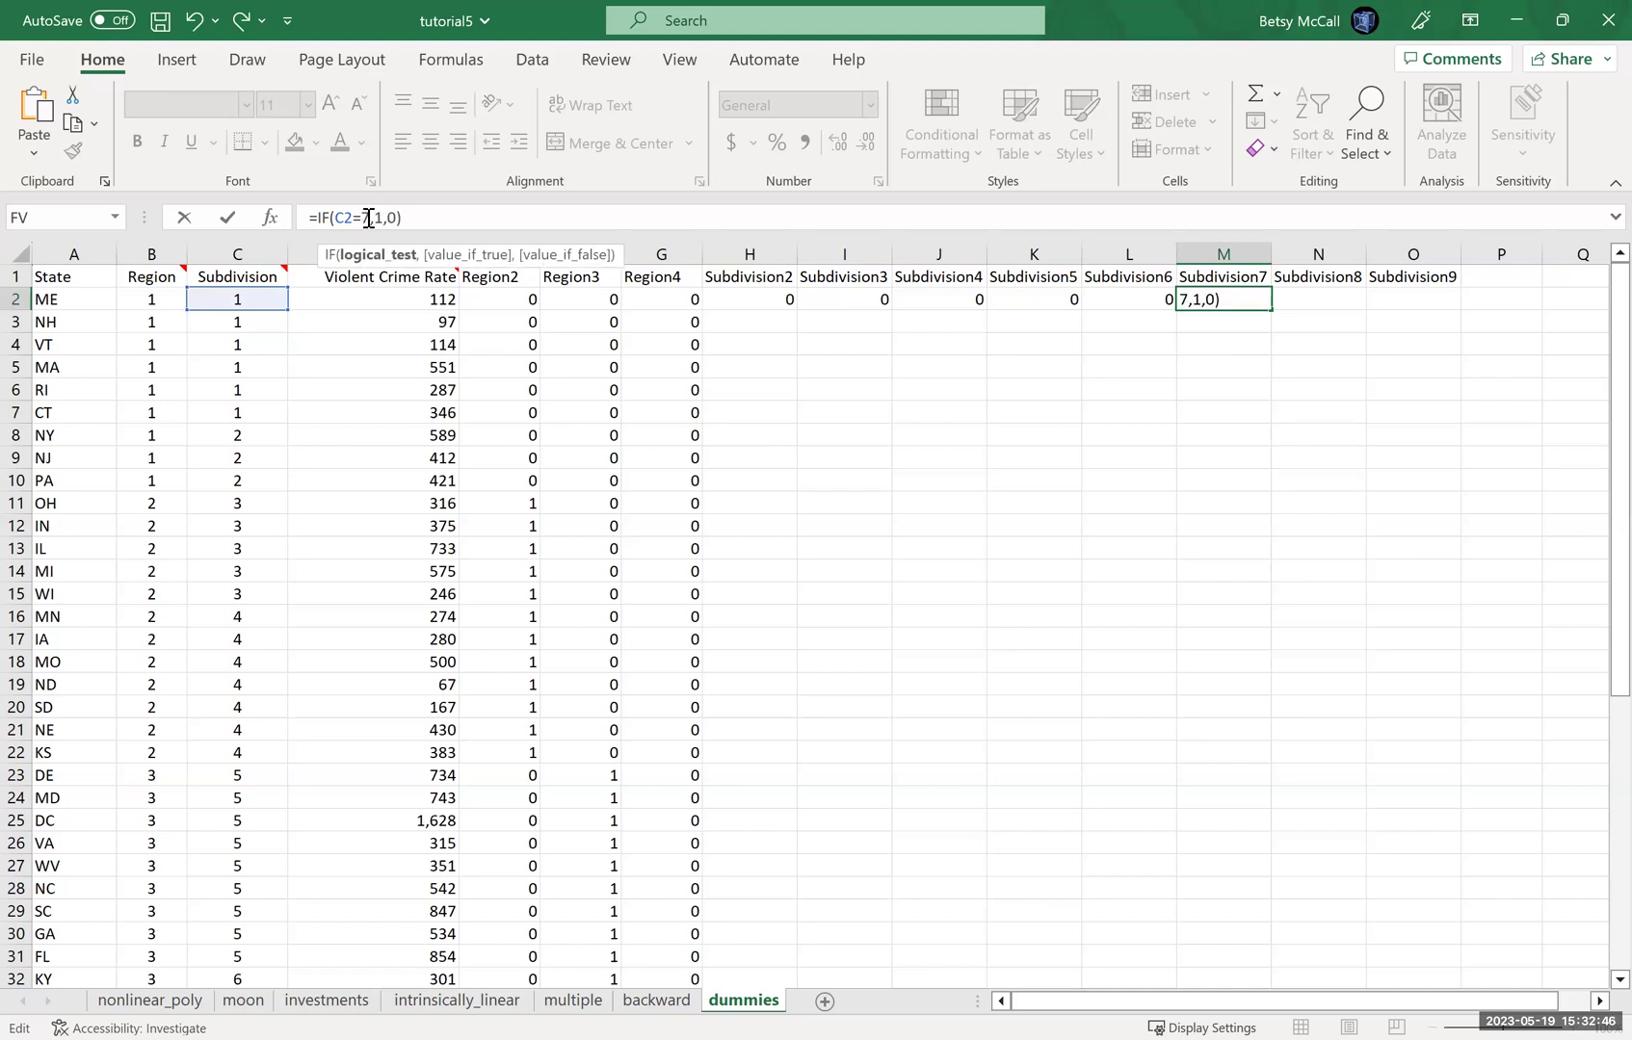
key("Return")
left_click(1318, 300)
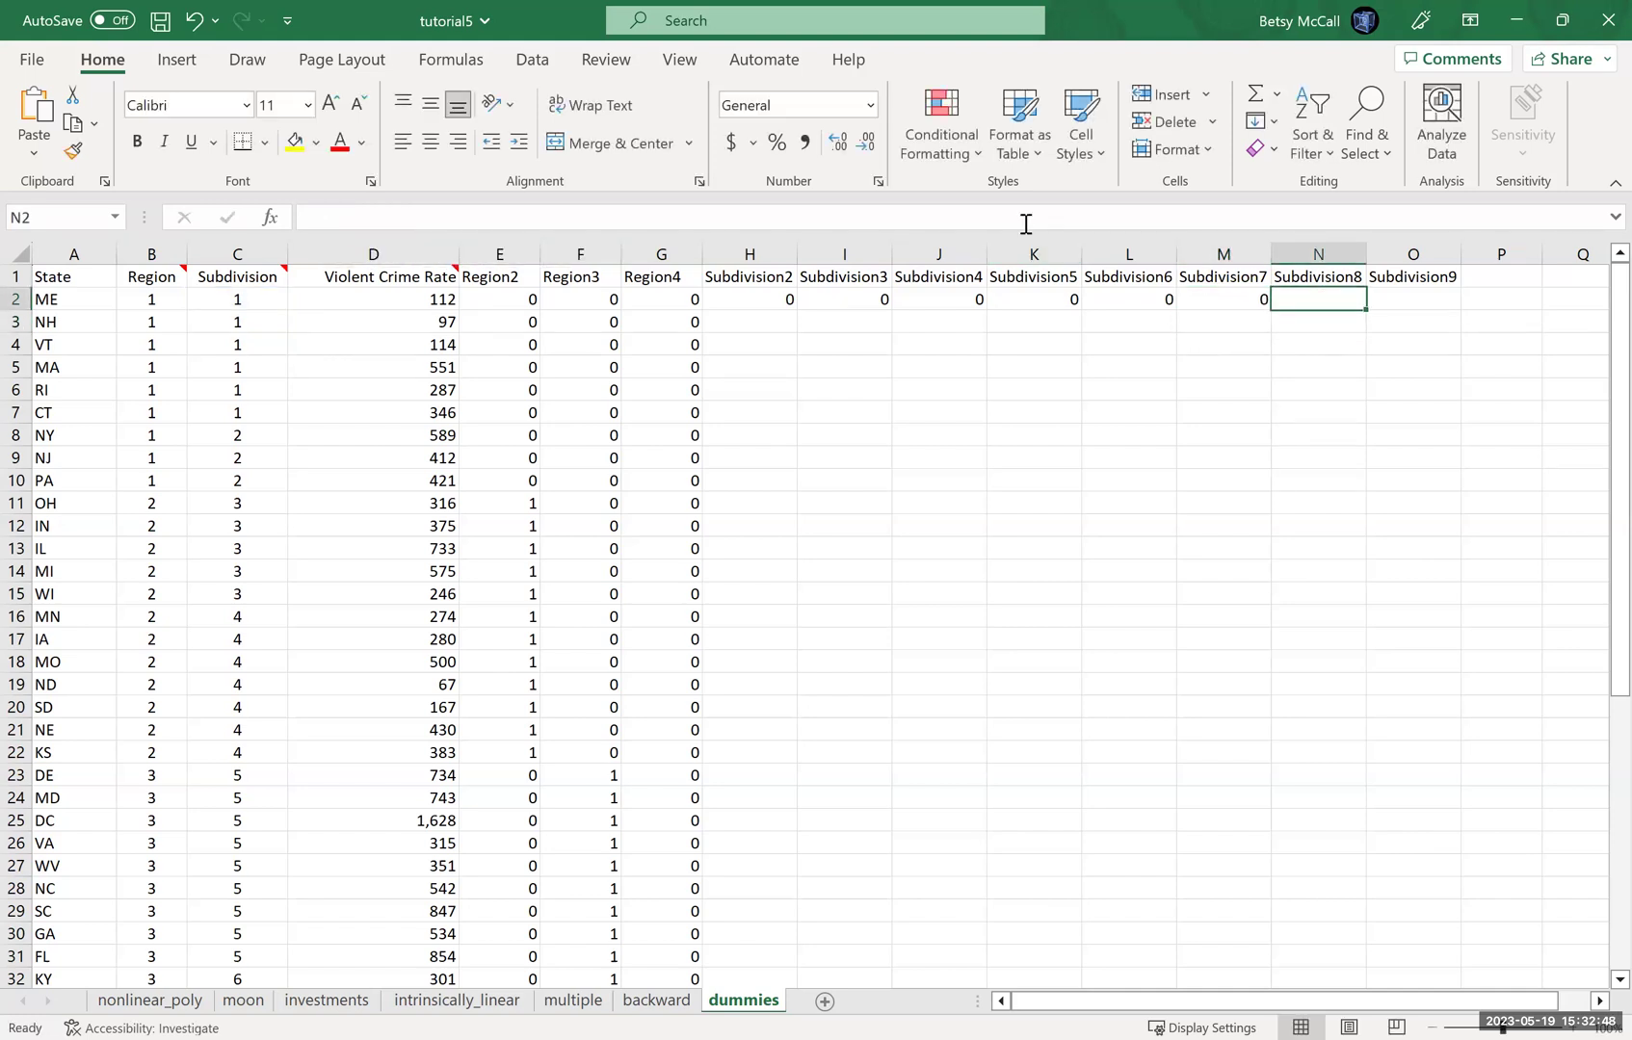
left_click(477, 217)
type("=IF(C2=4,1,0)")
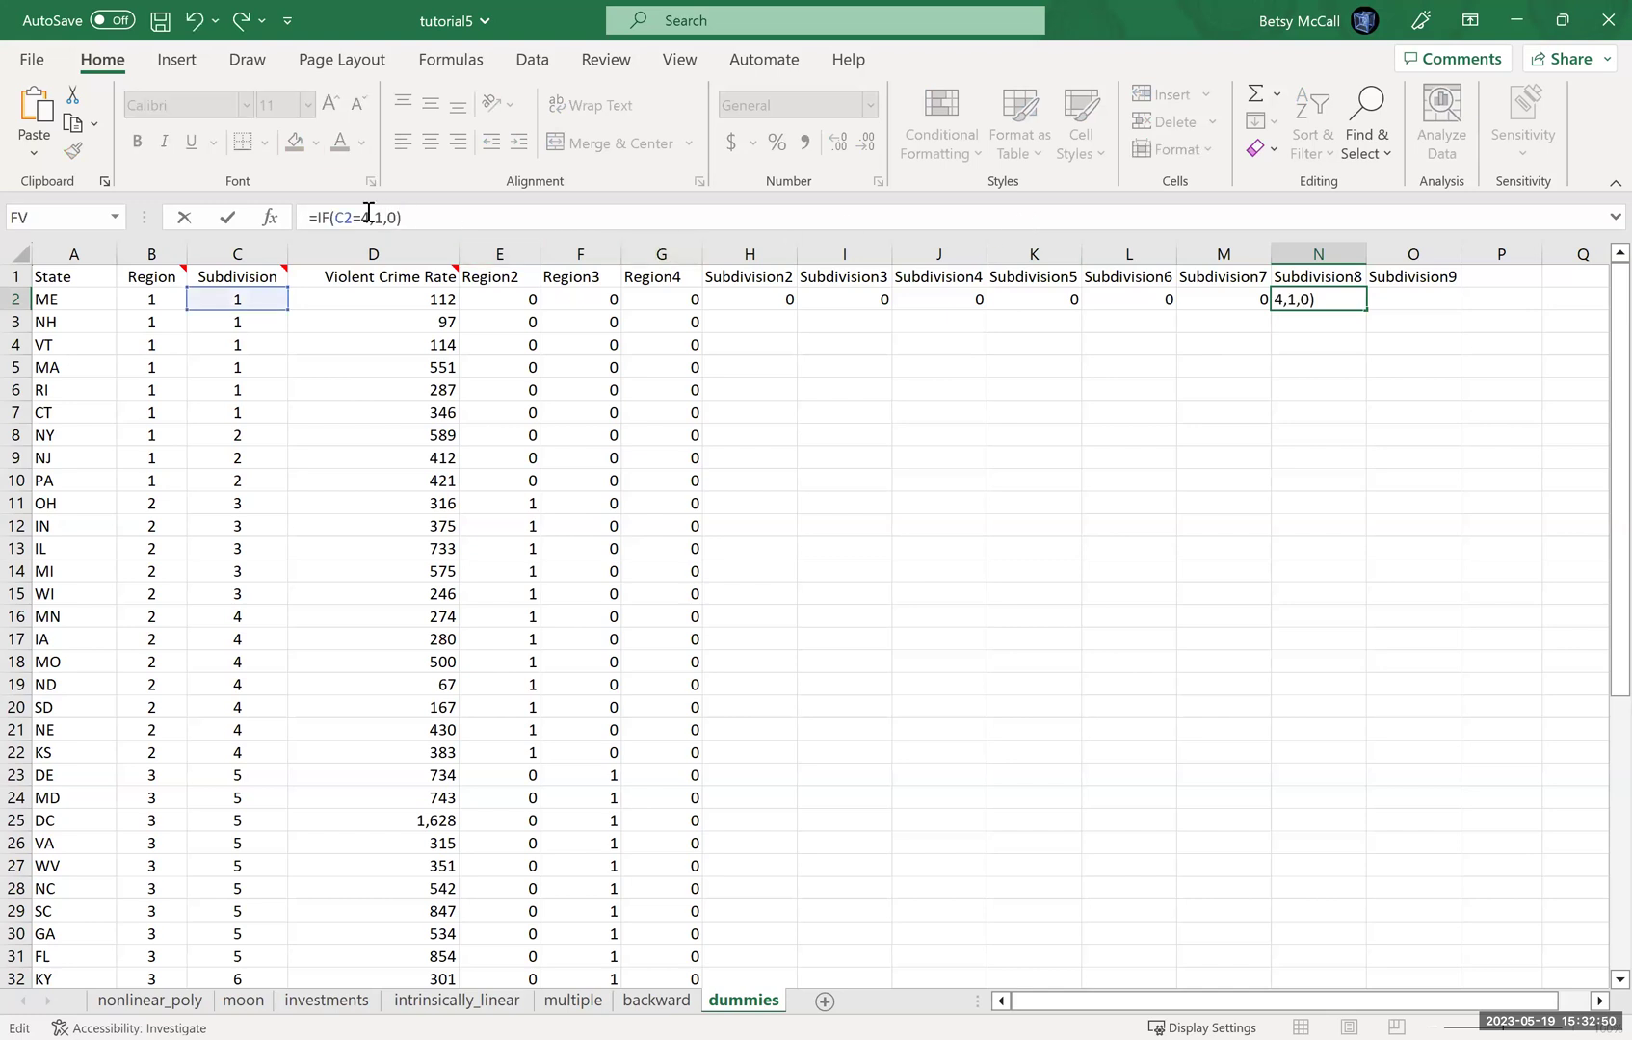
double_click(368, 217)
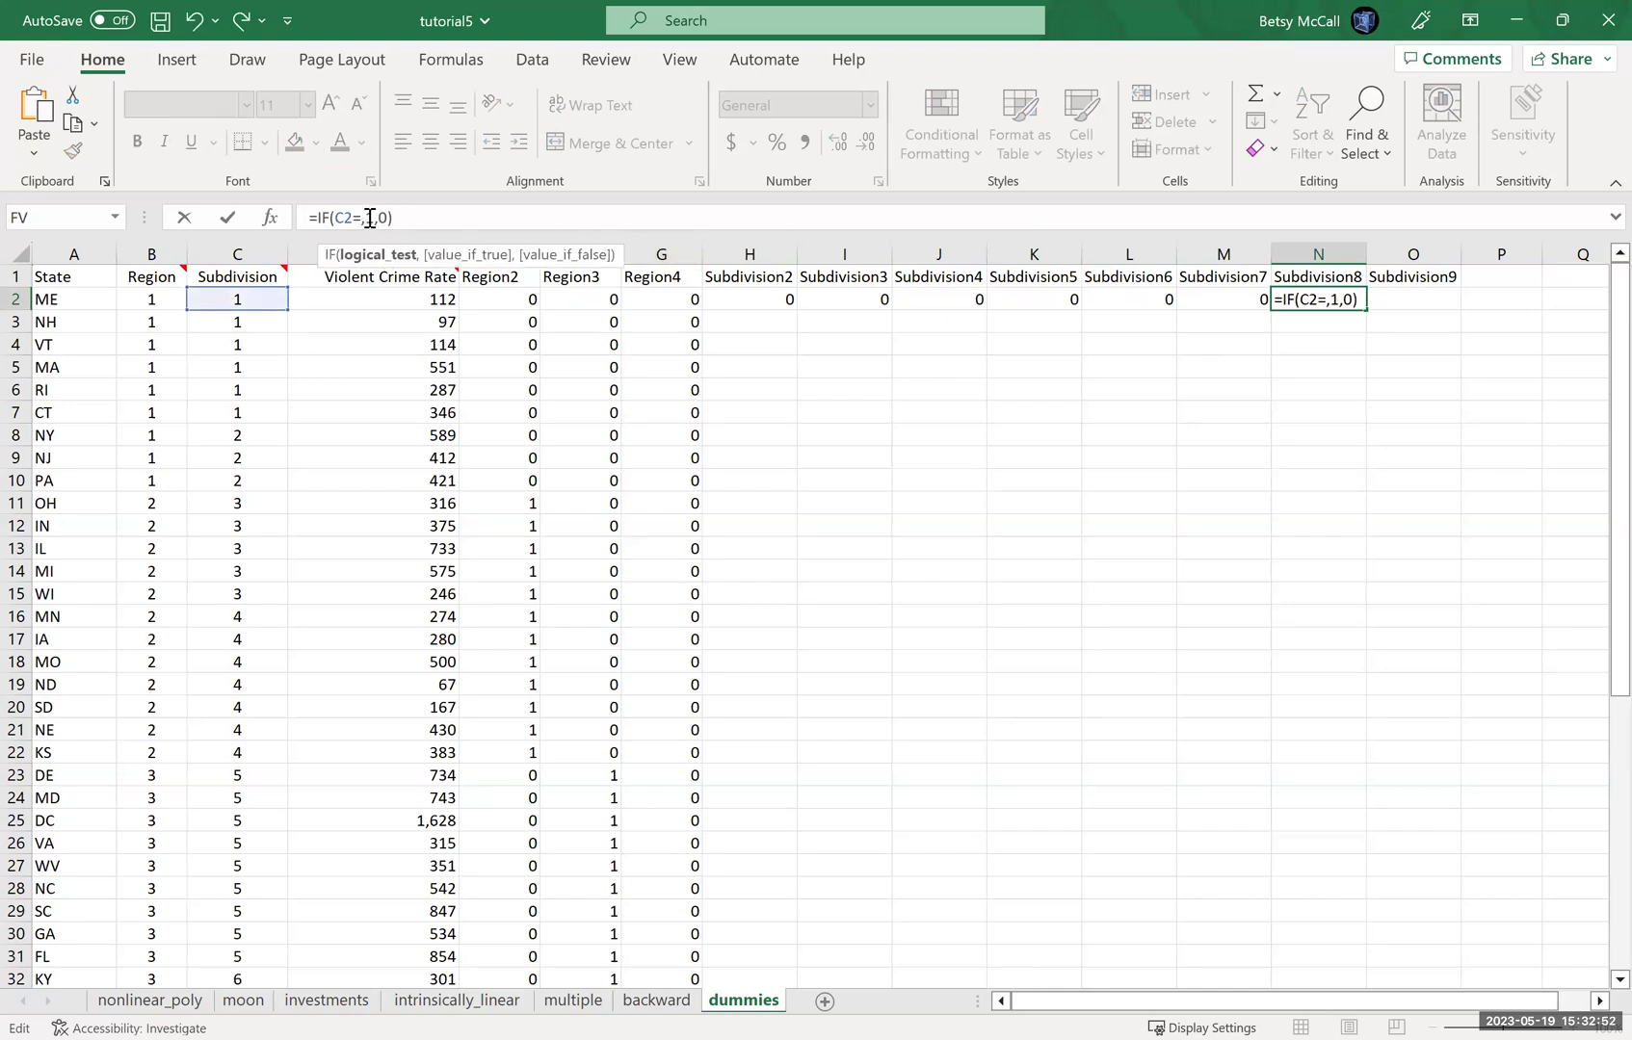
type("8")
key("Return")
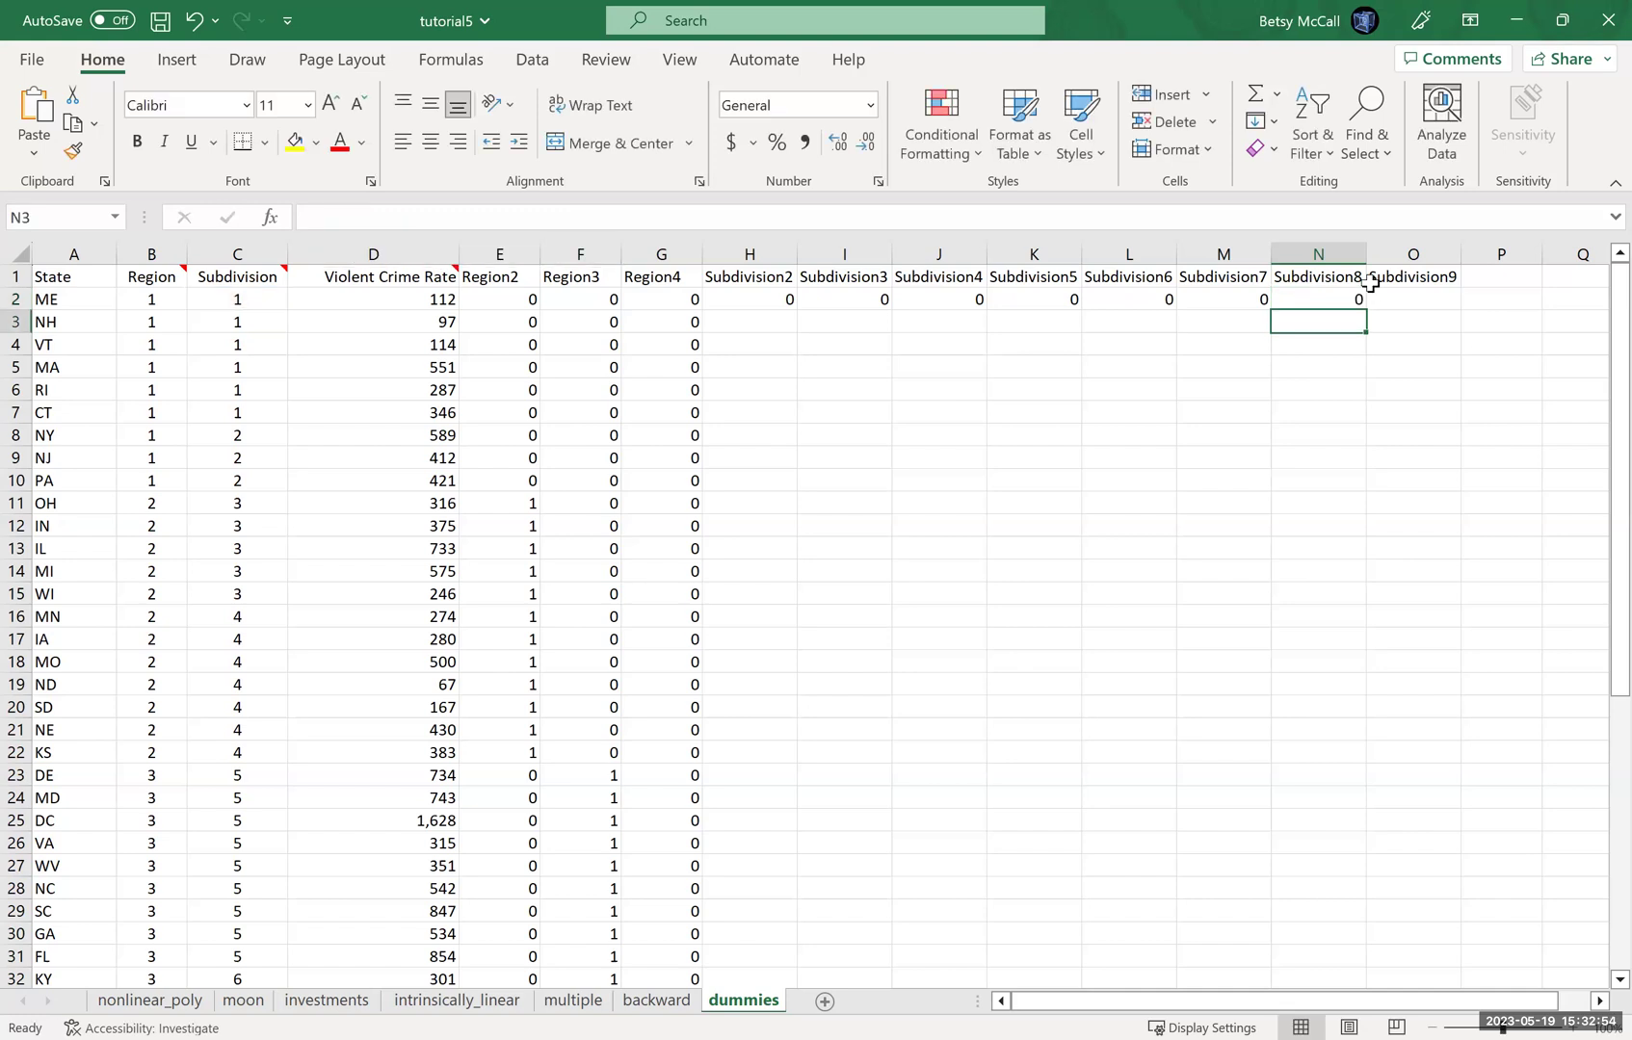
Paste the formula into O2 and change it to =IF(C2=9,1,0).
left_click(1394, 303)
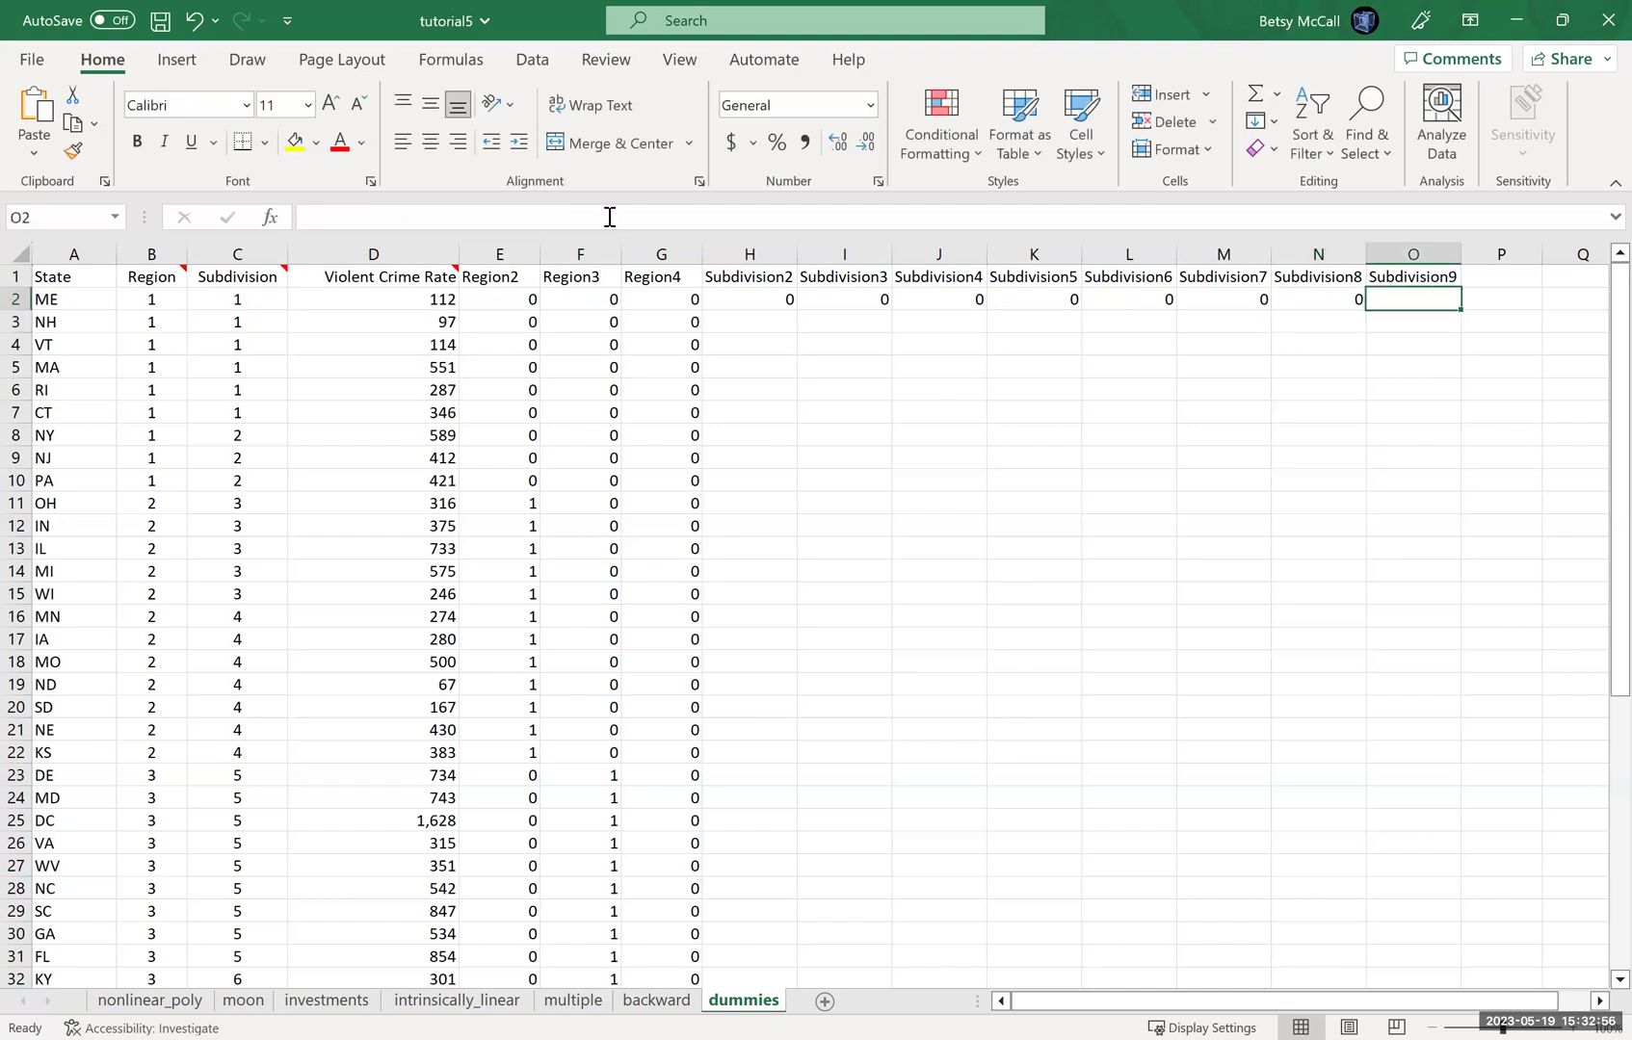
left_click(610, 217)
type("=IF(C2=4,1,0)")
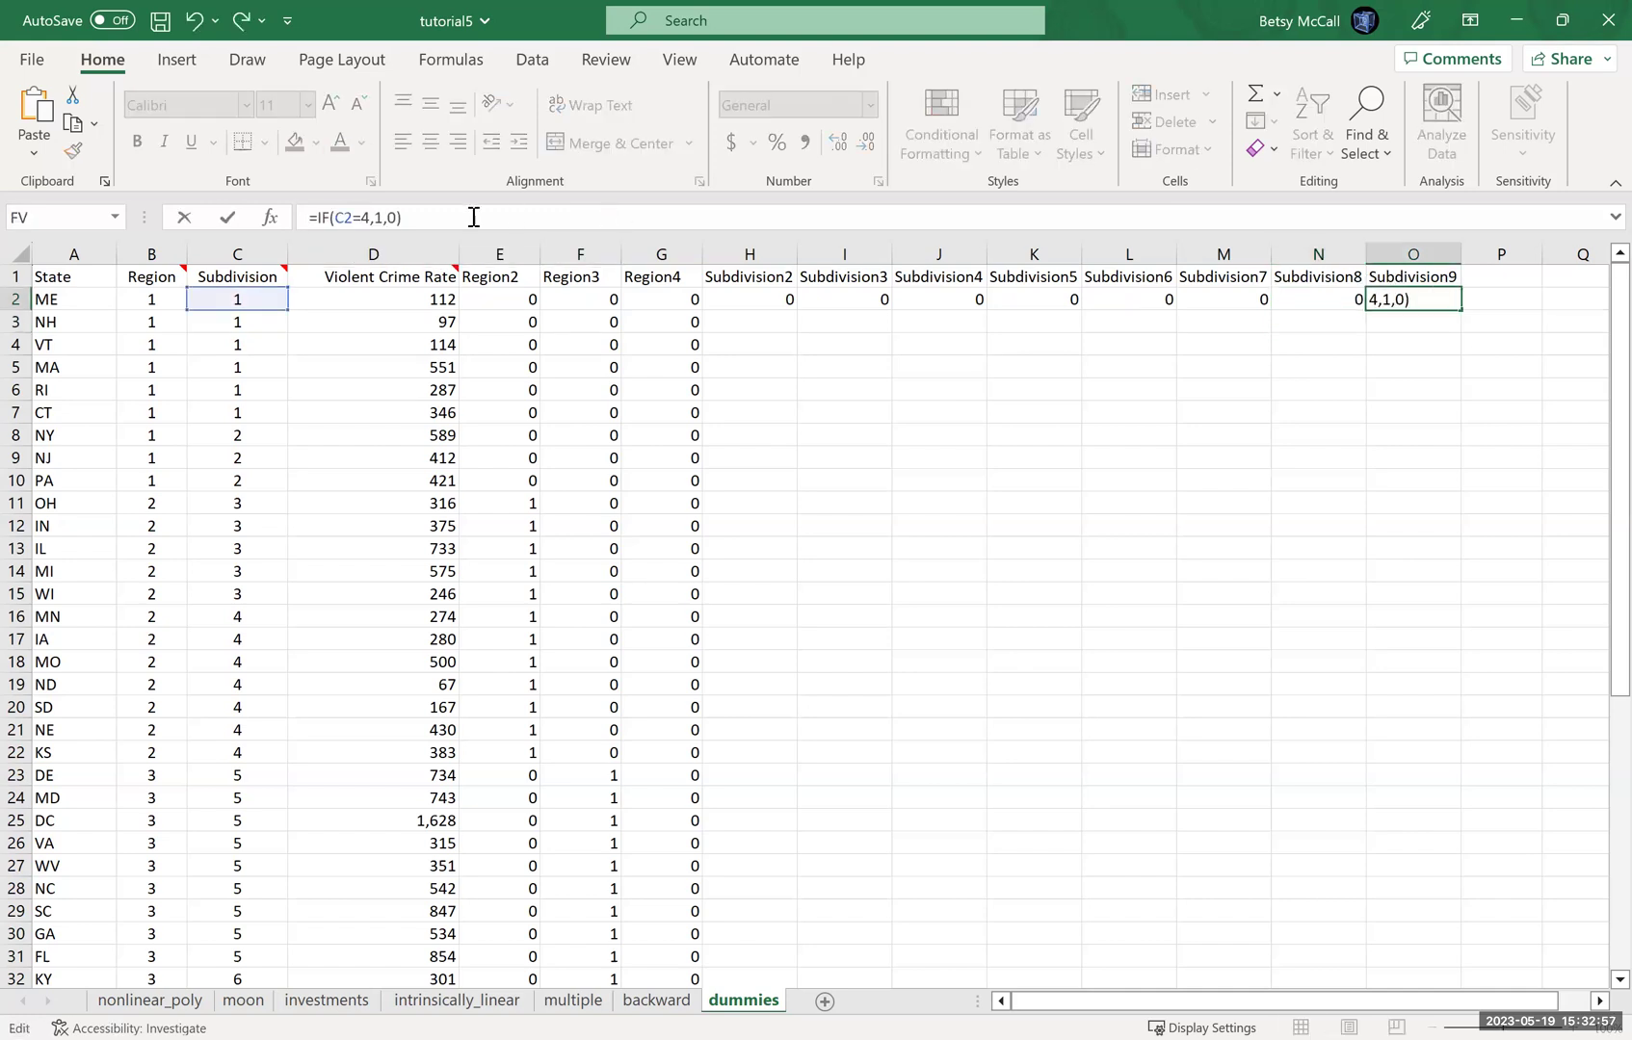
double_click(369, 217)
type("9")
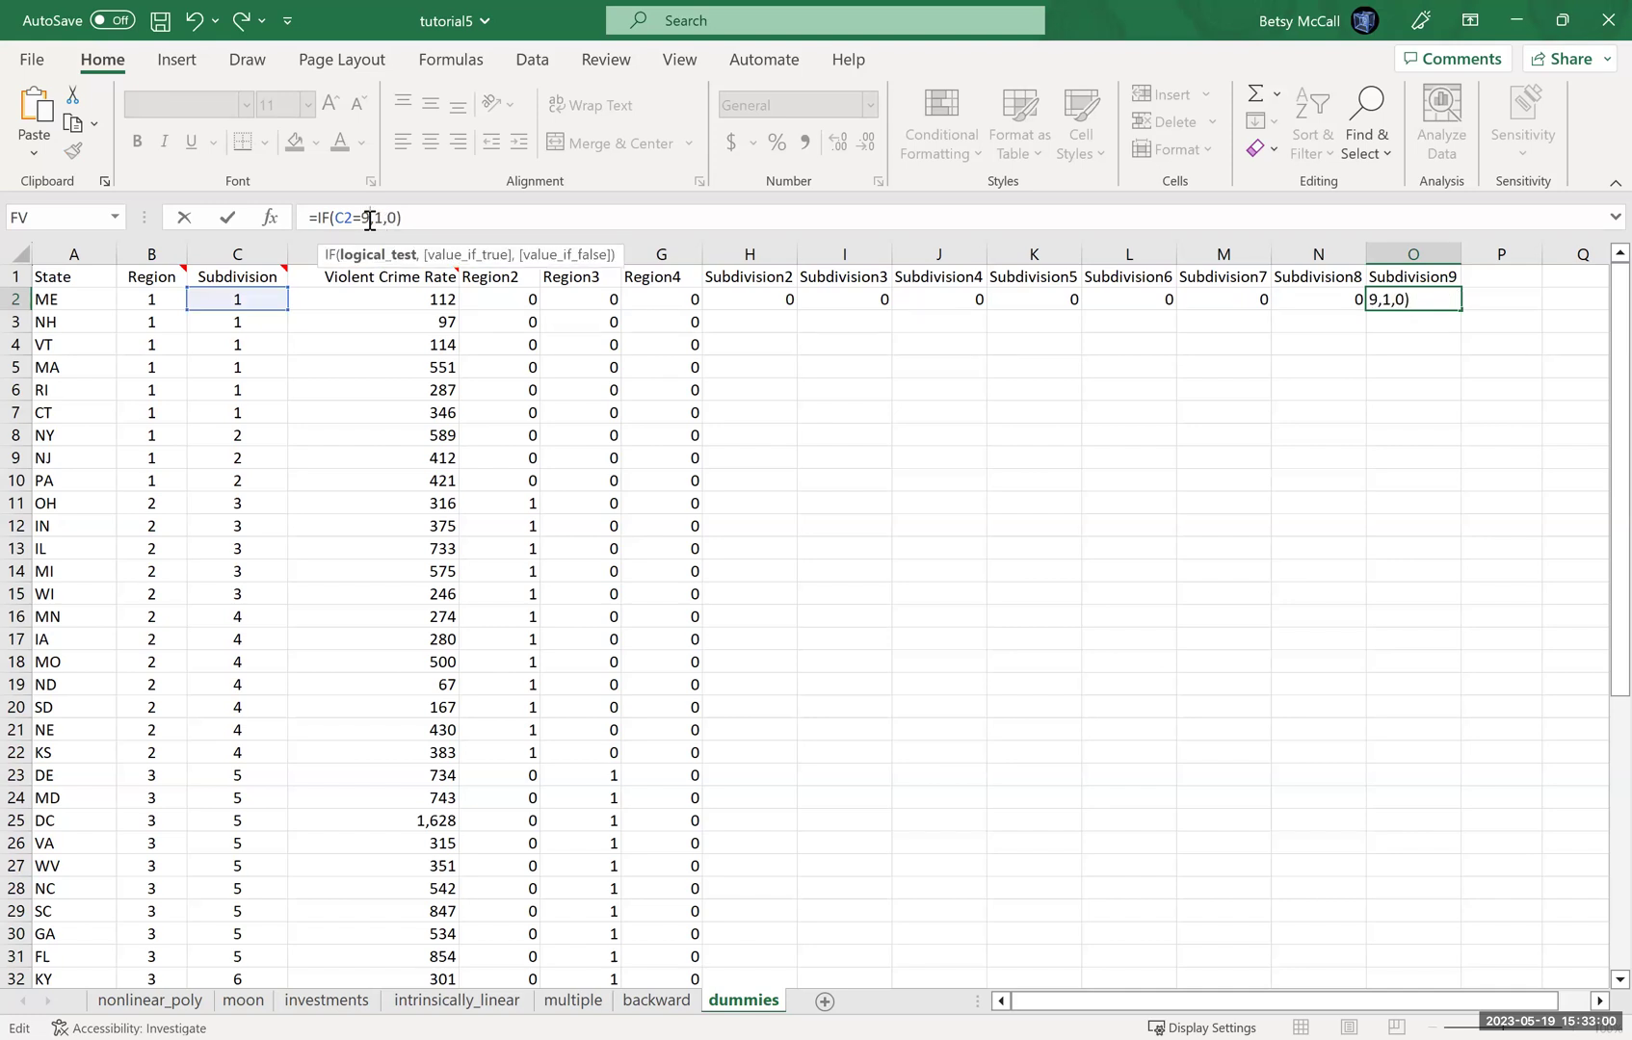
key("Return")
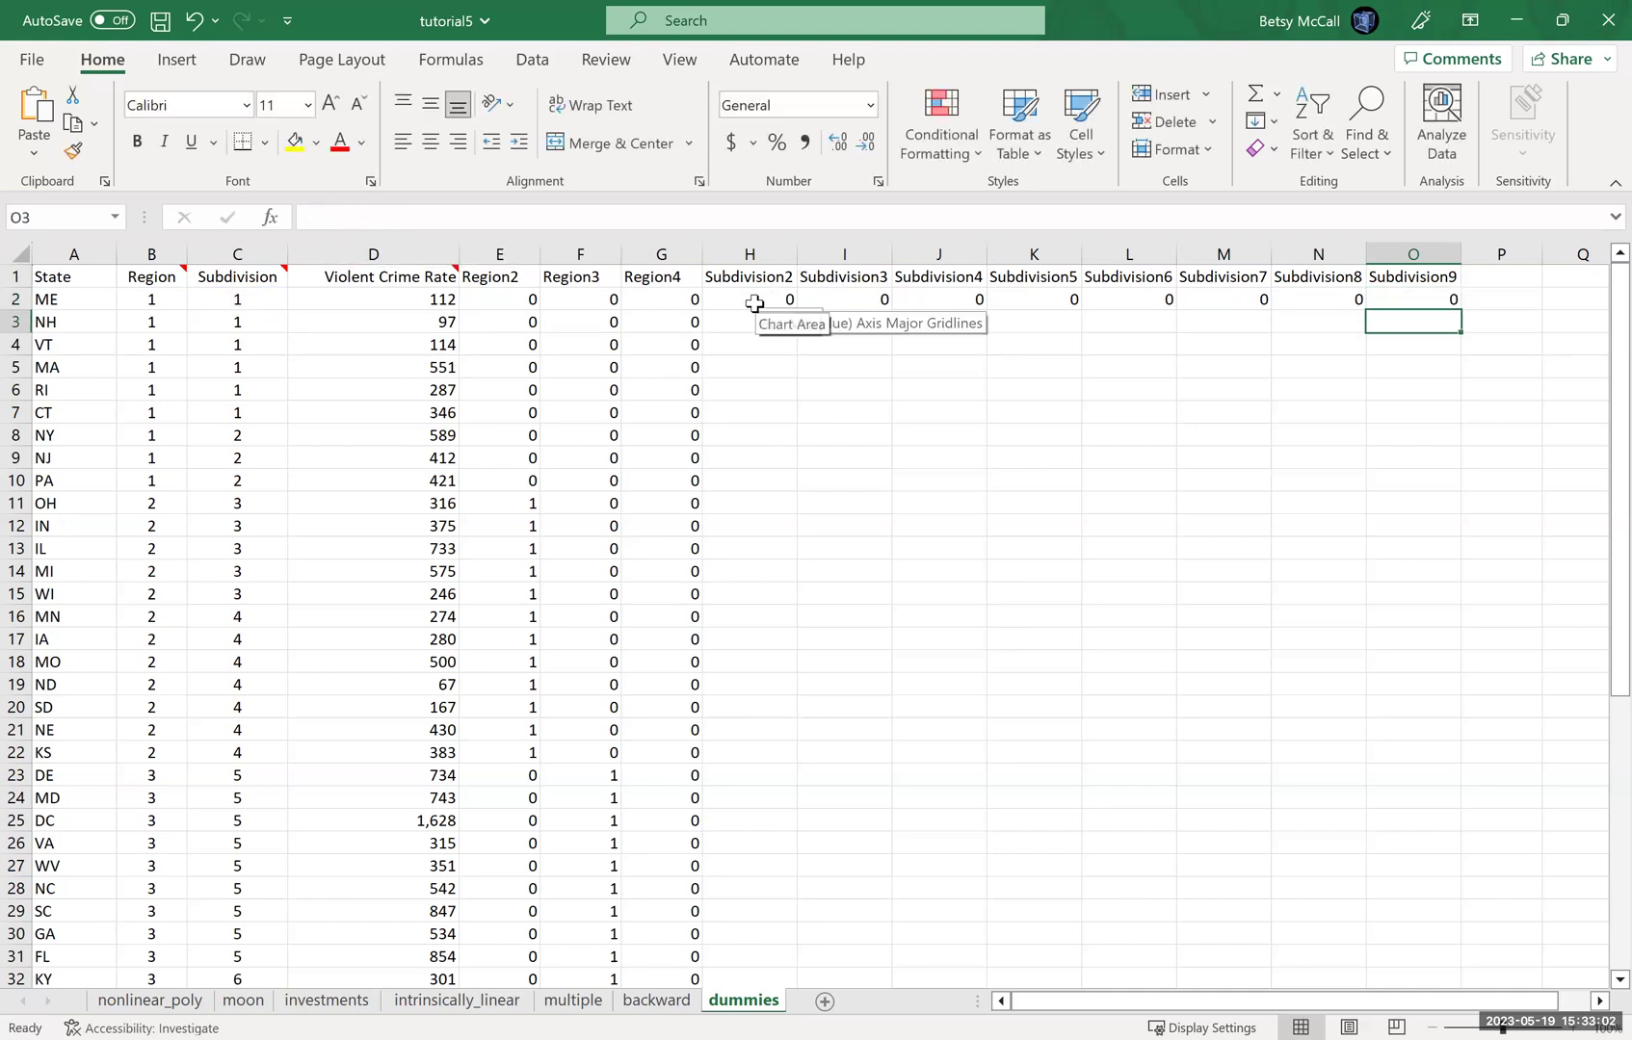
Fill the H2:O2 Subdivision2–Subdivision9 dummy formulas down to row 52 and select H2:O52.
mouse_move(754, 303)
left_mouse_down()
mouse_move(1459, 313)
mouse_move(1446, 512)
mouse_move(1467, 1013)
mouse_move(1441, 918)
left_mouse_up()
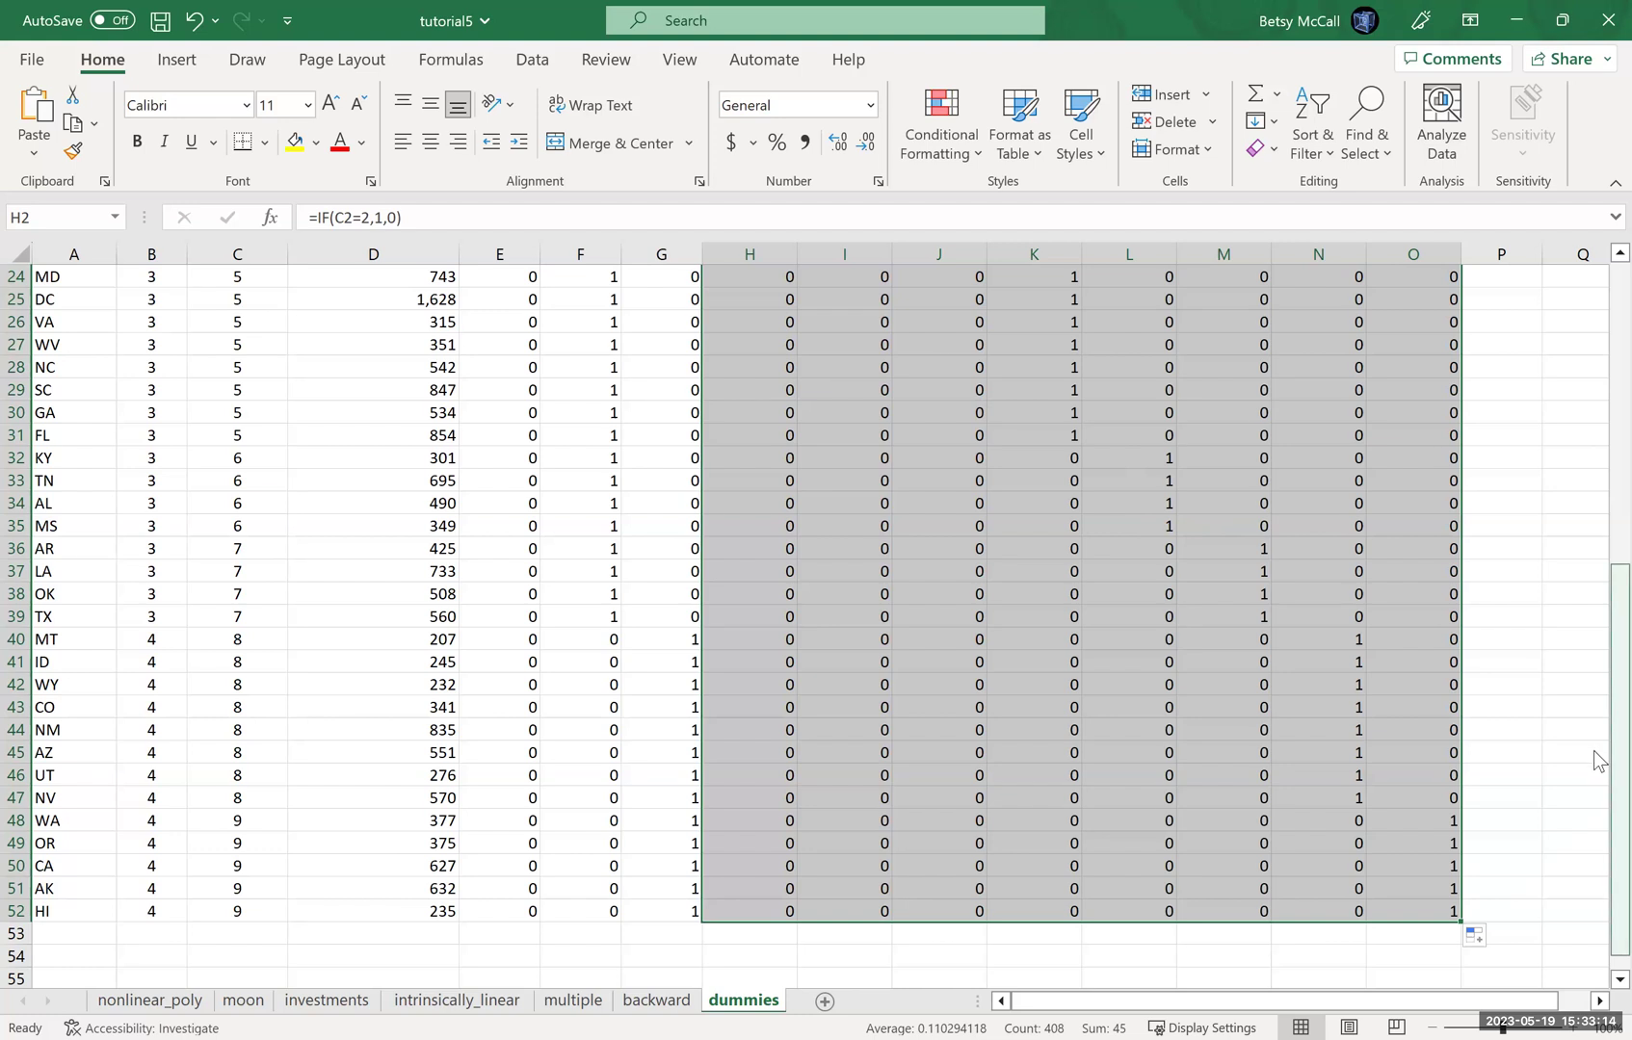
scroll(1587, 453, "up", 8)
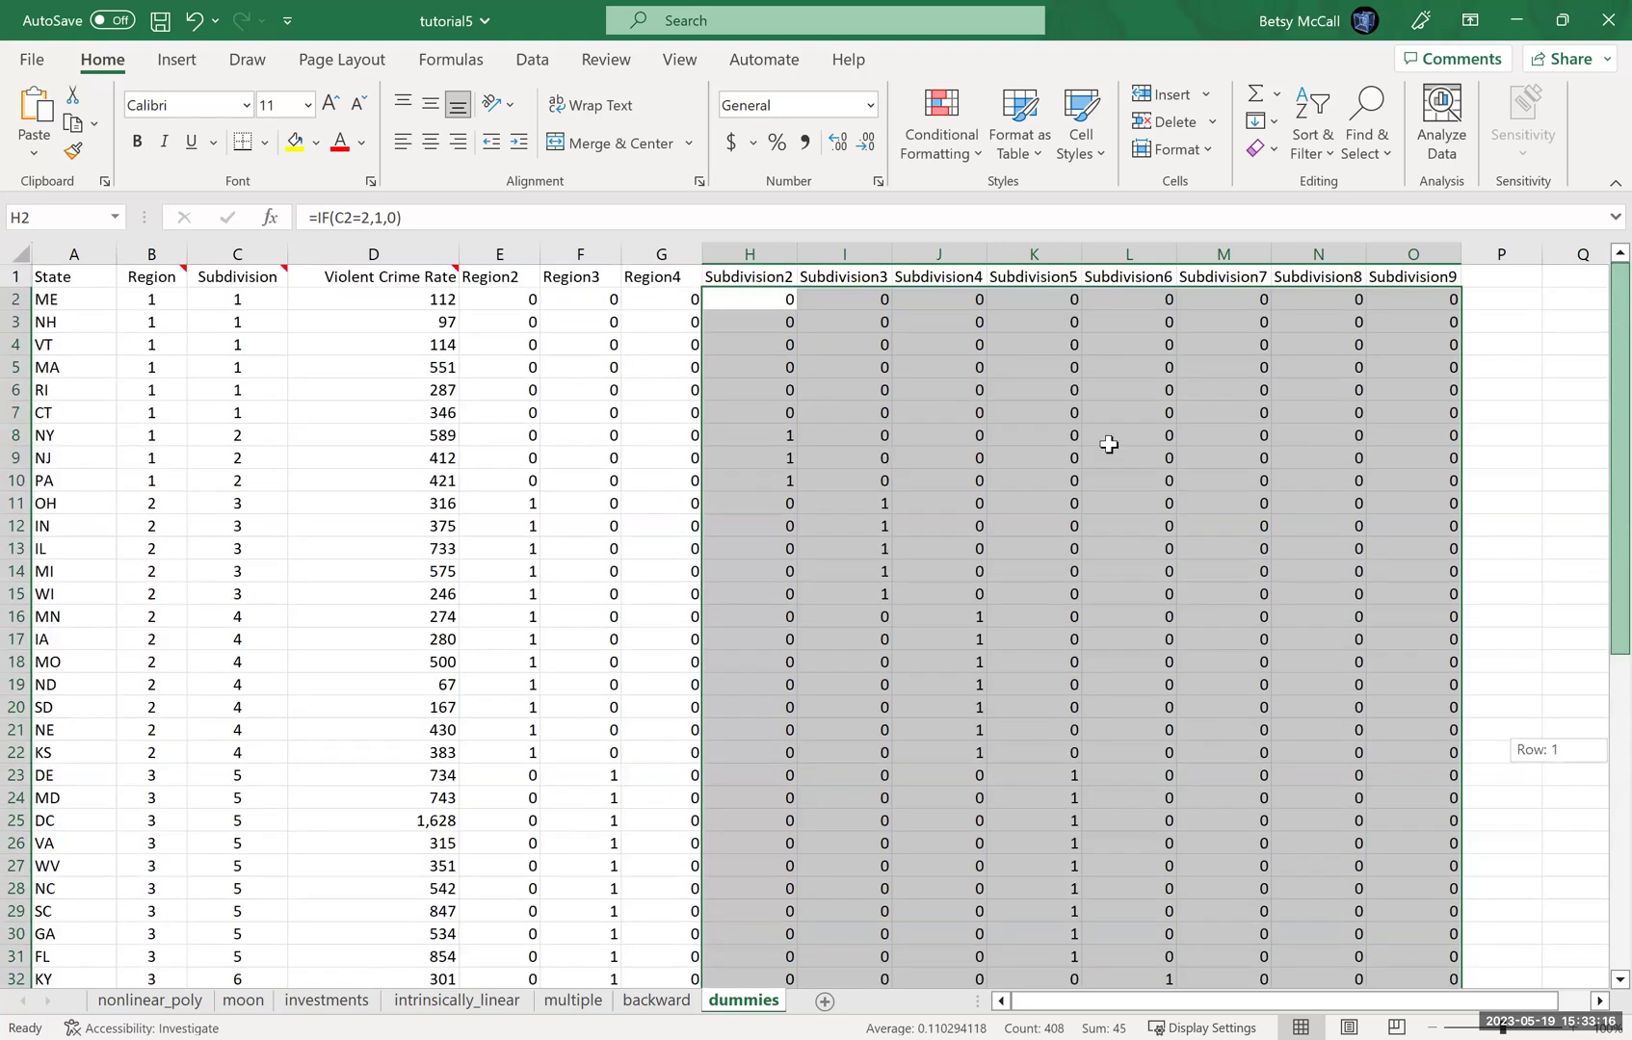
left_click_drag(722, 299, 1440, 457)
mouse_move(1447, 911)
left_mouse_down()
mouse_move(1451, 1003)
mouse_move(1429, 928)
left_mouse_up()
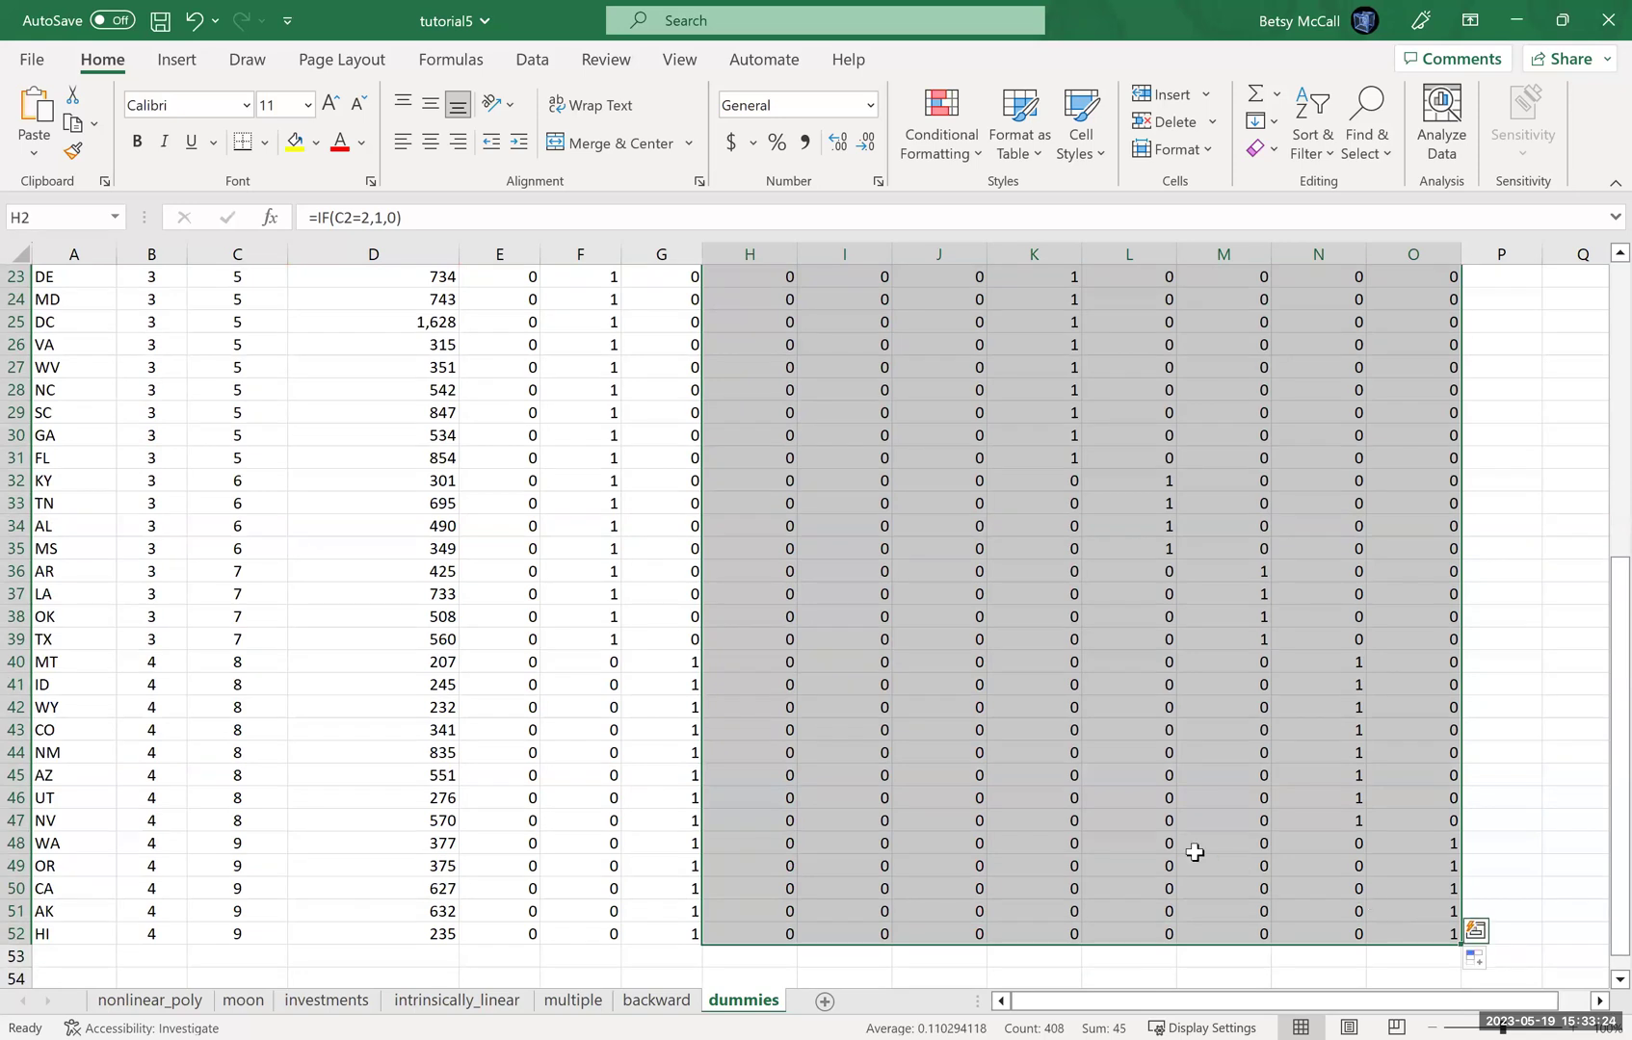
Paste H2:O52 over itself as values so the subdivision dummies become fixed 0/1 numbers.
key("ctrl+c")
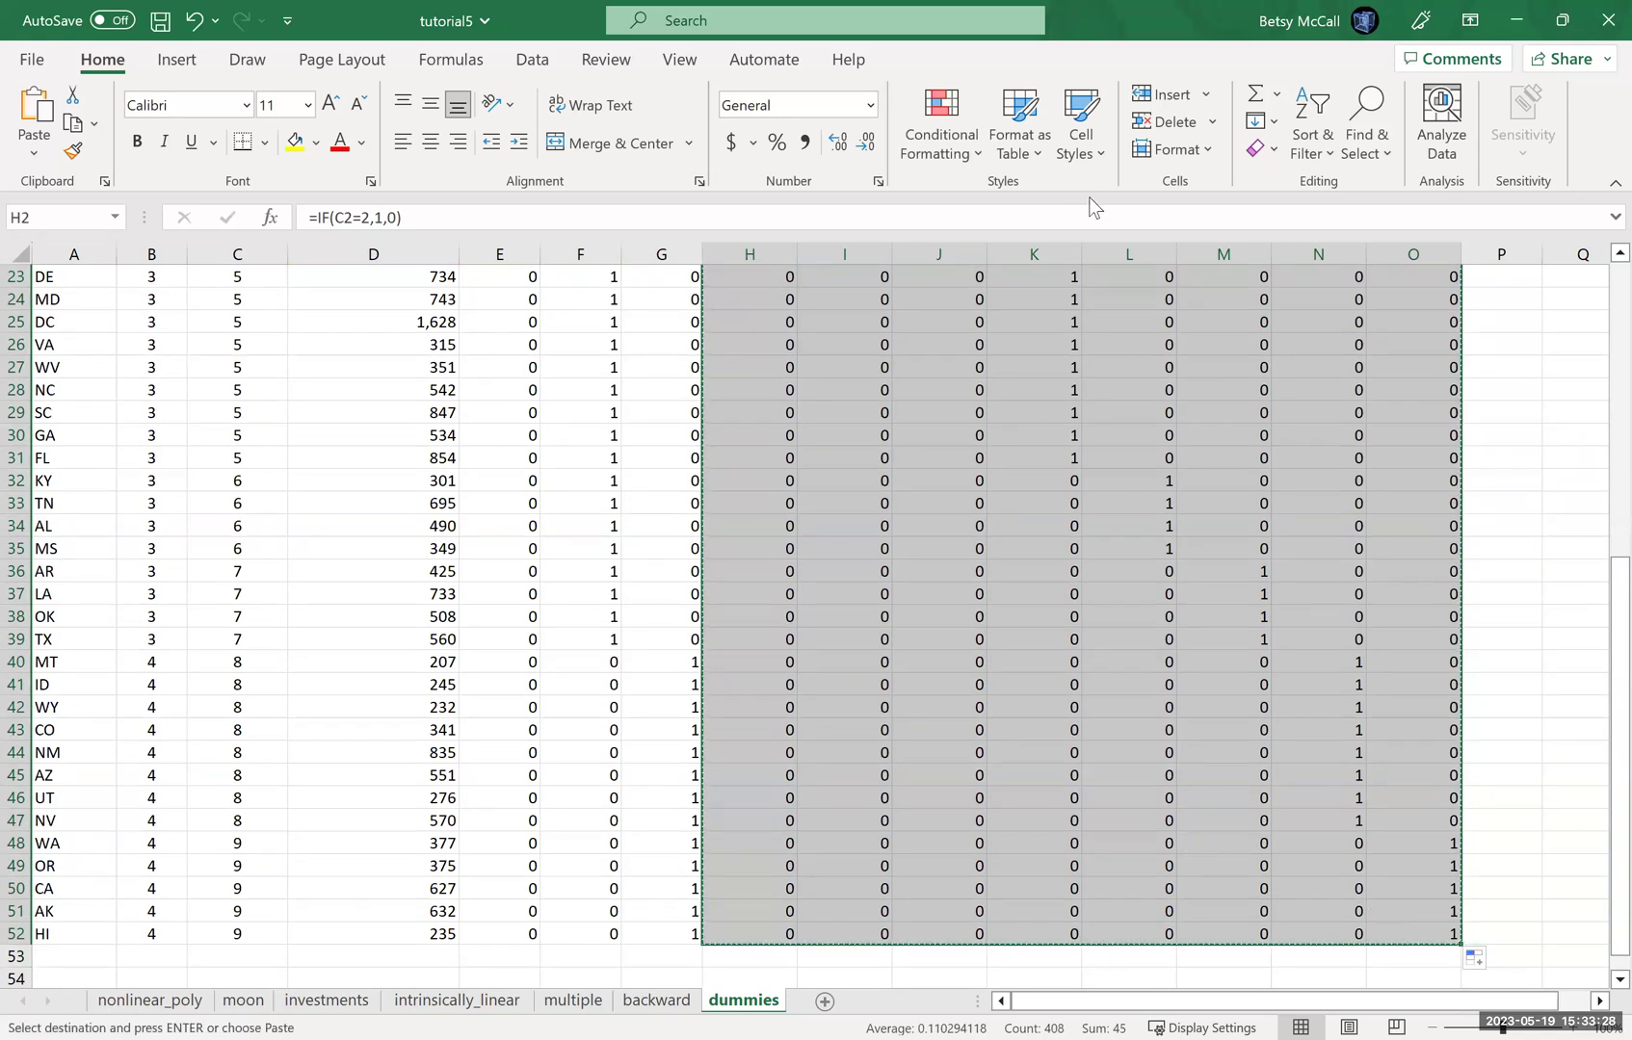
key("ctrl+shift+v")
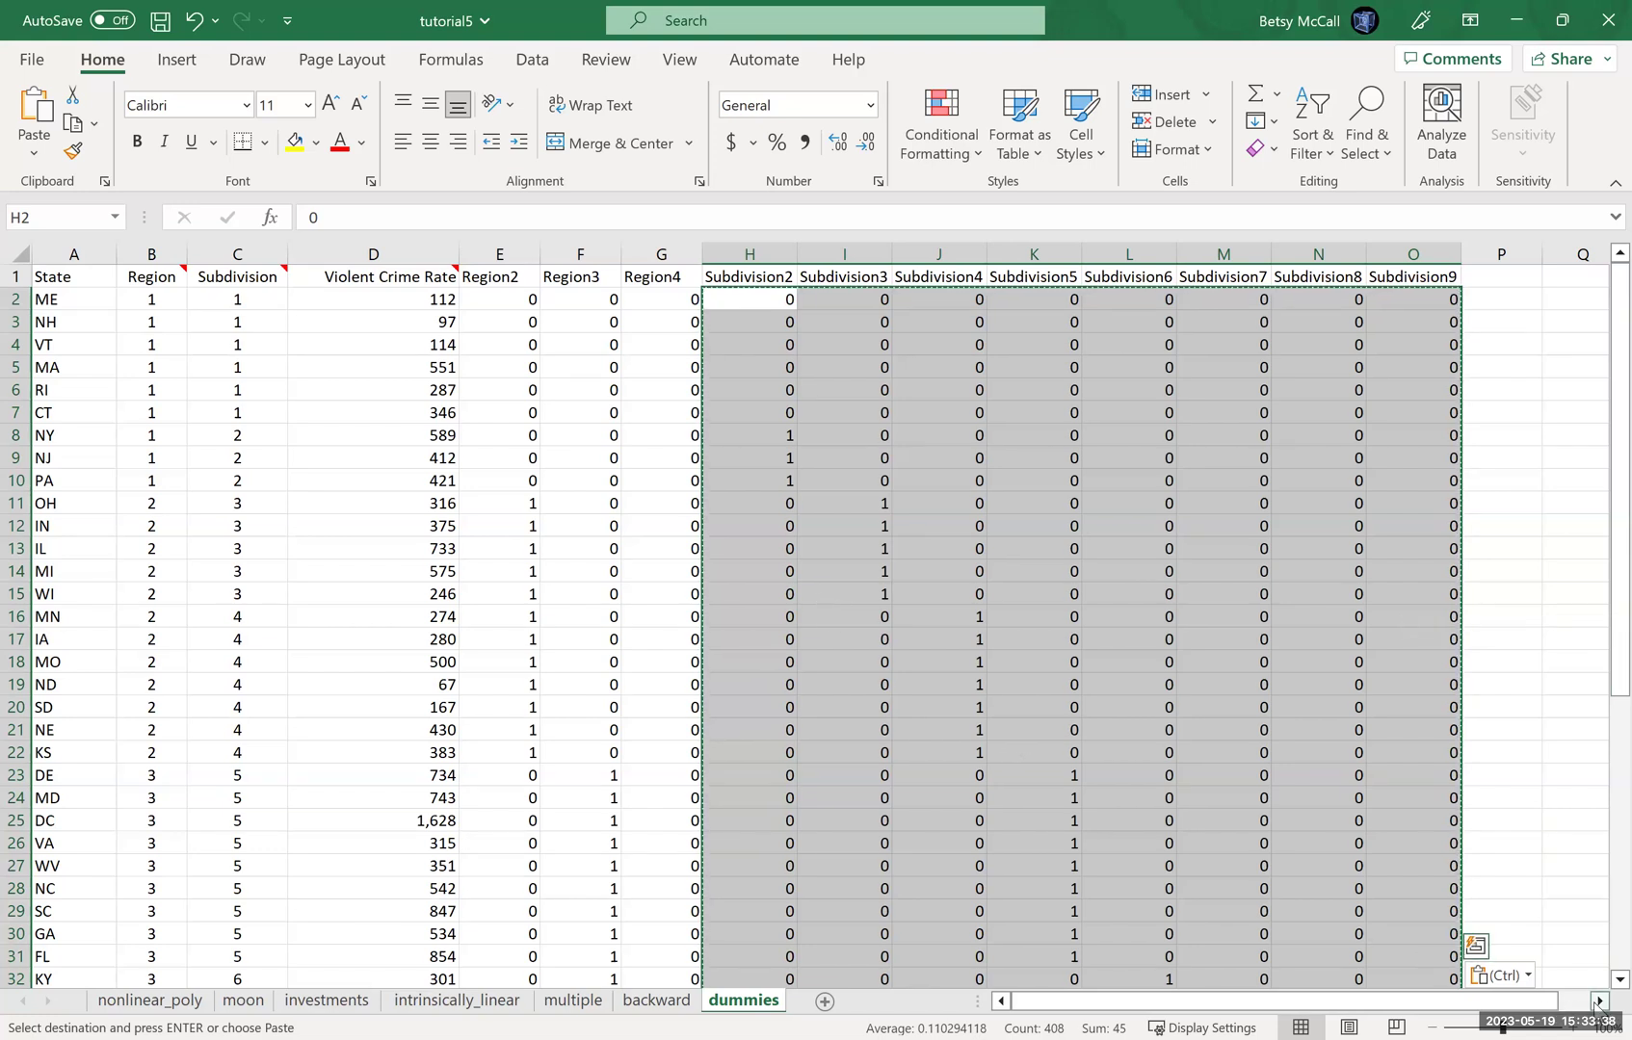
scroll(1490, 761, "right", 2)
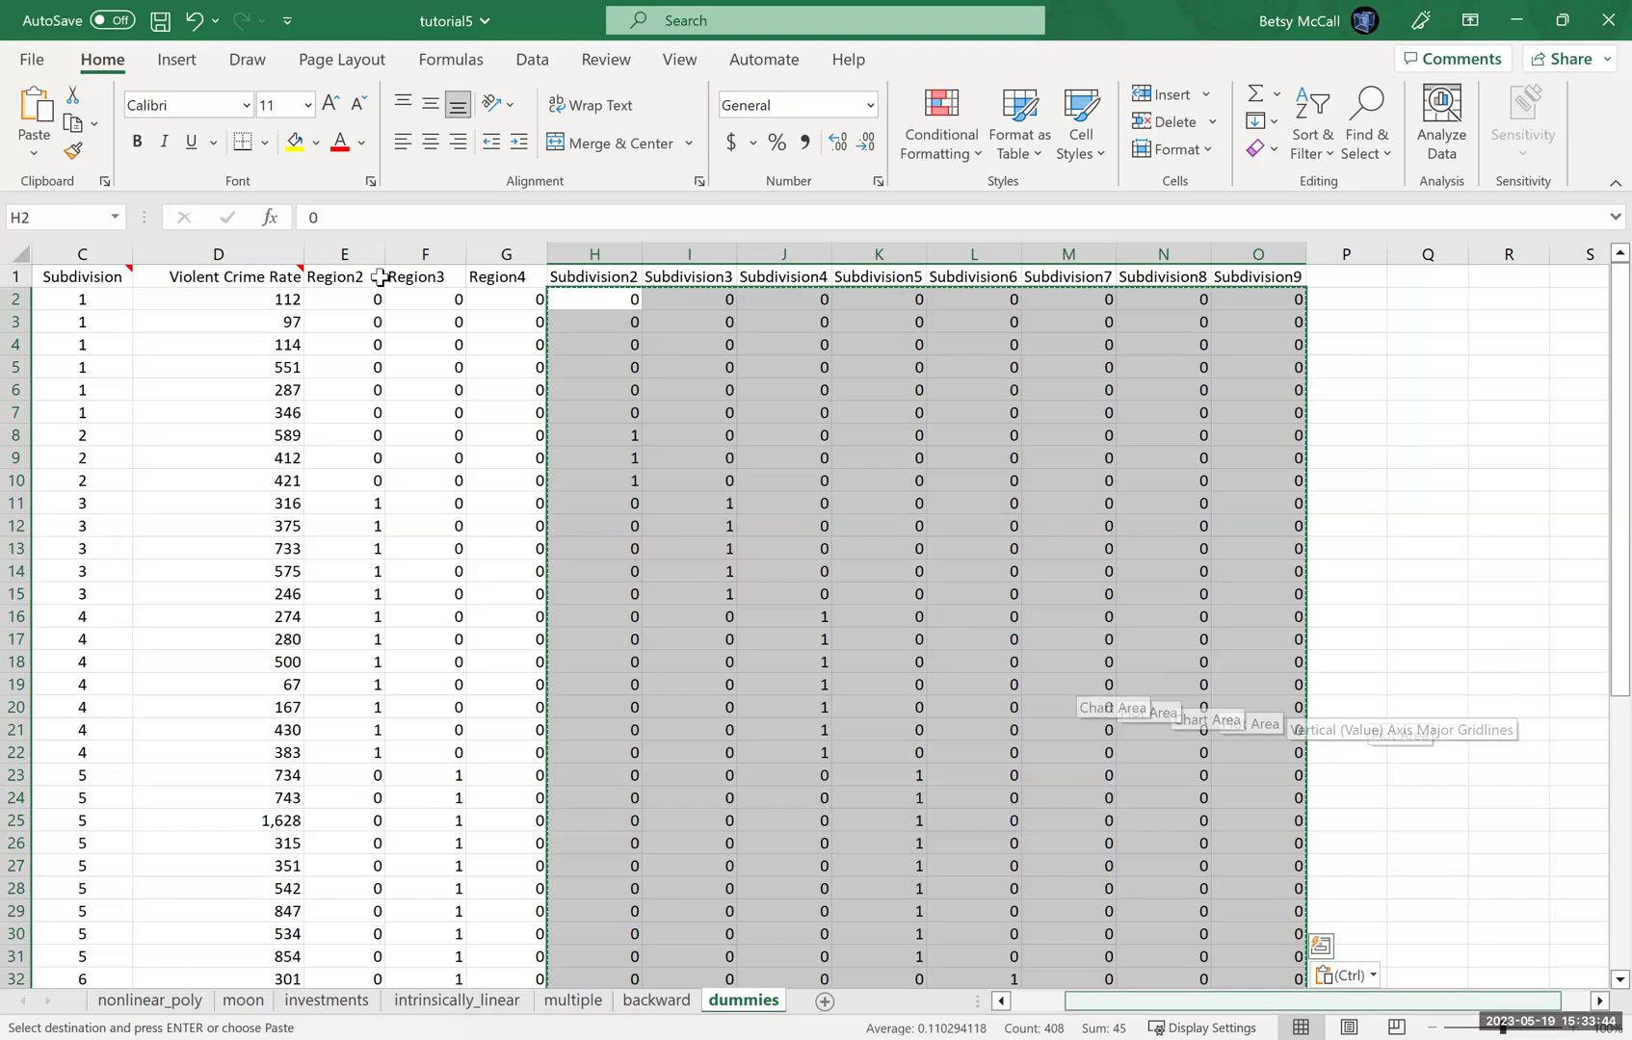
scroll(382, 274, "left", 1)
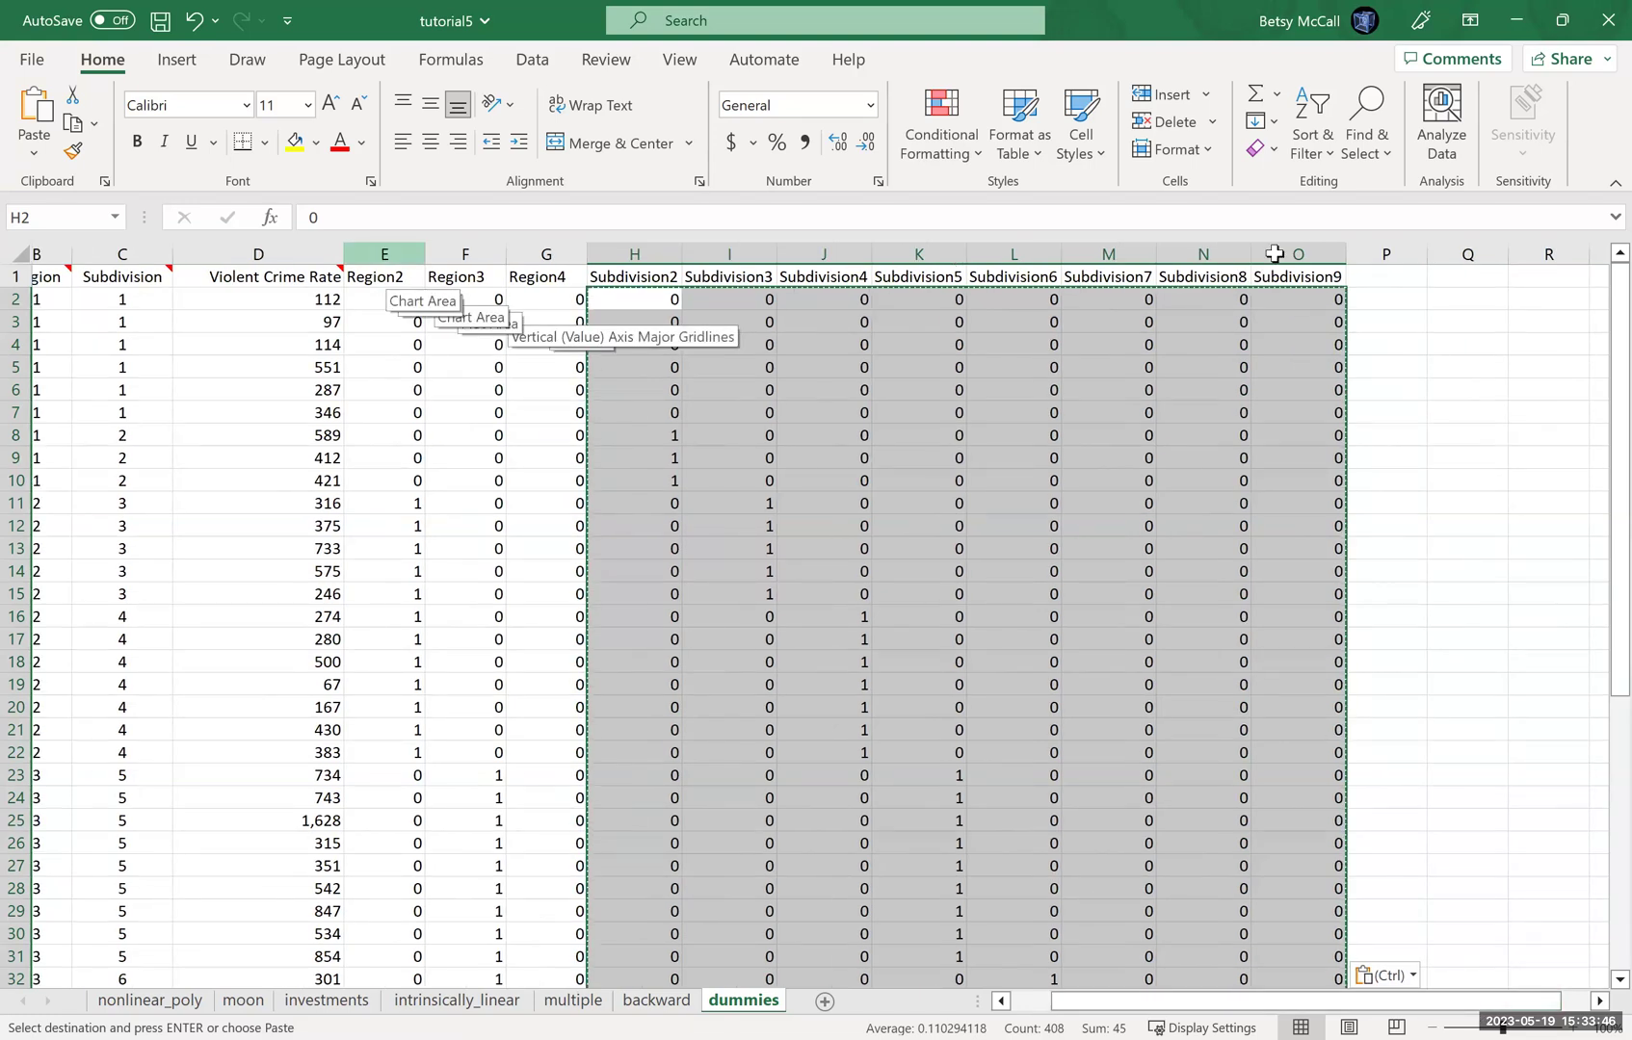
key("ctrl+z")
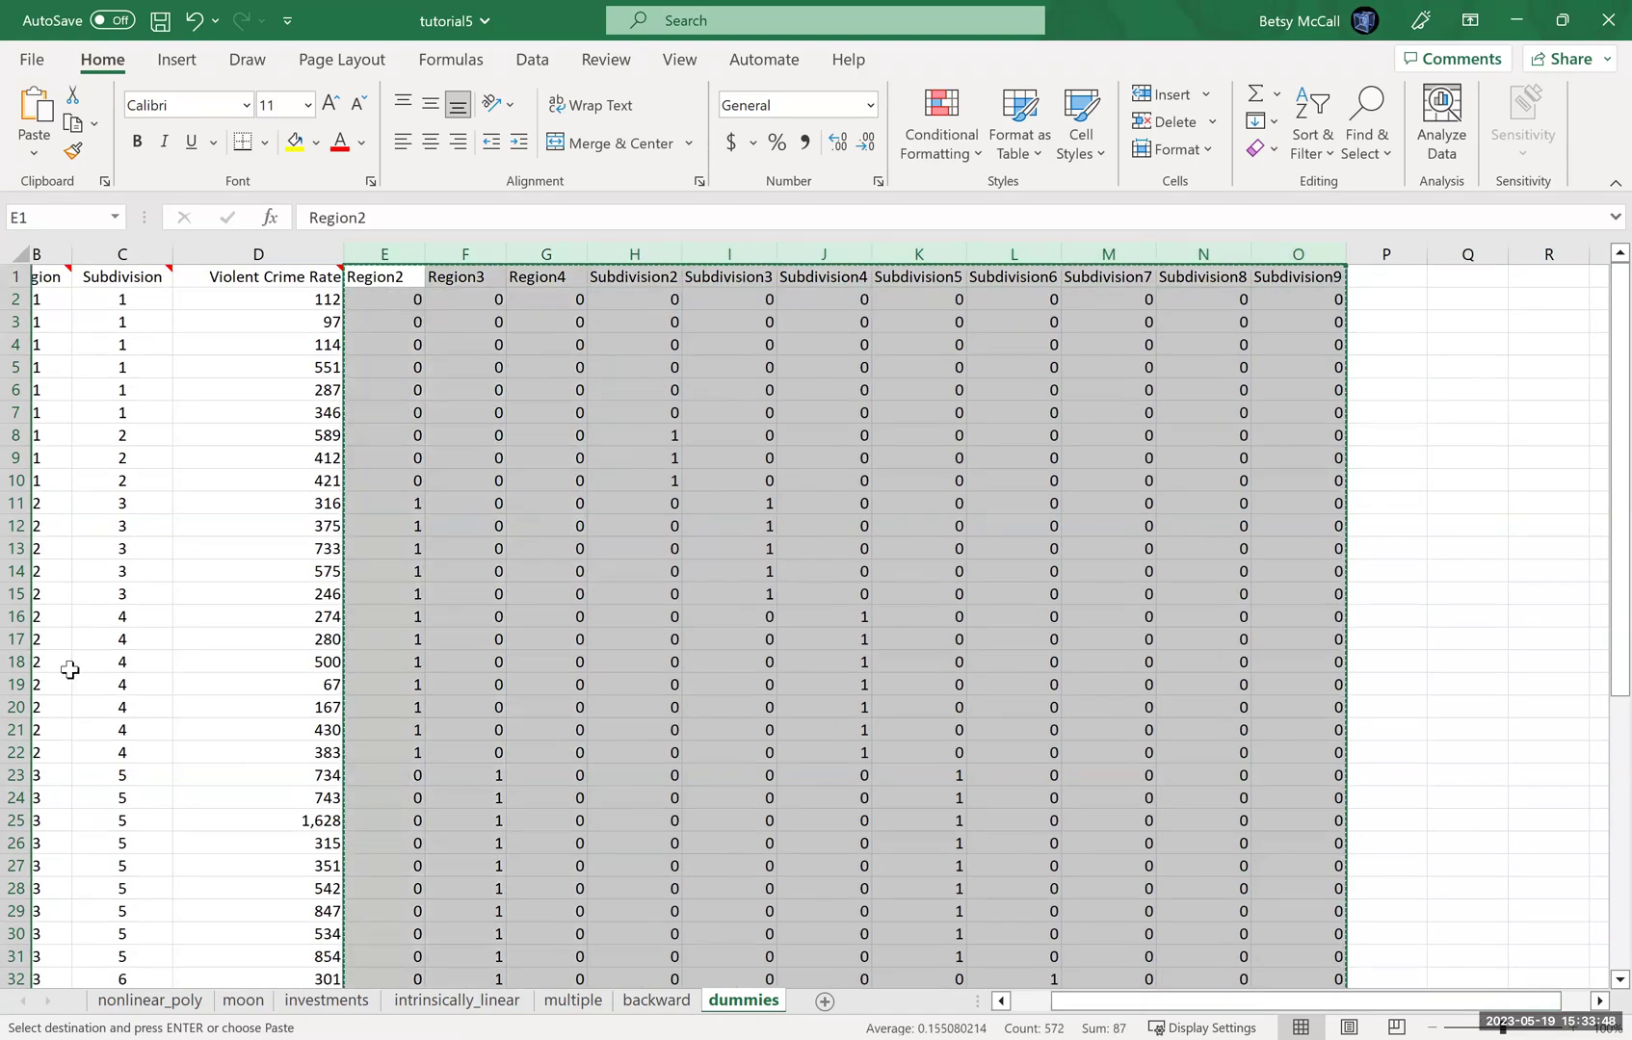
left_click(1599, 1001)
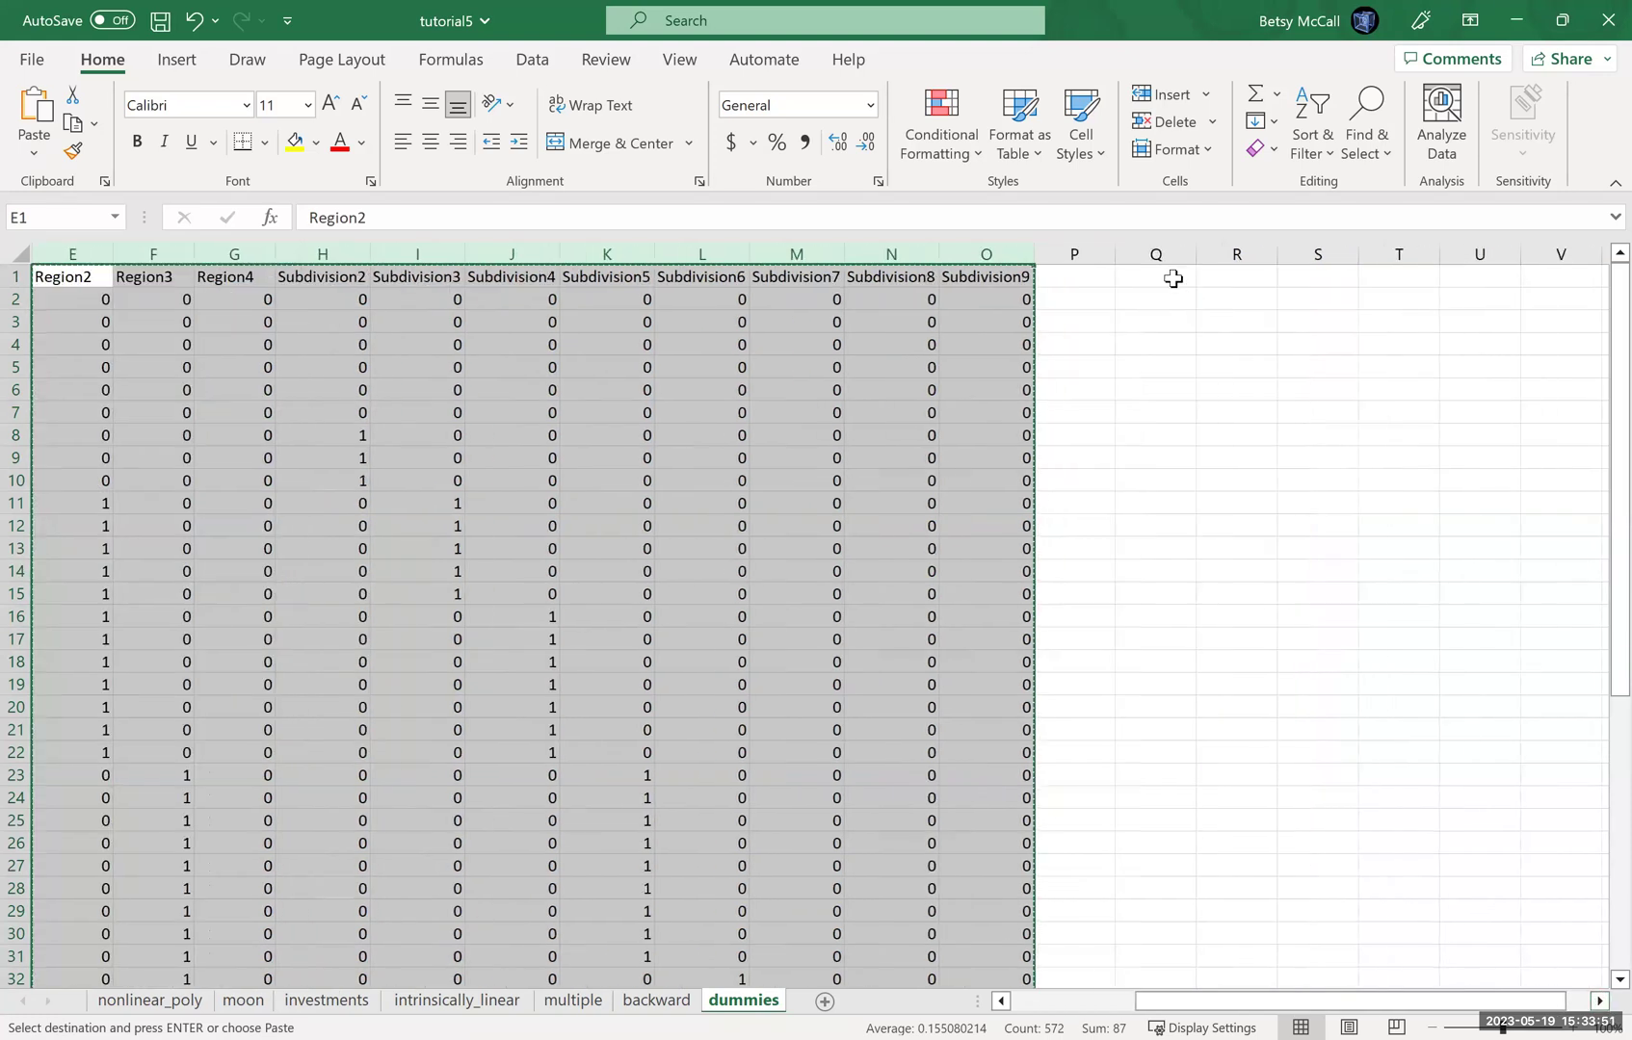
Paste the Region2–Subdivision9 block at R1 and copy Violent Crime Rate (column D) into AC.
left_click(1237, 278)
key("ctrl+v")
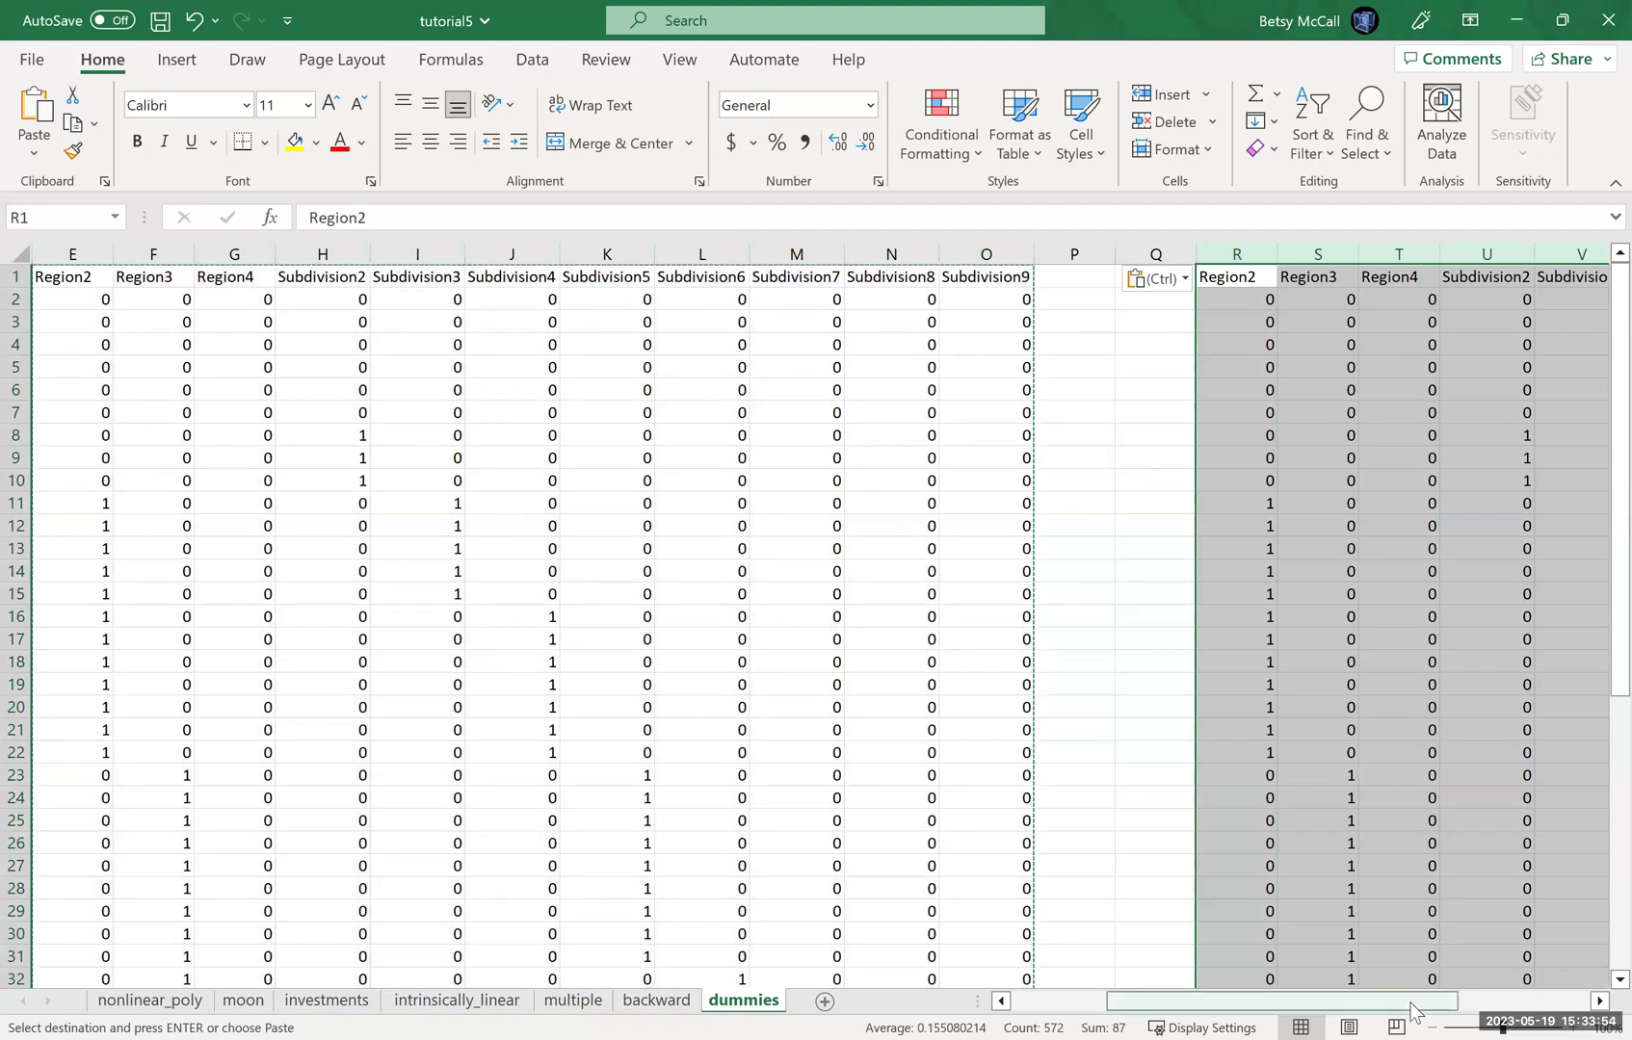
scroll(775, 680, "left", 3)
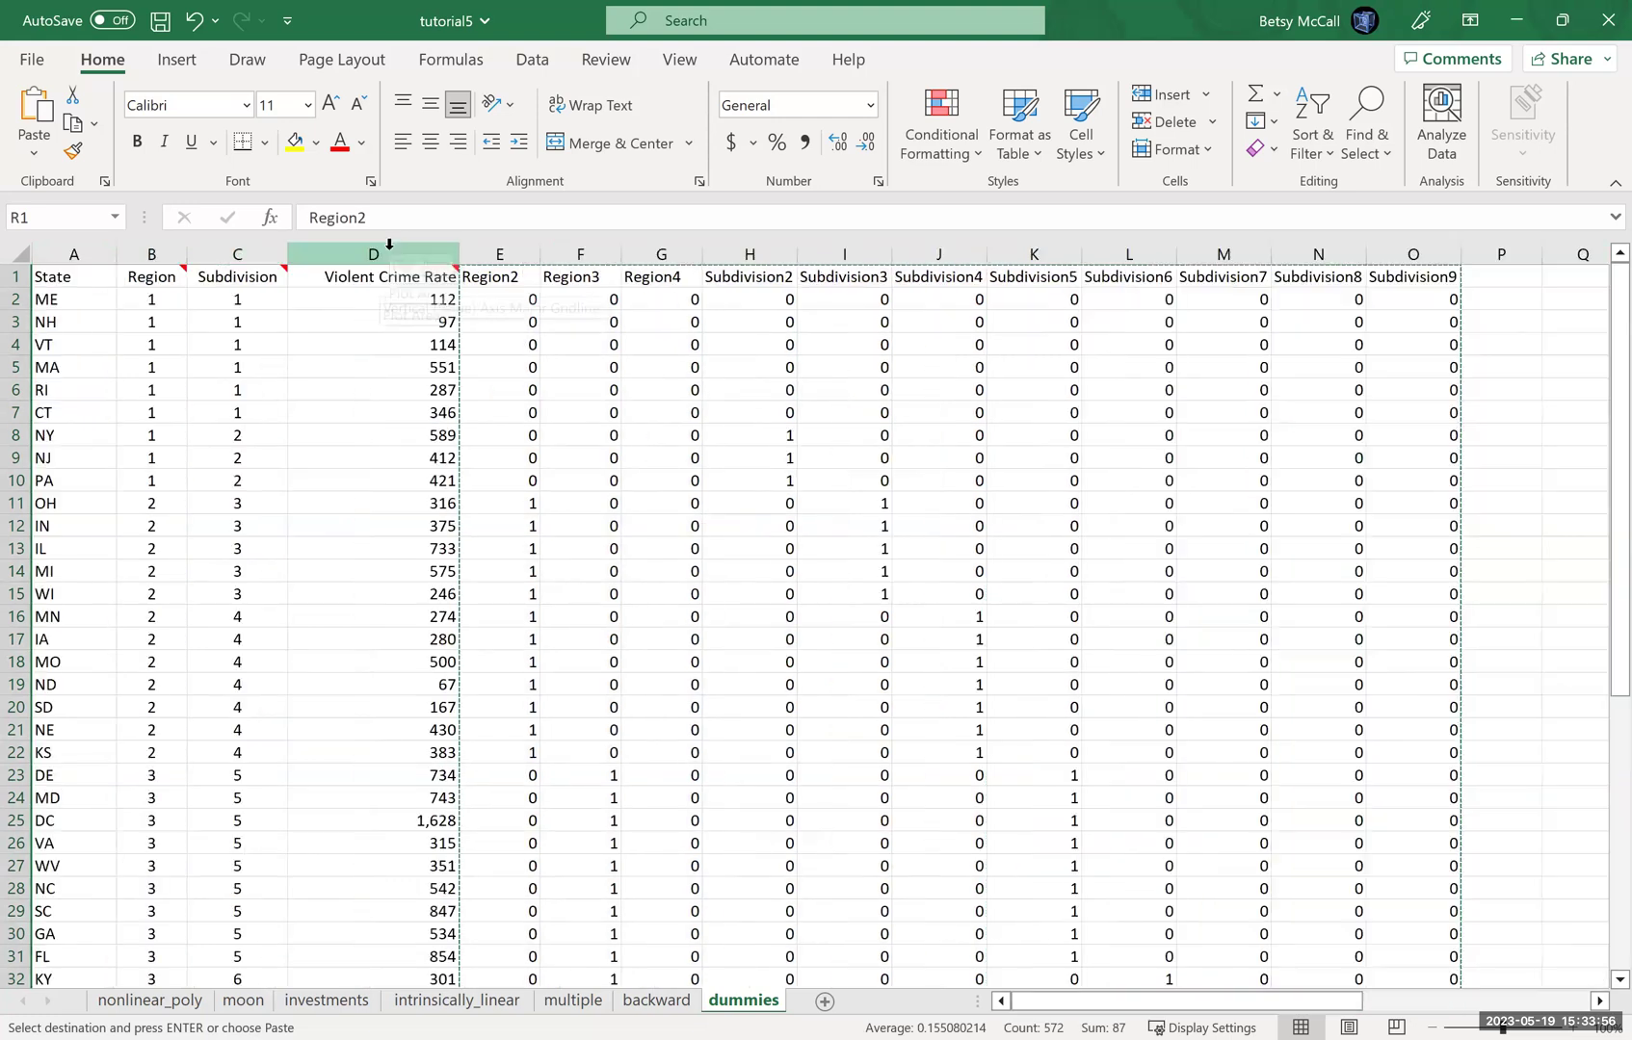
left_click(389, 244)
key("ctrl+c")
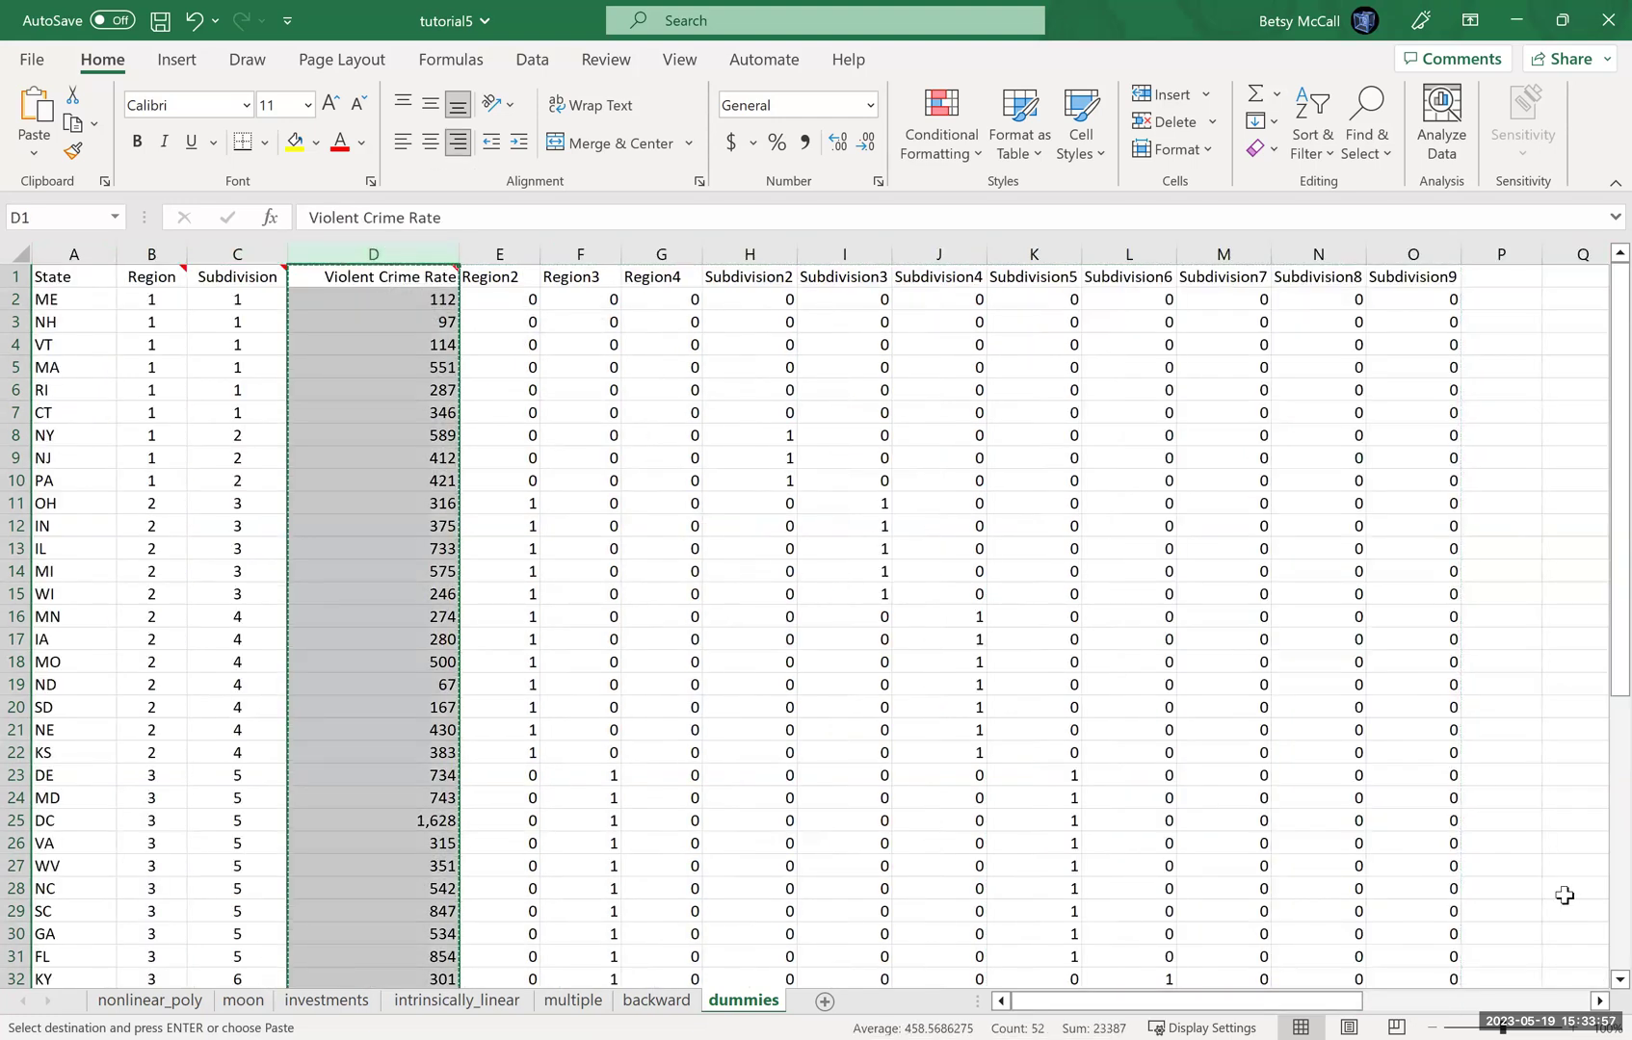
left_click(1598, 1002)
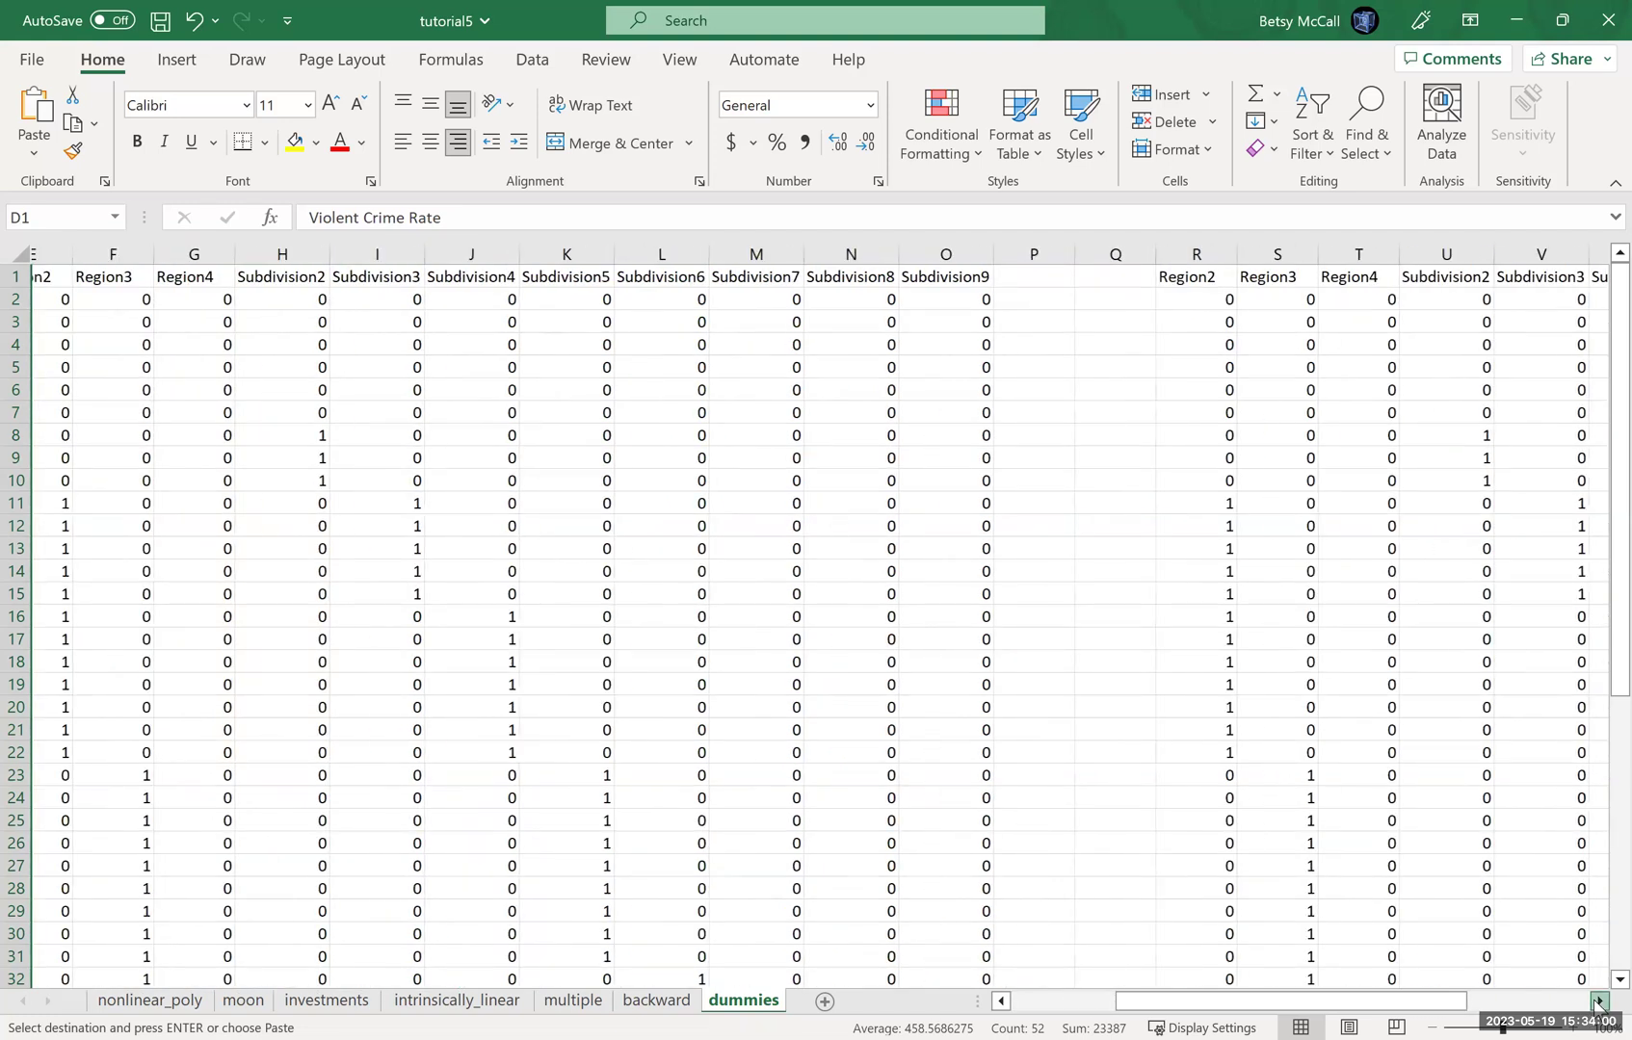
left_click(1598, 1002)
left_click(1427, 284)
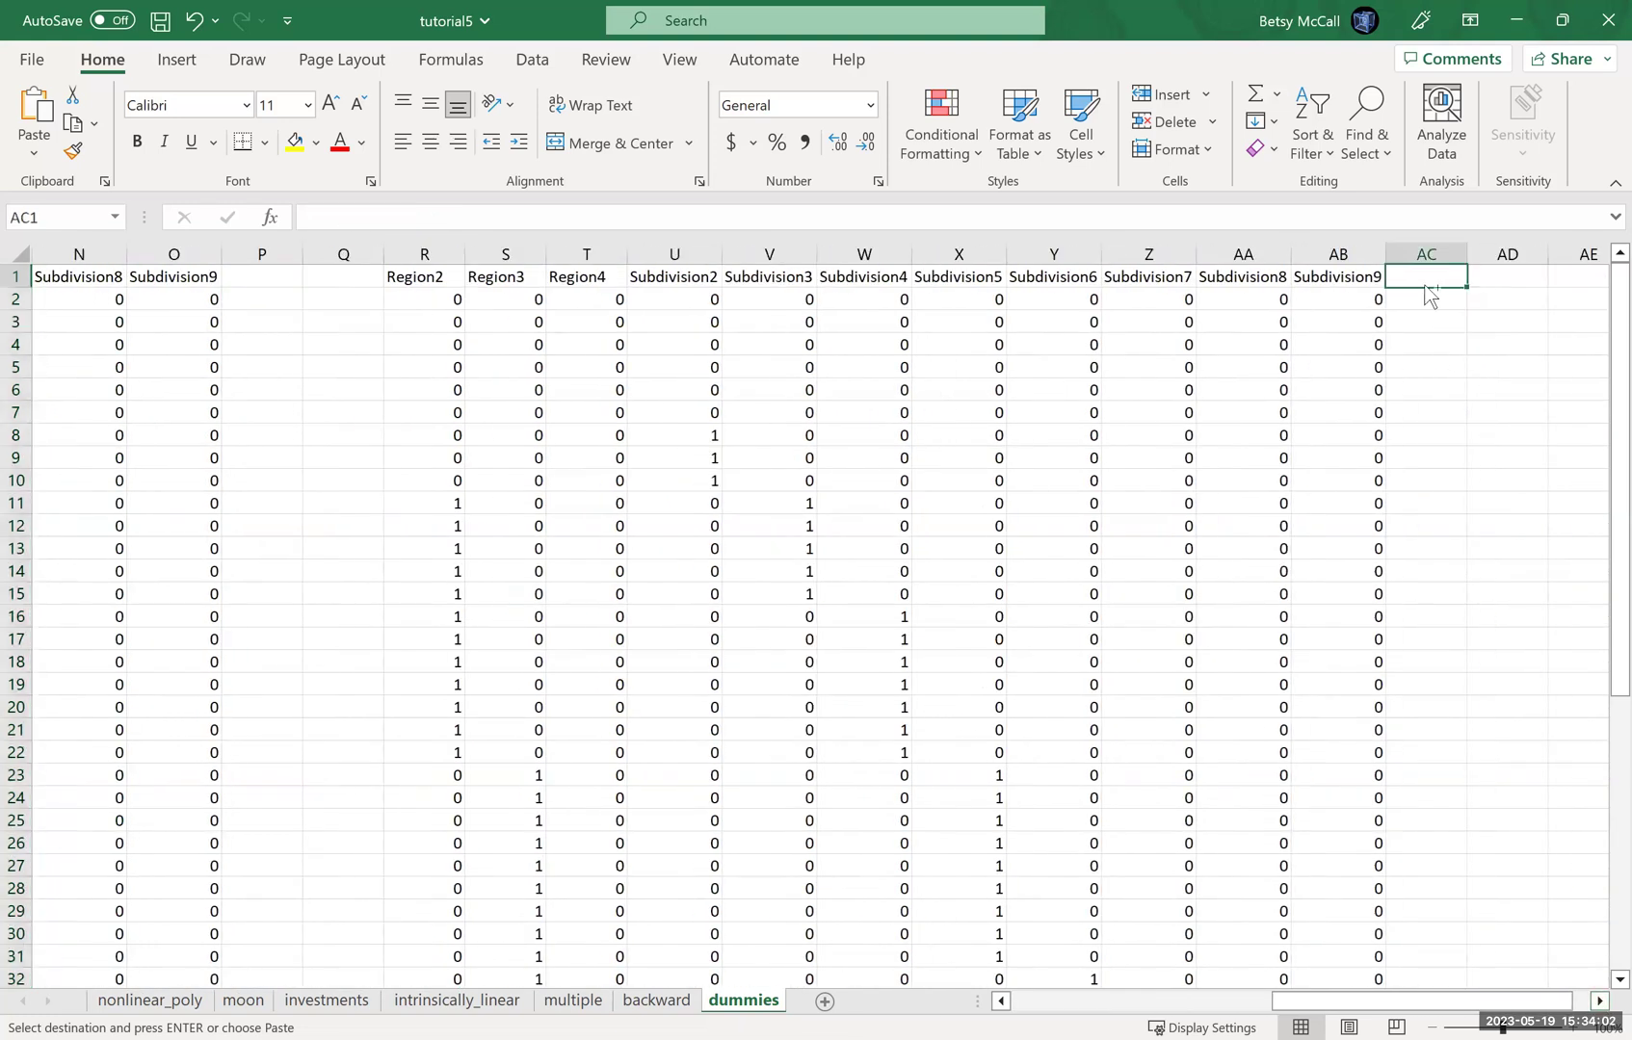
key("ctrl+v")
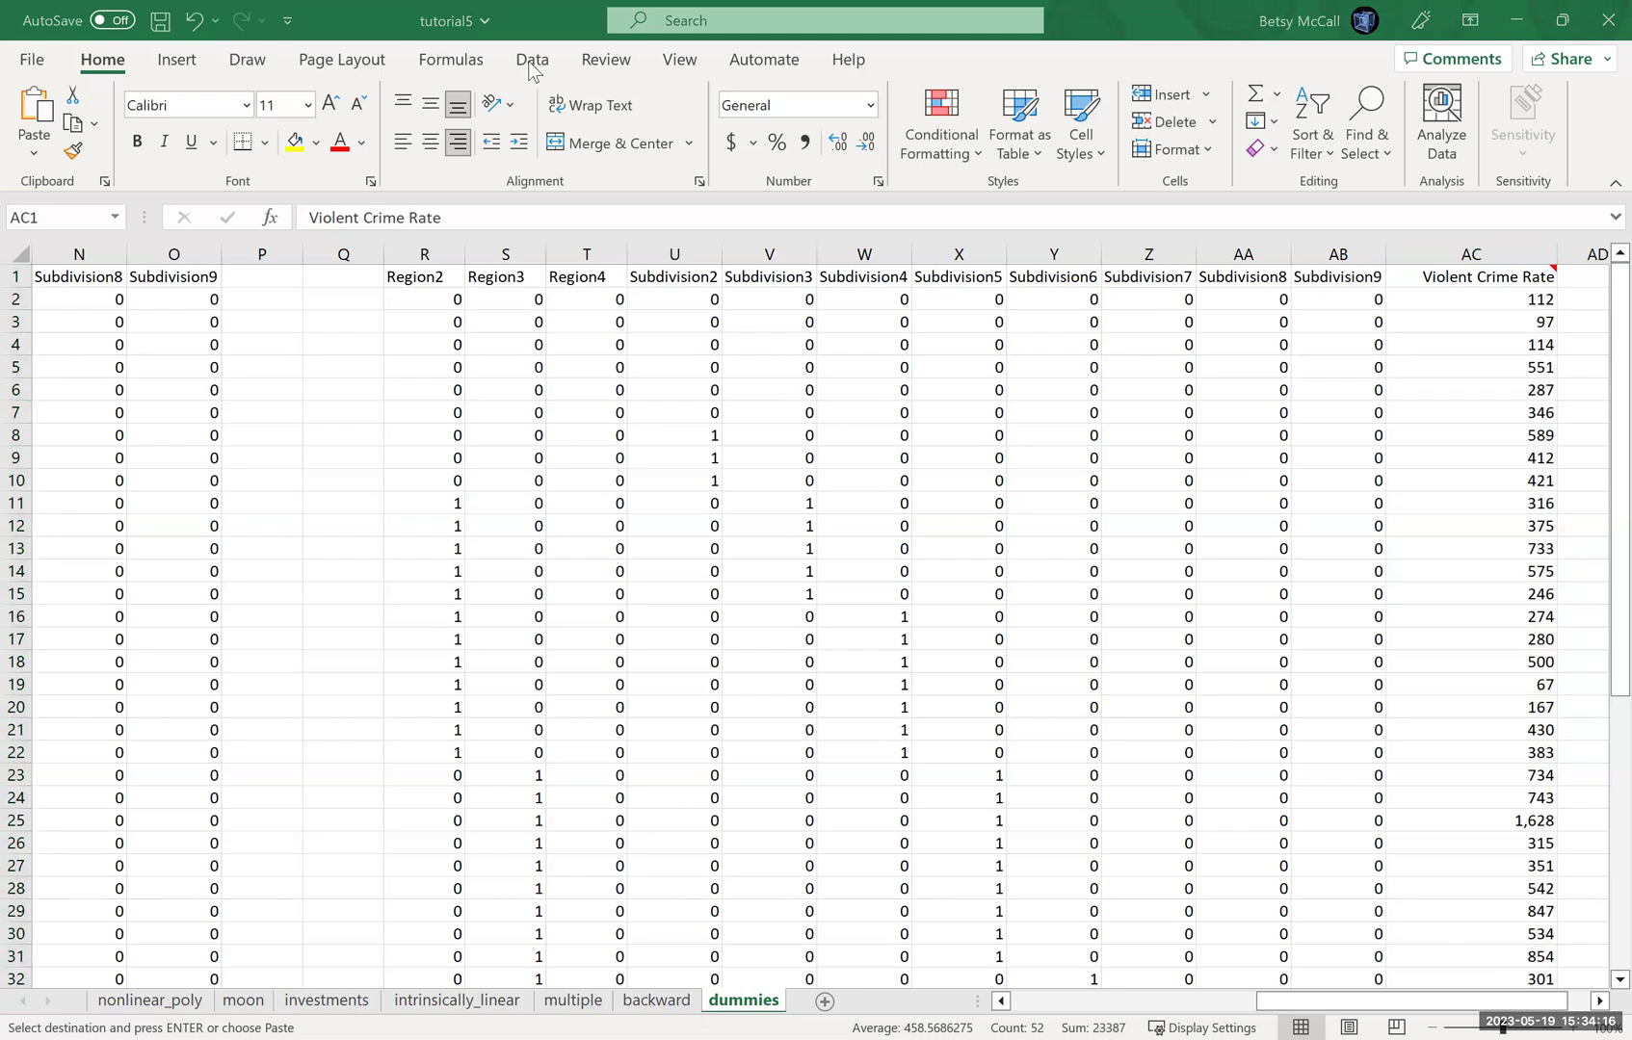
Start a Regression analysis from the Data Analysis tools.
left_click(1597, 282)
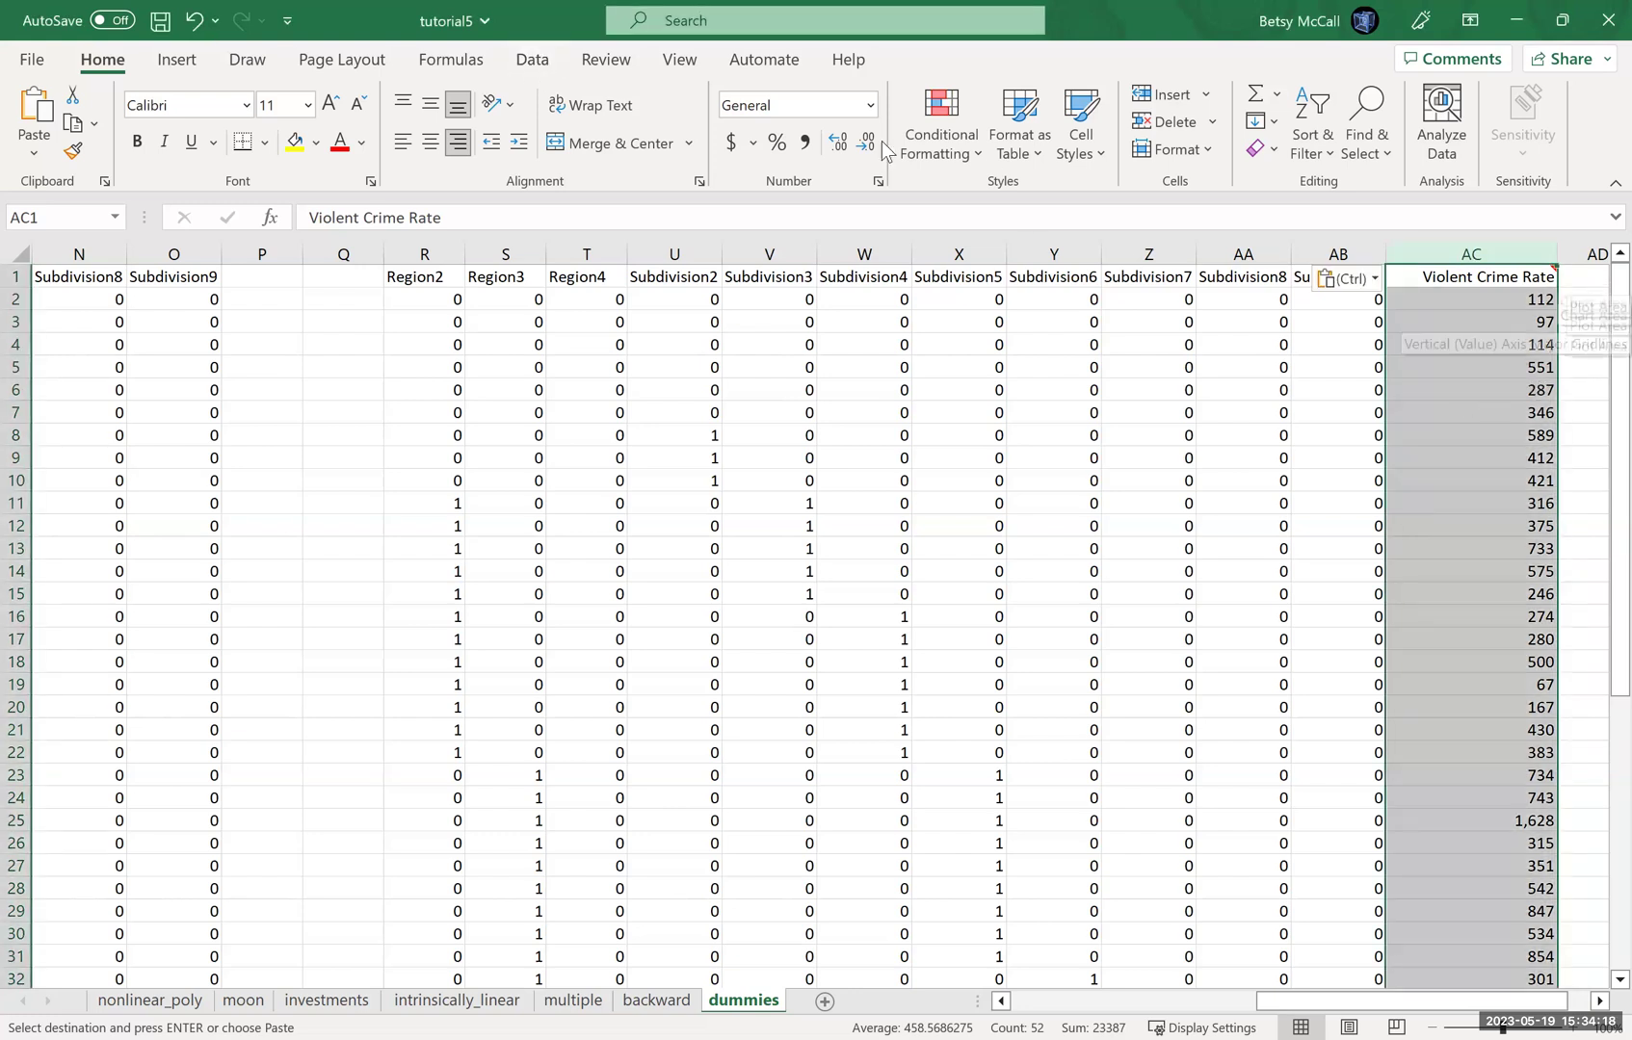
left_click(529, 59)
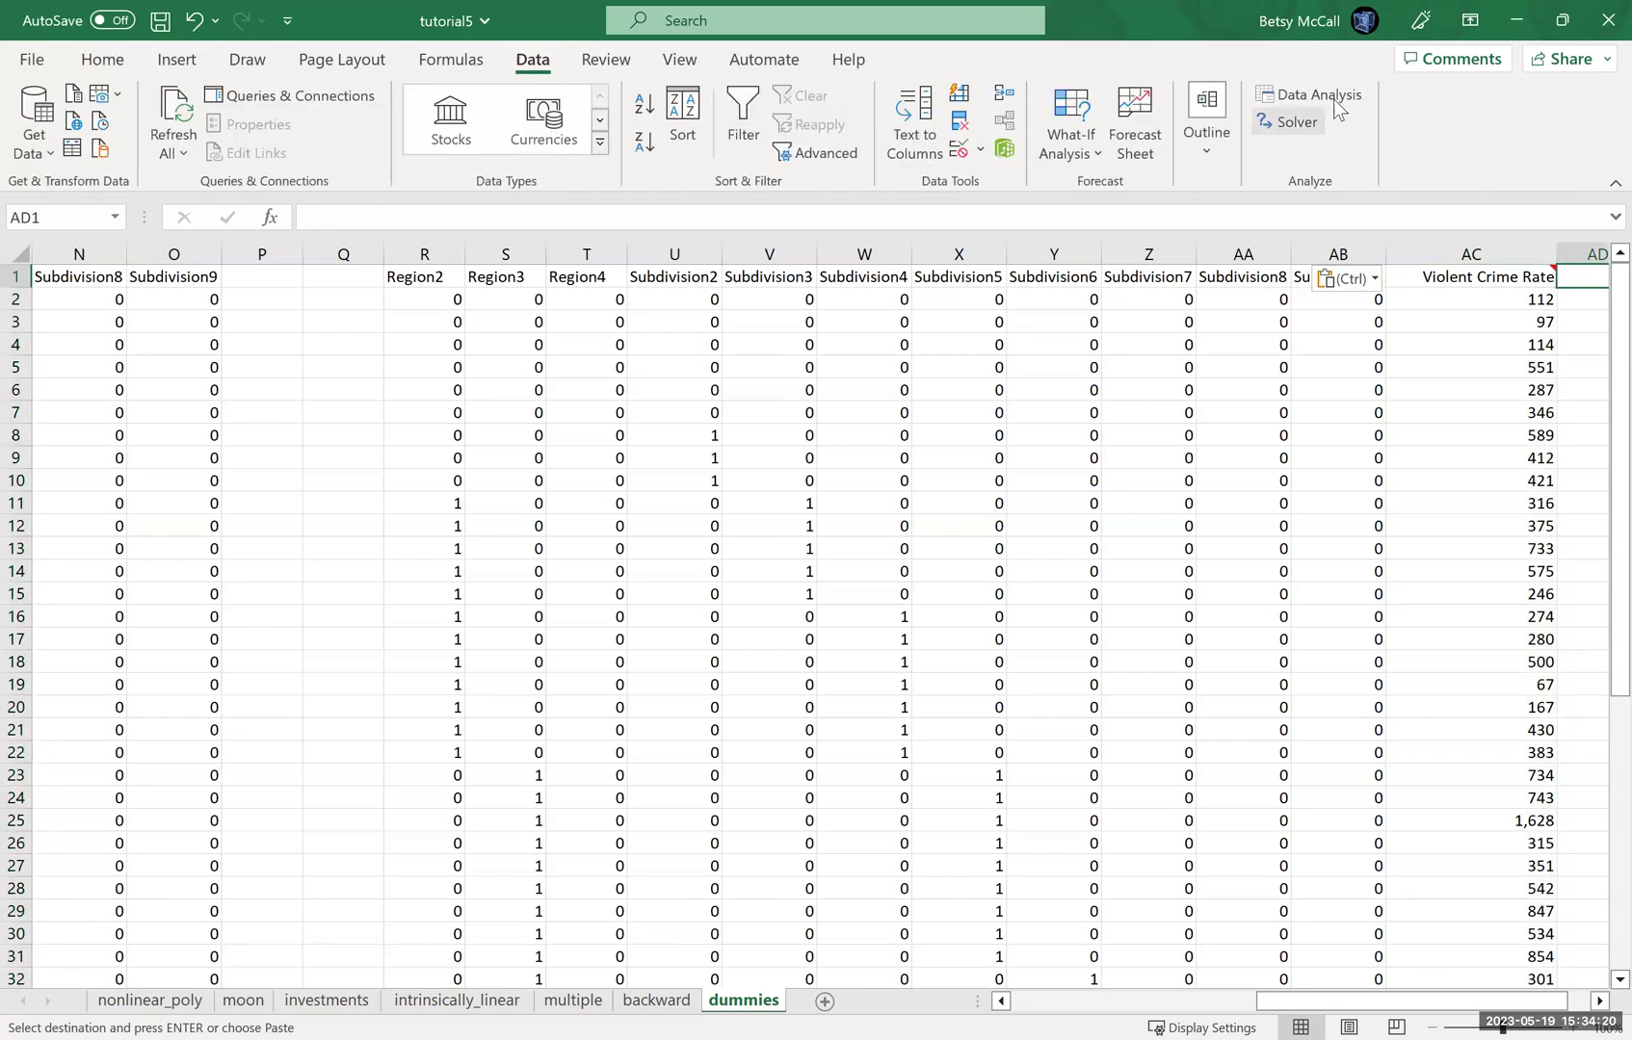
left_click(1337, 100)
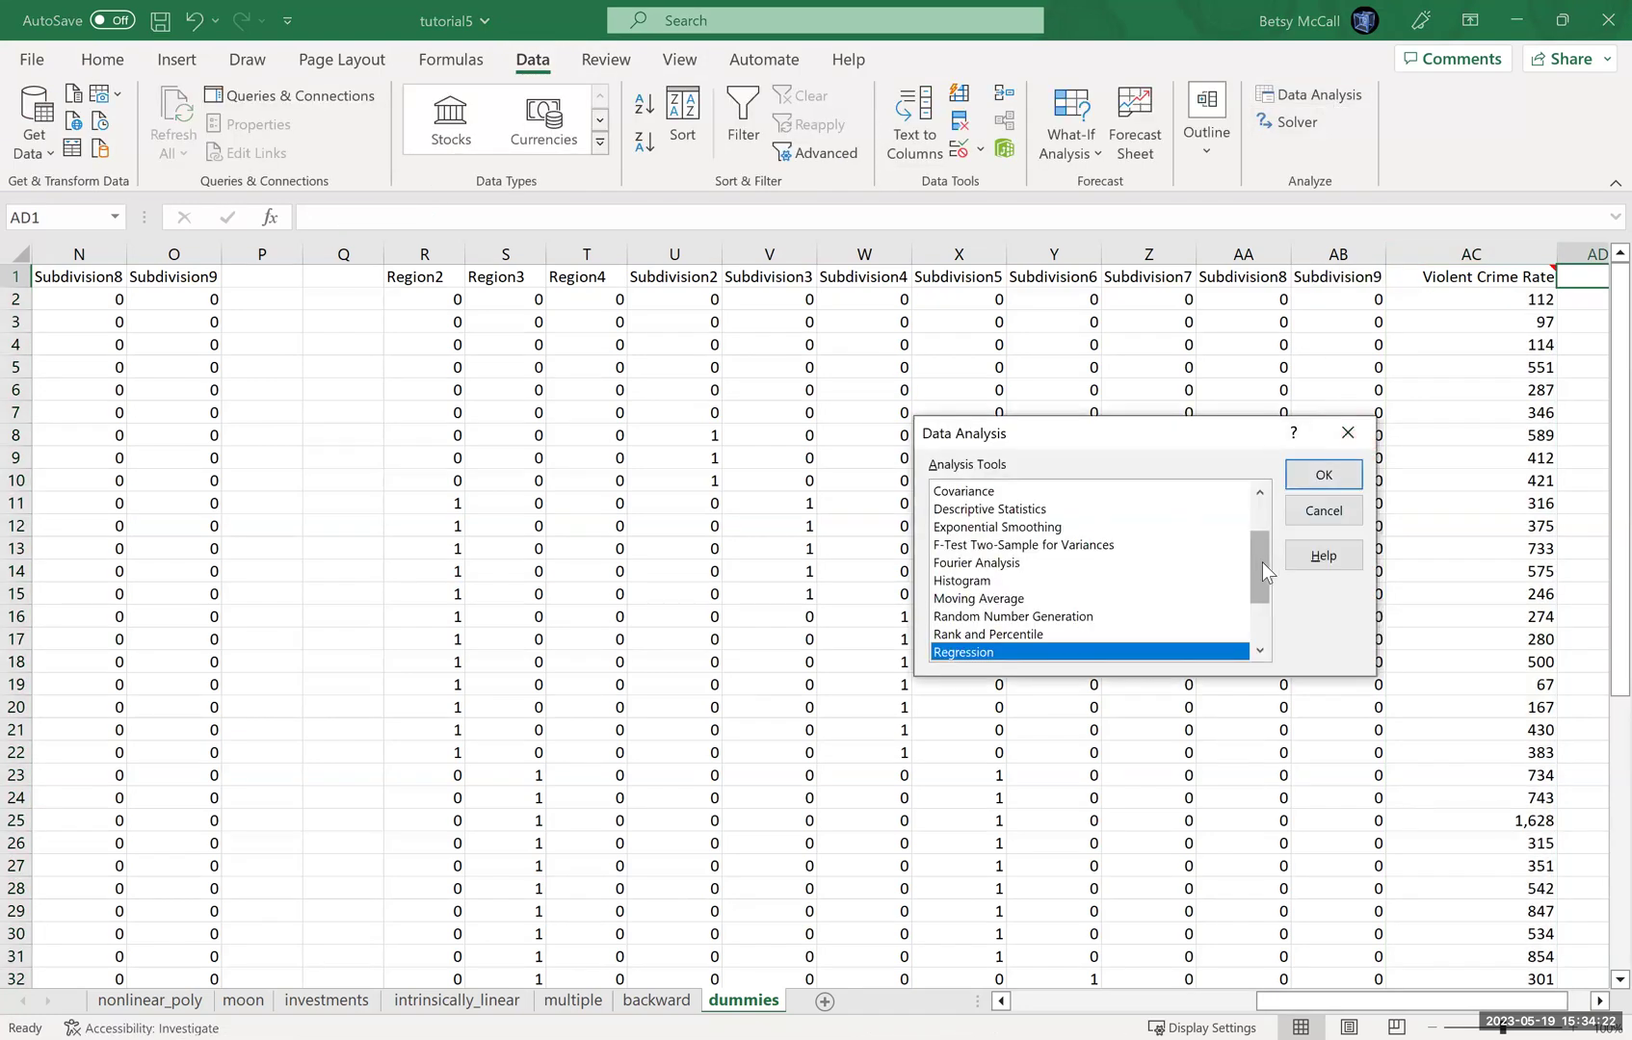
left_click(1309, 477)
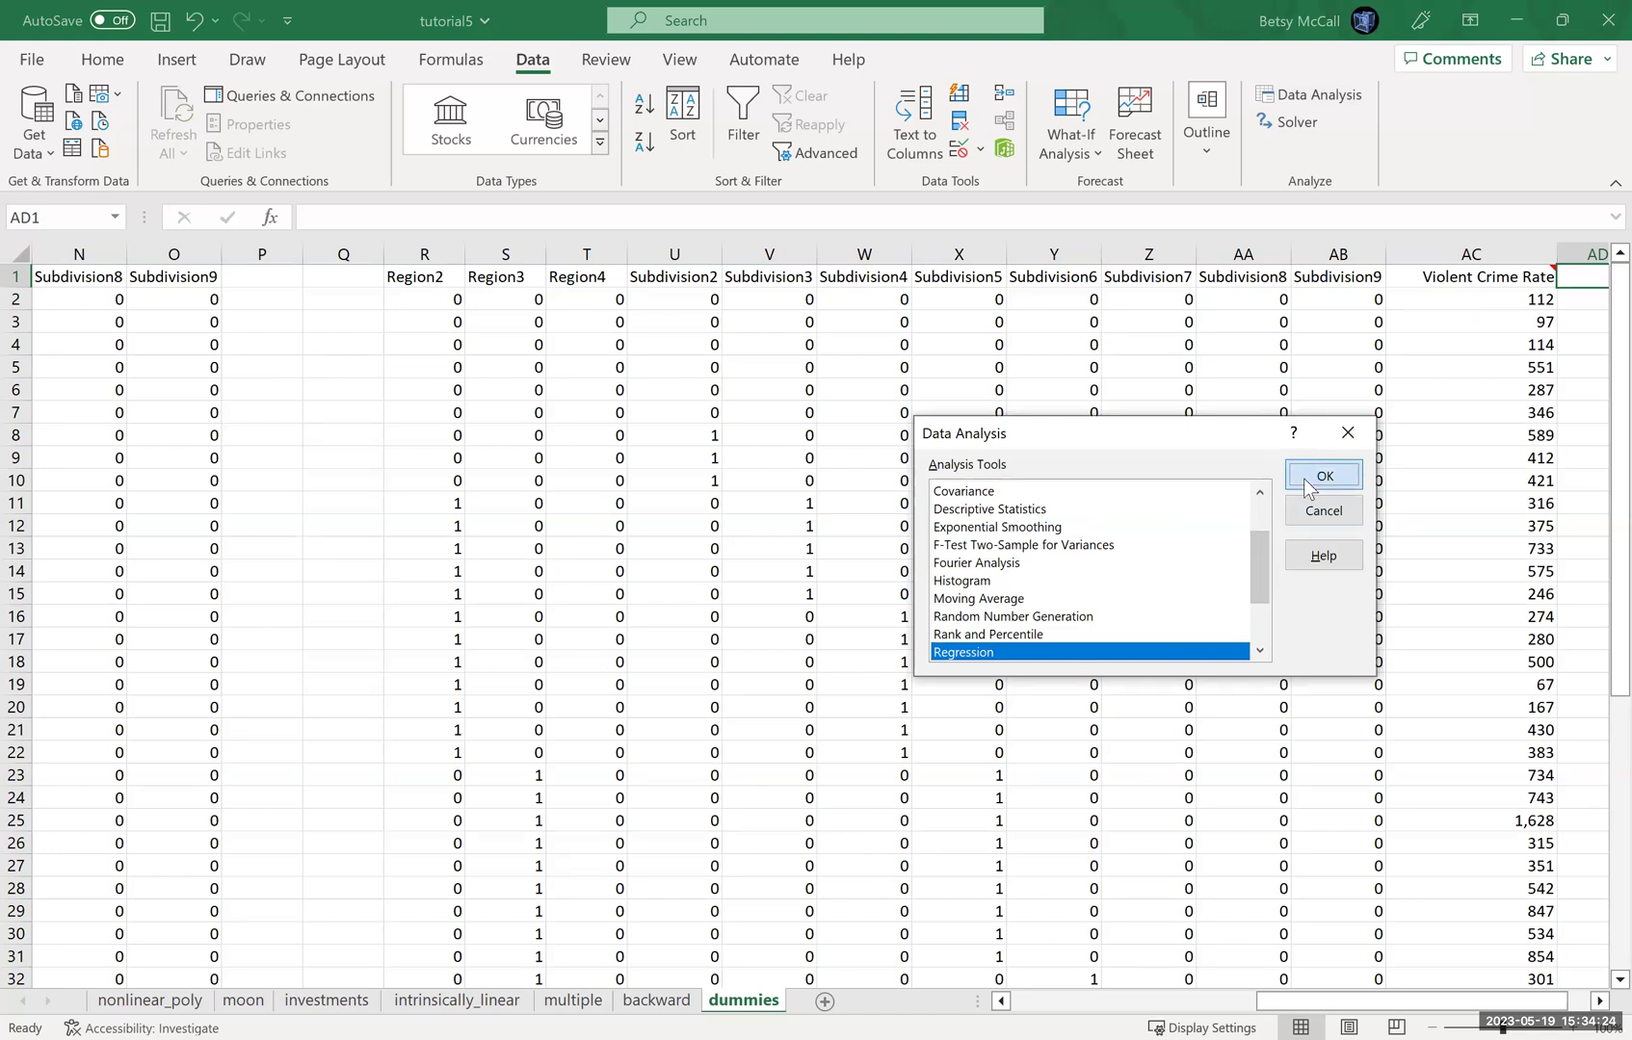
Set Input Y Range to $AC$1:$AC$52 and Input X Range to $R$1:$AB$52.
left_click(1240, 372)
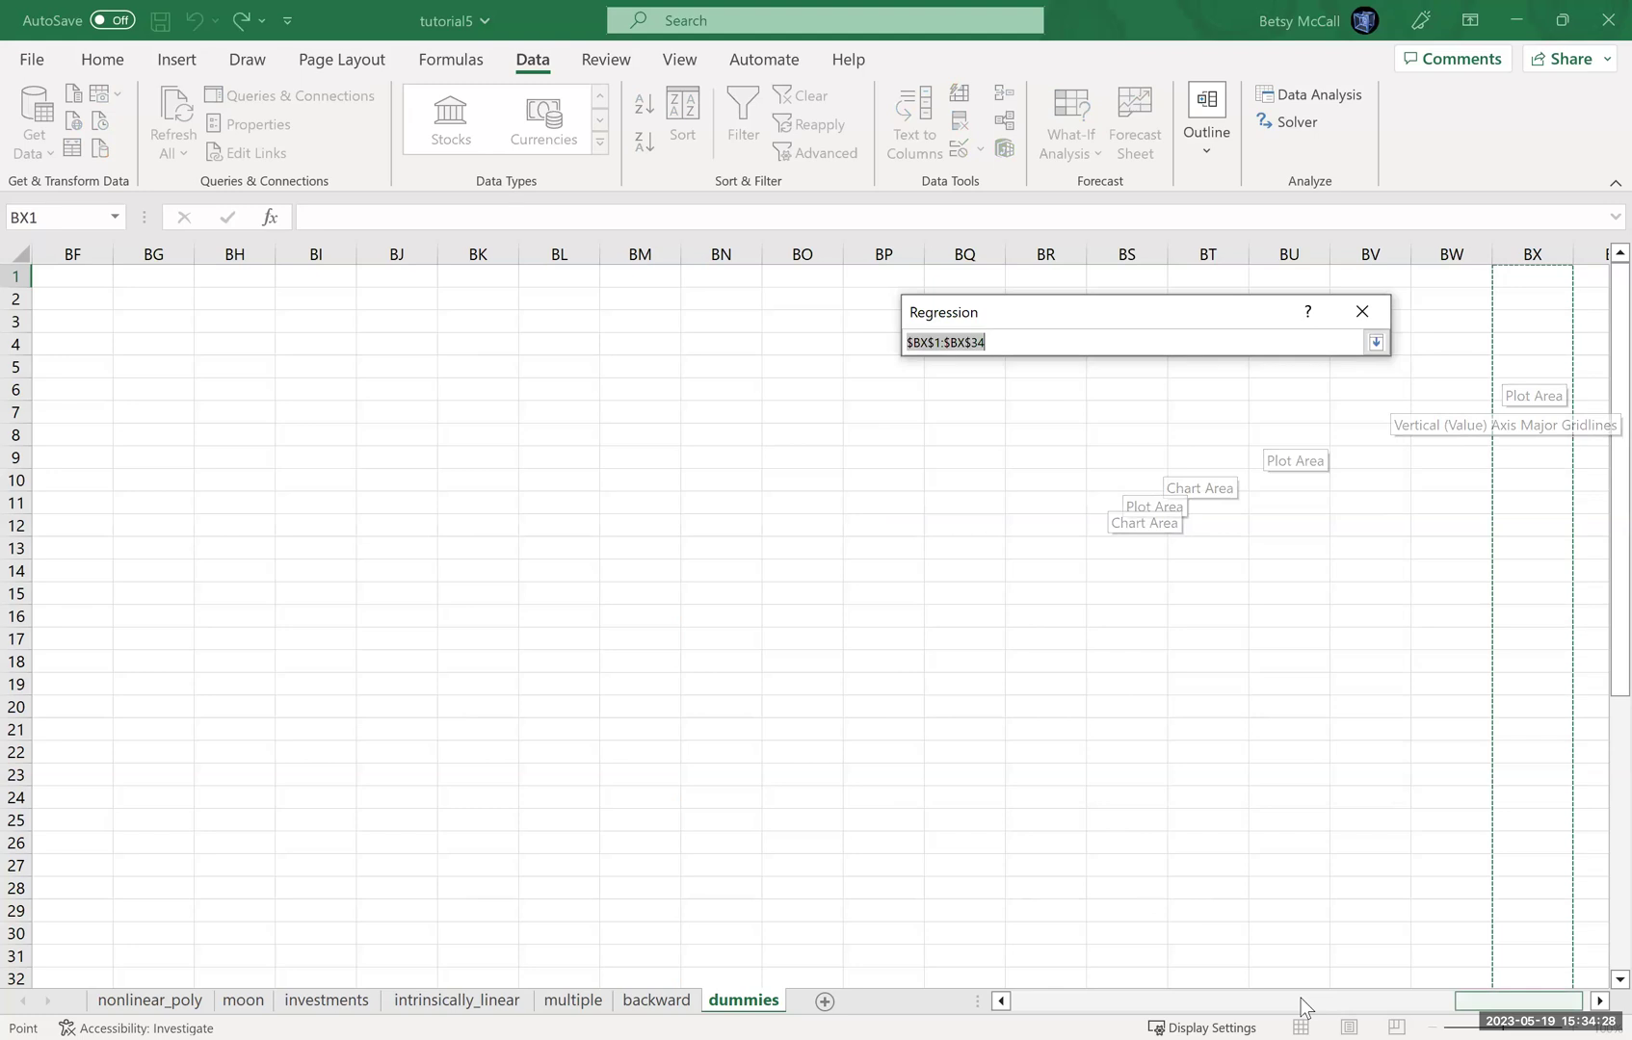
left_click(1231, 998)
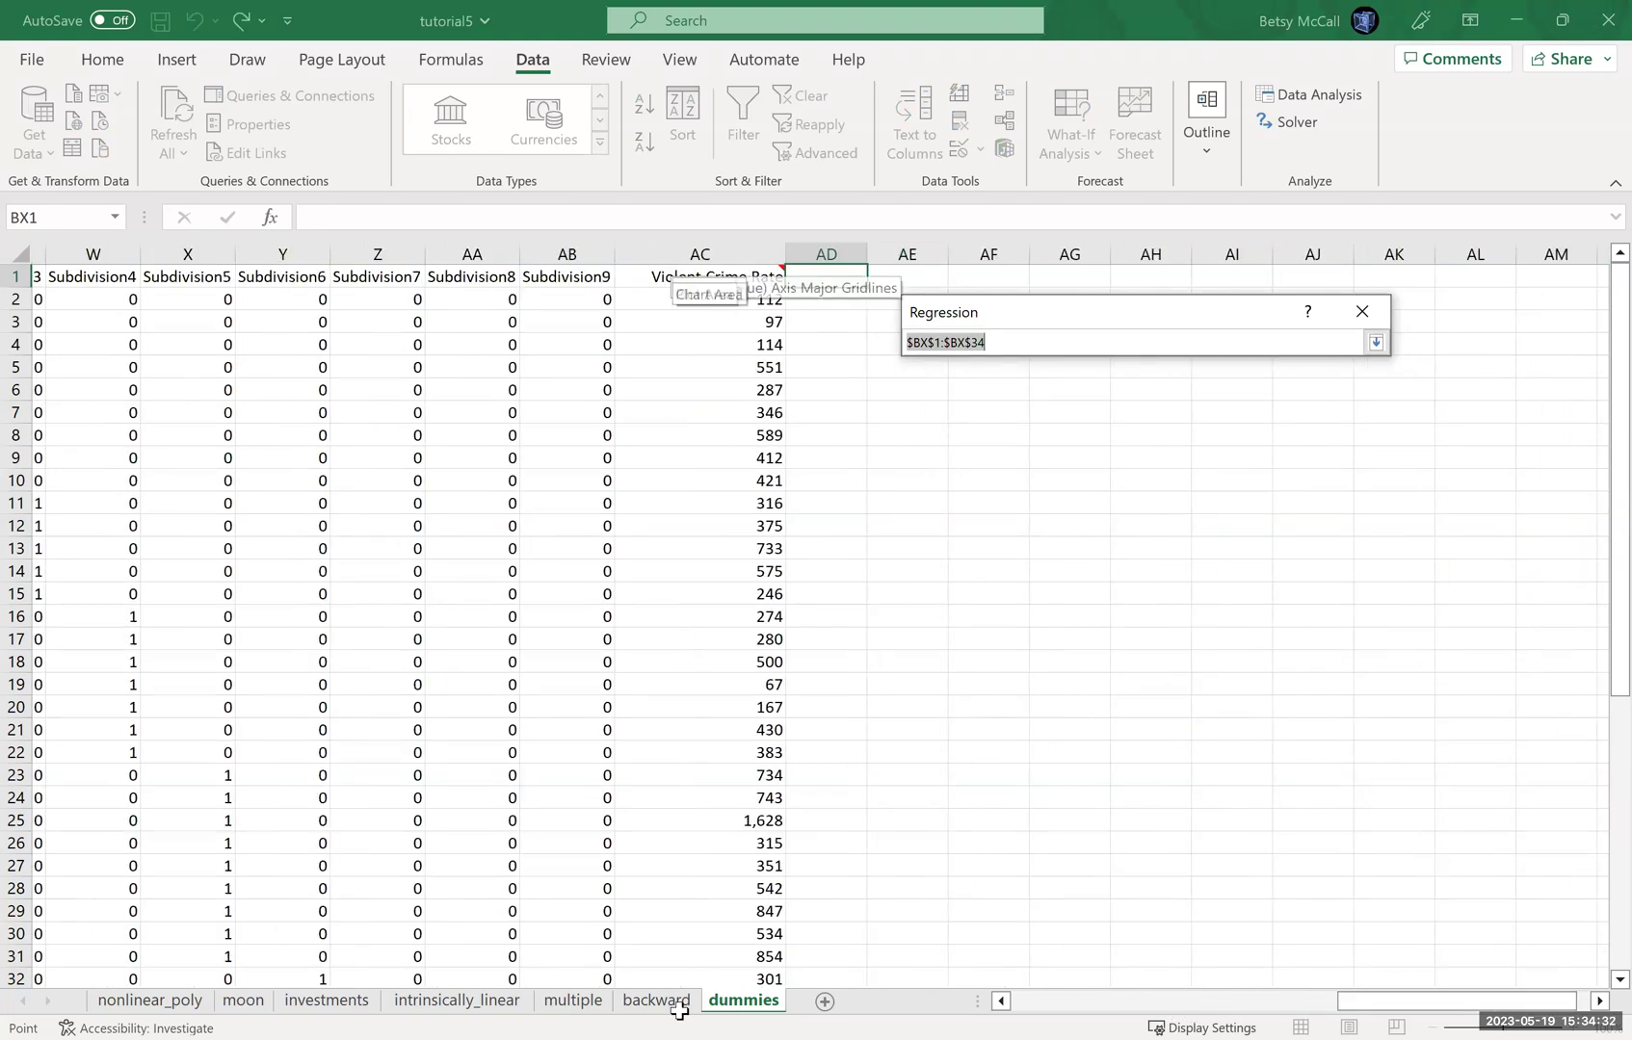
left_click_drag(679, 1009, 705, 941)
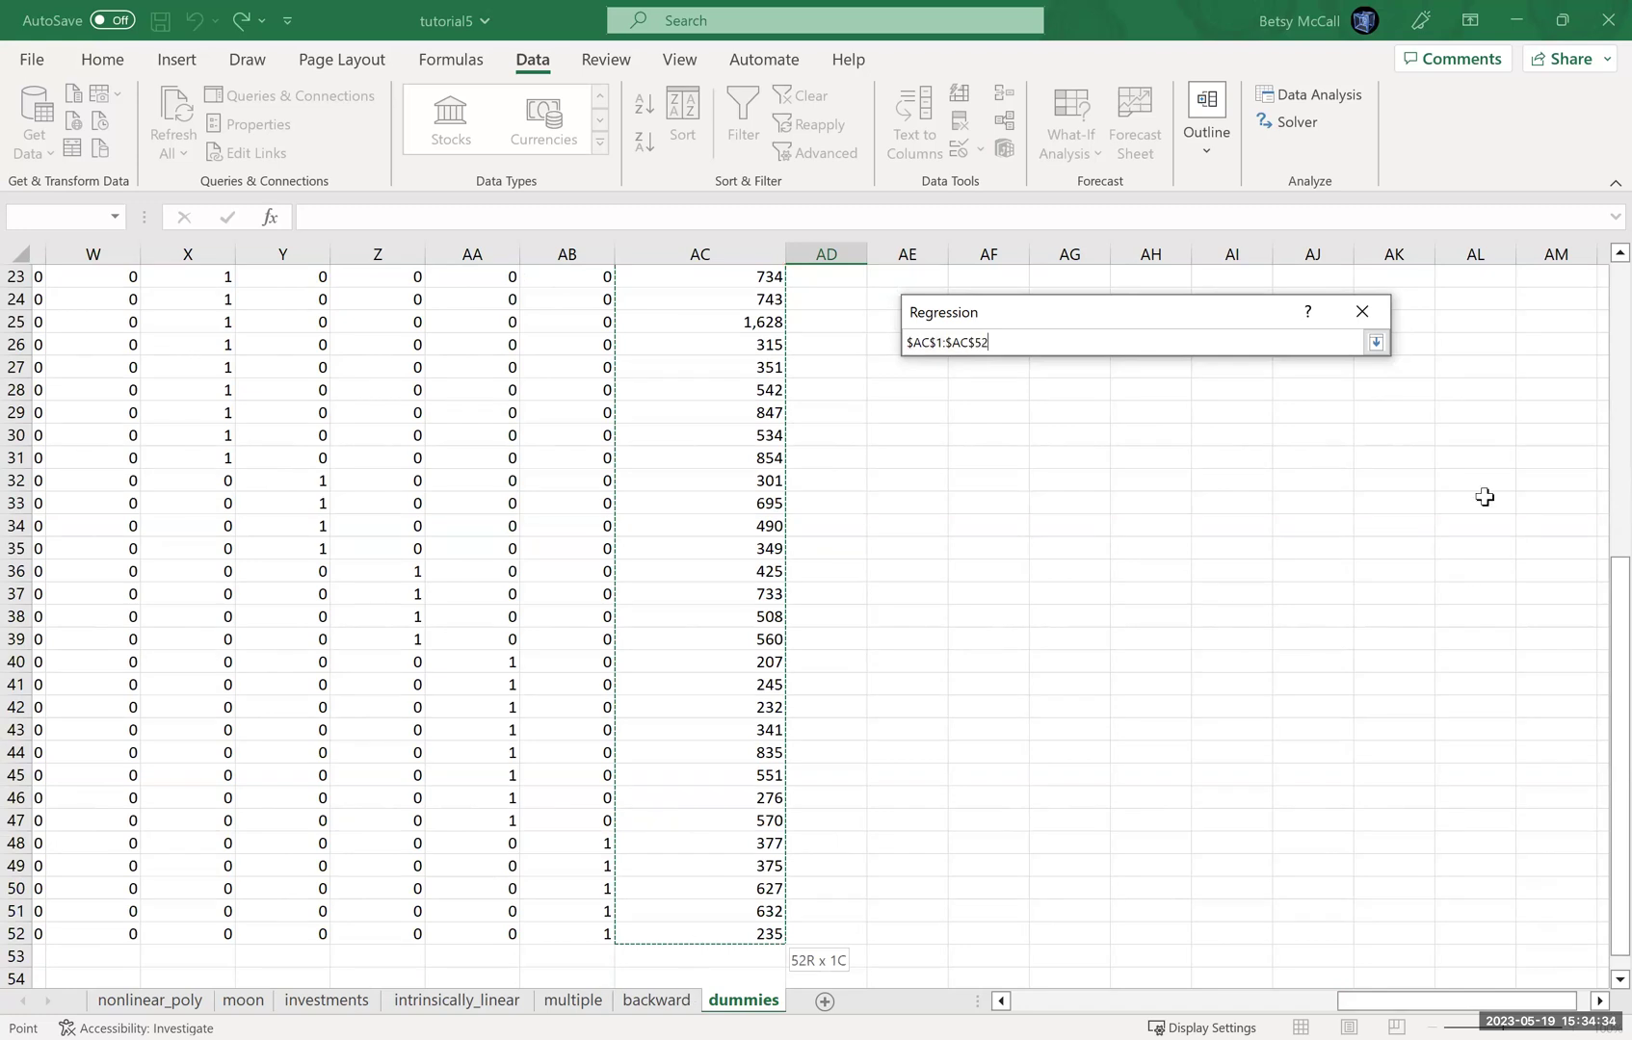
left_click(1376, 343)
left_click(1241, 416)
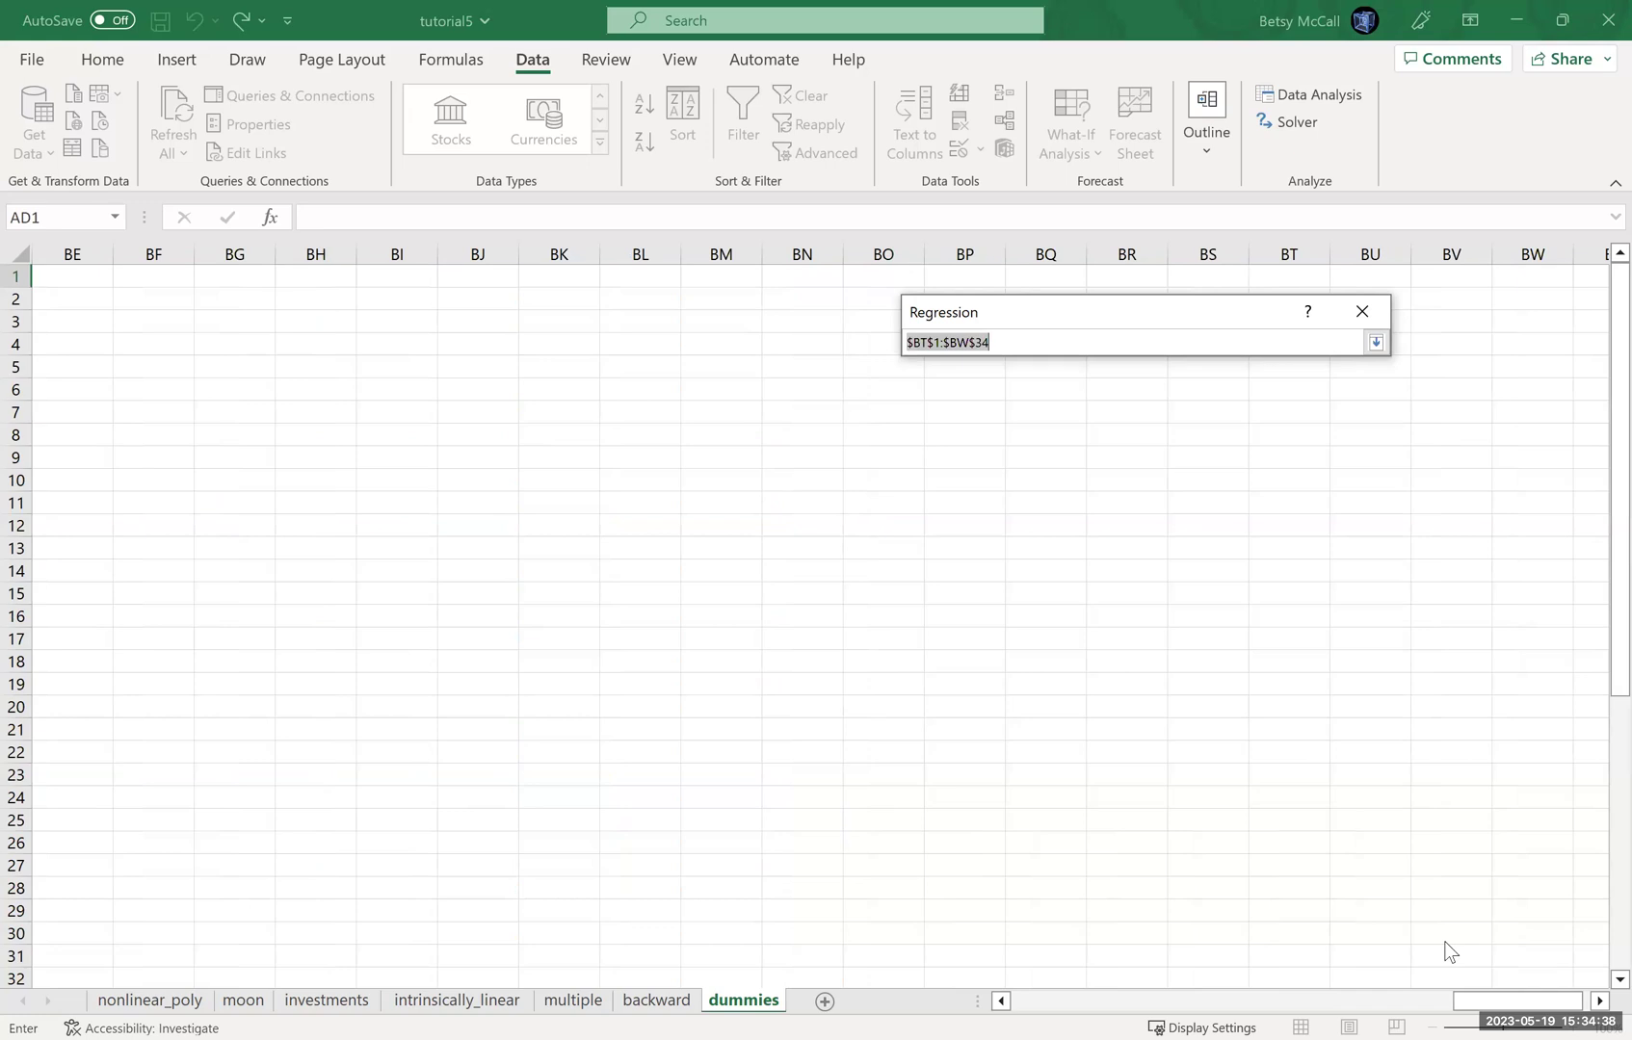
left_click_drag(1052, 1002, 1160, 1002)
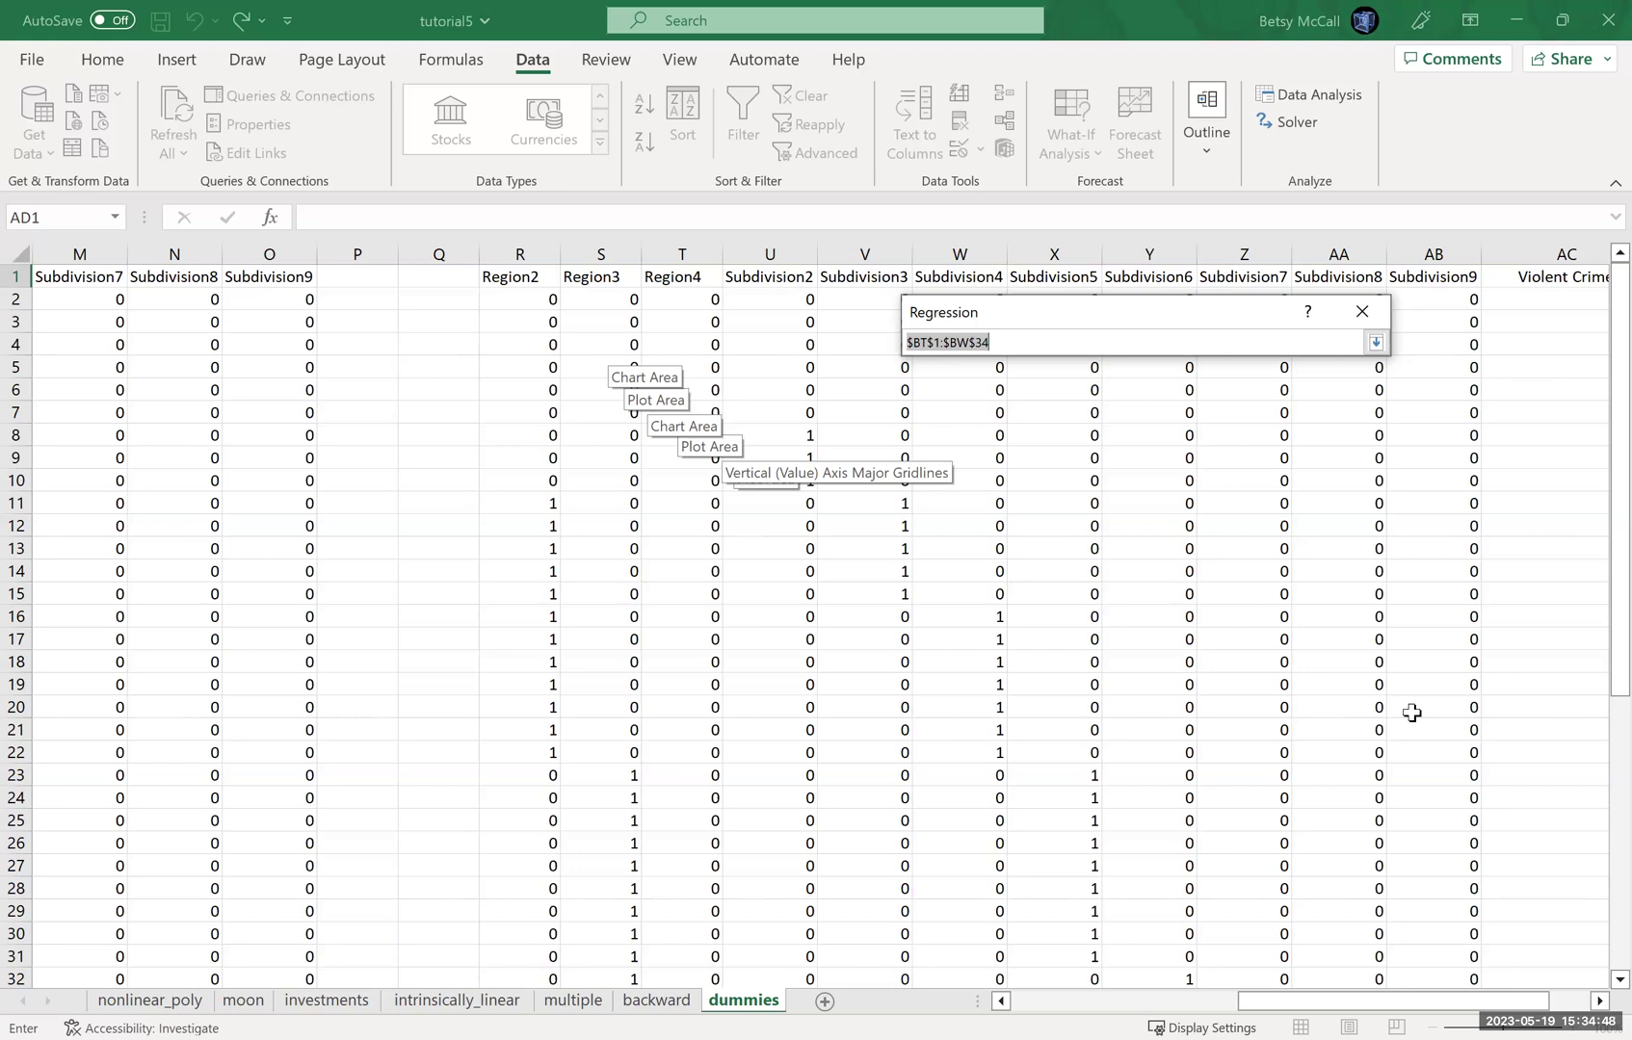
left_click_drag(1413, 1010, 1420, 936)
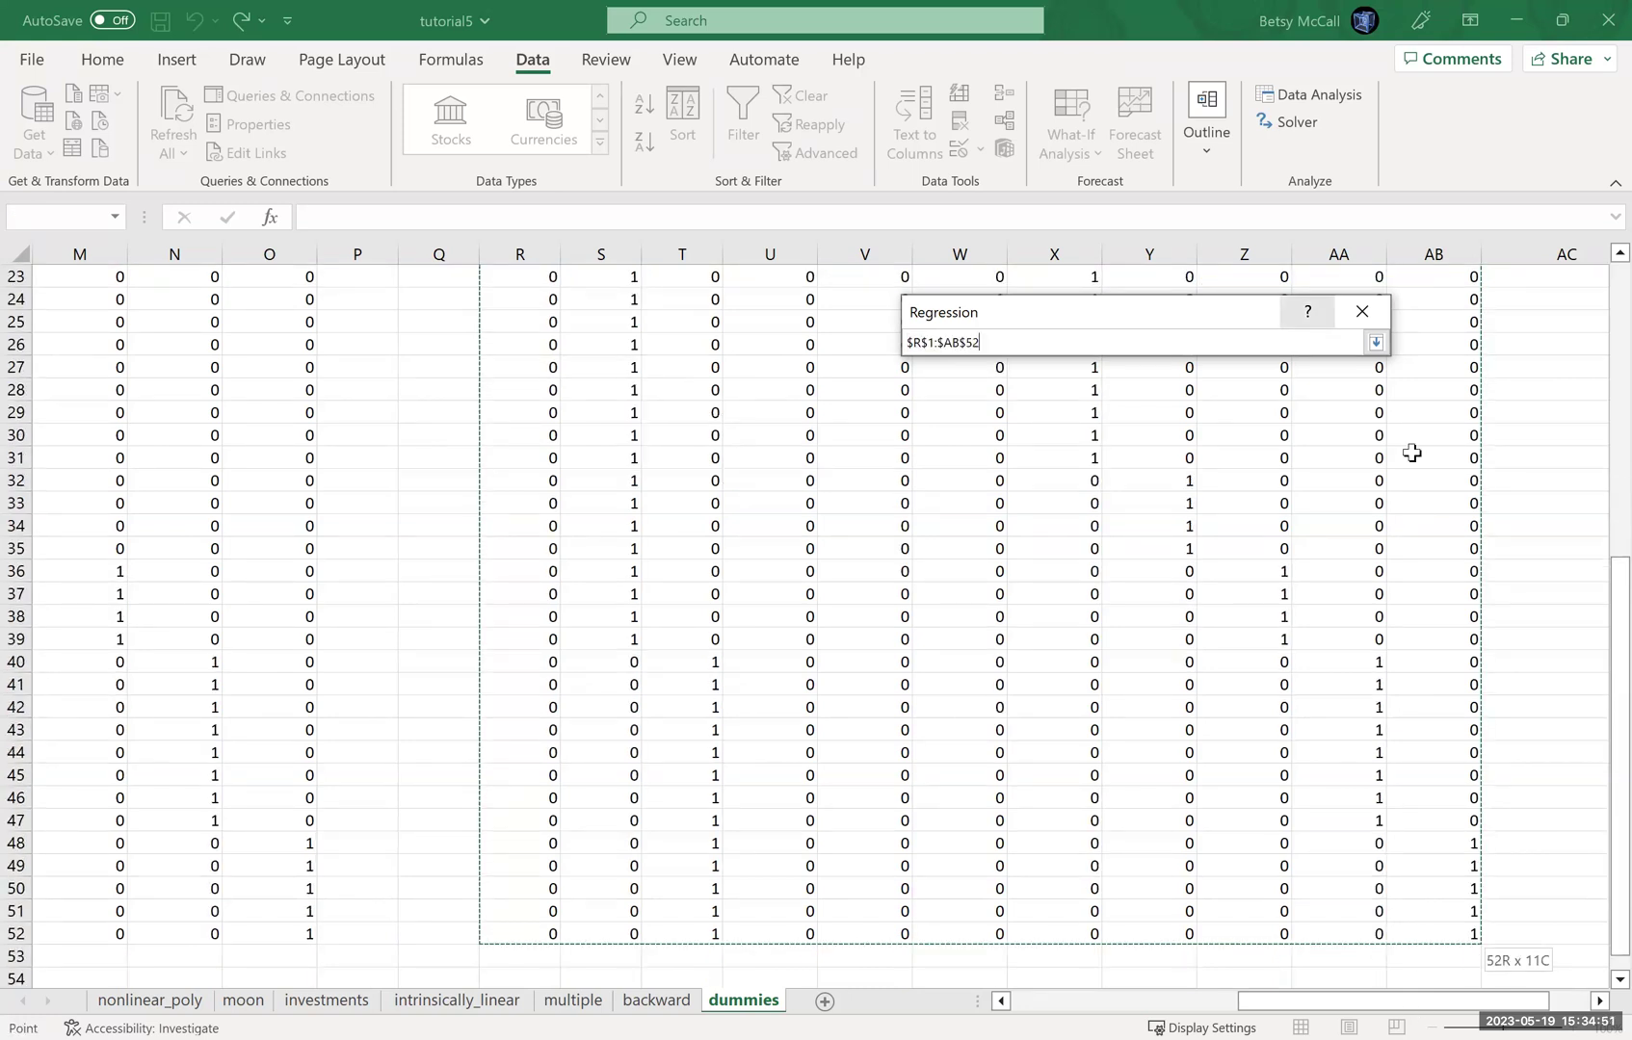
Turn off the Residuals and Residual Plots options in the regression settings.
left_click(1375, 342)
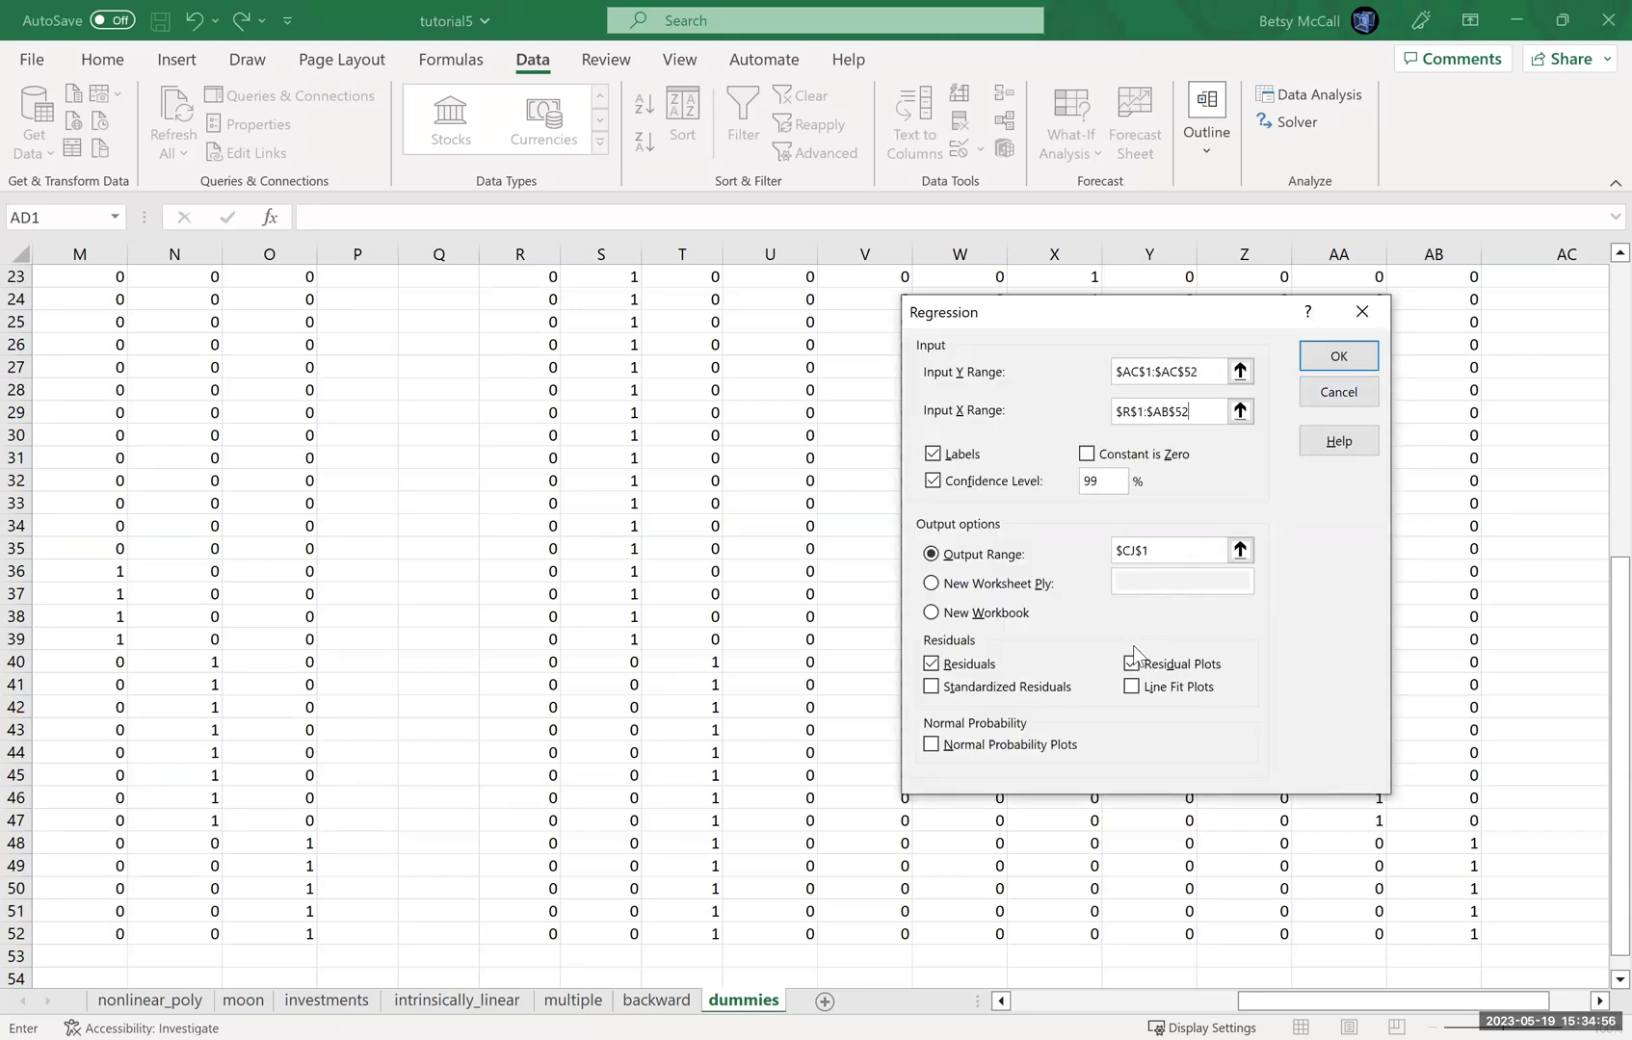
left_click(931, 666)
left_click(930, 663)
left_click(1131, 664)
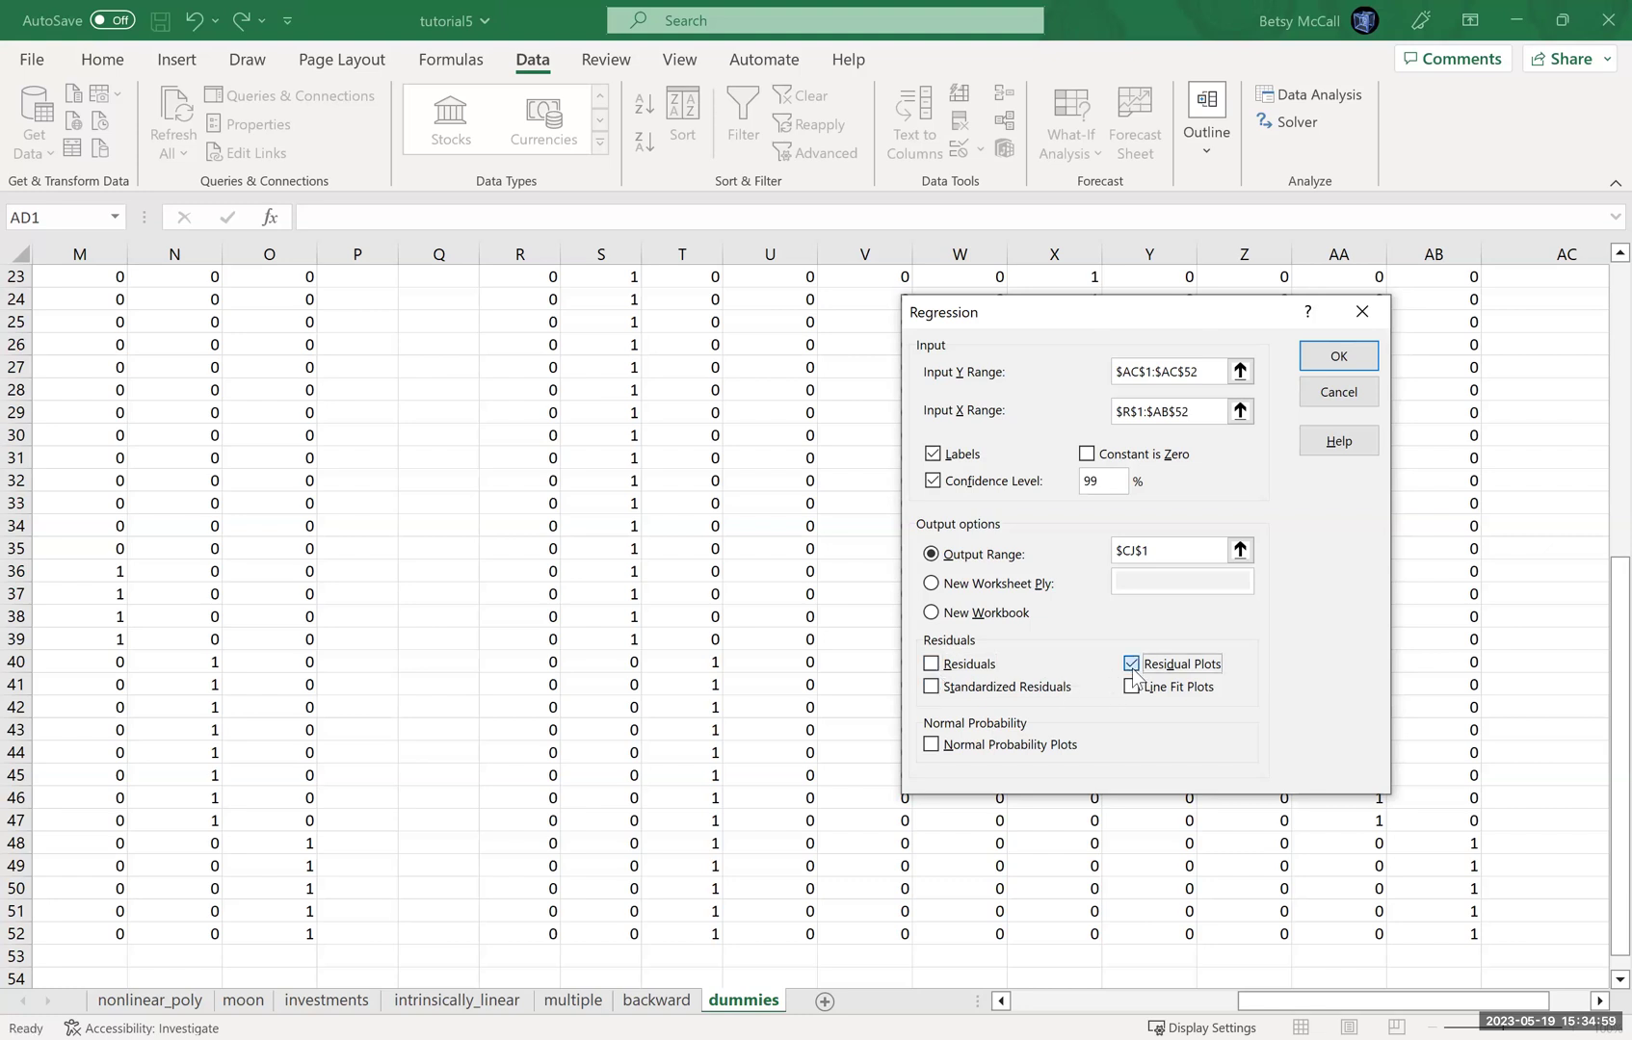
Set the regression Output Range to $AE$1 and run it.
left_click(1241, 551)
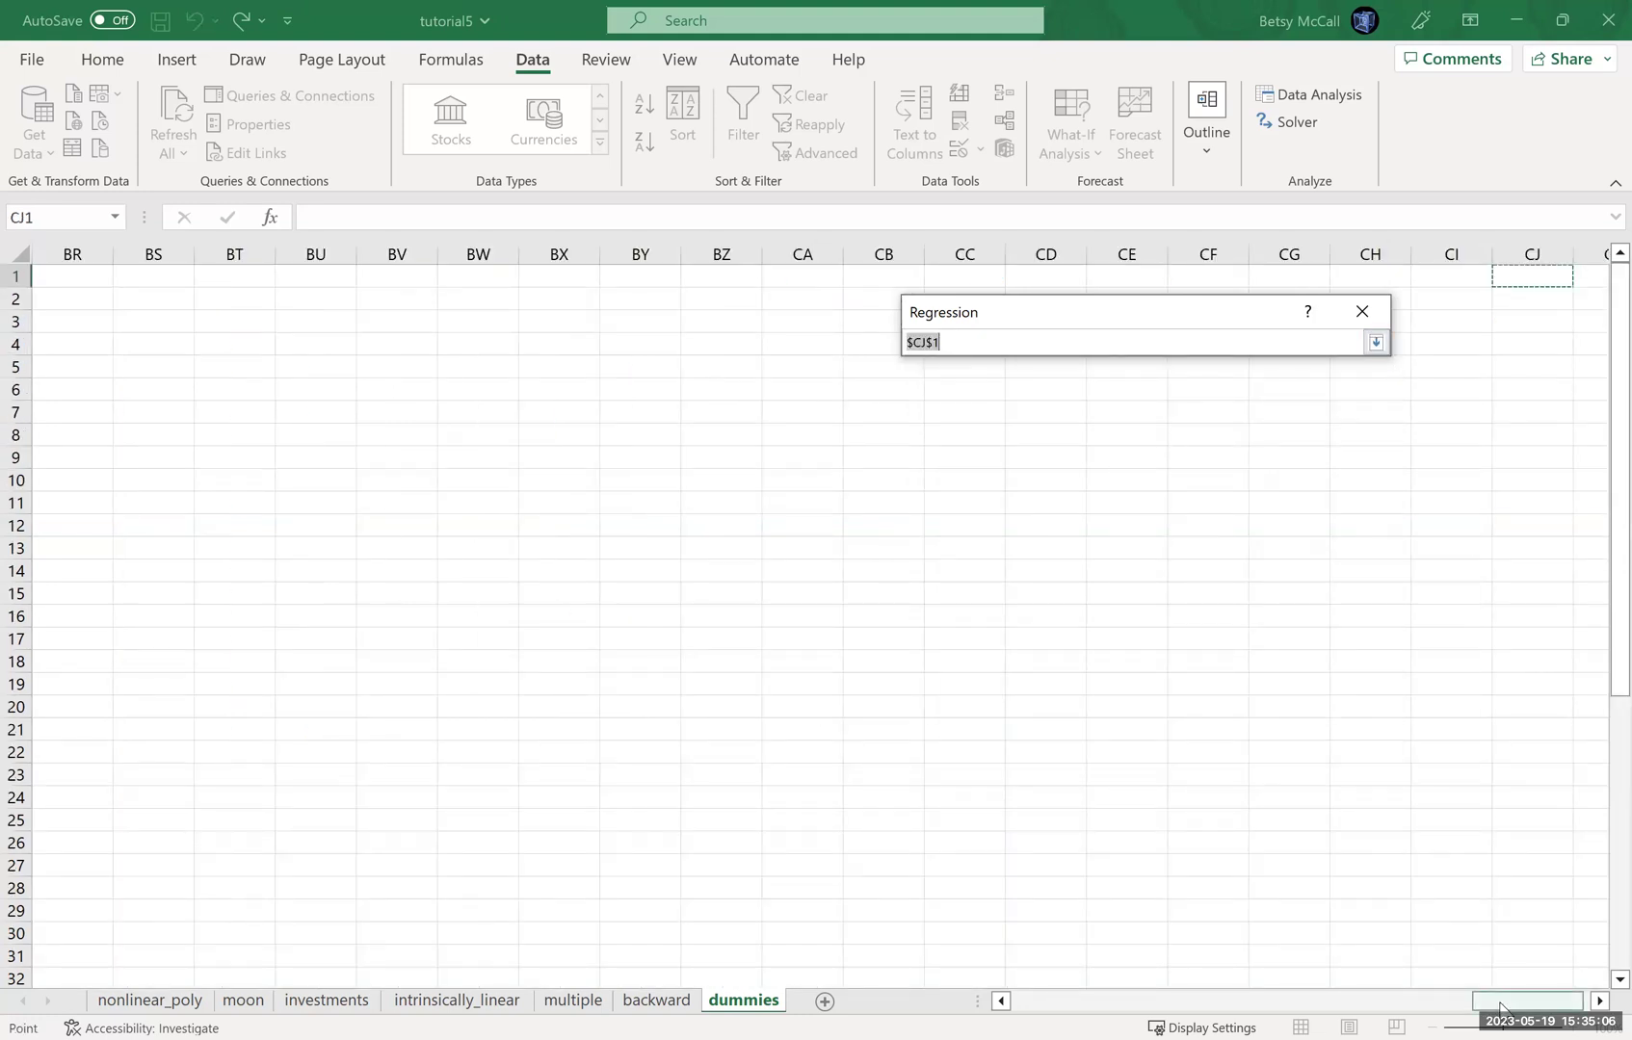
left_click_drag(1306, 1011, 1240, 1004)
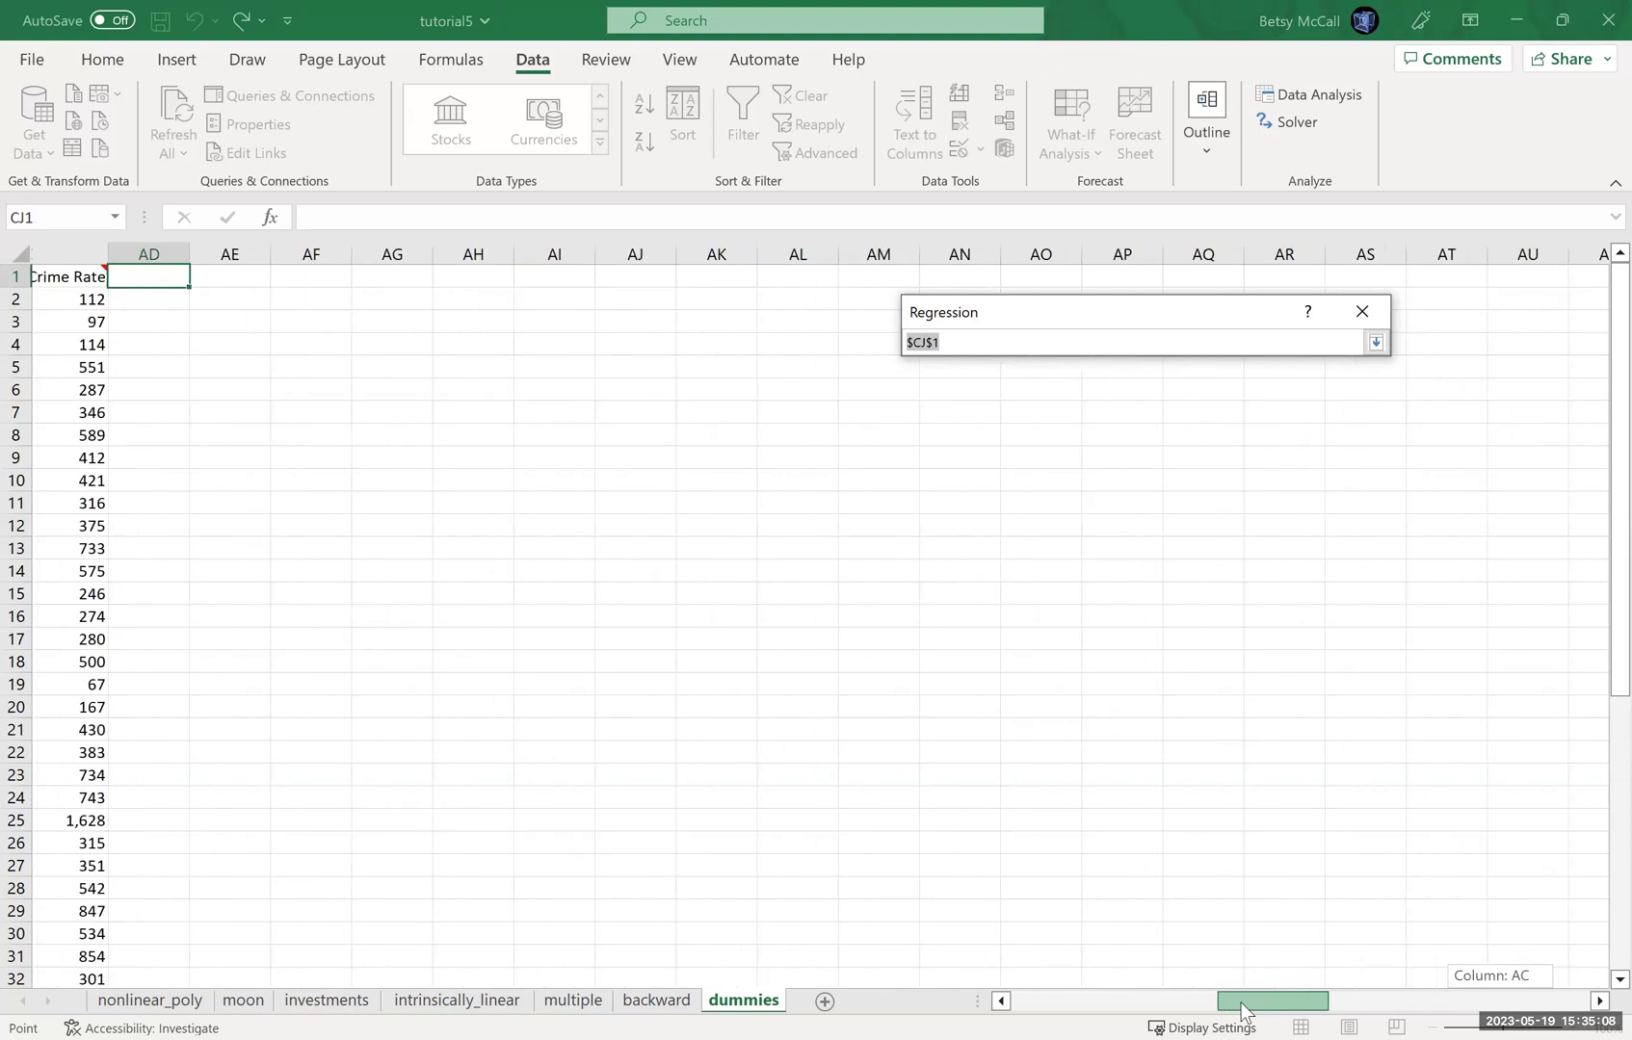
left_click(294, 280)
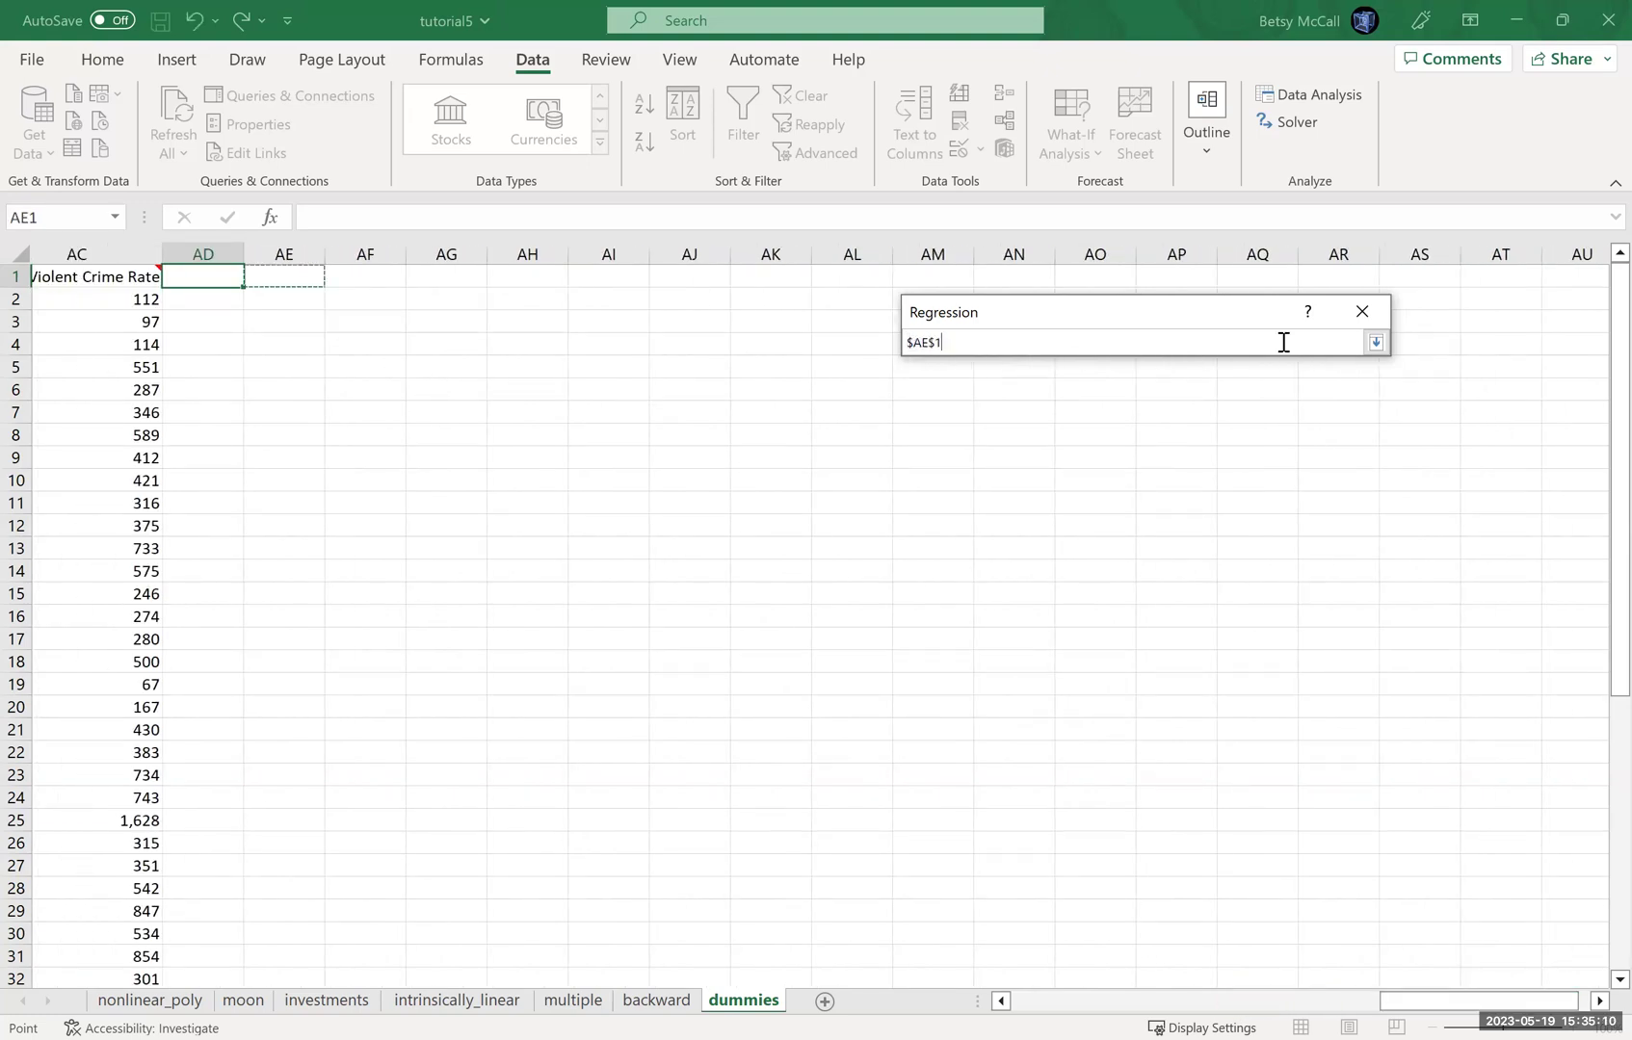
left_click(1376, 343)
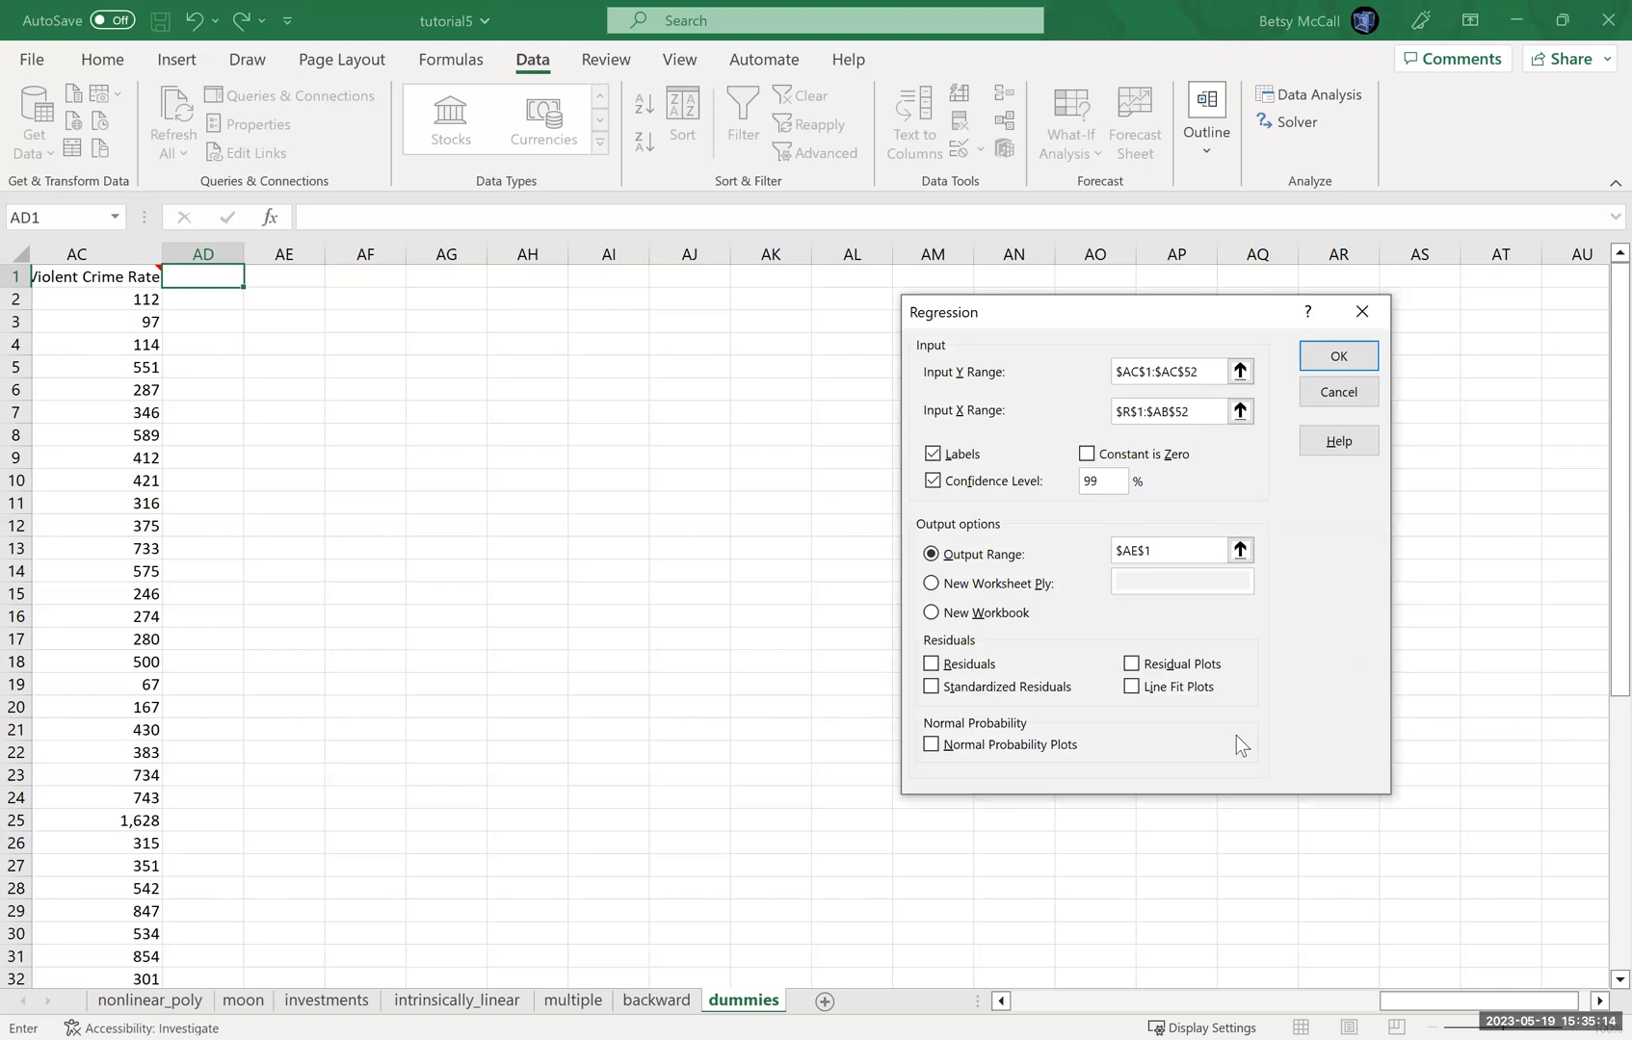
left_click(1310, 359)
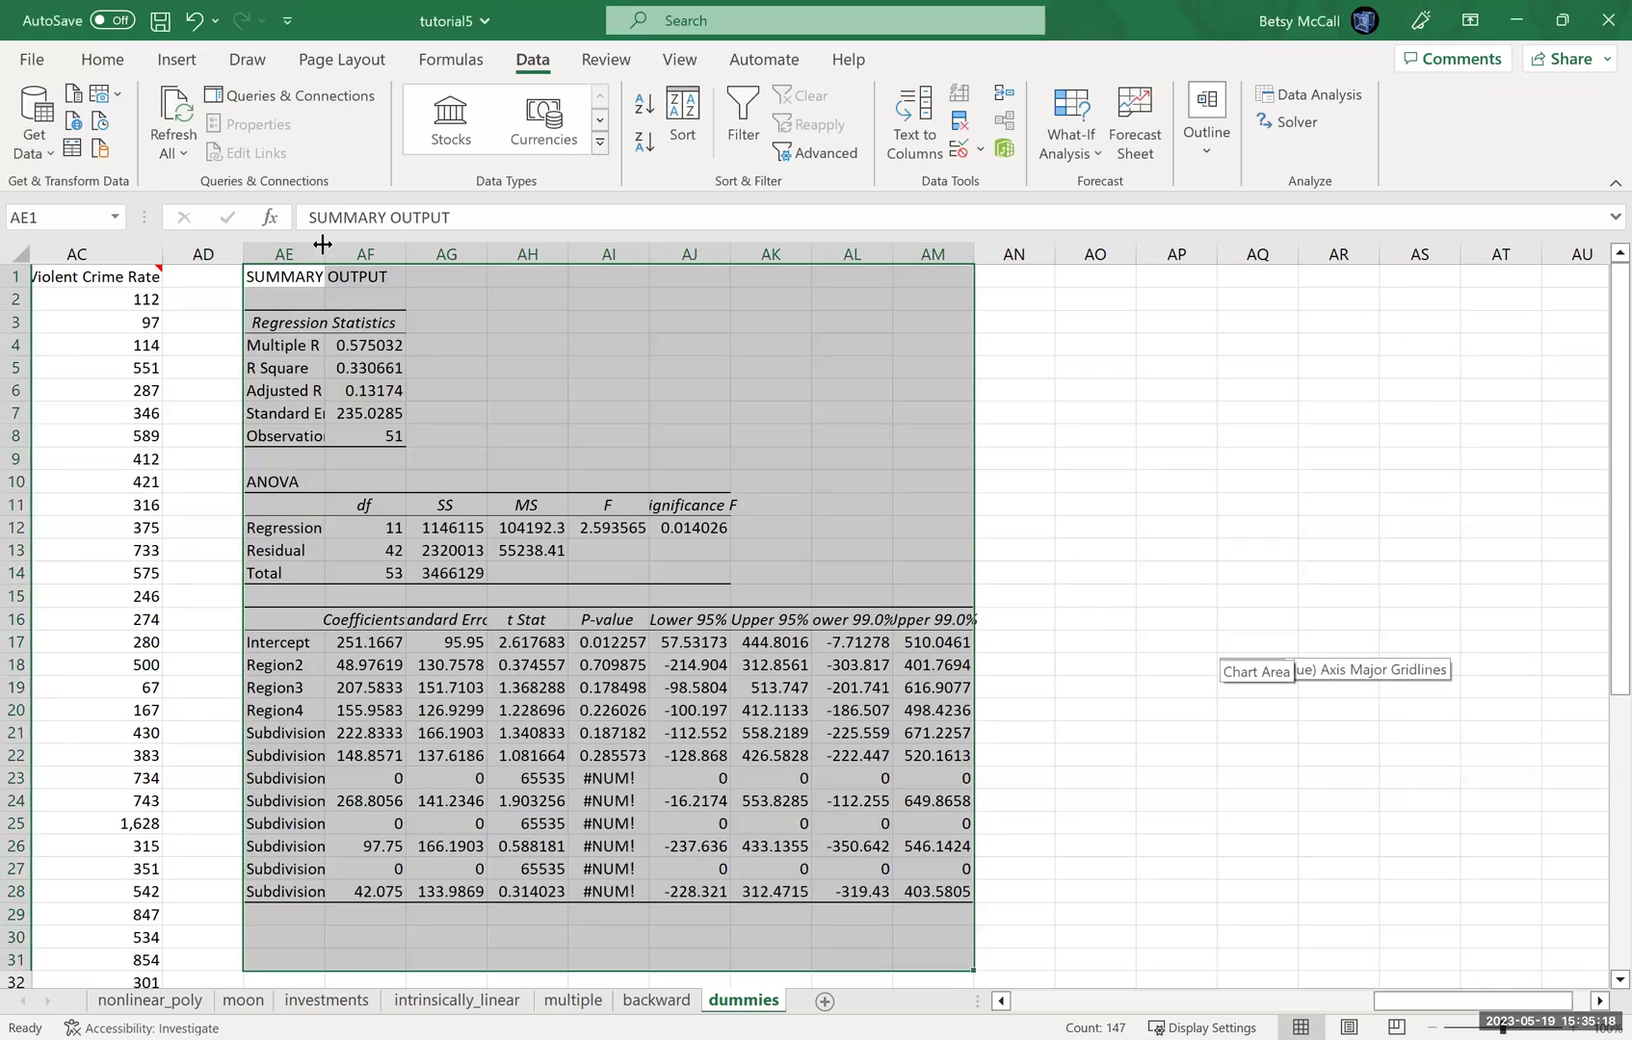
Autofit columns AE through AM to show all output values, then select the #NUM! p-value in AI23.
double_click(325, 254)
double_click(474, 255)
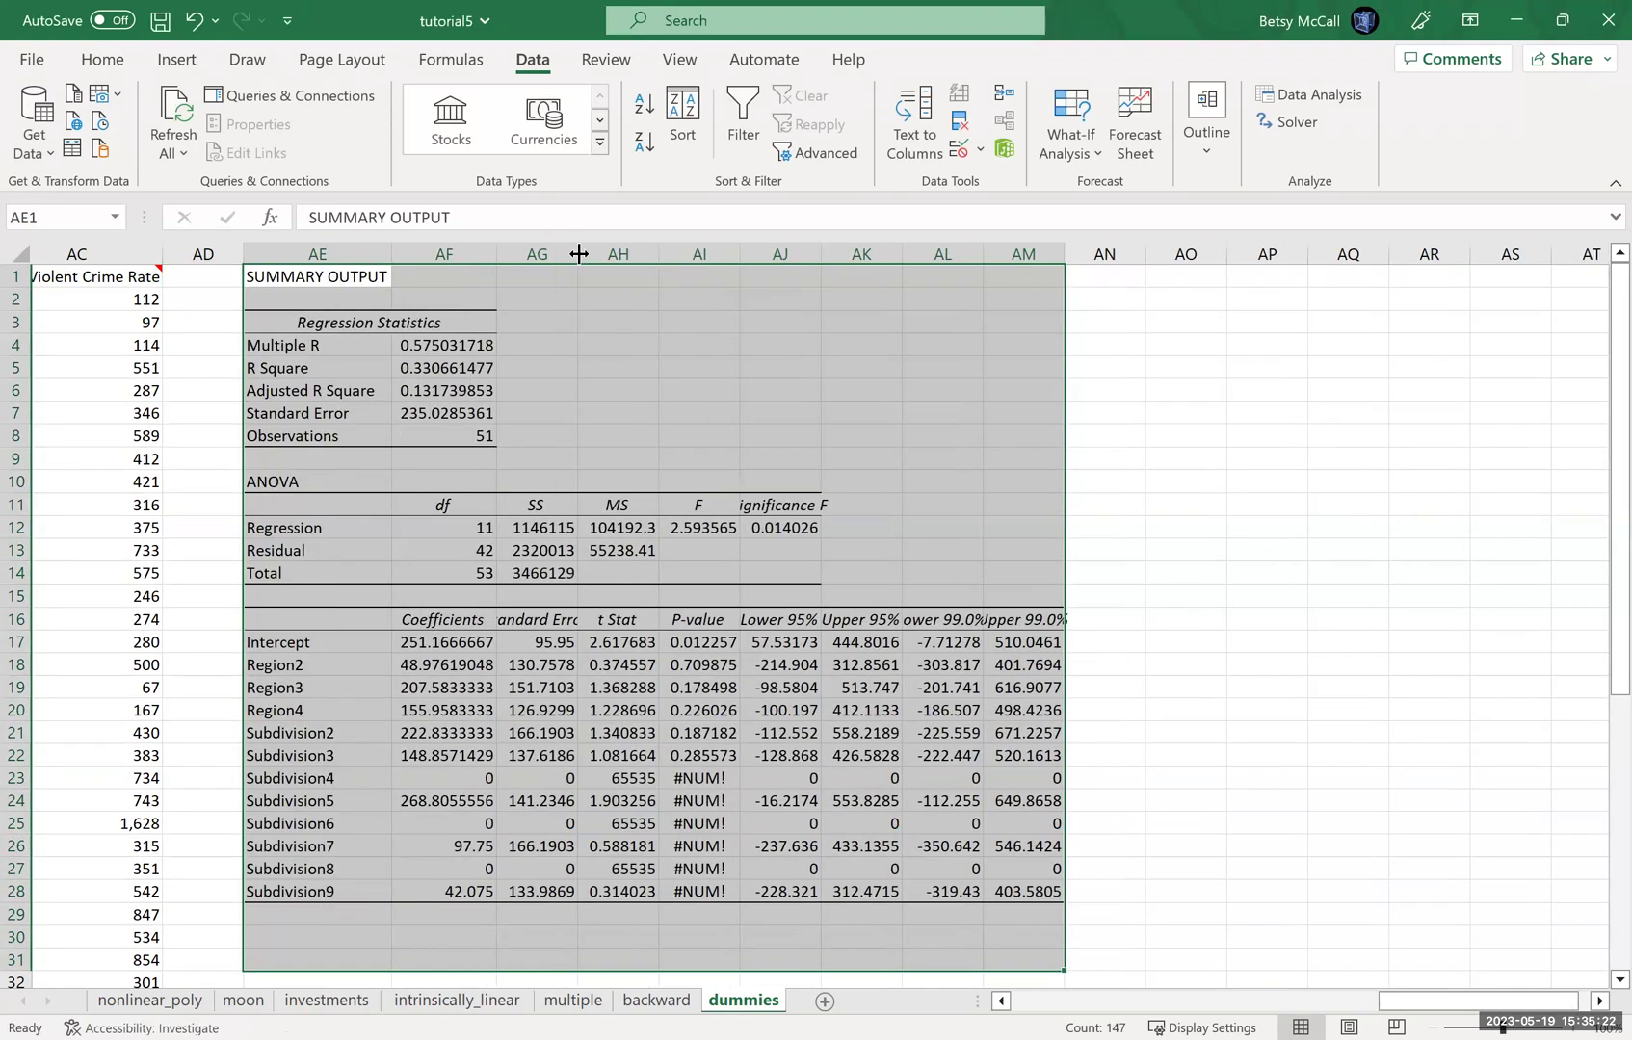
double_click(578, 254)
double_click(692, 254)
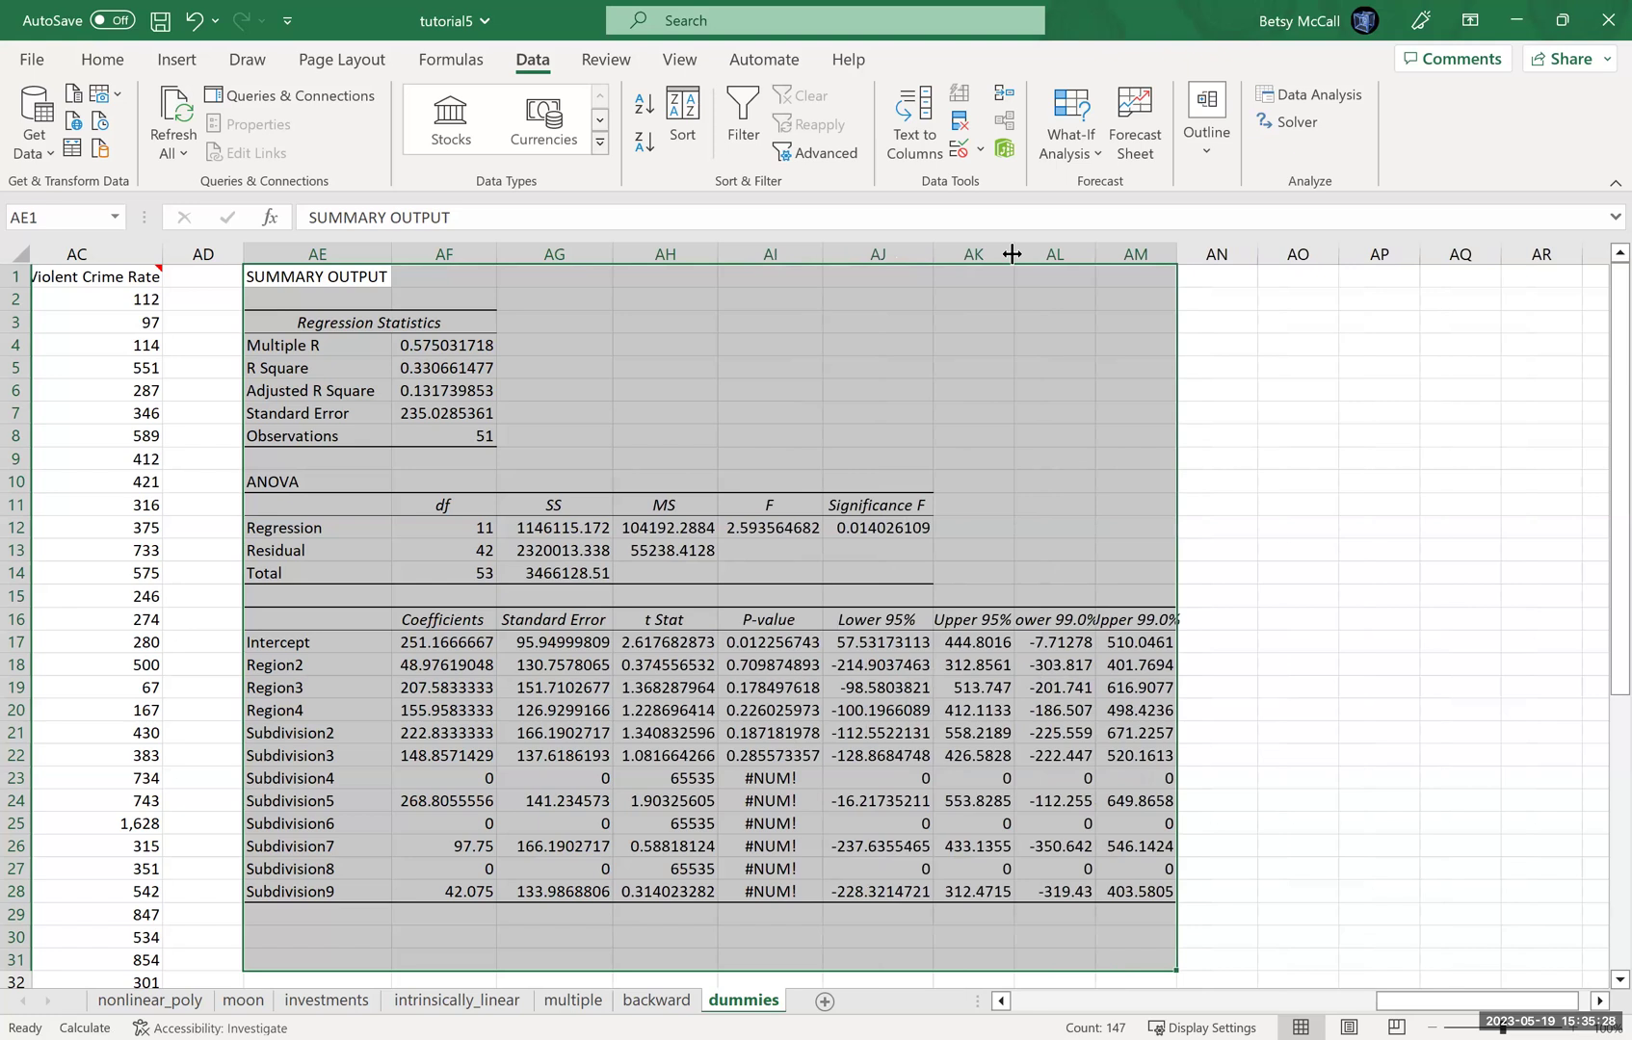
double_click(1012, 254)
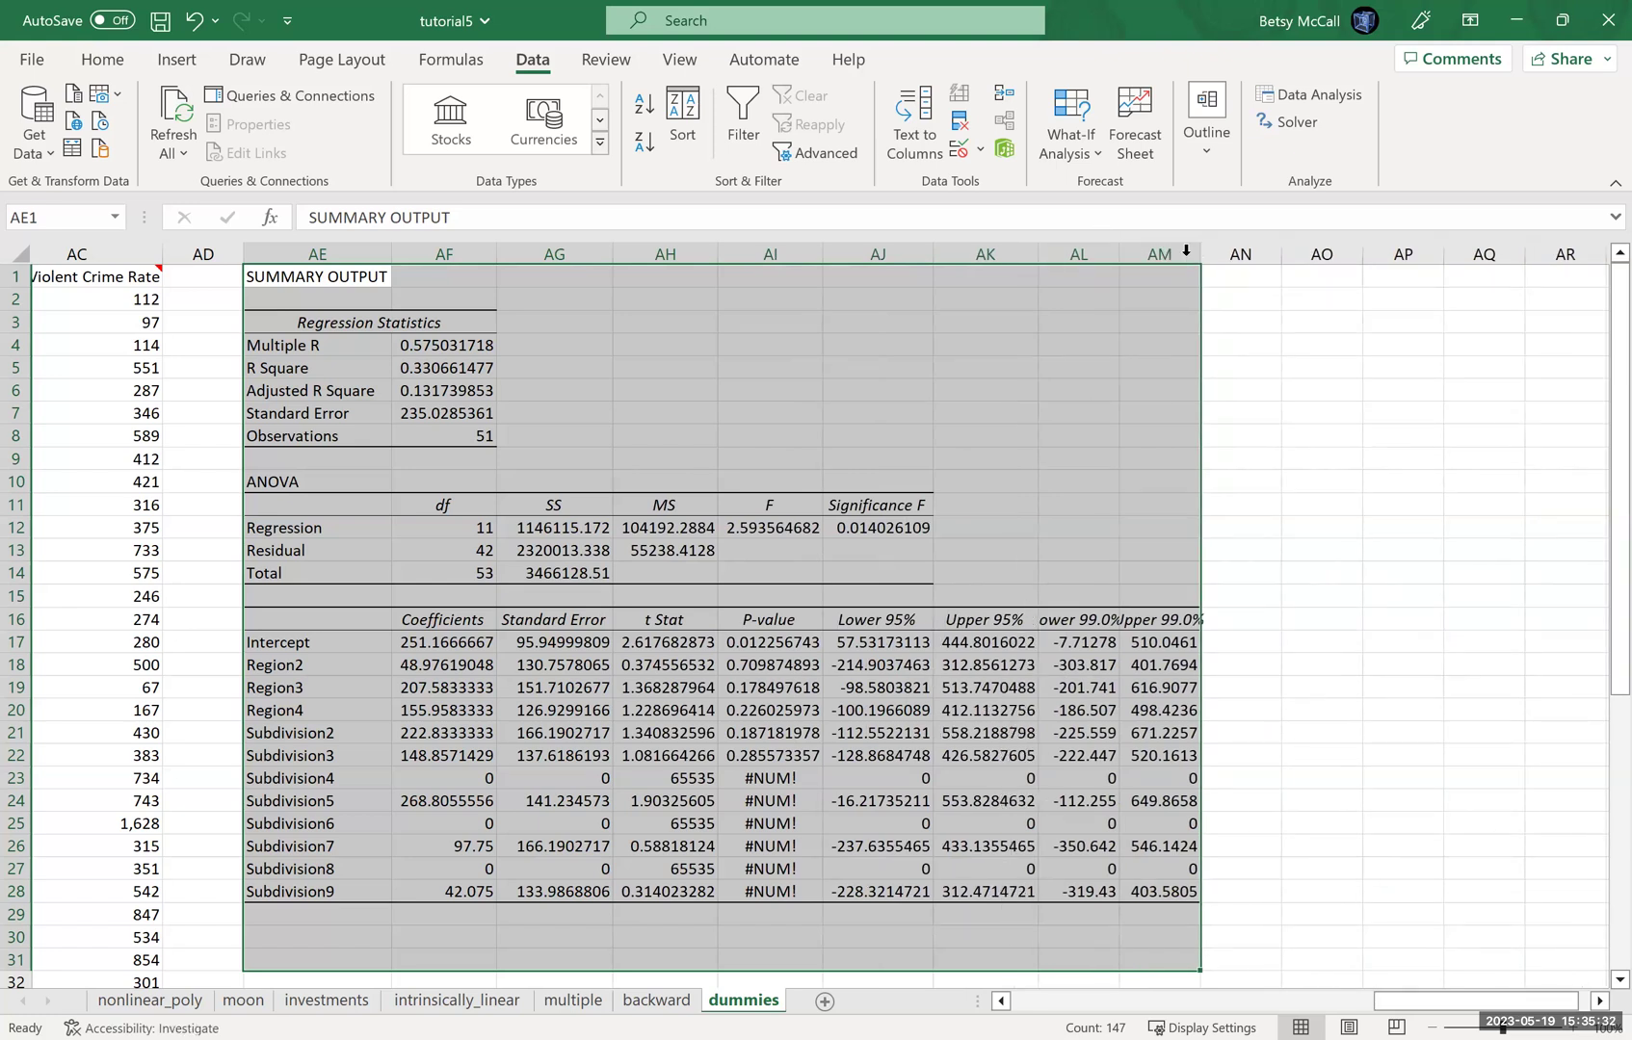
double_click(1186, 254)
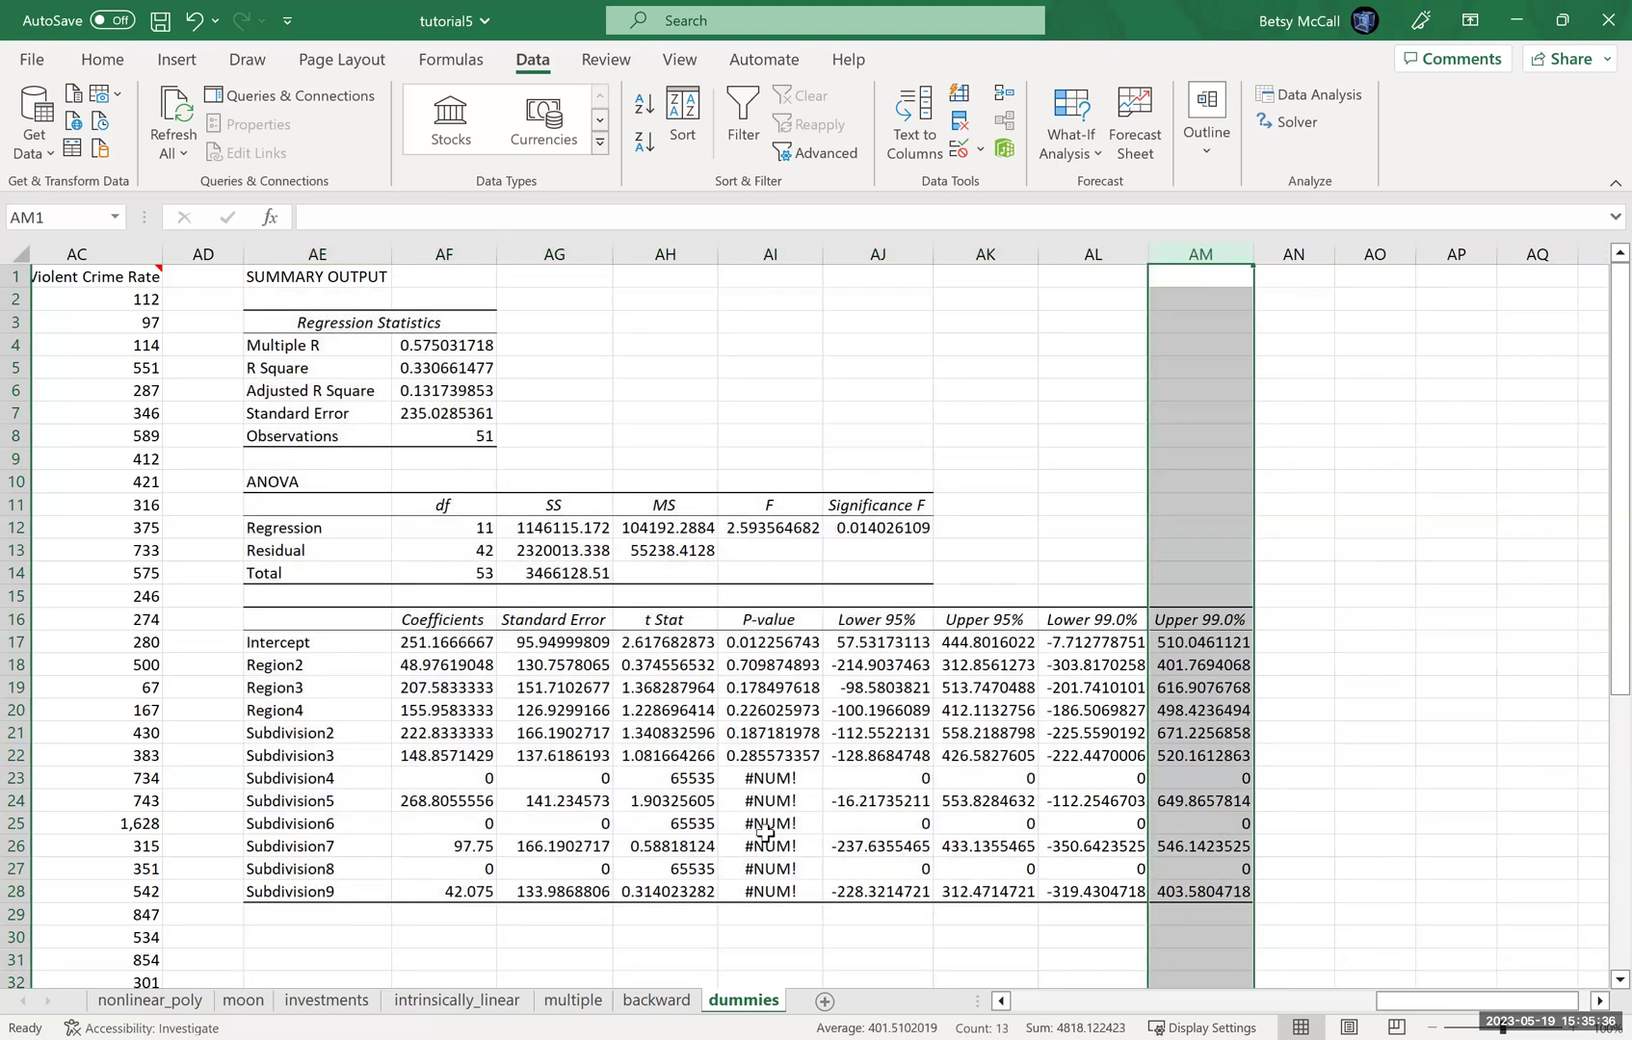
left_click(767, 785)
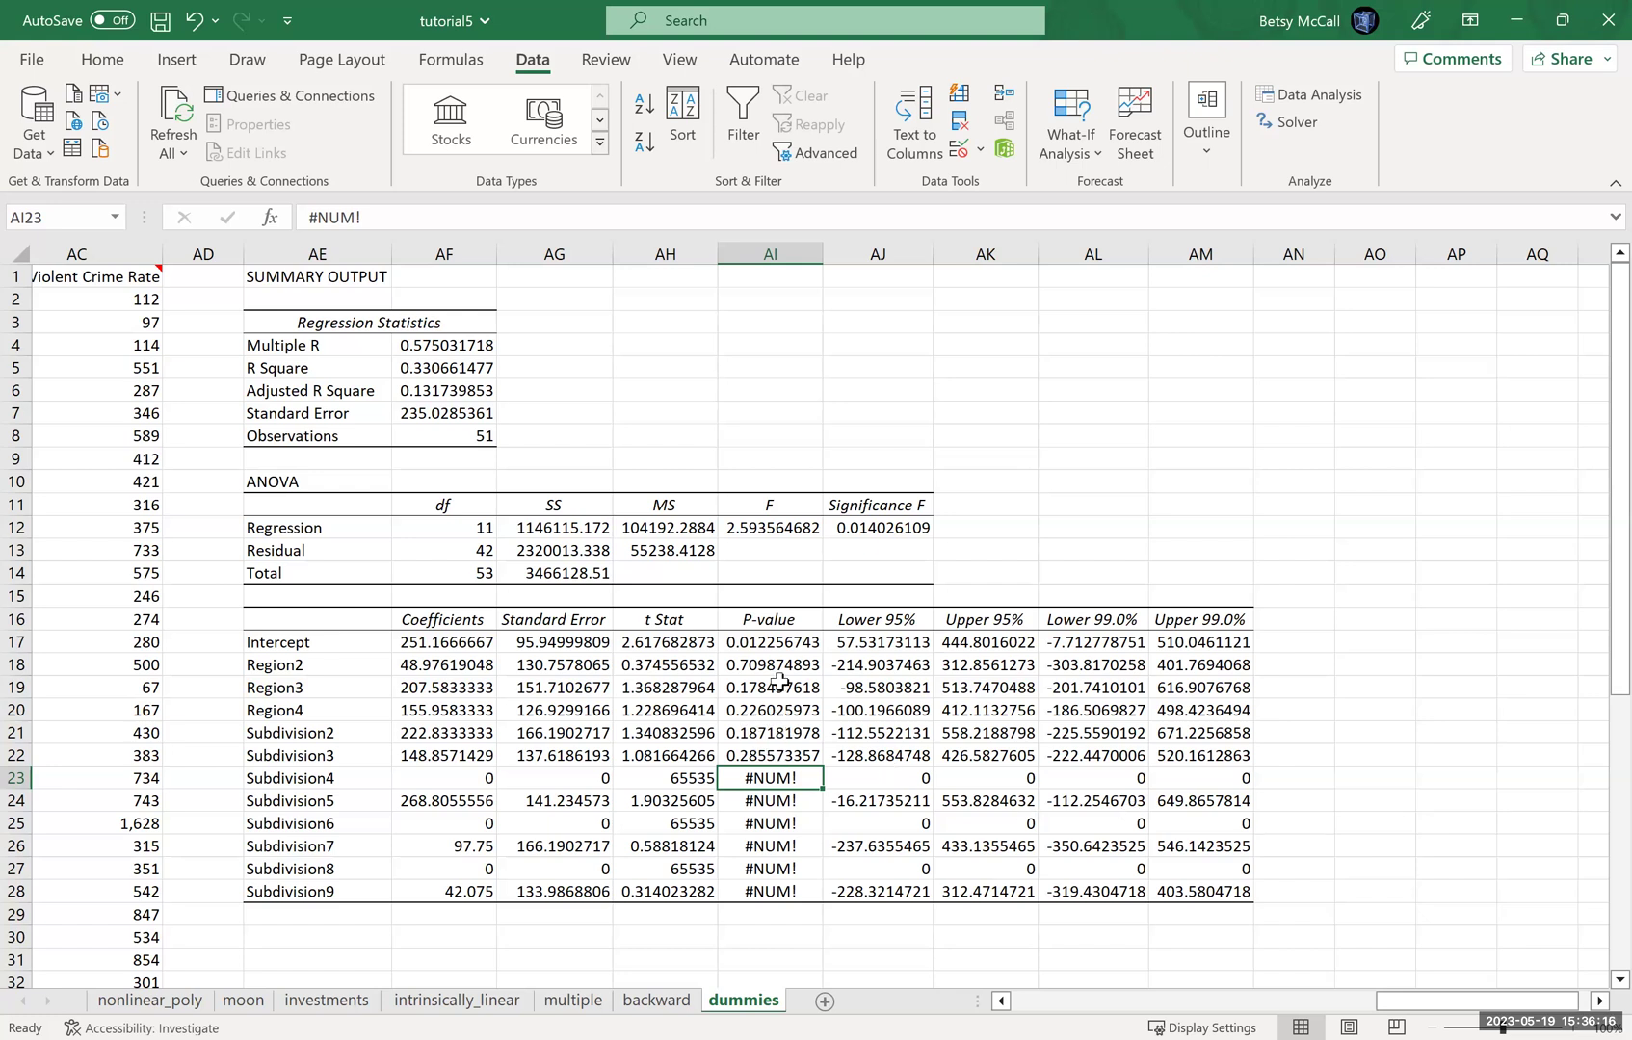
left_click(1278, 1002)
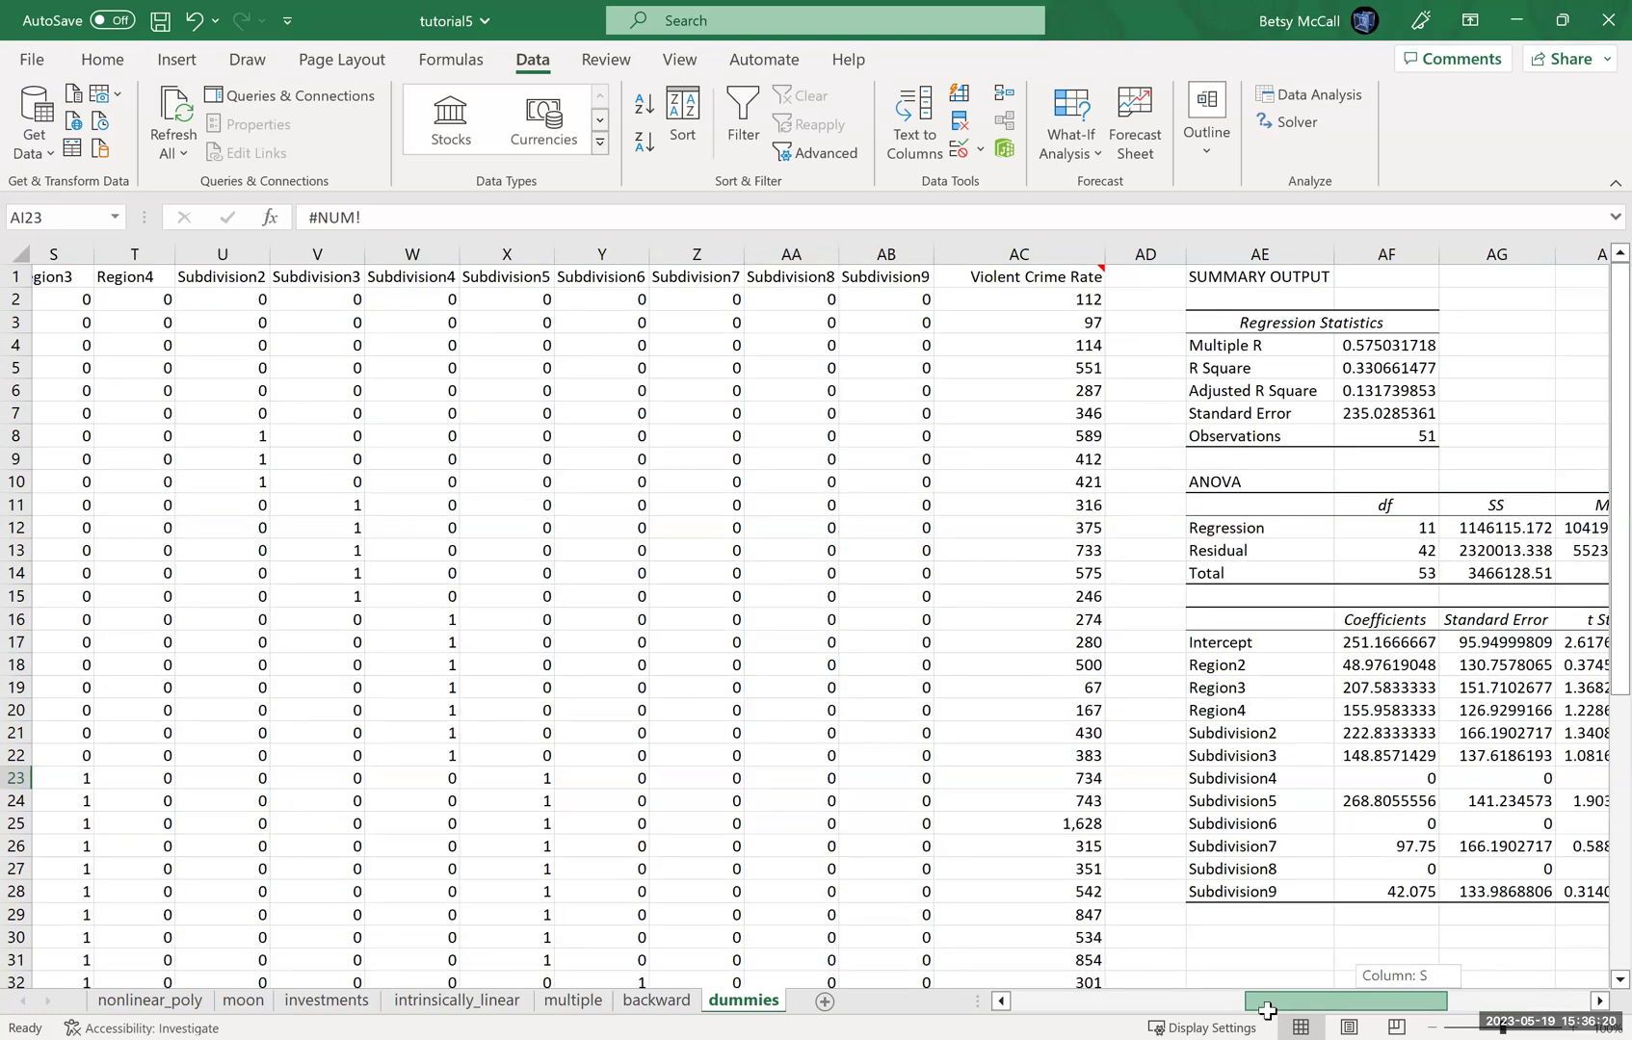
scroll(1594, 718, "left", 1)
scroll(1594, 718, "down", 4)
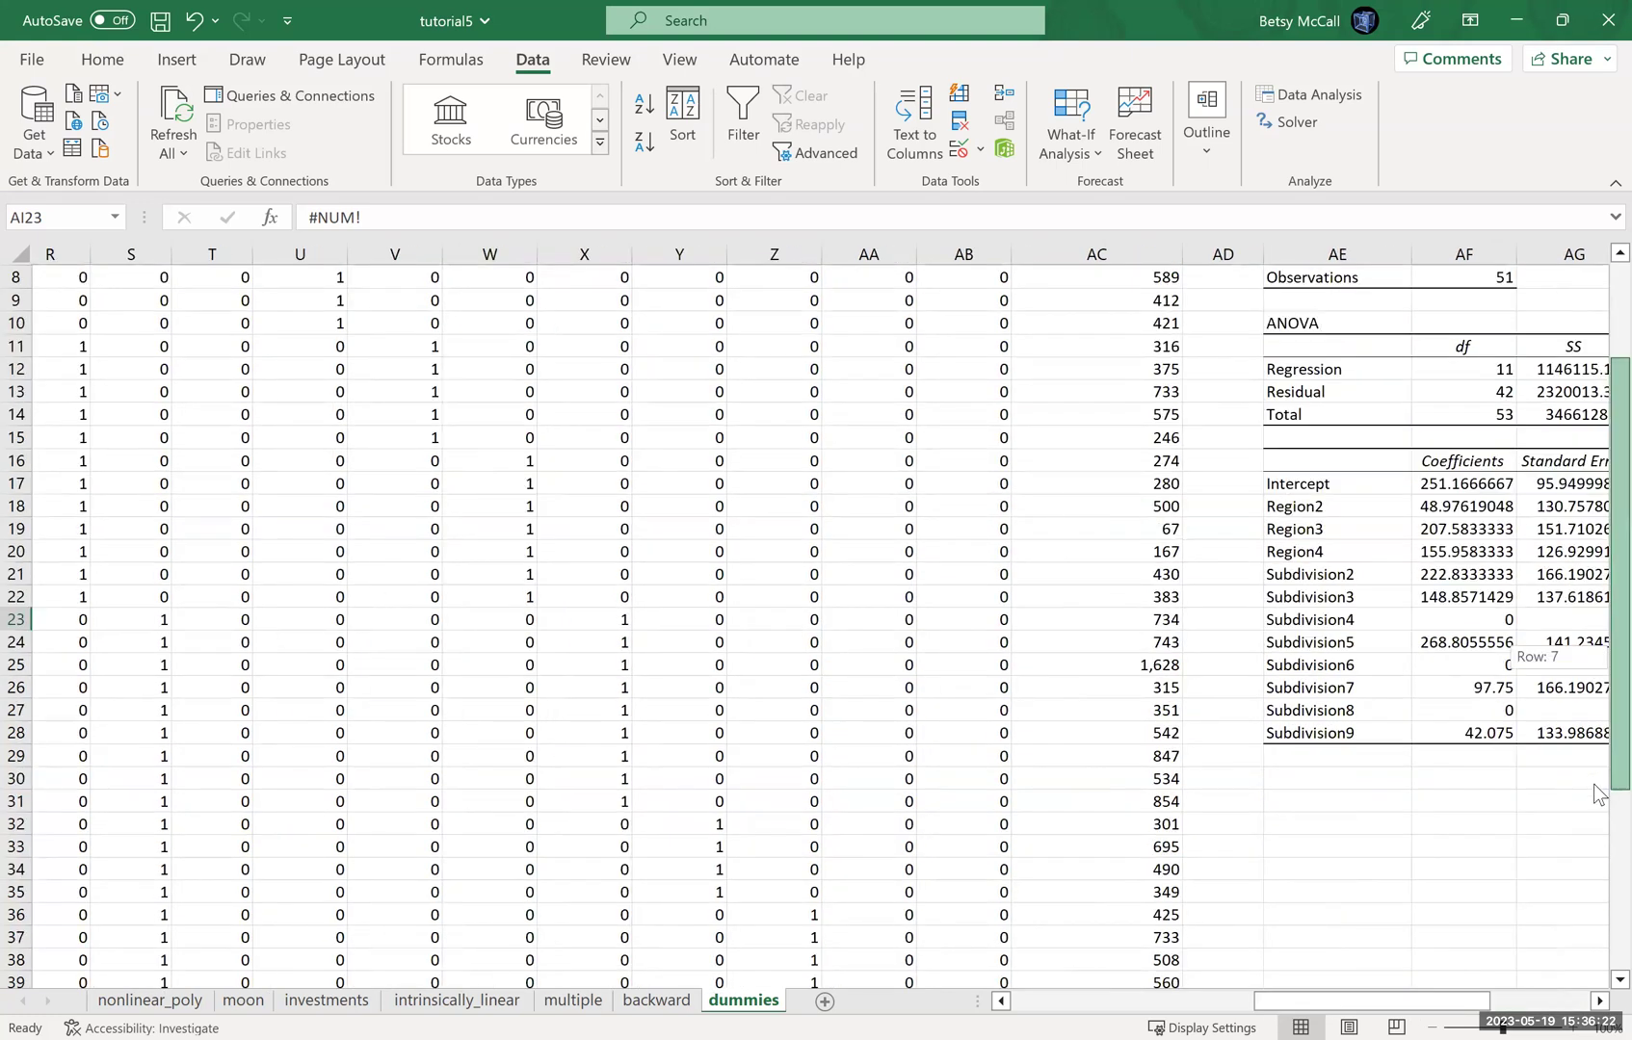
scroll(1595, 942, "down", 3)
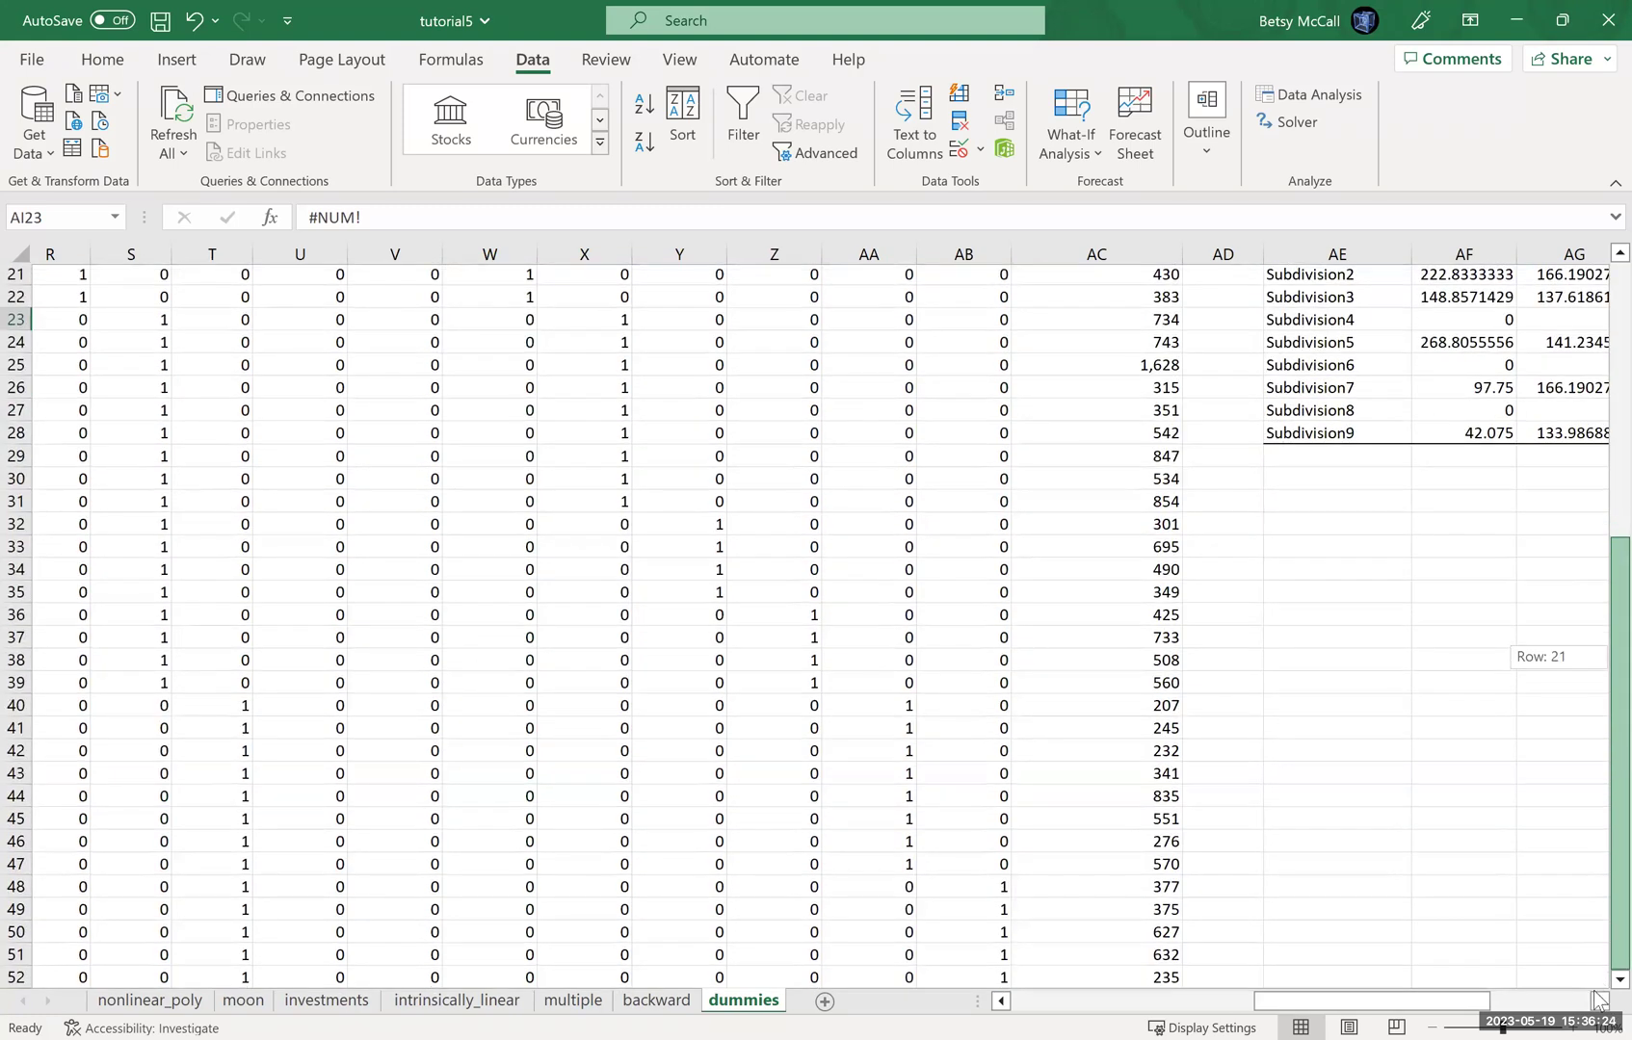
left_click_drag(1596, 1002, 1287, 1006)
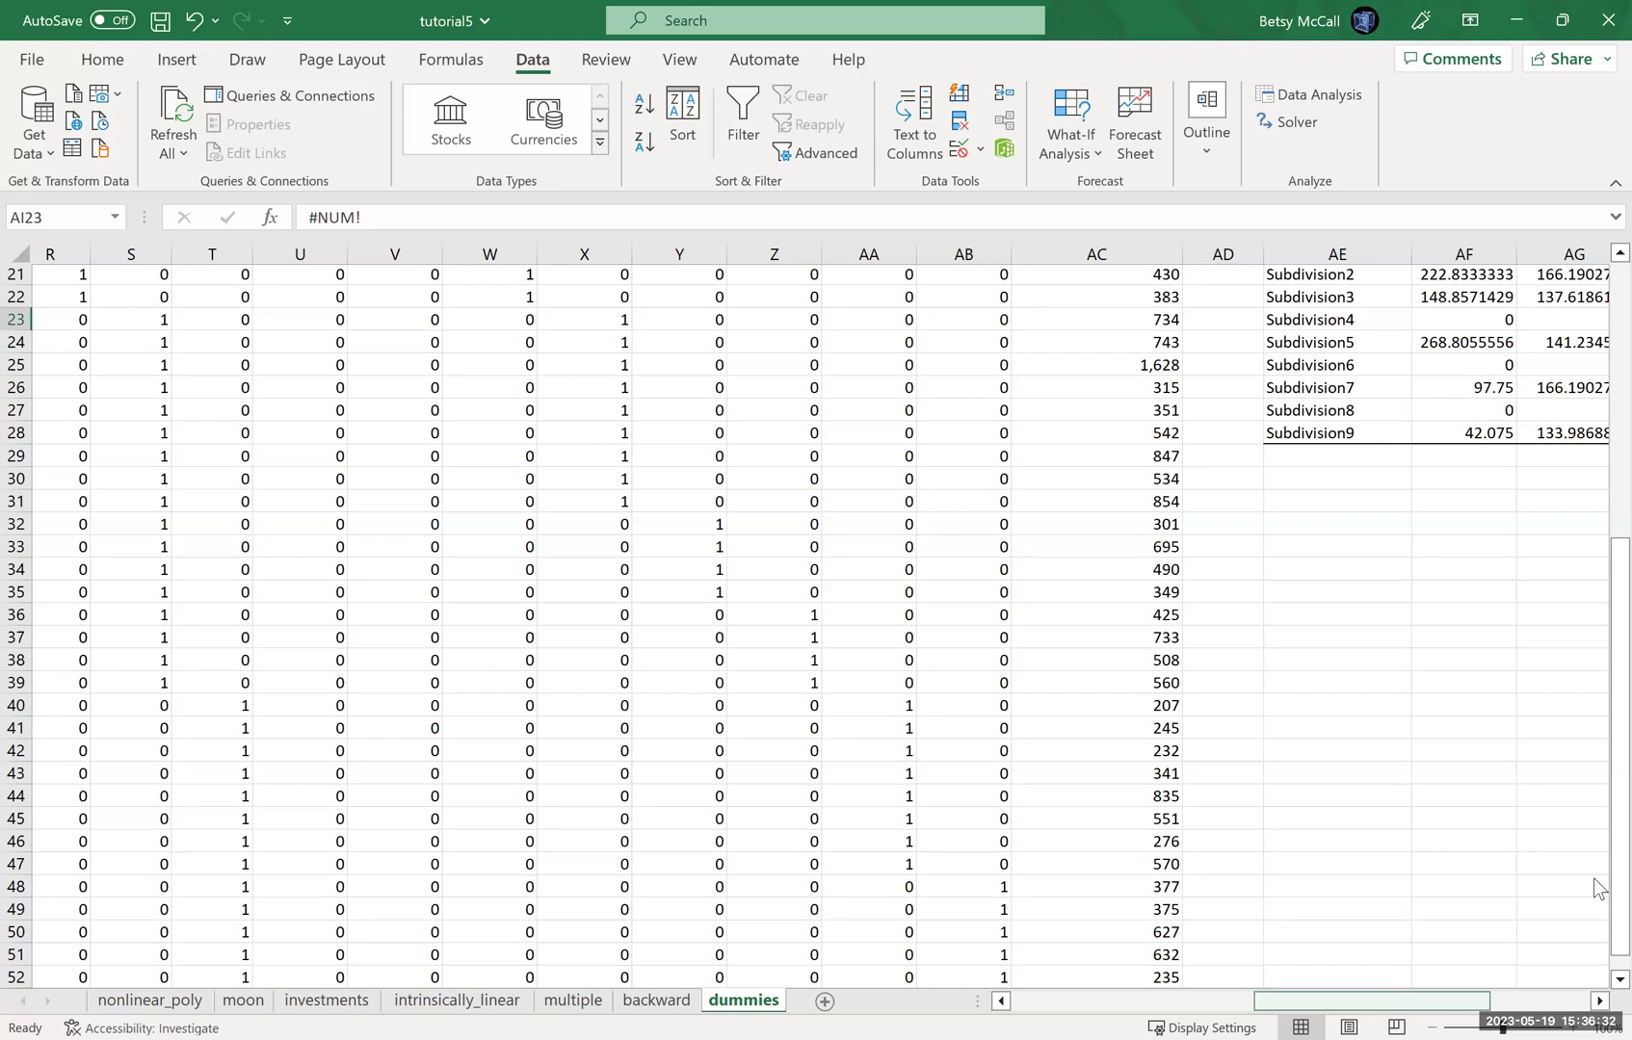
scroll(1595, 864, "right", 3)
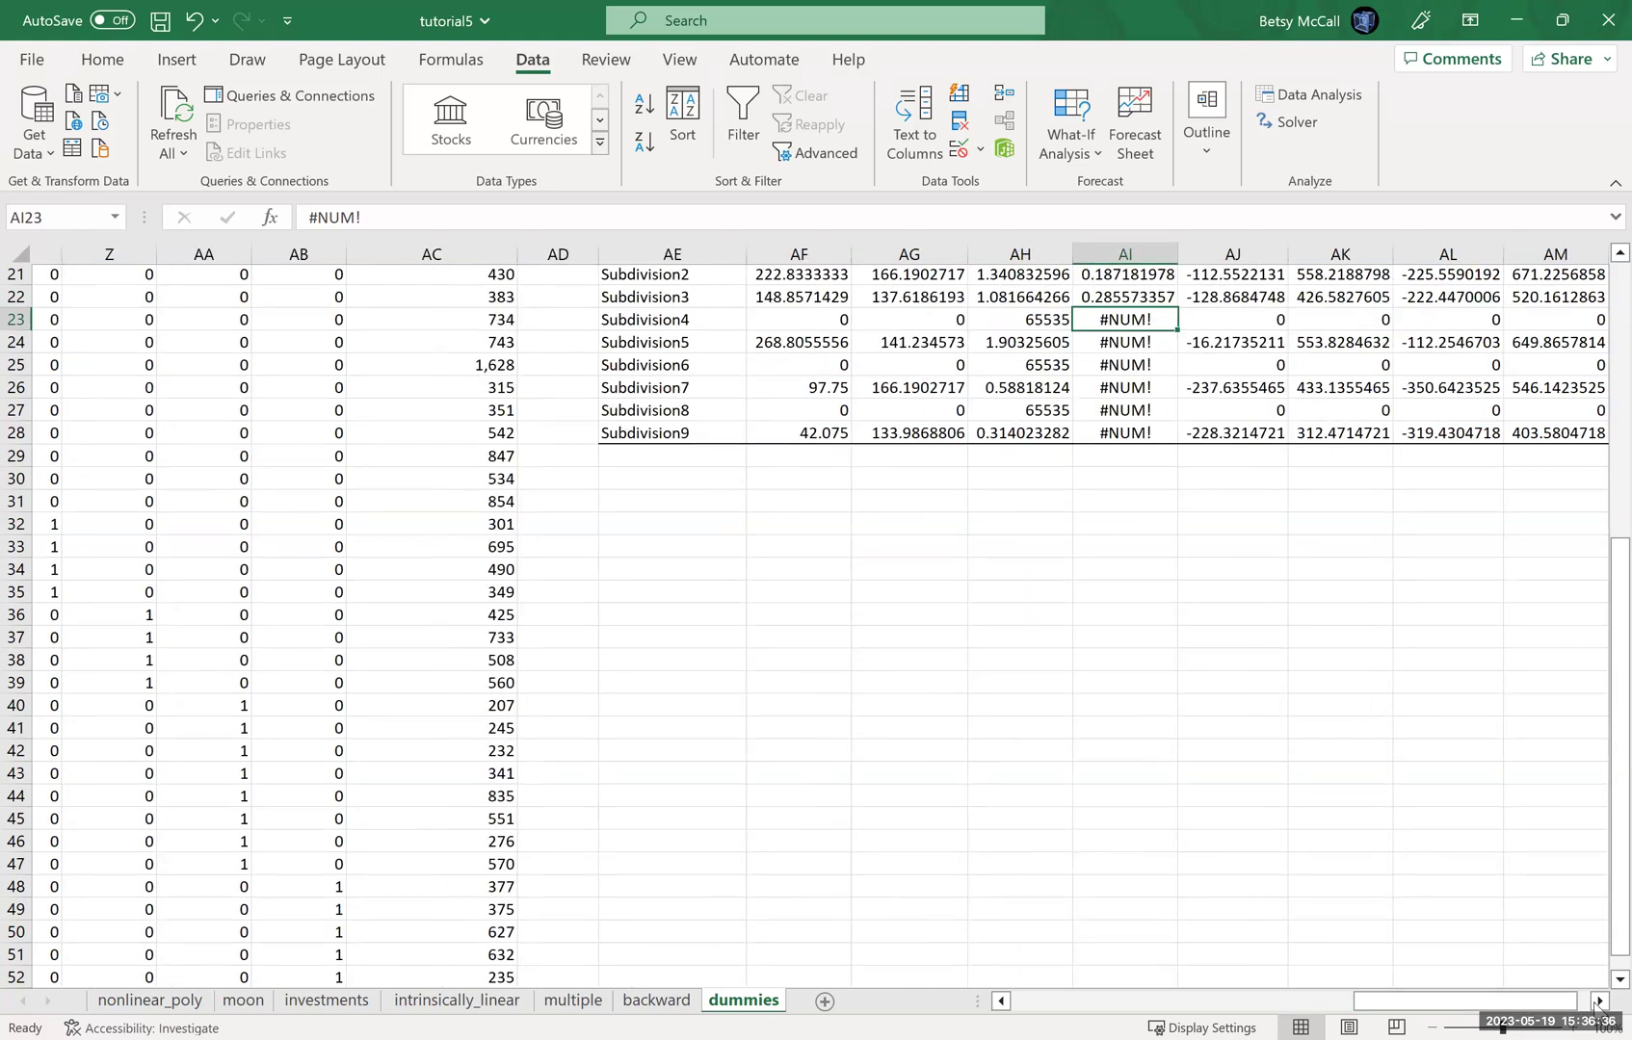
scroll(836, 726, "up", 4)
scroll(836, 726, "right", 2)
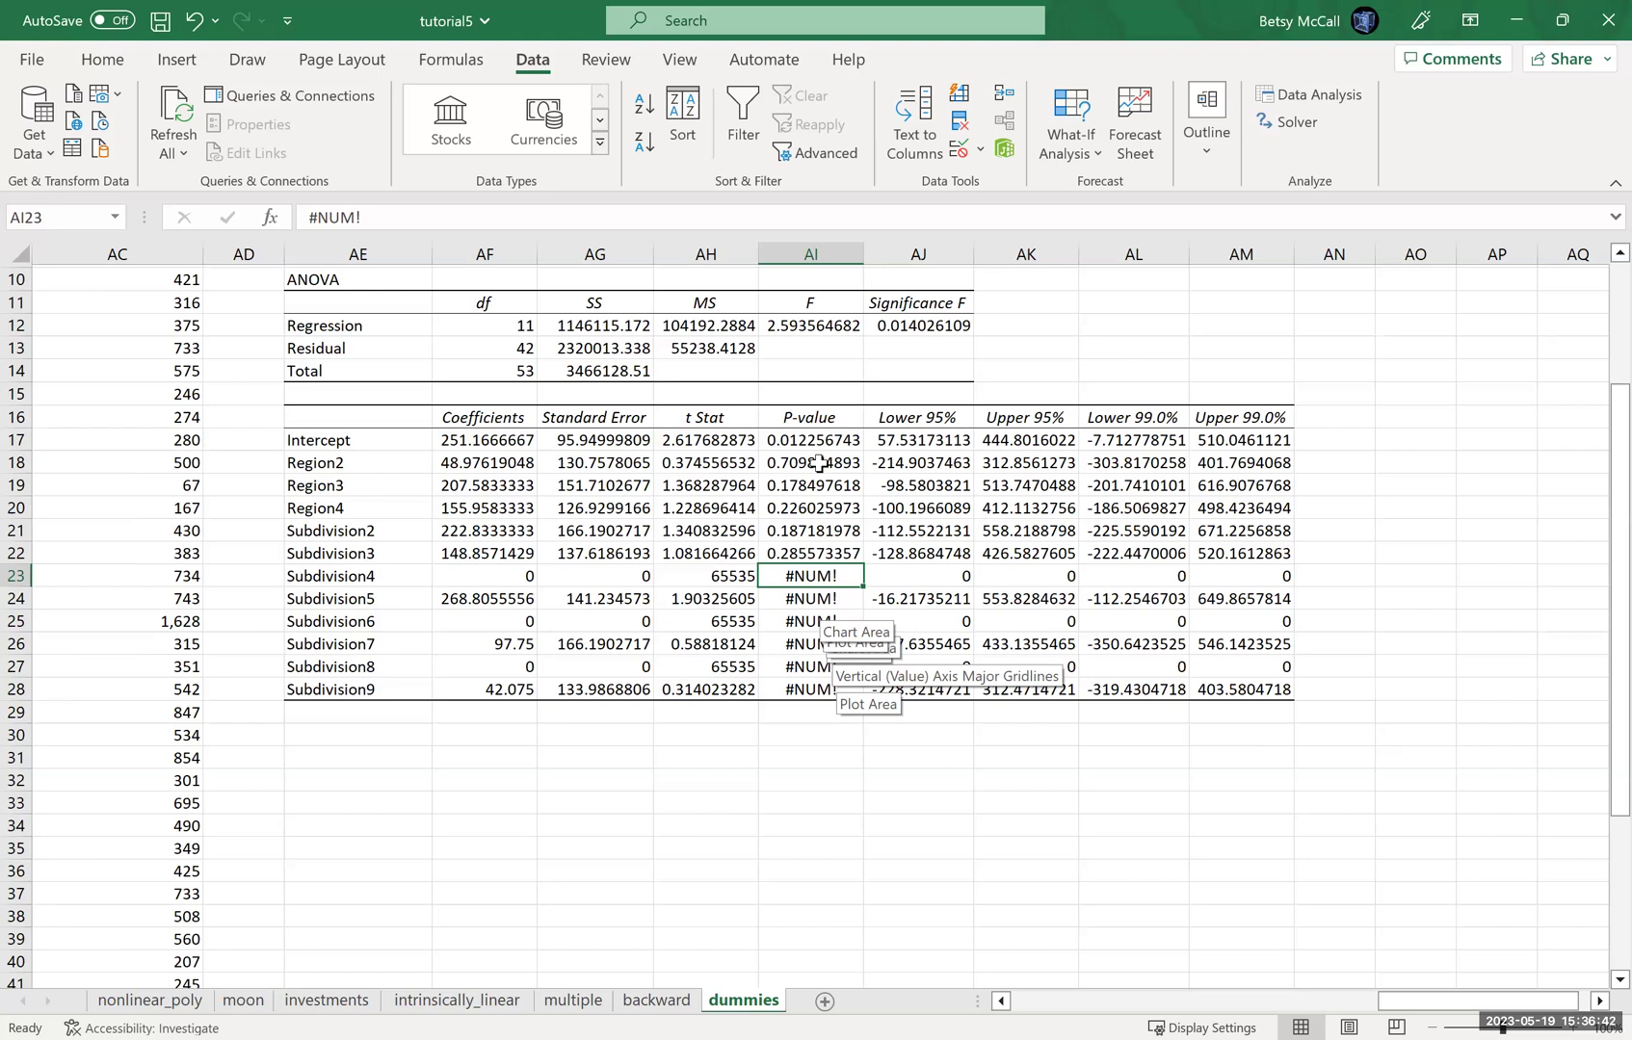
left_click(818, 464)
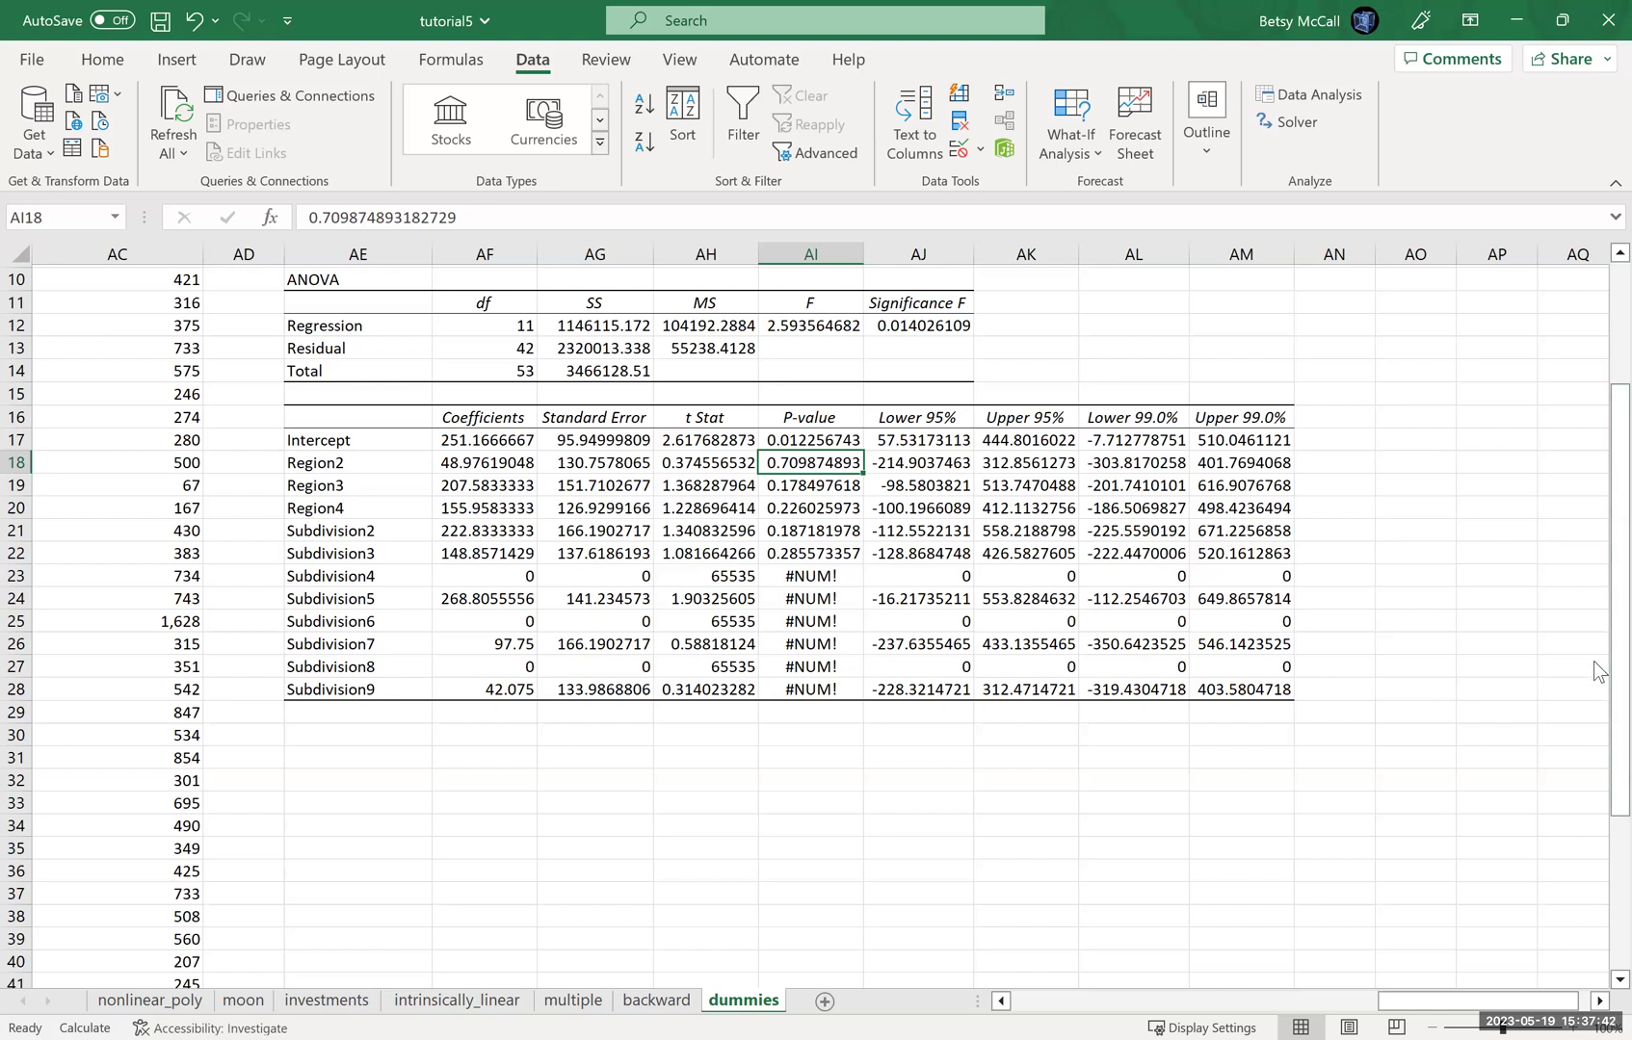
scroll(1593, 426, "up", 3)
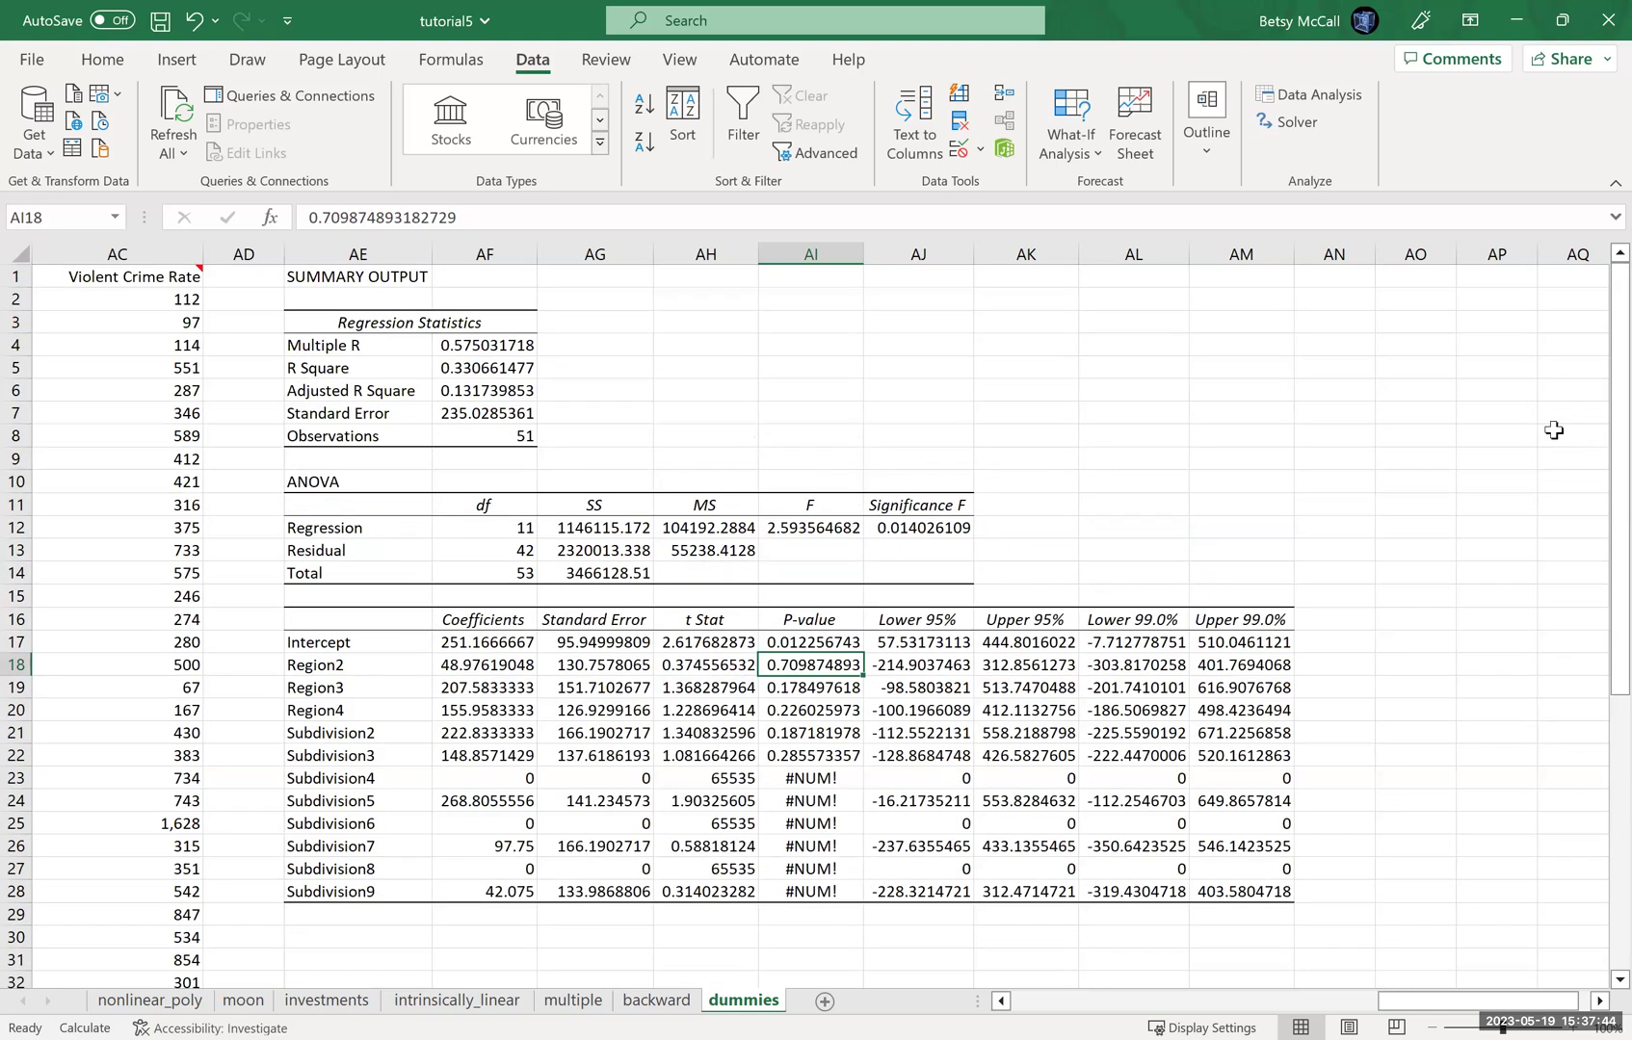